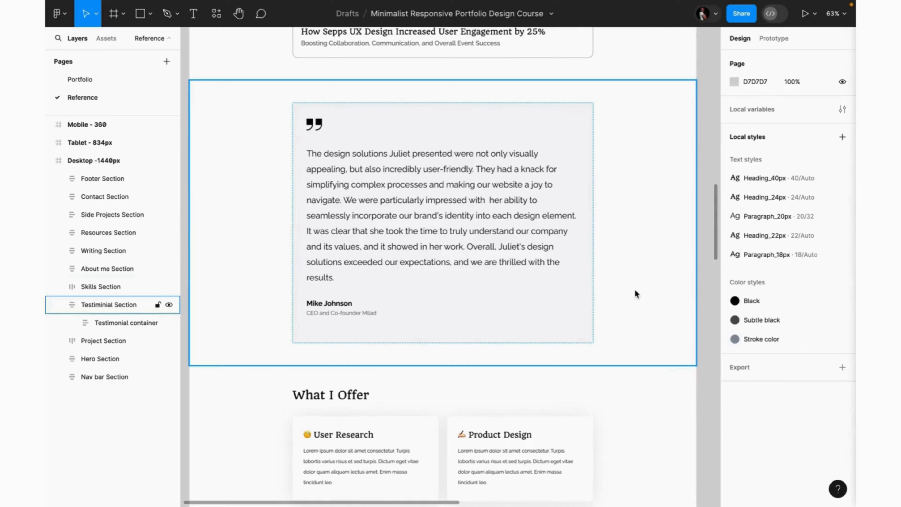
Step: Check the Reference page's testimonial section, and on the Portfolio page draw a full-width frame about 1440 × 733 below the desktop Project Section
{"action": "left_click", "coordinate": [636, 294]}
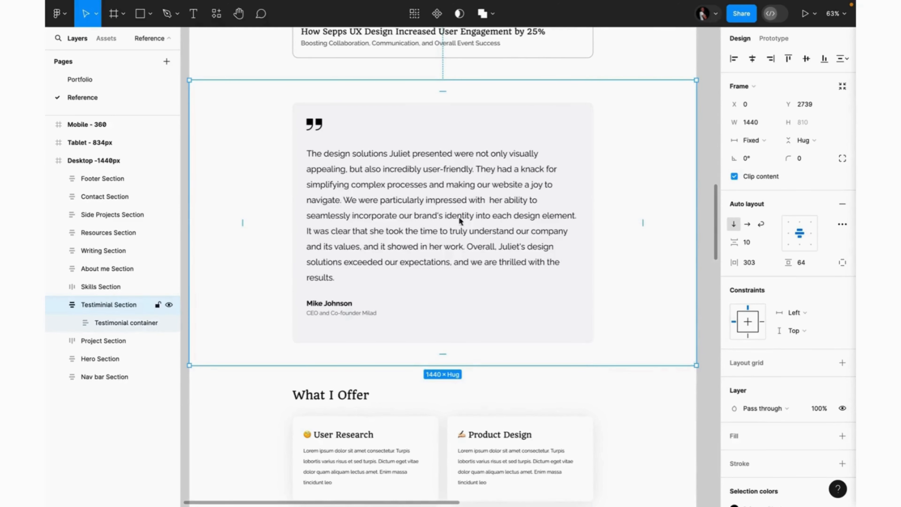
{"action": "left_click", "coordinate": [93, 84]}
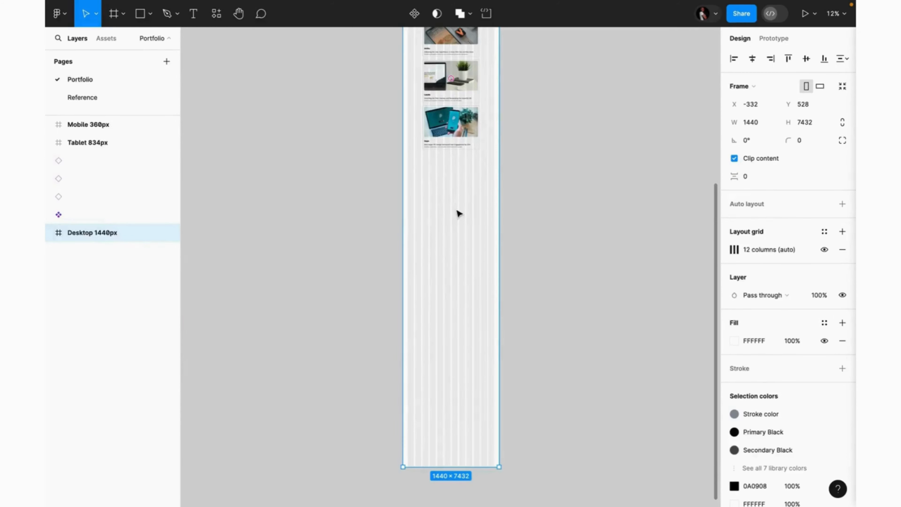
{"action": "scroll", "coordinate": [460, 213], "scroll_direction": "up", "scroll_amount": 5}
{"action": "scroll", "coordinate": [460, 213], "scroll_direction": "up", "scroll_amount": 3}
{"action": "key", "text": "f"}
{"action": "left_click_drag", "start_coordinate": [311, 148], "coordinate": [621, 308]}
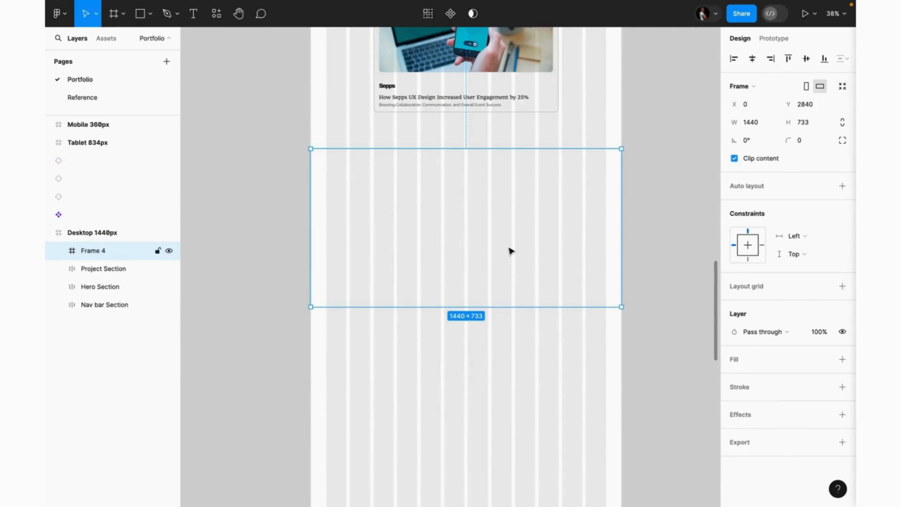
Step: Add auto layout to the new frame with 64 vertical padding, fixed width and centred alignment
{"action": "left_click", "coordinate": [842, 187]}
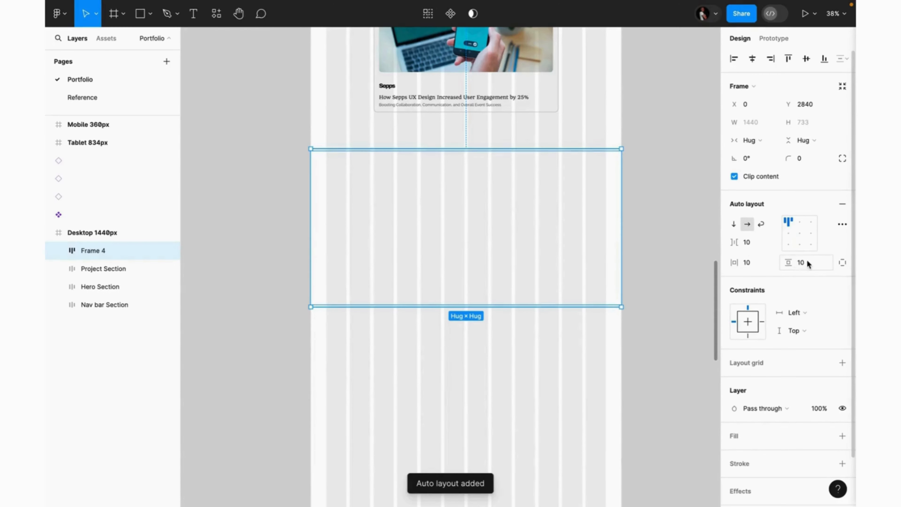
{"action": "type", "text": "64"}
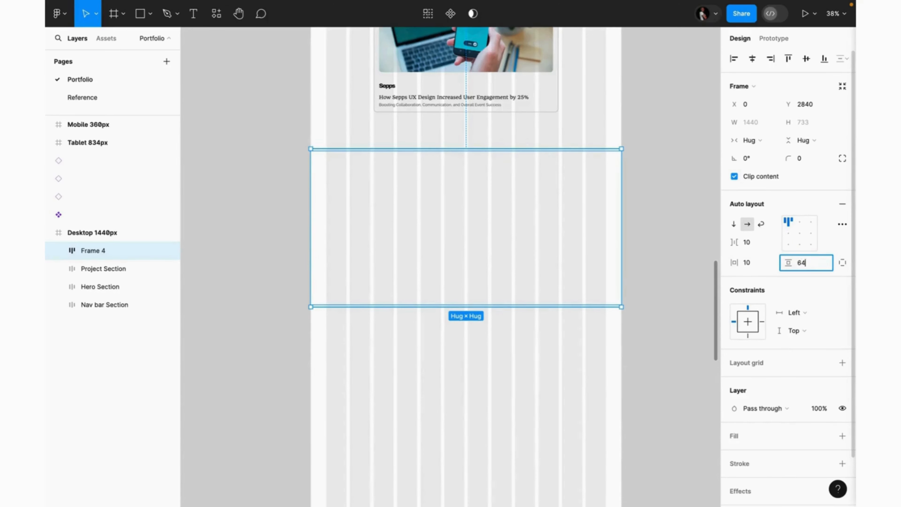
{"action": "key", "text": "Return"}
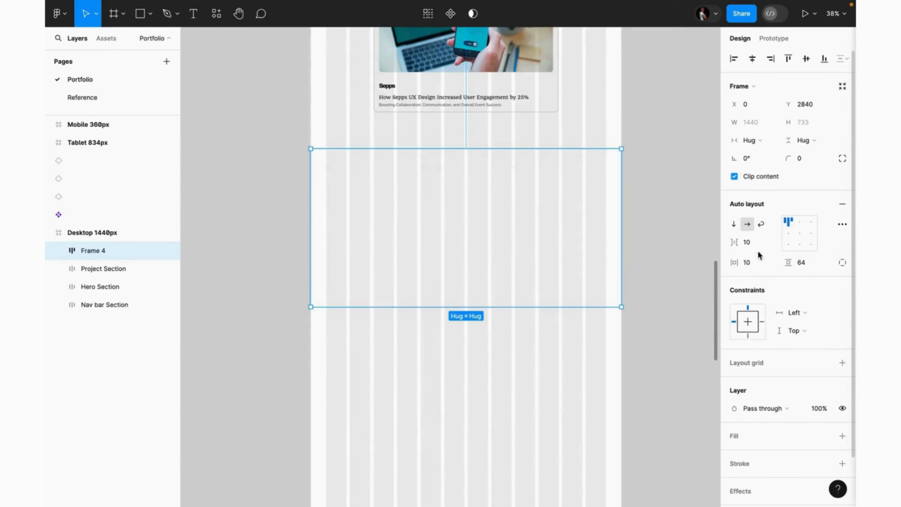
{"action": "left_click", "coordinate": [768, 143]}
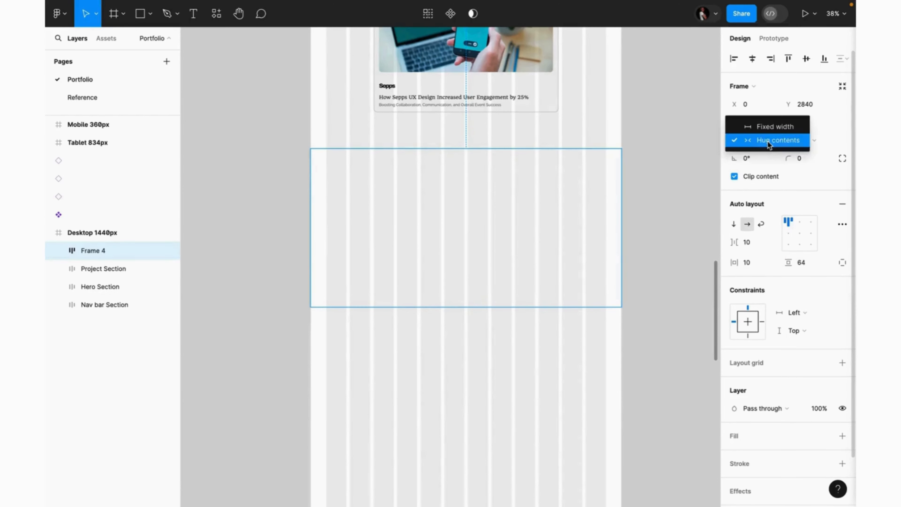
{"action": "left_click", "coordinate": [774, 128]}
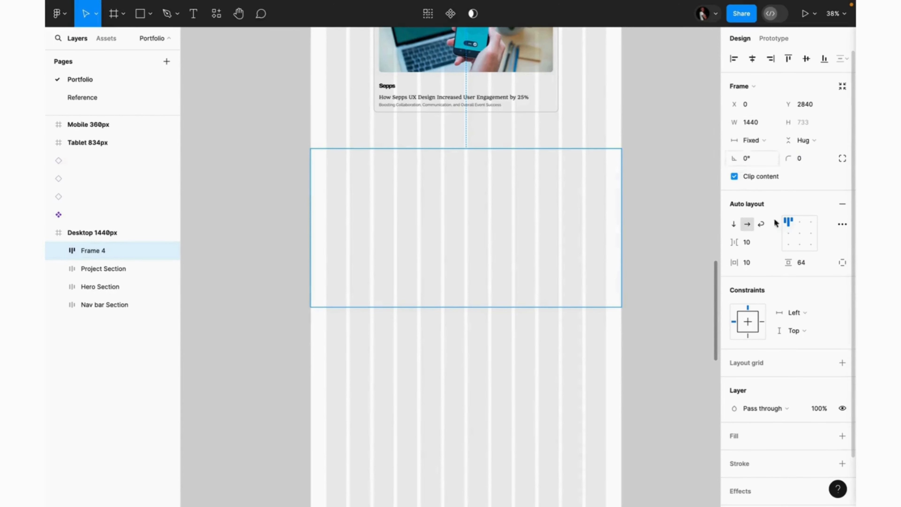
{"action": "left_click", "coordinate": [803, 237]}
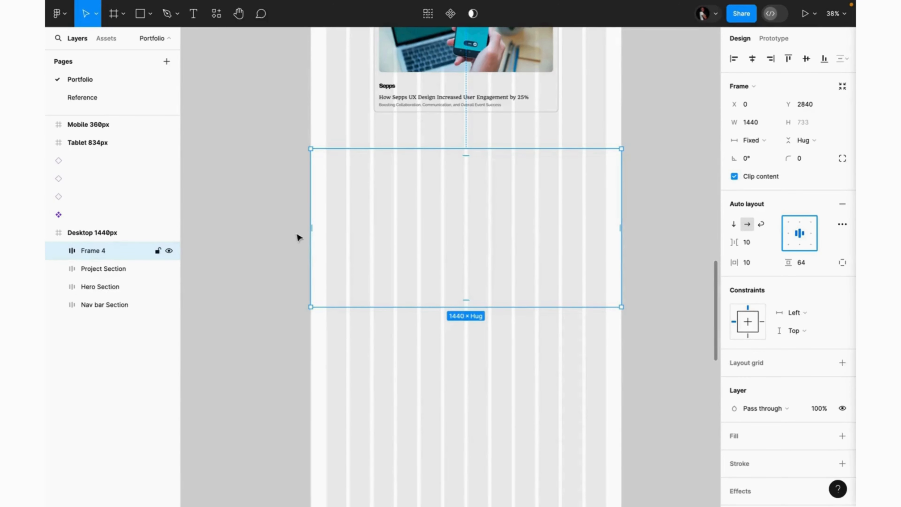
Step: Rename the new frame as Testimonial Section
{"action": "double_click", "coordinate": [93, 251]}
{"action": "type", "text": "T"}
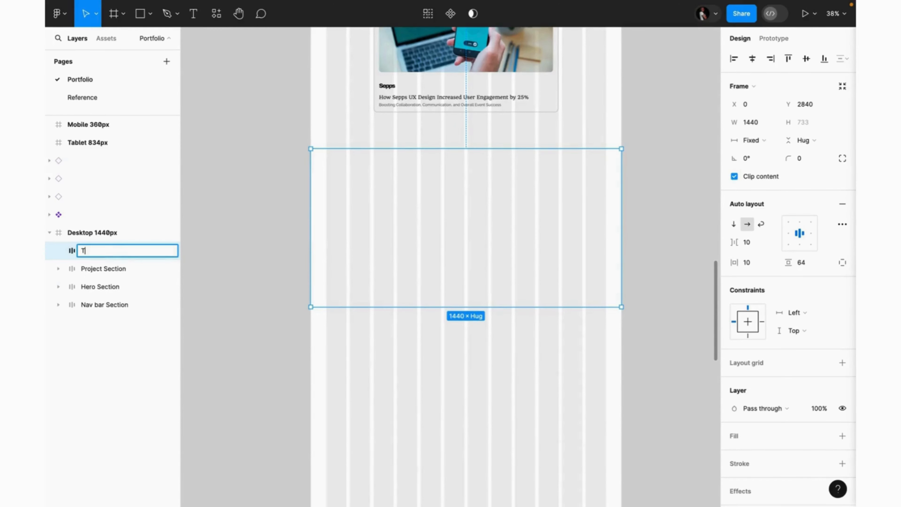
{"action": "type", "text": "estimonial Section"}
{"action": "key", "text": "Return"}
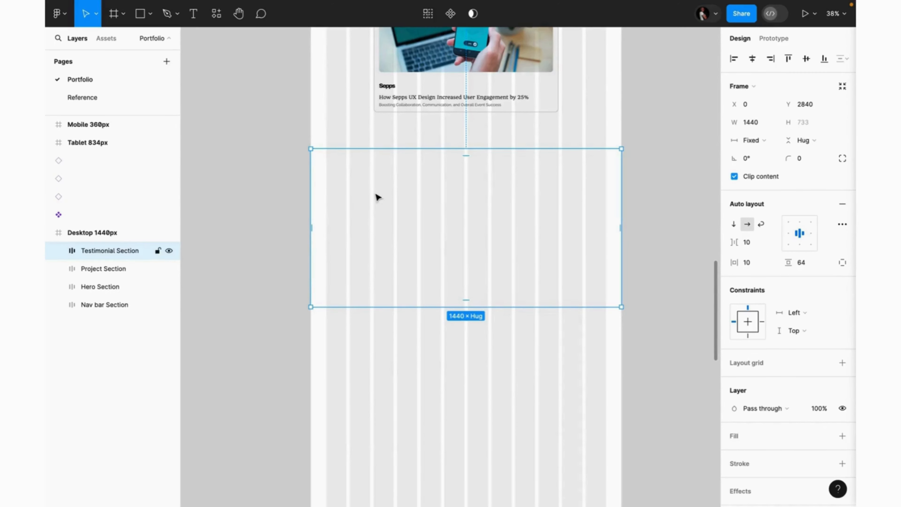
Step: Draw a frame inside the Testimonial Section and set its width to 855
{"action": "key", "text": "f"}
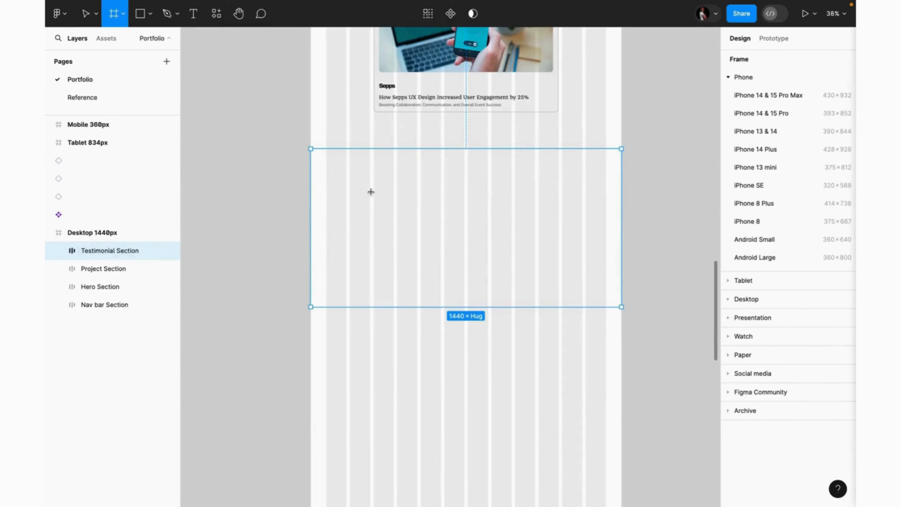
{"action": "left_click_drag", "start_coordinate": [373, 182], "coordinate": [492, 248]}
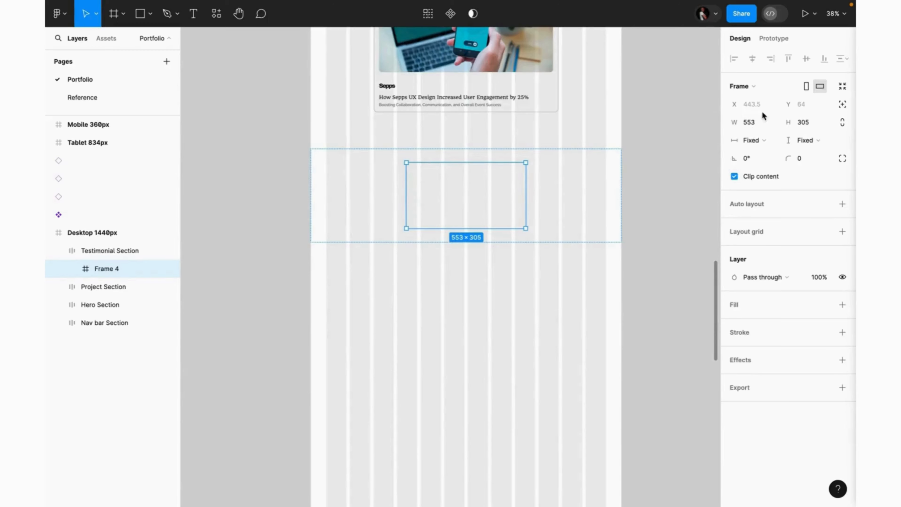
{"action": "left_click", "coordinate": [754, 124]}
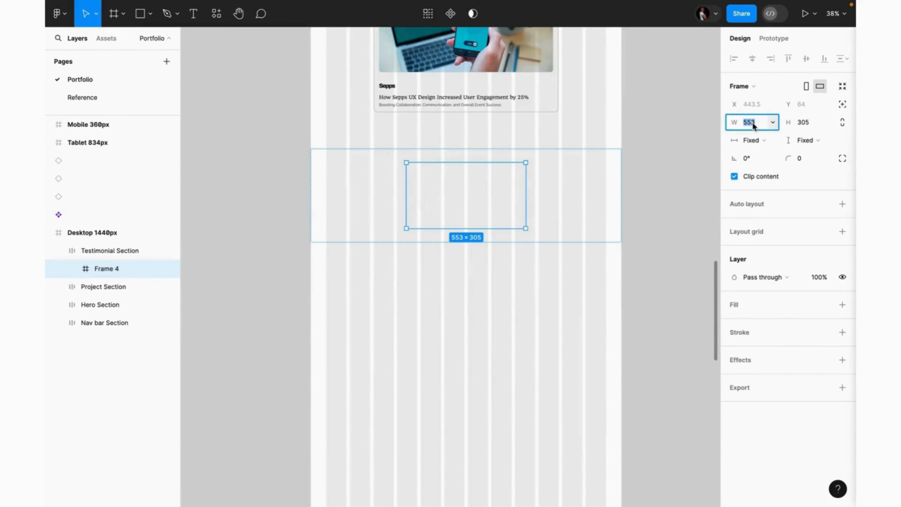
{"action": "type", "text": "855"}
{"action": "key", "text": "Return"}
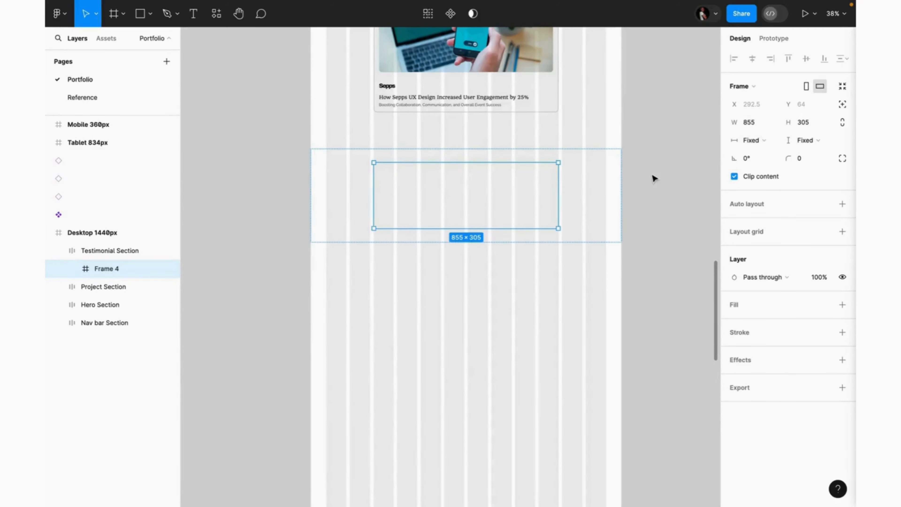
Step: Check the Reference page's testimonial container, and give the inner frame auto layout with 40 horizontal and 40 vertical padding
{"action": "left_click", "coordinate": [91, 99]}
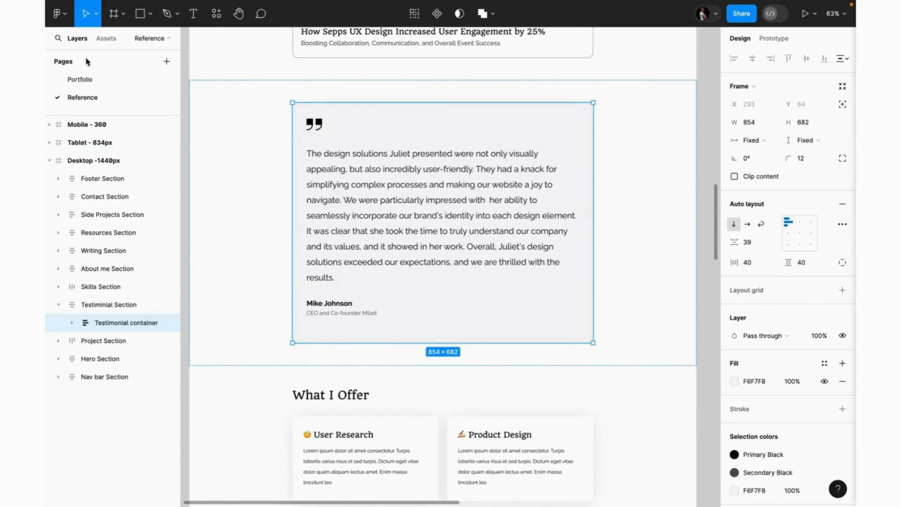
{"action": "left_click", "coordinate": [80, 80]}
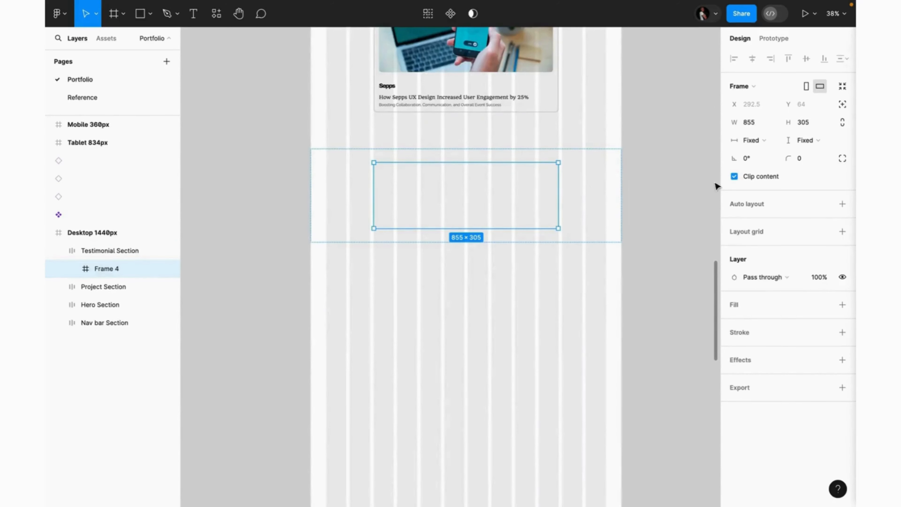
{"action": "left_click", "coordinate": [843, 205]}
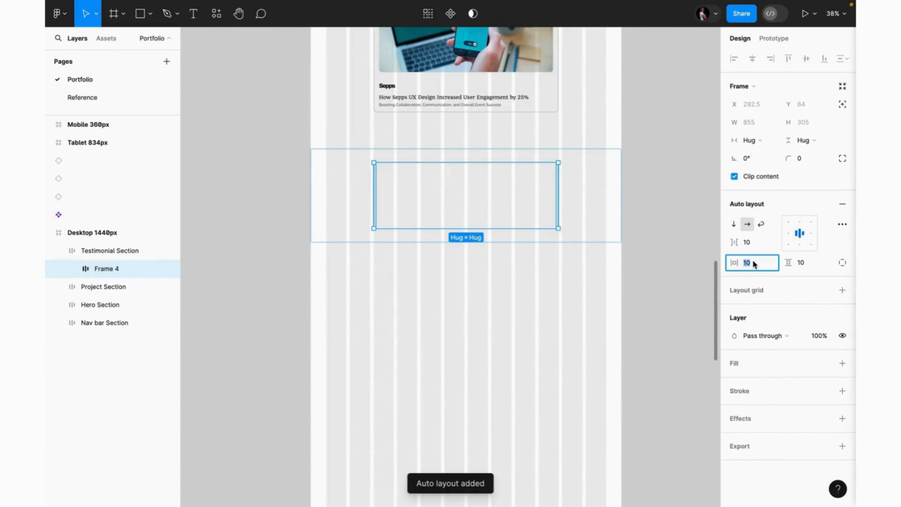
{"action": "type", "text": "40"}
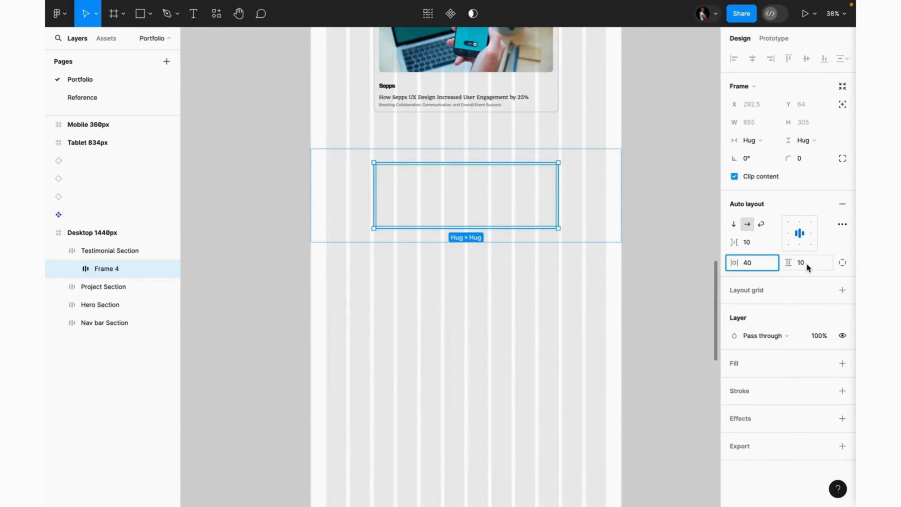
{"action": "left_click", "coordinate": [806, 263]}
{"action": "type", "text": "40"}
{"action": "key", "text": "Return"}
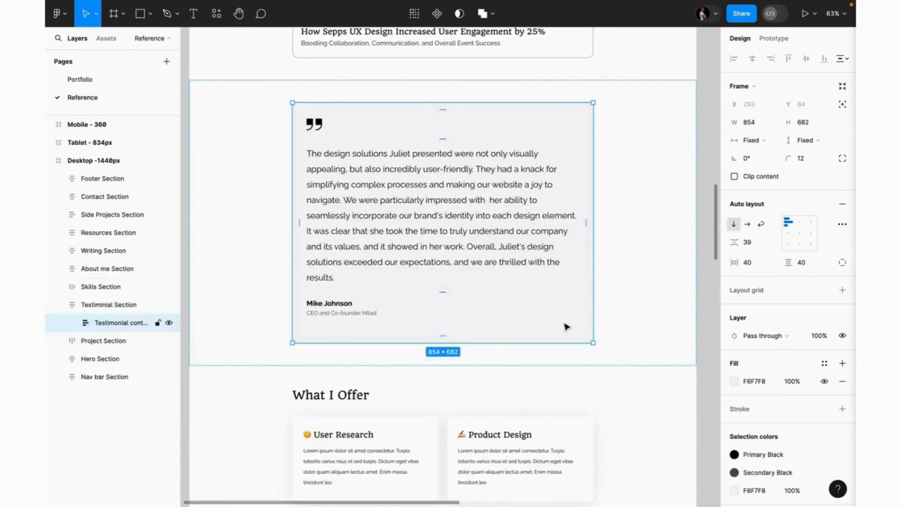
Step: Copy the fill colour of the reference testimonial container and fill the inner frame with F6F7F8
{"action": "left_click", "coordinate": [755, 381]}
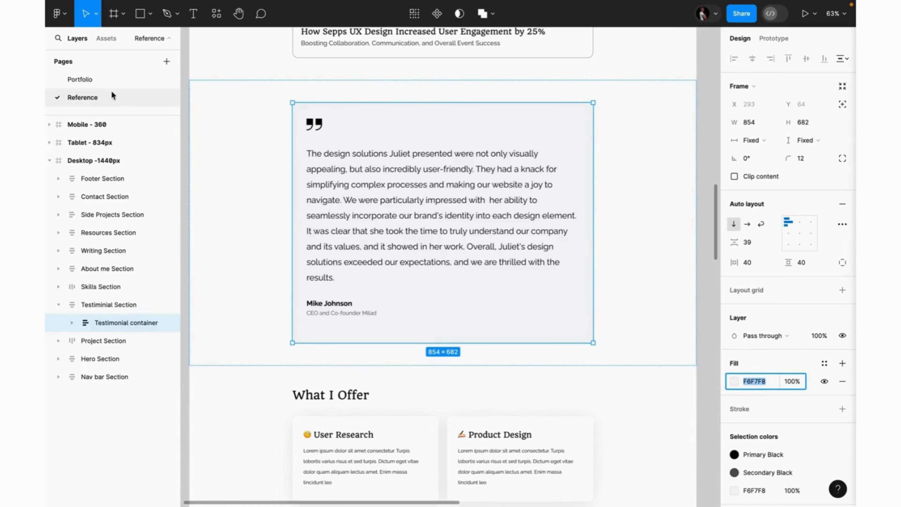
{"action": "left_click", "coordinate": [100, 80]}
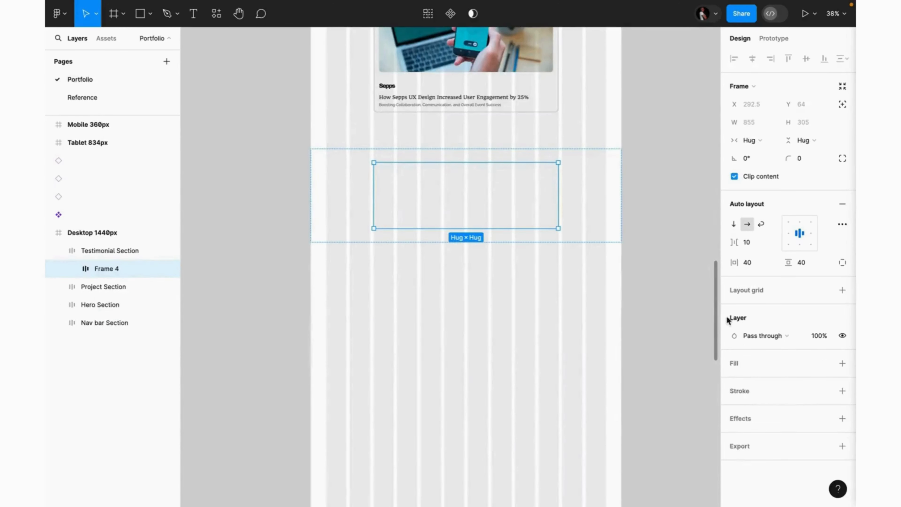
{"action": "left_click", "coordinate": [840, 365]}
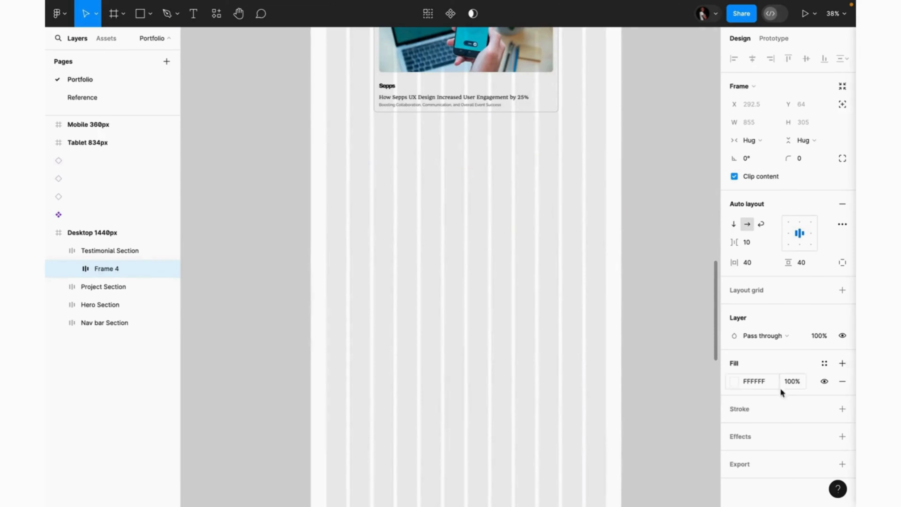
{"action": "left_click", "coordinate": [757, 384]}
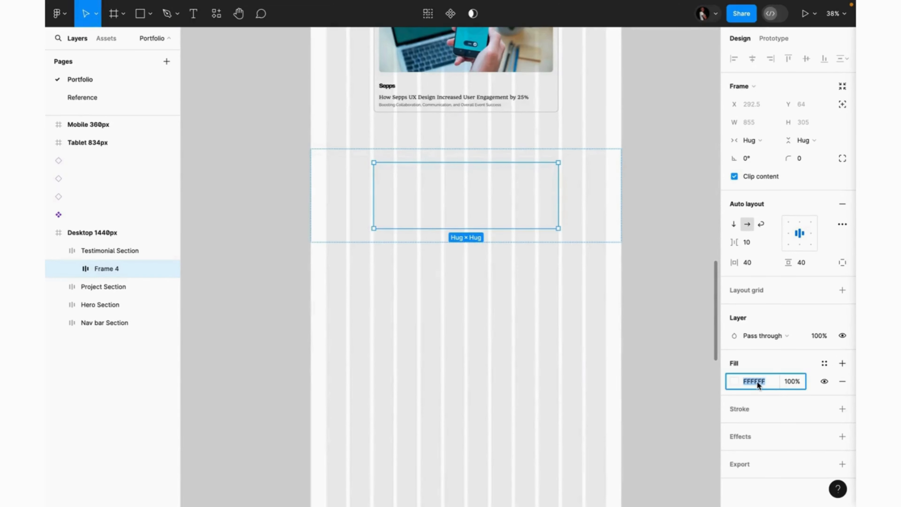
{"action": "type", "text": "F6F7F8"}
{"action": "key", "text": "Return"}
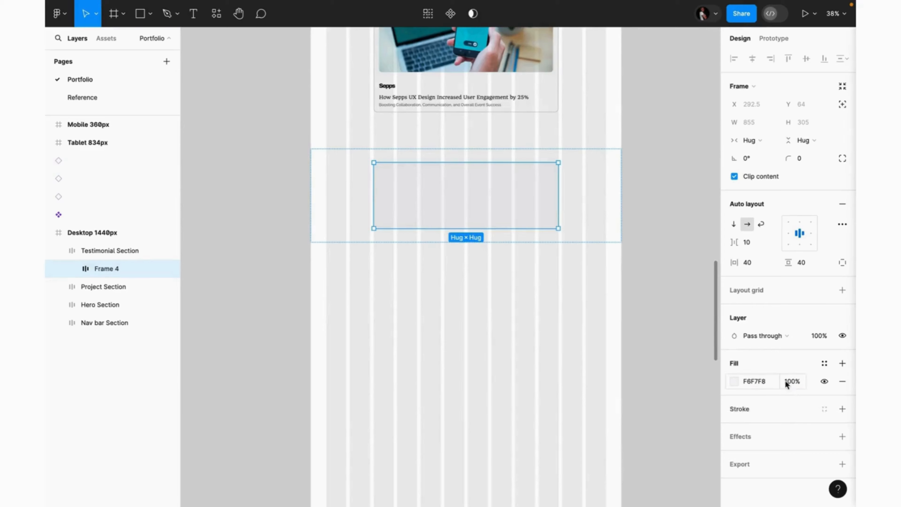
Step: Save the inner frame's fill as a new colour style named Nude
{"action": "left_click", "coordinate": [824, 363]}
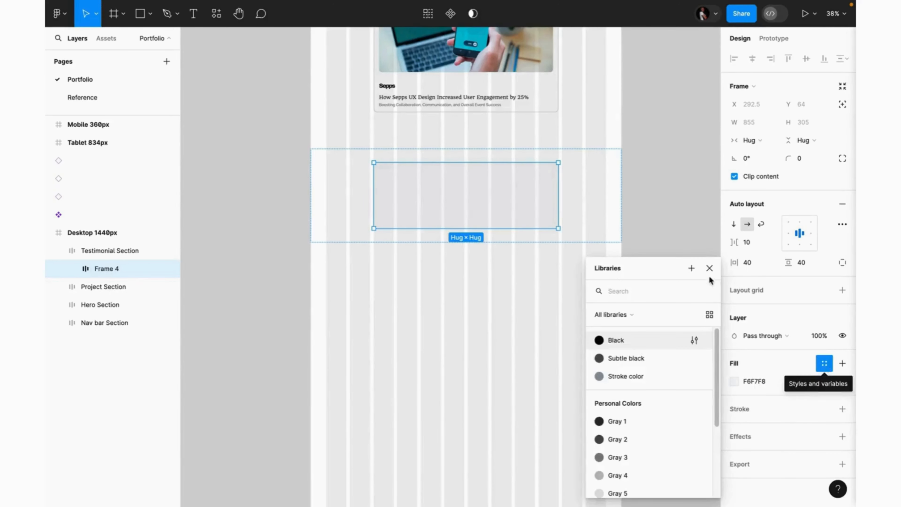
{"action": "left_click", "coordinate": [691, 269]}
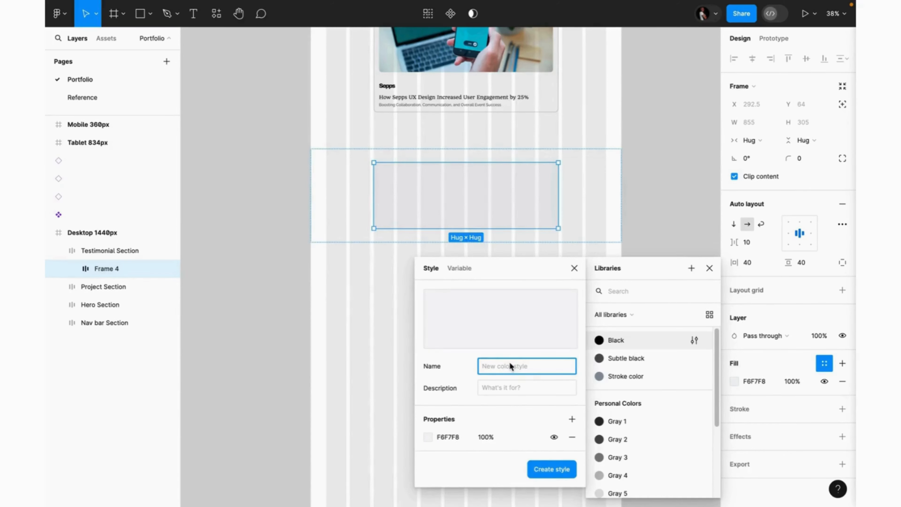
{"action": "type", "text": "Nude"}
{"action": "left_click", "coordinate": [547, 474]}
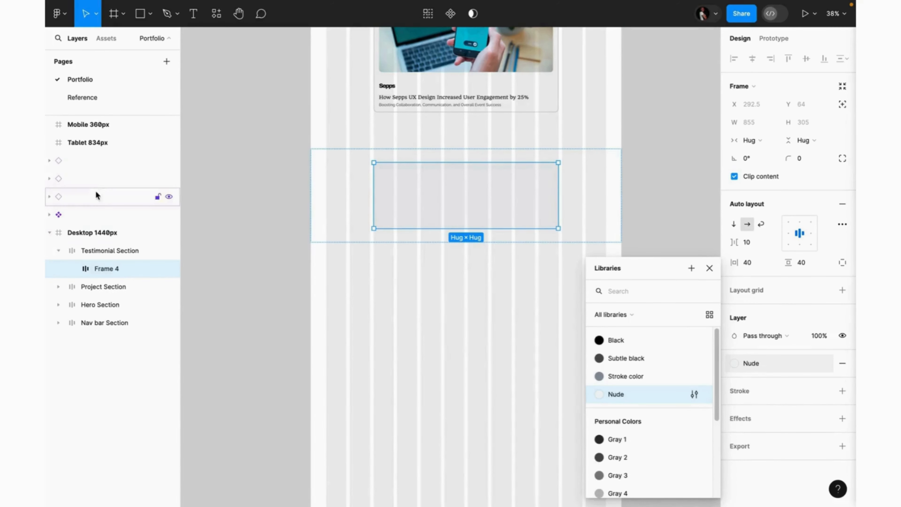
Step: Copy the quote icon and testimonial paragraph from the Reference page into the inner frame and switch its auto layout to vertical
{"action": "left_click", "coordinate": [87, 98]}
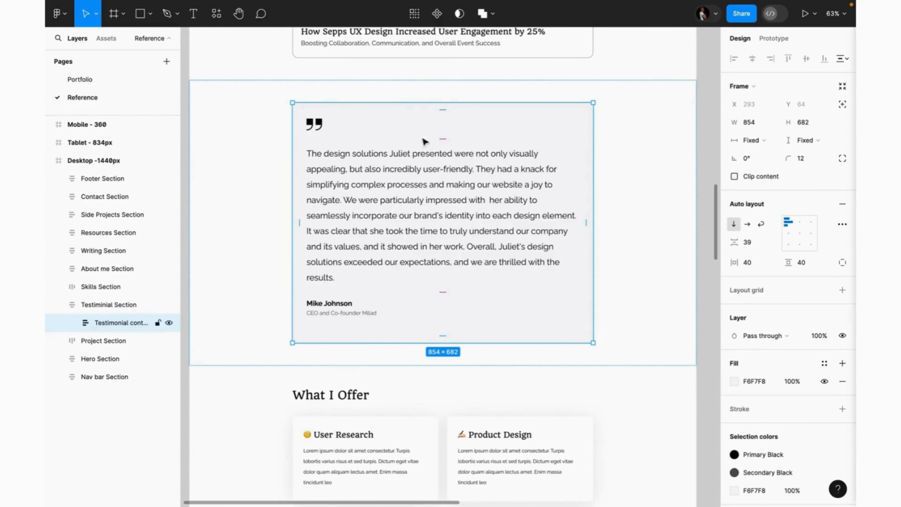
{"action": "double_click", "coordinate": [322, 128]}
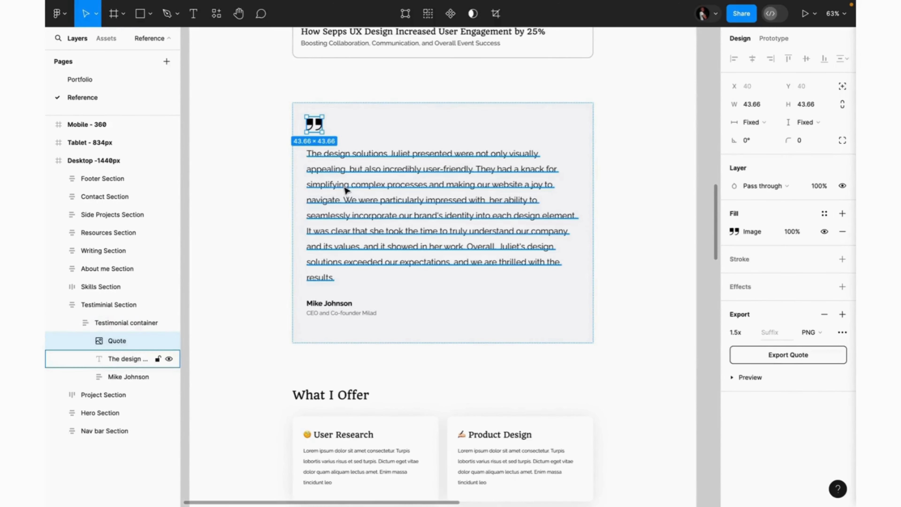
{"action": "left_click", "coordinate": [346, 190], "text": "shift"}
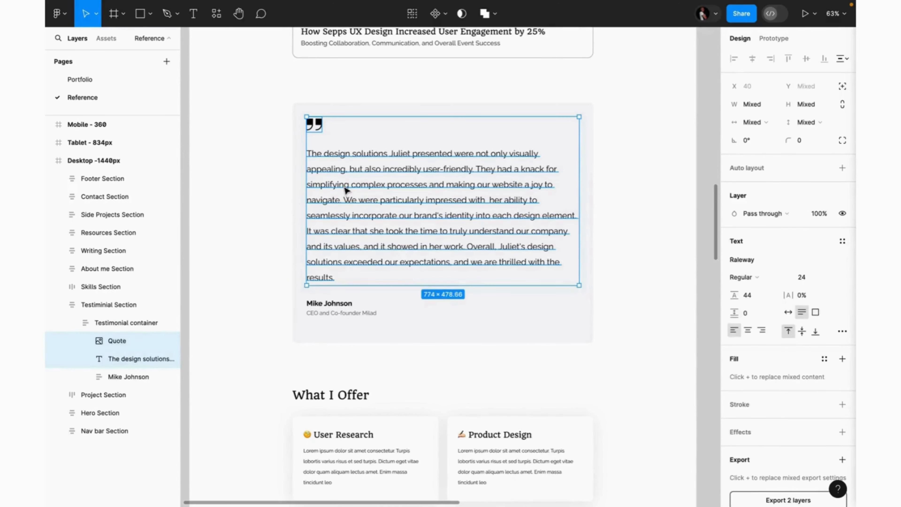
{"action": "left_click", "coordinate": [83, 80]}
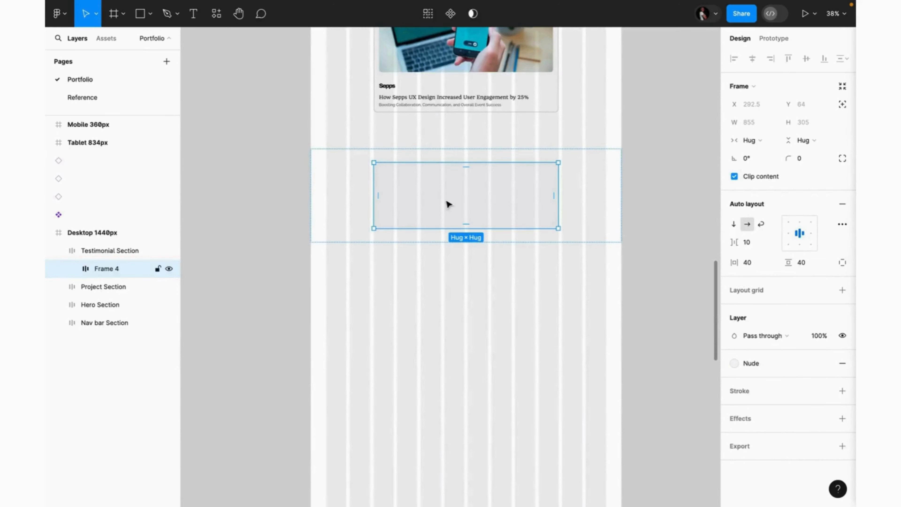
{"action": "key", "text": "ctrl+v"}
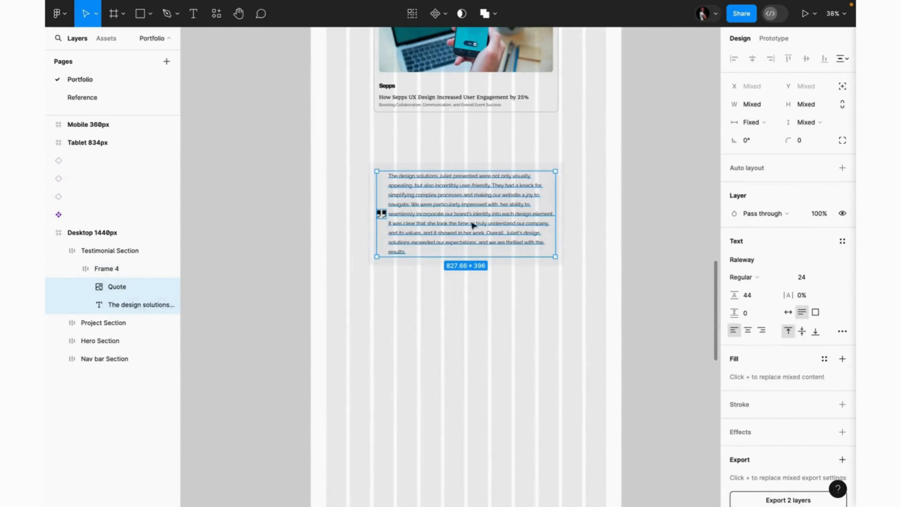
{"action": "left_click", "coordinate": [563, 264]}
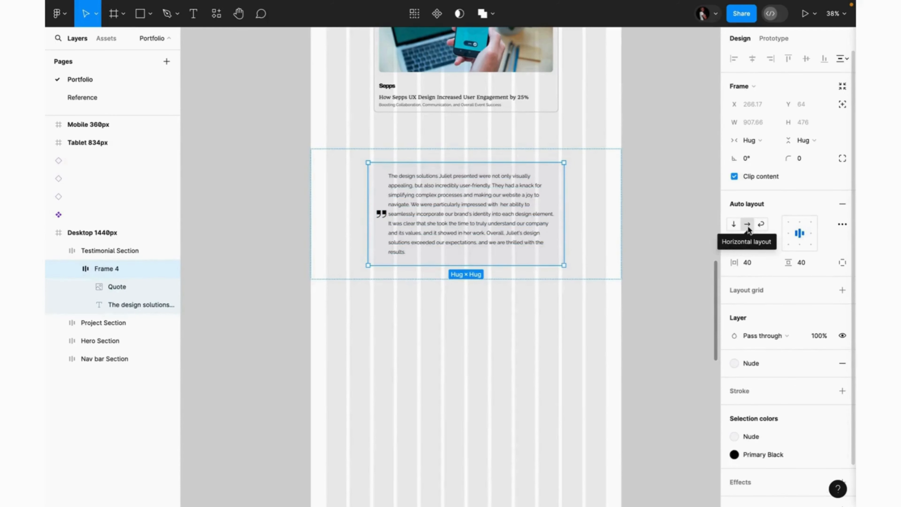
{"action": "left_click", "coordinate": [734, 224]}
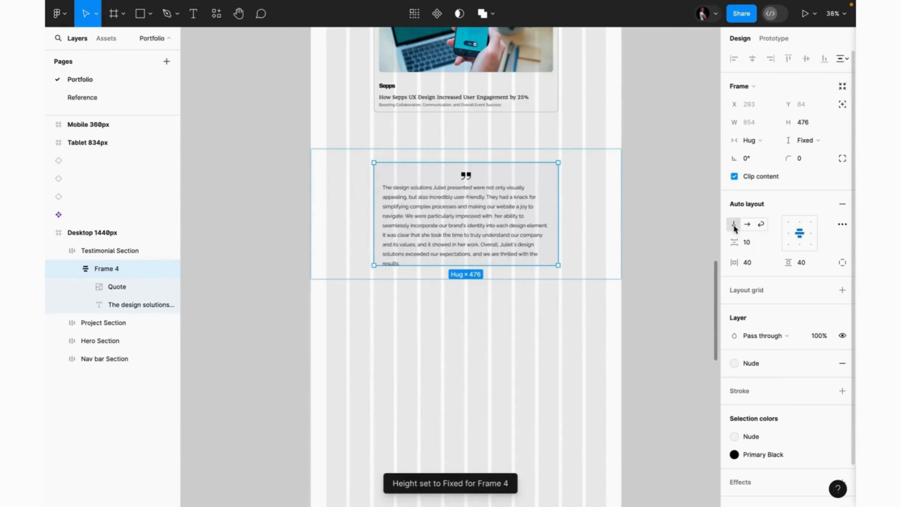
Step: Align the inner frame's contents to its left side, vertically centred, and give the frame a corner radius of 12
{"action": "left_click", "coordinate": [788, 236]}
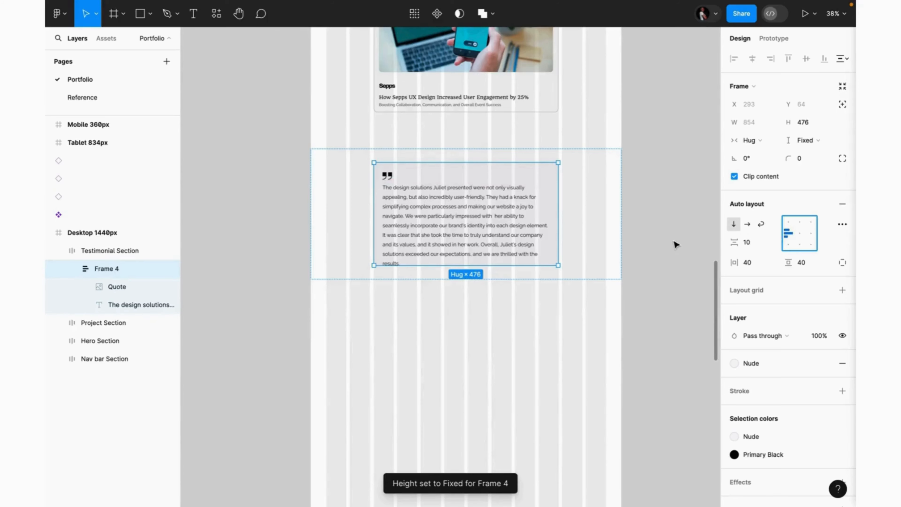
{"action": "left_click", "coordinate": [809, 160]}
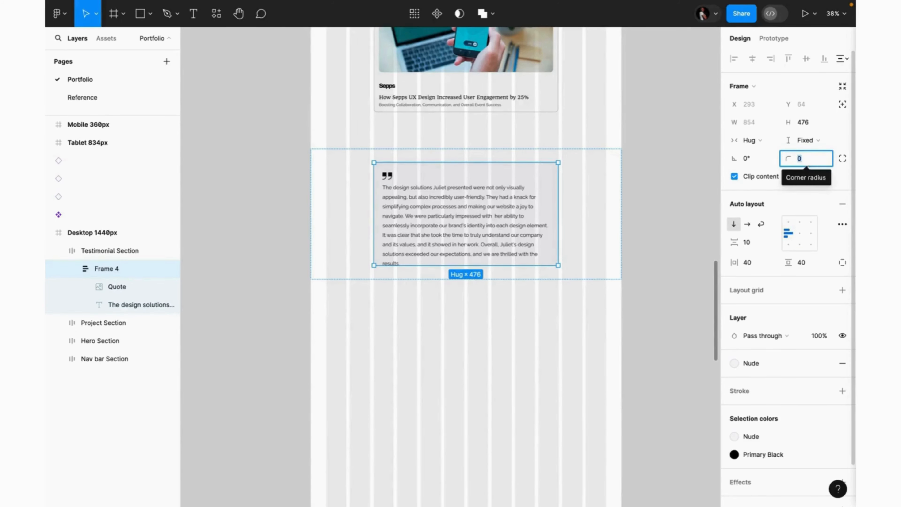
{"action": "type", "text": "12"}
{"action": "key", "text": "Return"}
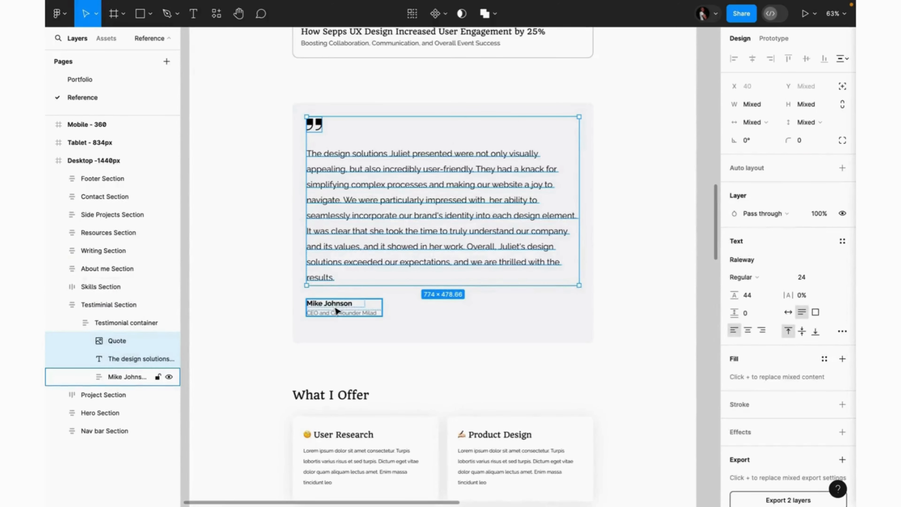
Step: Copy the author name and job title block from the Reference page into the inner frame and extend the frame's height to about 625
{"action": "left_click", "coordinate": [337, 311]}
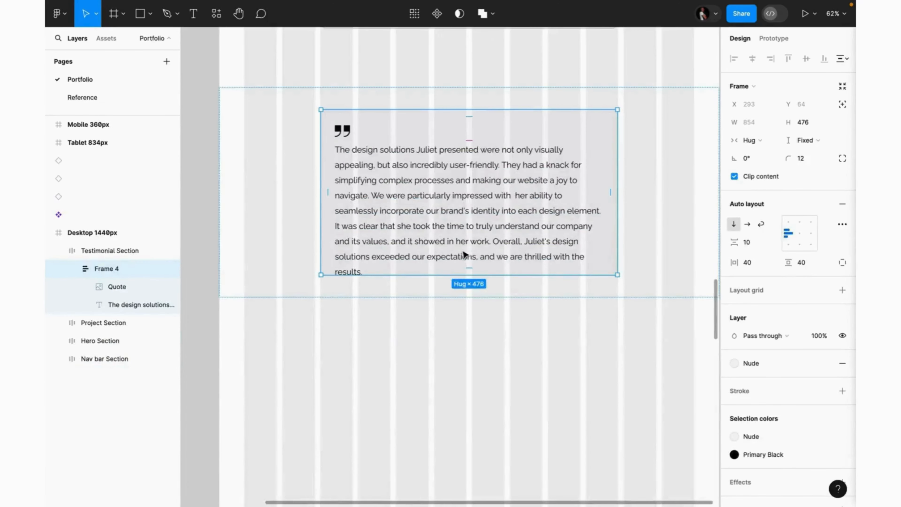
{"action": "key", "text": "ctrl+v"}
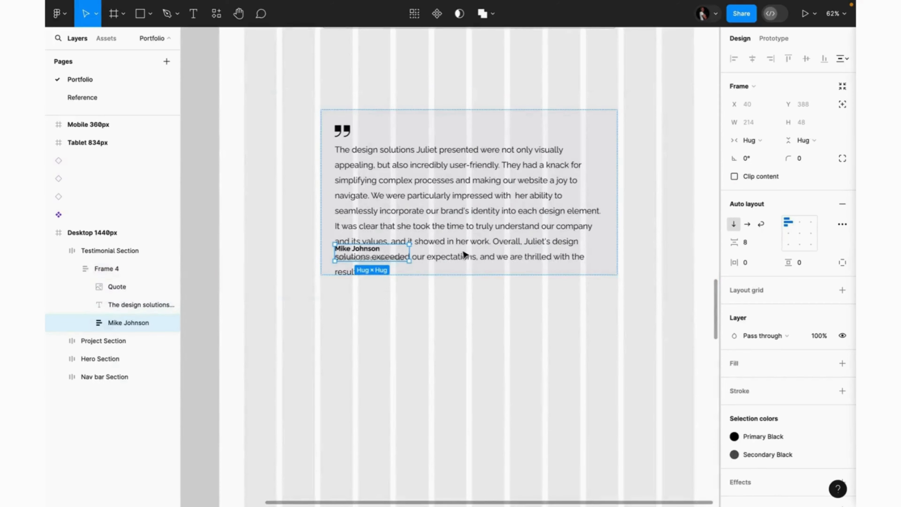
{"action": "key", "text": "Escape"}
{"action": "left_click_drag", "start_coordinate": [487, 298], "coordinate": [485, 328]}
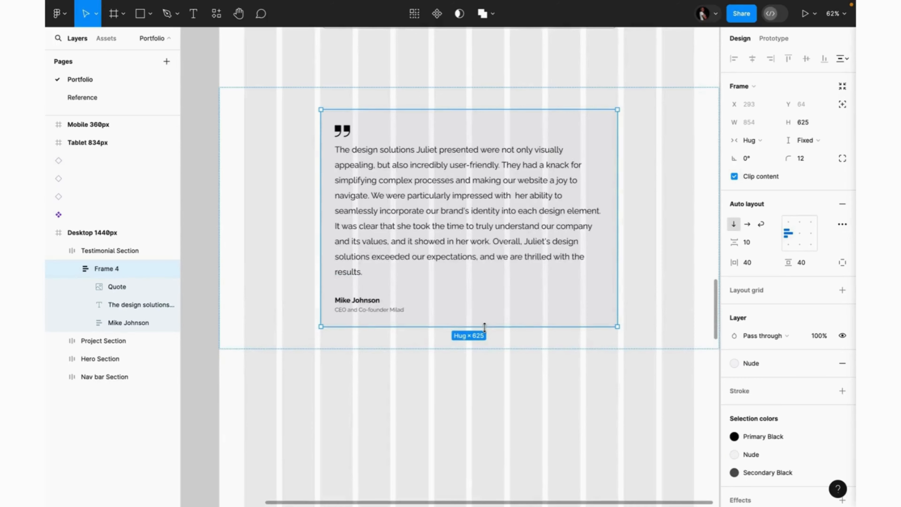
Step: Set the testimonial paragraph's vertical resizing to Hug contents
{"action": "left_click", "coordinate": [464, 198]}
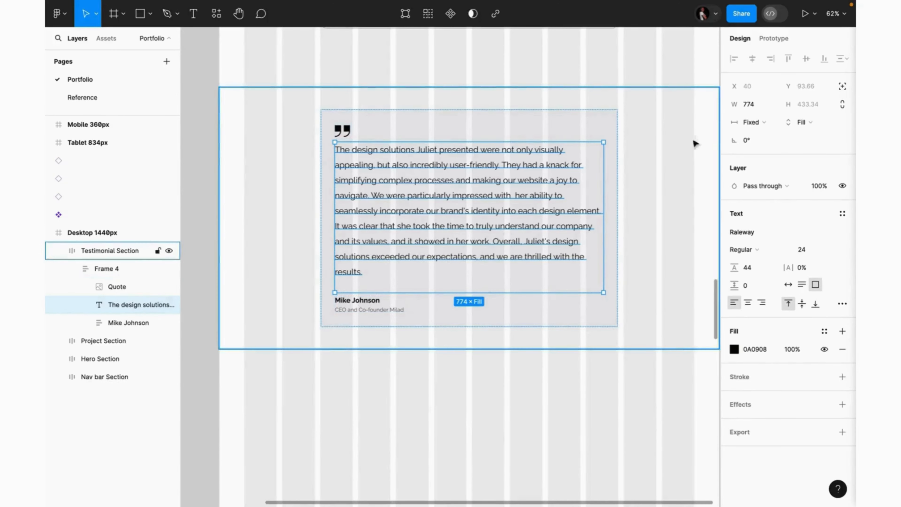
{"action": "left_click", "coordinate": [807, 122]}
{"action": "left_click", "coordinate": [809, 108]}
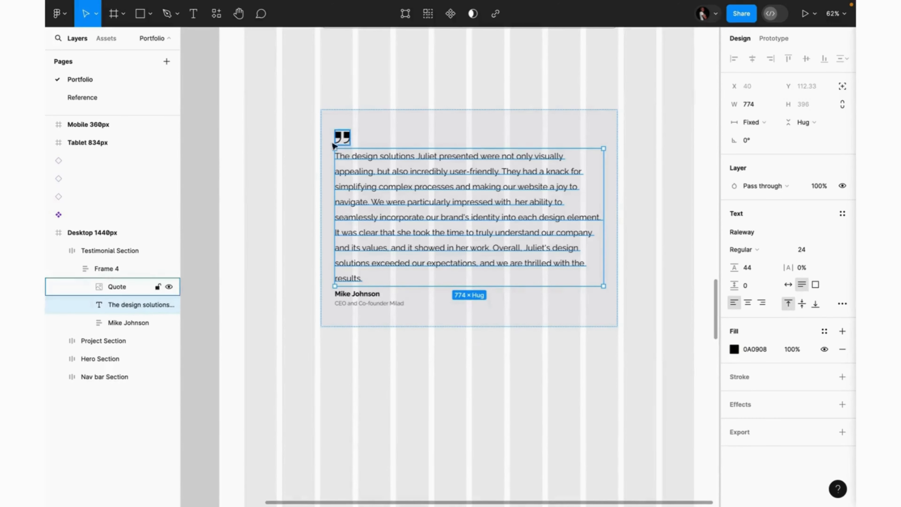
Step: Check the gap between quote icon and paragraph on the Reference page, and set the inner frame's item spacing to 40
{"action": "left_click", "coordinate": [91, 97]}
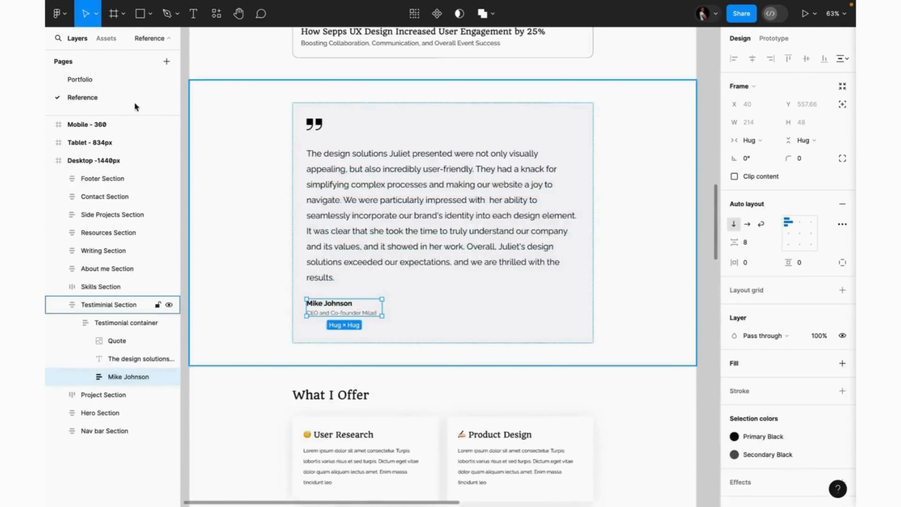
{"action": "left_click", "coordinate": [370, 170]}
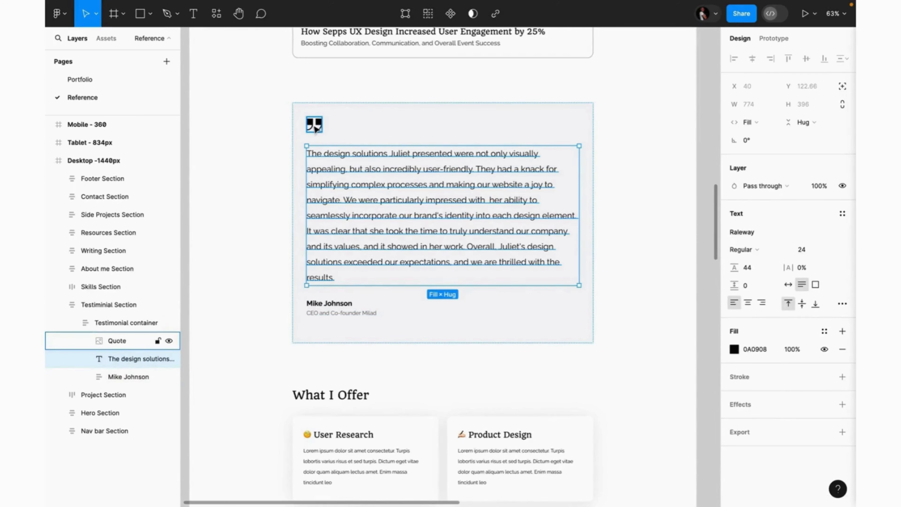
{"action": "key", "text": "alt"}
{"action": "left_click", "coordinate": [101, 81]}
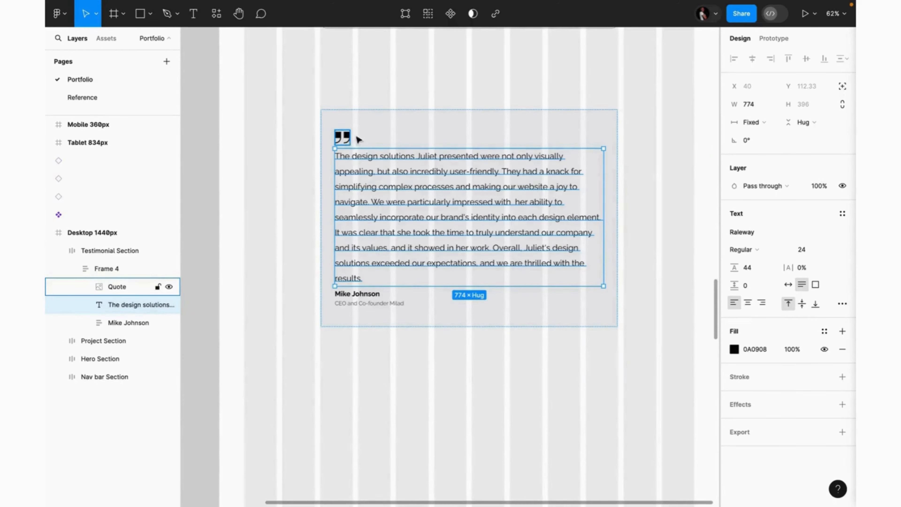
{"action": "left_click", "coordinate": [377, 140]}
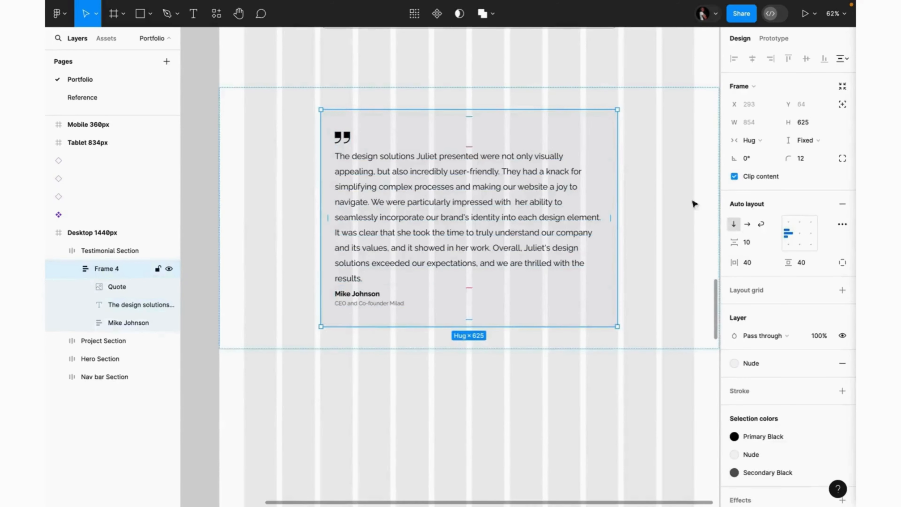
{"action": "left_click", "coordinate": [747, 244]}
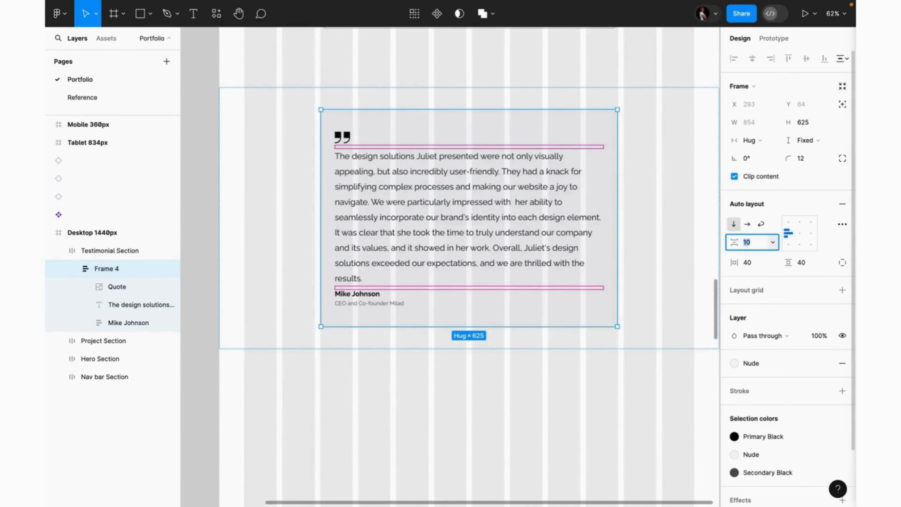
{"action": "type", "text": "40"}
{"action": "key", "text": "Return"}
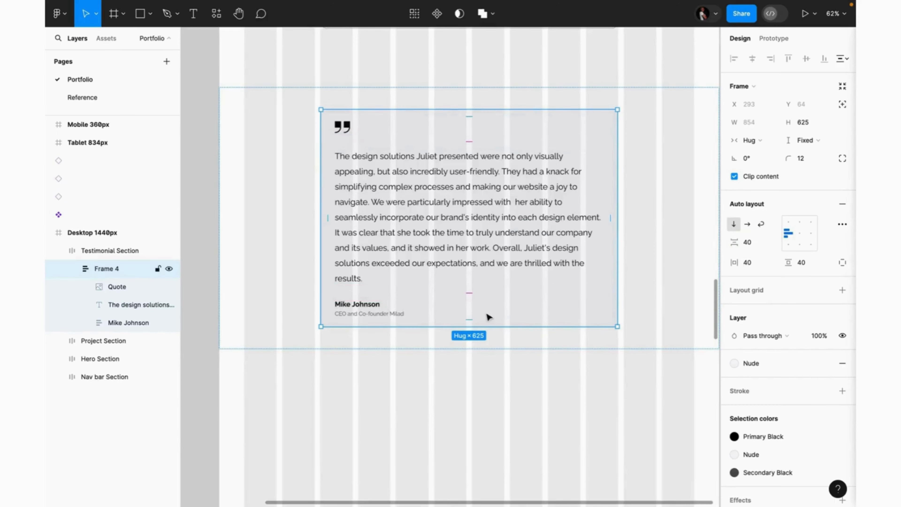
Step: Save the testimonial author's name formatting as a new text style named Bold Text_20px
{"action": "double_click", "coordinate": [358, 303]}
{"action": "double_click", "coordinate": [358, 304]}
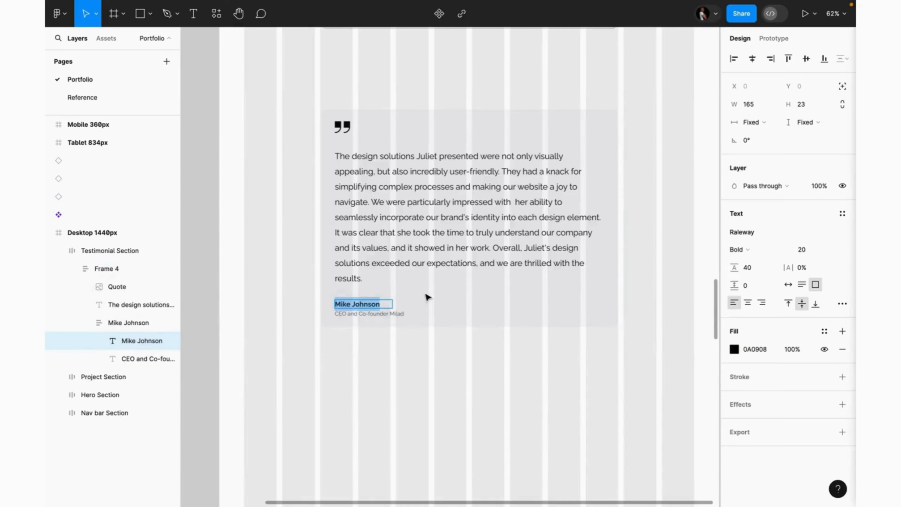
{"action": "key", "text": "Escape"}
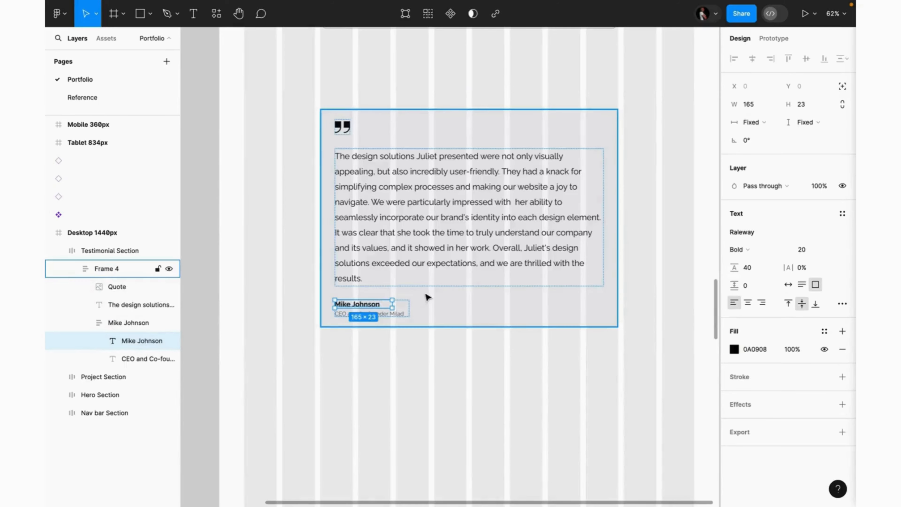
{"action": "left_click", "coordinate": [842, 213]}
{"action": "left_click", "coordinate": [838, 234]}
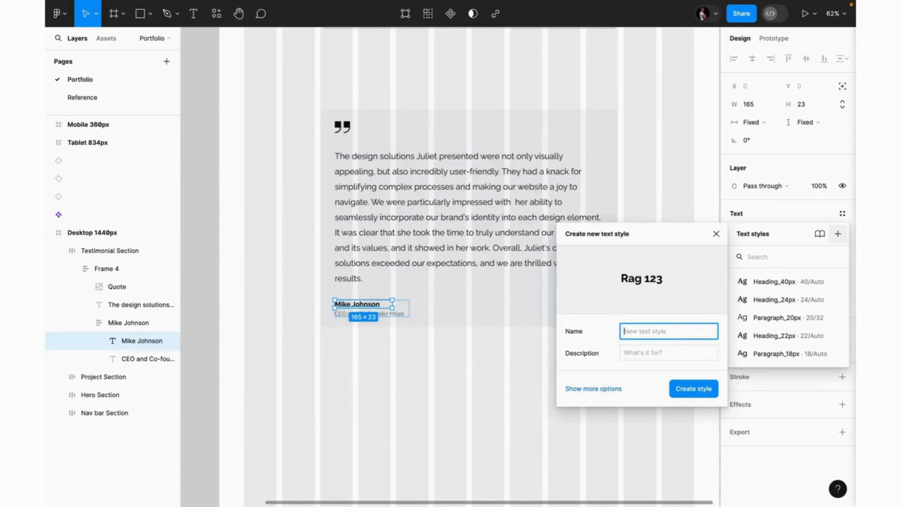
{"action": "type", "text": "Bold Text_2"}
{"action": "type", "text": "px"}
{"action": "key", "text": "Return"}
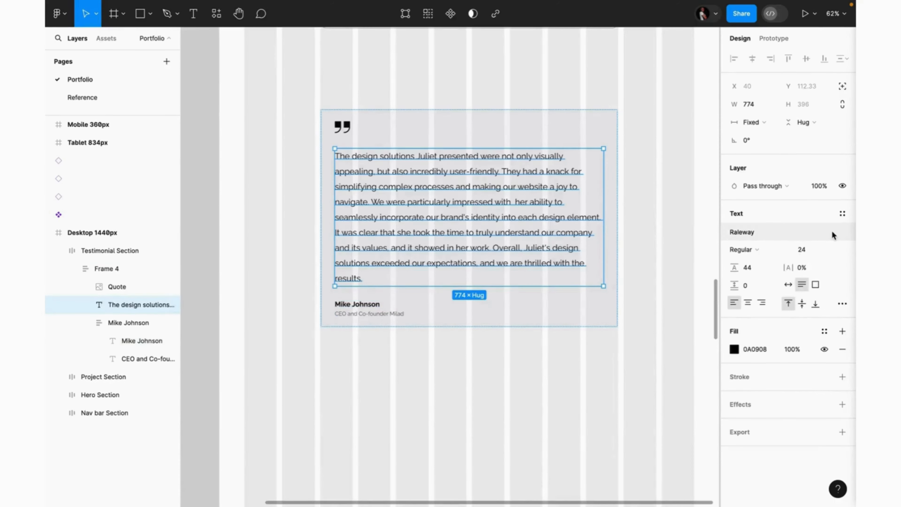
Step: Save the testimonial paragraph's formatting as a new text style named Paragraph_24px
{"action": "left_click", "coordinate": [843, 215]}
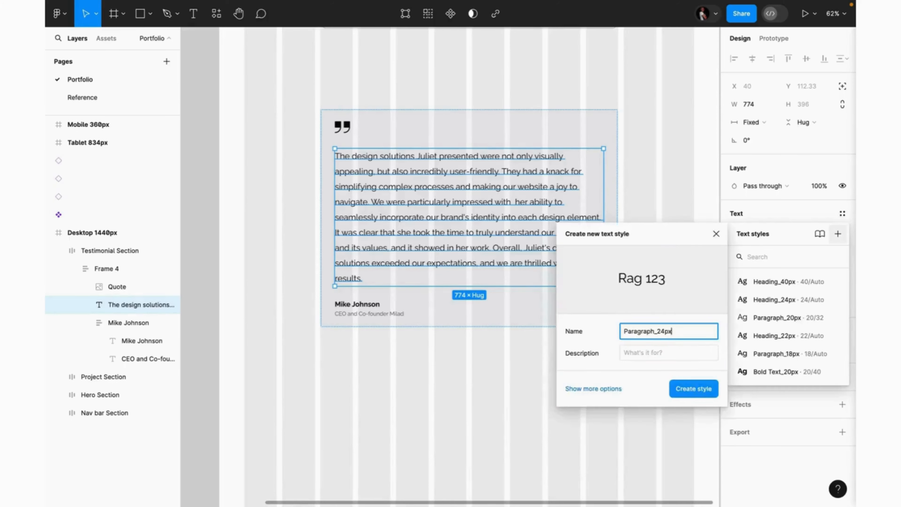
{"action": "left_click", "coordinate": [695, 388]}
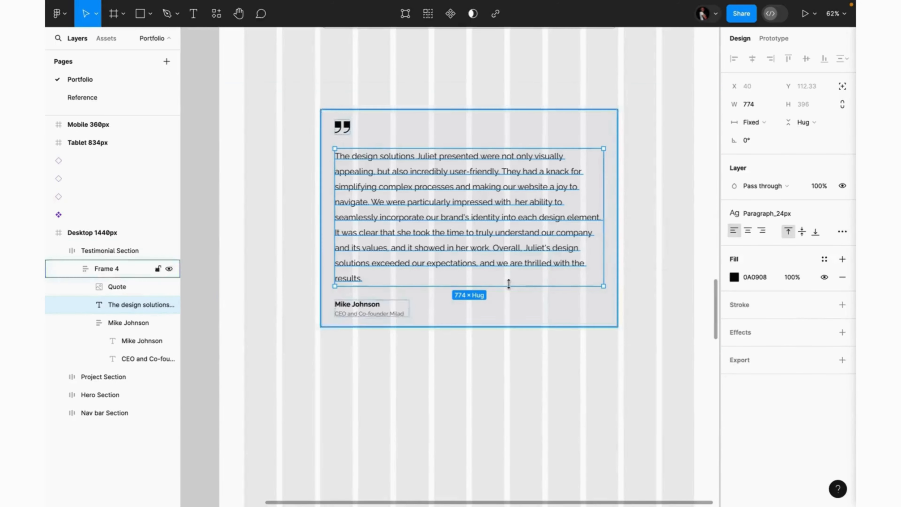
Step: Save the formatting of the author's job title line as a new text style named Paragraph_16px
{"action": "left_click", "coordinate": [388, 318]}
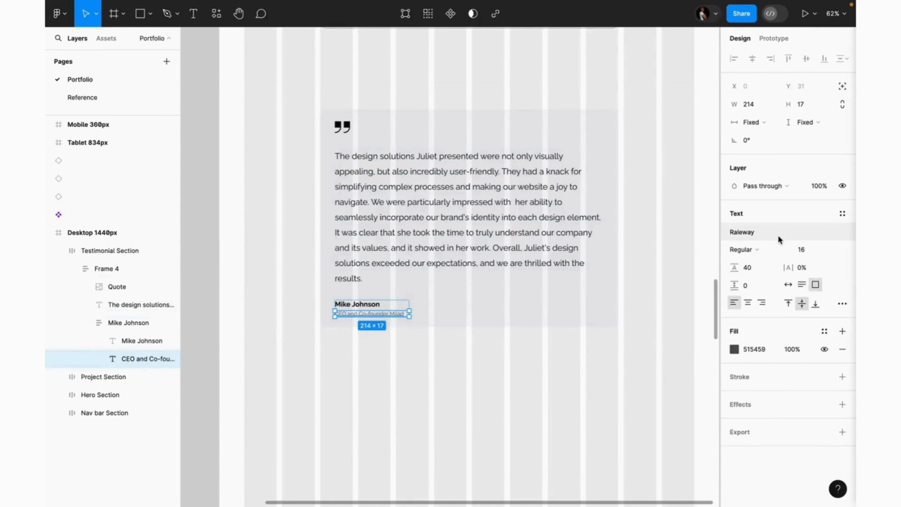
{"action": "left_click", "coordinate": [844, 214]}
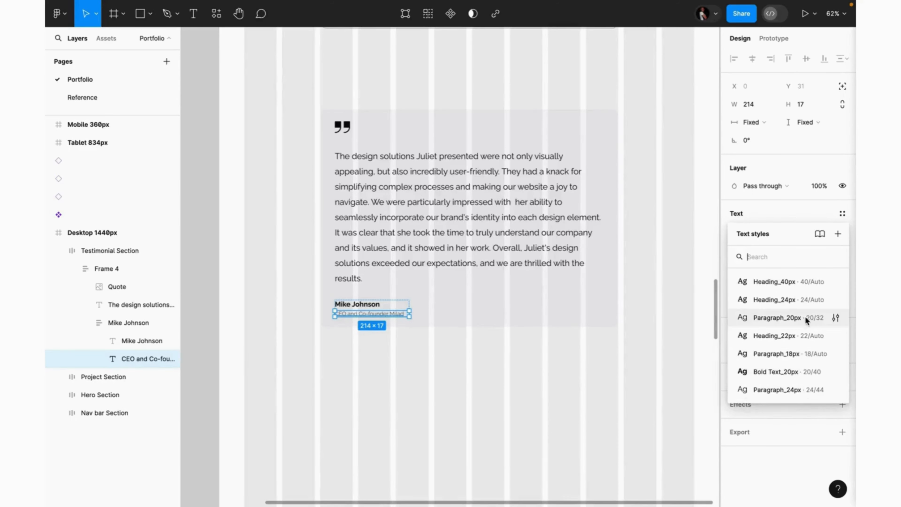
{"action": "left_click", "coordinate": [838, 234]}
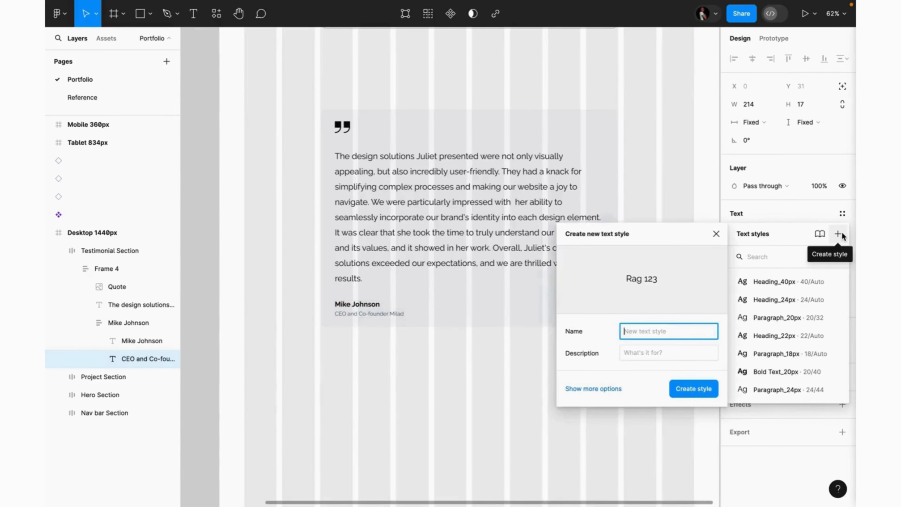
{"action": "type", "text": "Para"}
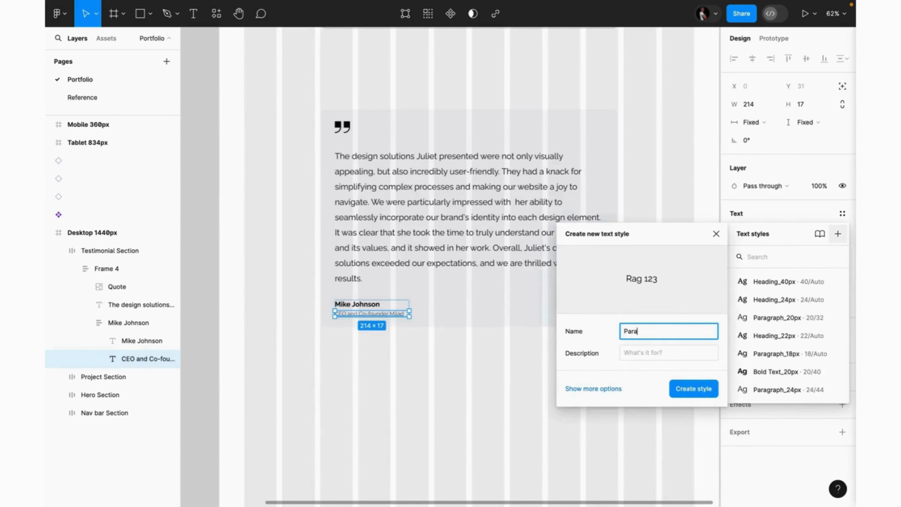
{"action": "type", "text": "graph_17"}
{"action": "key", "text": "BackSpace"}
{"action": "type", "text": "6px"}
{"action": "key", "text": "Return"}
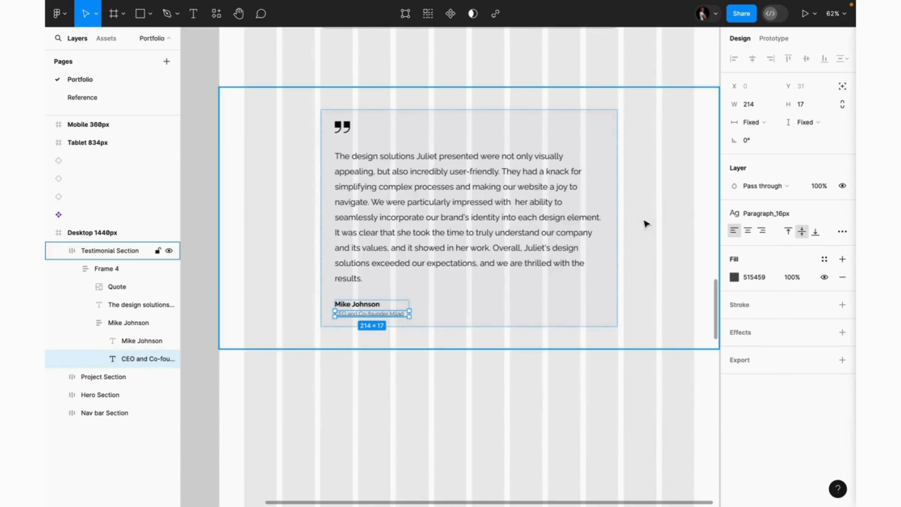
Step: Set the inner testimonial frame's vertical resizing to Hug contents
{"action": "left_click", "coordinate": [575, 318]}
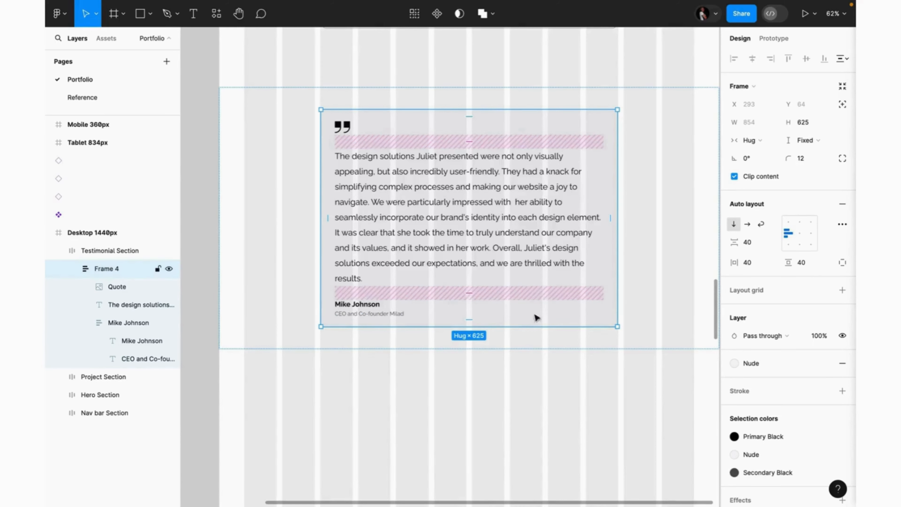
{"action": "left_click", "coordinate": [826, 142]}
{"action": "left_click", "coordinate": [816, 152]}
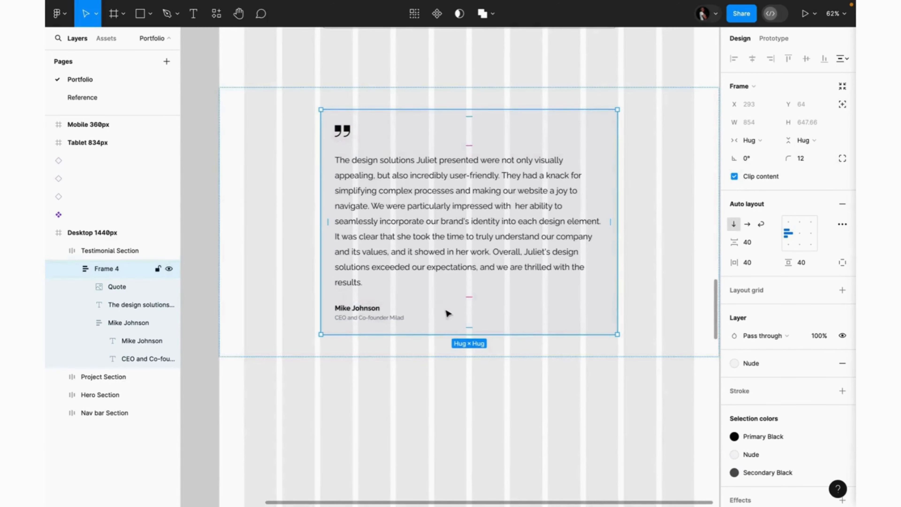
Step: Switch the inner testimonial frame to fixed width and widen its paragraph to about 786
{"action": "left_click", "coordinate": [506, 222]}
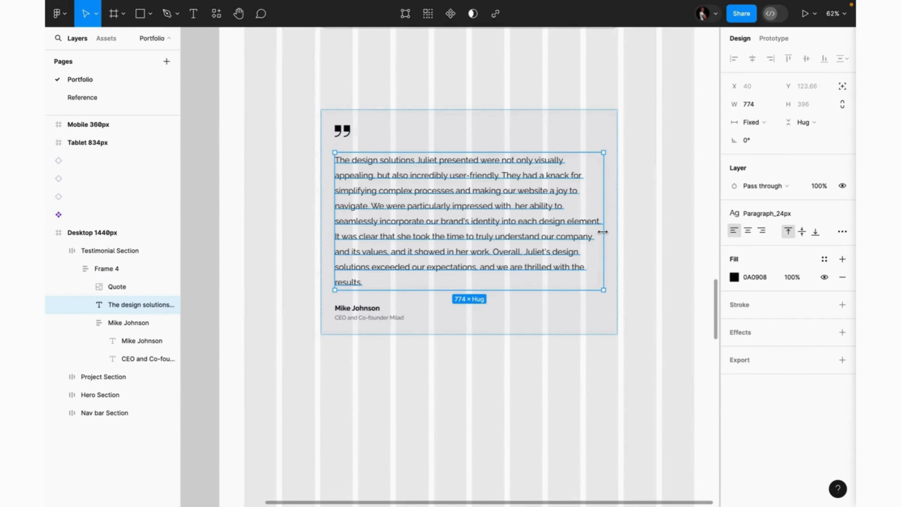
{"action": "key", "text": "Escape"}
{"action": "left_click", "coordinate": [767, 145]}
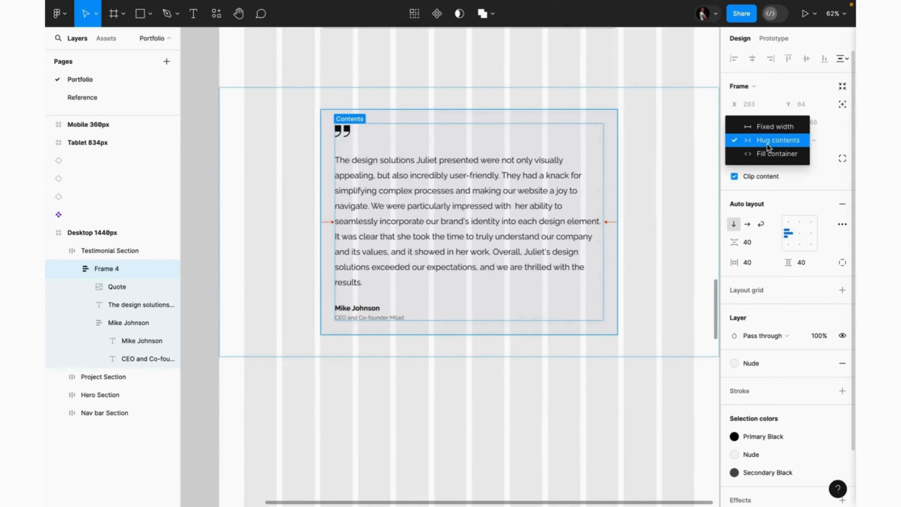
{"action": "left_click", "coordinate": [764, 128]}
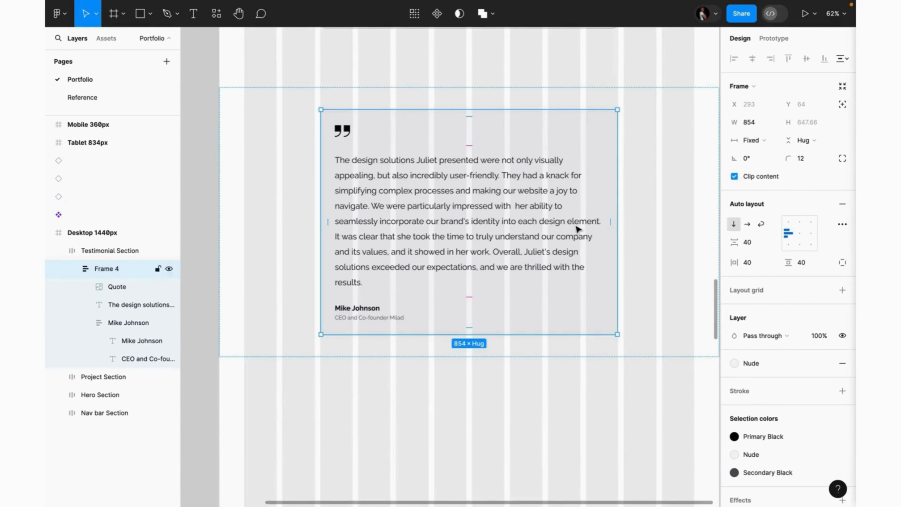
{"action": "left_click", "coordinate": [577, 229]}
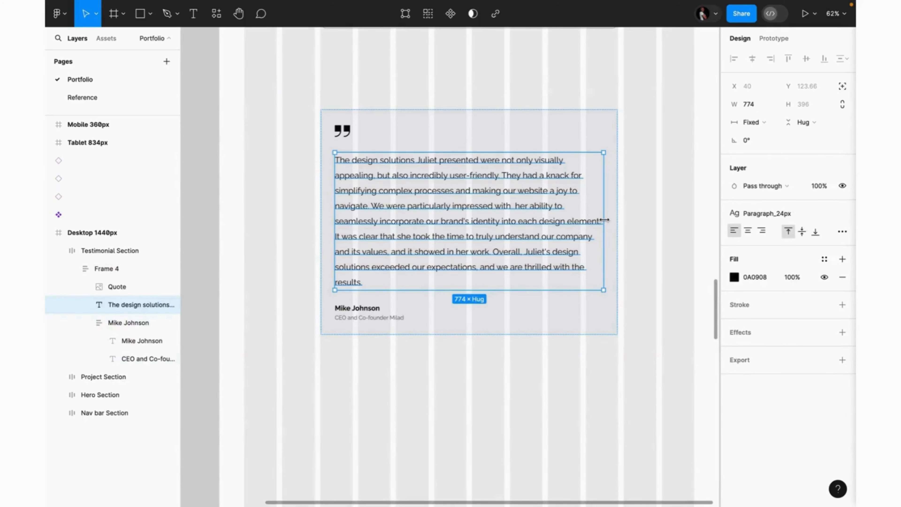
{"action": "left_click_drag", "start_coordinate": [607, 219], "coordinate": [609, 220]}
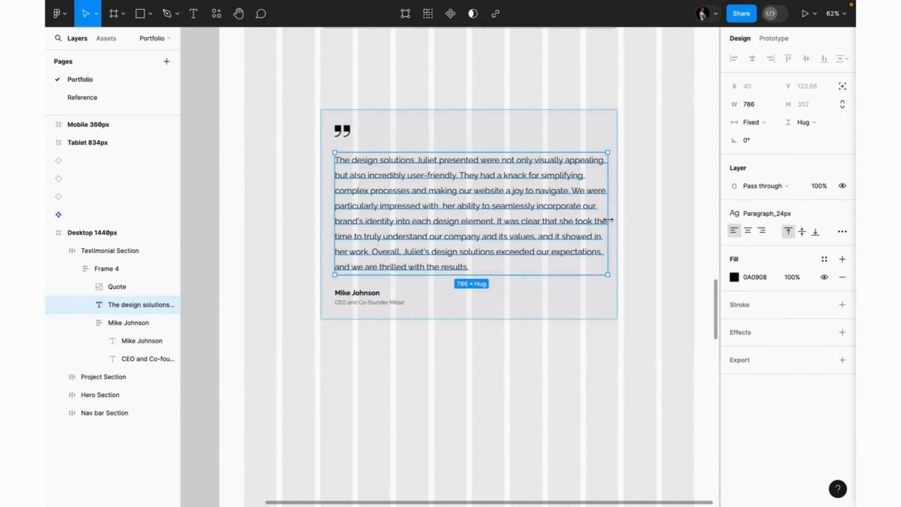
Step: Move the whole Testimonial Section up closer to the project section, to about Y 2734
{"action": "left_click", "coordinate": [655, 207]}
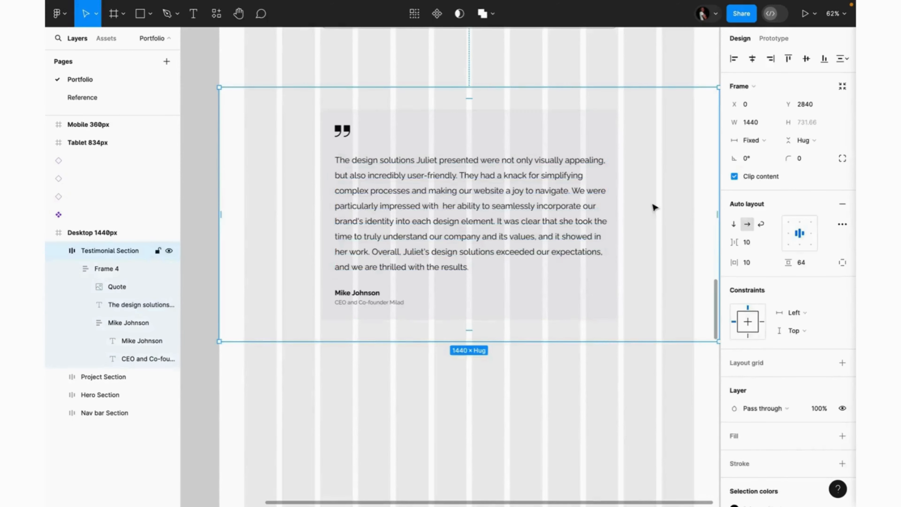
{"action": "scroll", "coordinate": [553, 338], "scroll_direction": "down", "scroll_amount": 3}
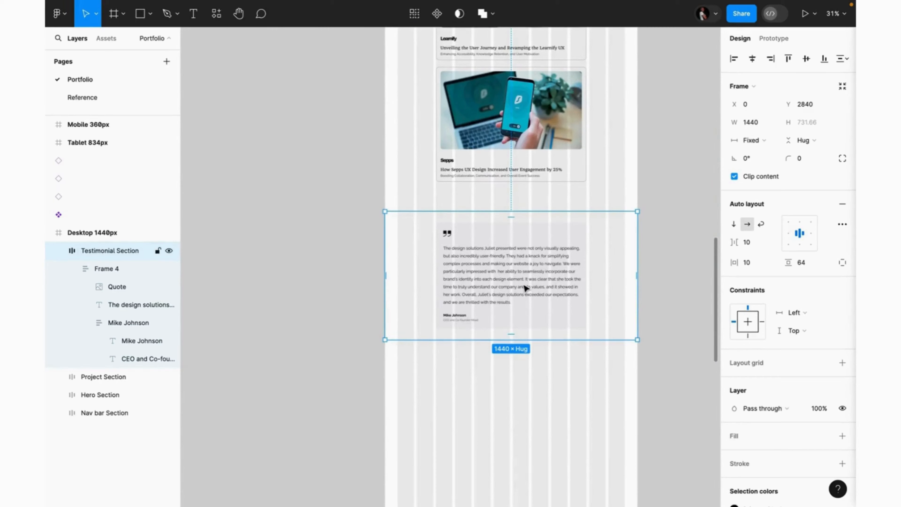
{"action": "left_click_drag", "start_coordinate": [526, 288], "coordinate": [523, 271]}
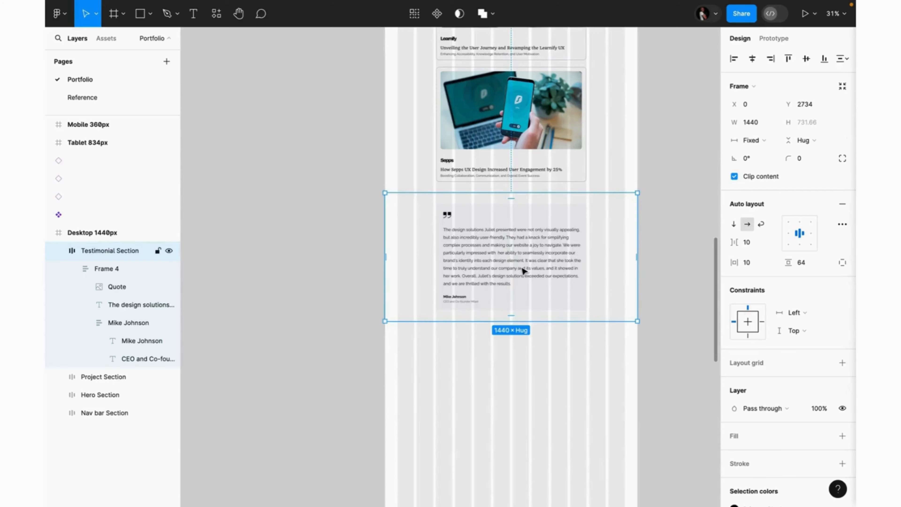
Step: Examine the What I Offer section on the Reference page and the layout of its Skills Container
{"action": "left_click", "coordinate": [522, 361]}
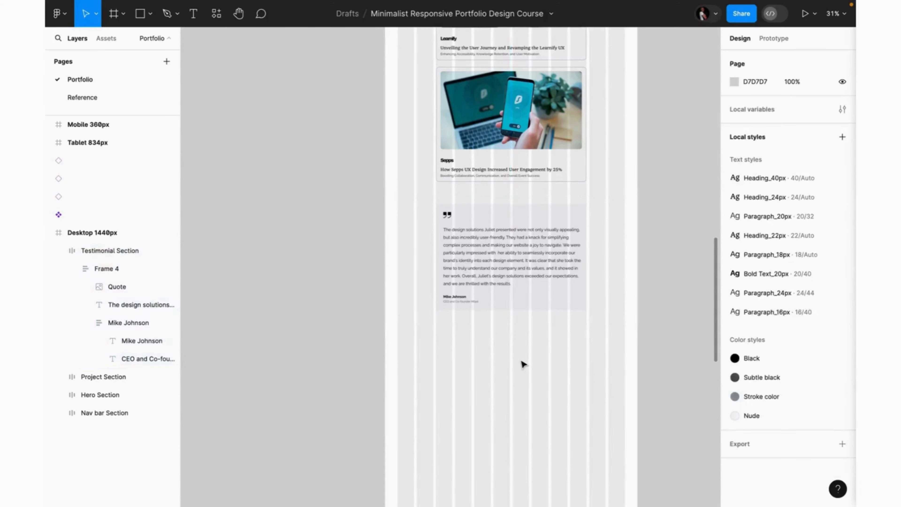
{"action": "scroll", "coordinate": [521, 359], "scroll_direction": "up", "scroll_amount": 5}
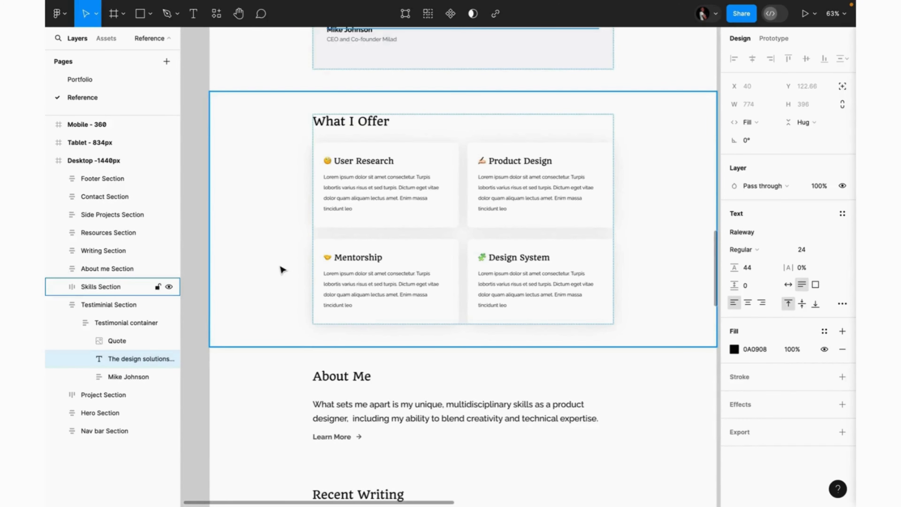
{"action": "scroll", "coordinate": [283, 270], "scroll_direction": "right", "scroll_amount": 2}
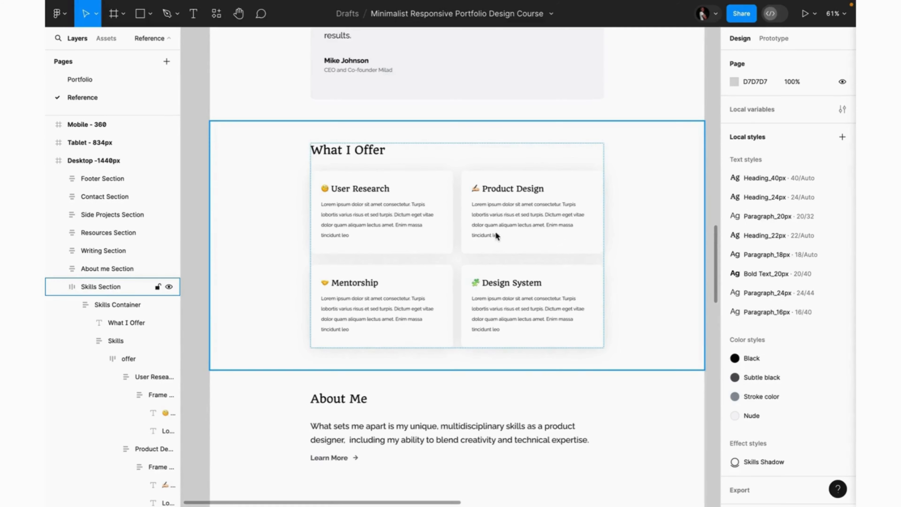
{"action": "scroll", "coordinate": [496, 232], "scroll_direction": "up", "scroll_amount": 1}
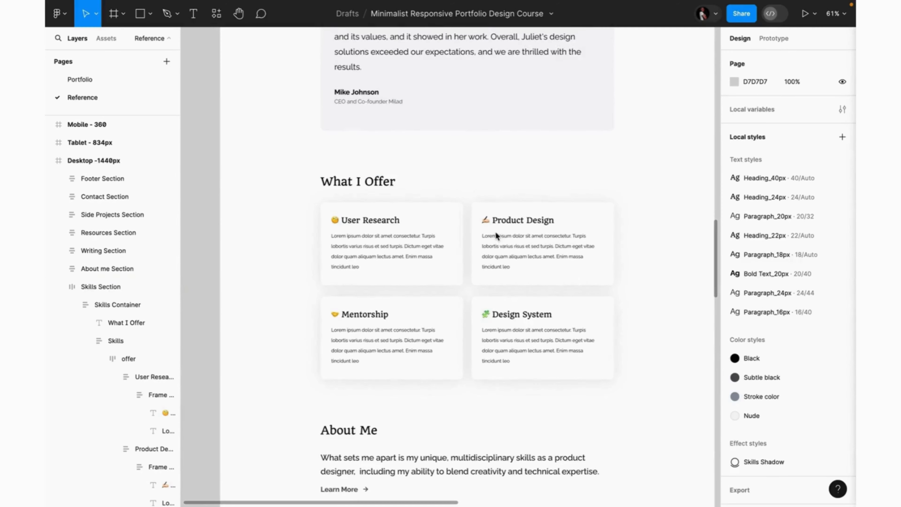
{"action": "scroll", "coordinate": [497, 235], "scroll_direction": "up", "scroll_amount": 1}
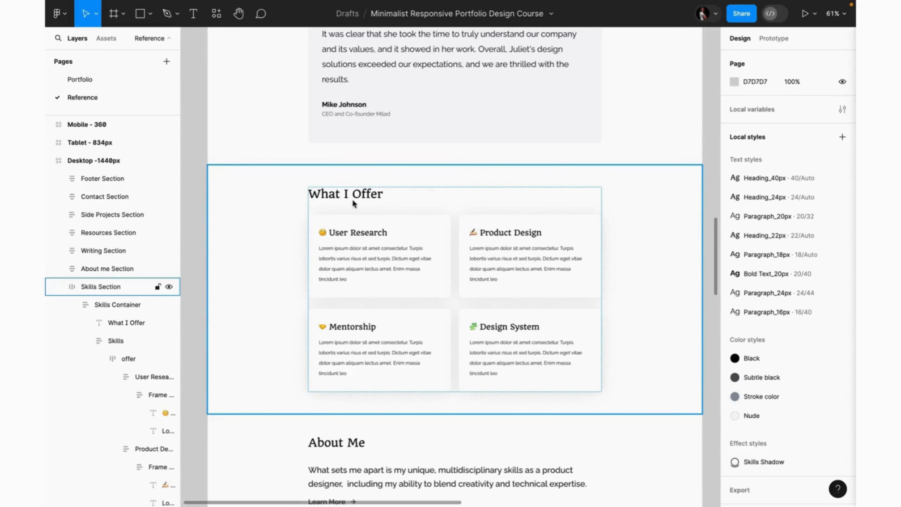
{"action": "double_click", "coordinate": [346, 228]}
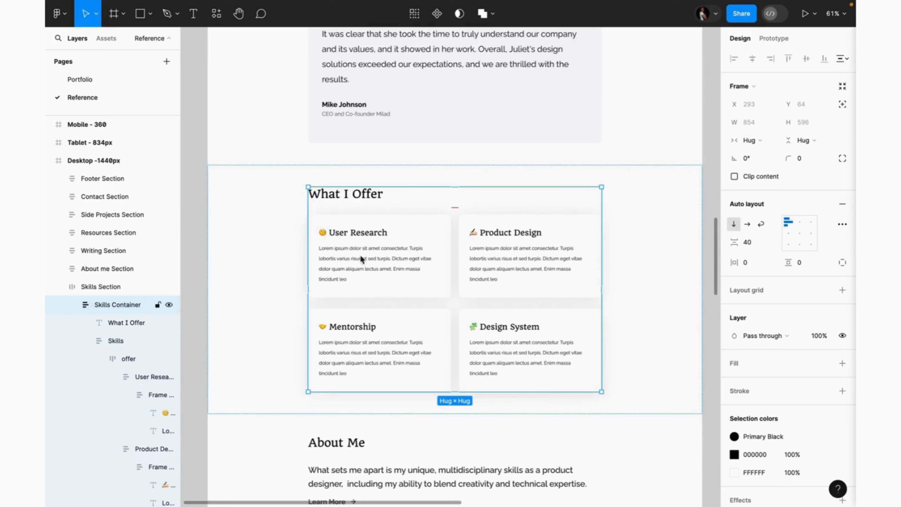
Step: Draw a large outer frame on the empty canvas beside the desktop design, level with the What I Offer section
{"action": "scroll", "coordinate": [377, 245], "scroll_direction": "down", "scroll_amount": 4}
{"action": "scroll", "coordinate": [377, 246], "scroll_direction": "left", "scroll_amount": 6}
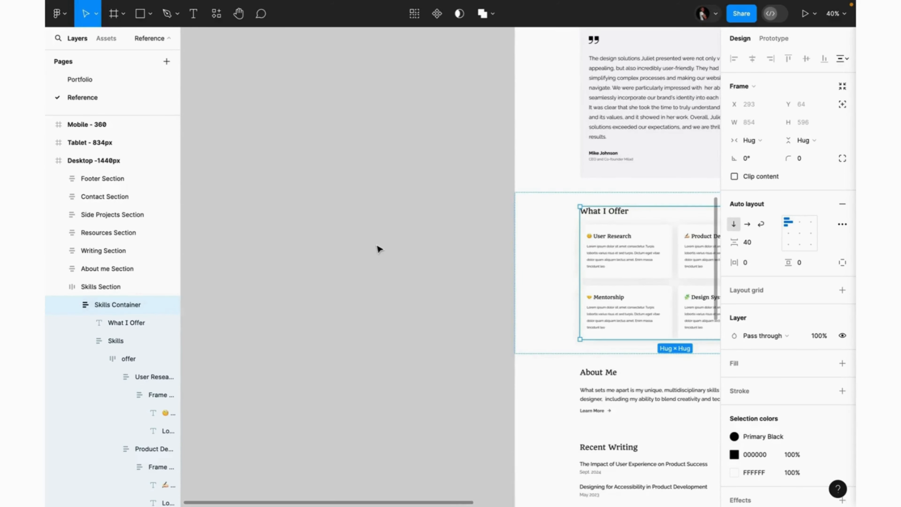
{"action": "key", "text": "f"}
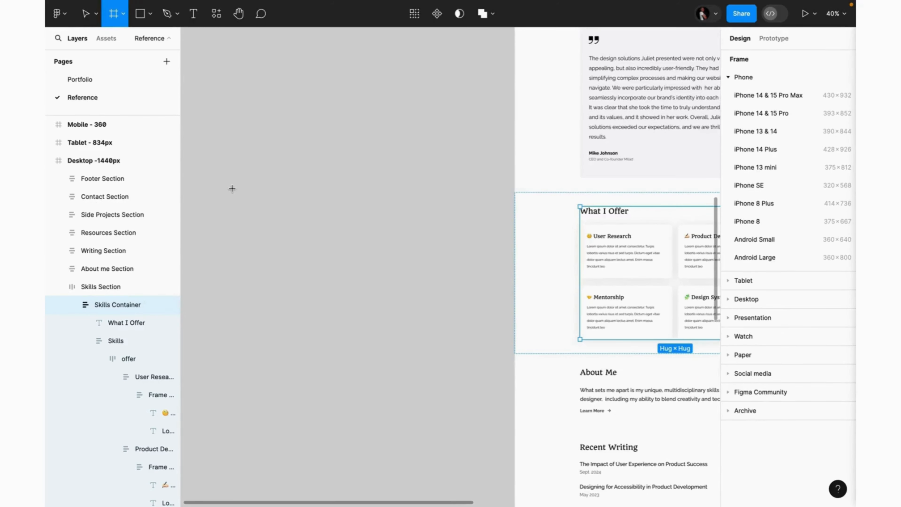
{"action": "left_click_drag", "start_coordinate": [234, 188], "coordinate": [502, 340]}
{"action": "key", "text": "Escape"}
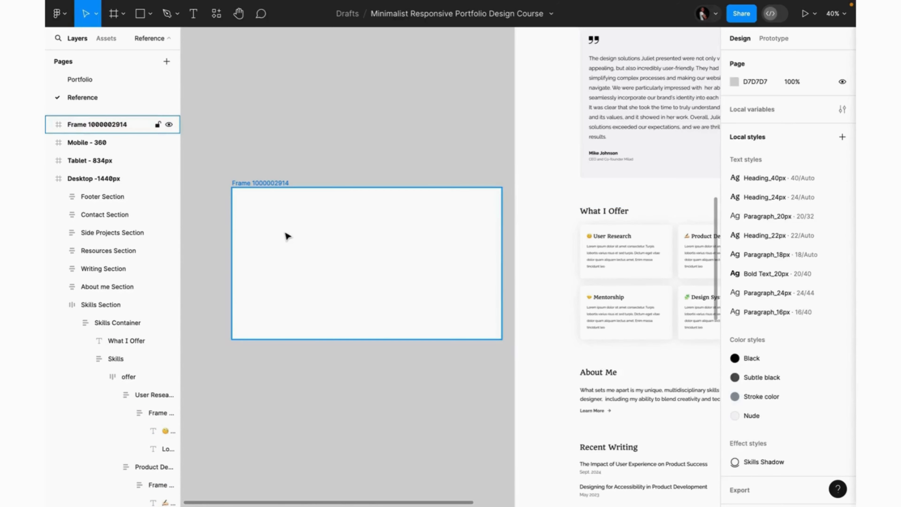
Step: Draw an inner frame about 893 × 366 inside the outer frame, place it near X 127, Y 106, and apply auto layout
{"action": "key", "text": "f"}
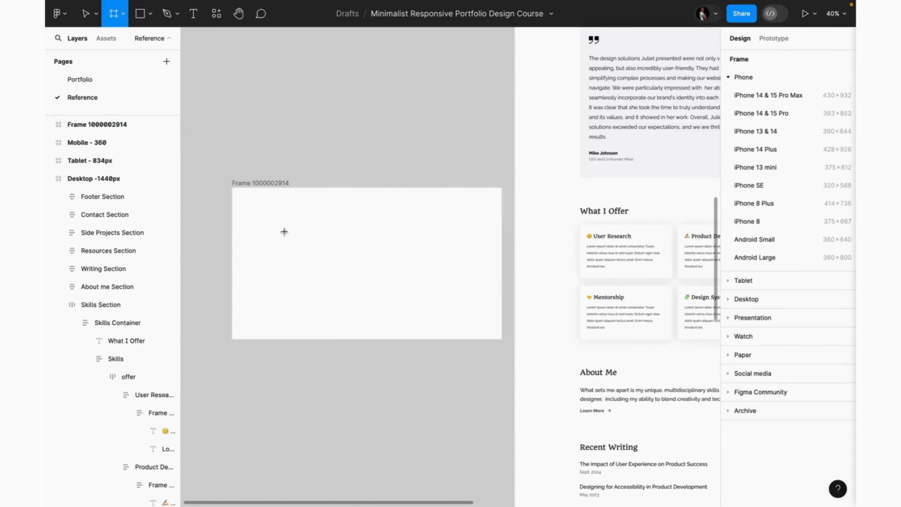
{"action": "left_click_drag", "start_coordinate": [266, 224], "coordinate": [465, 306]}
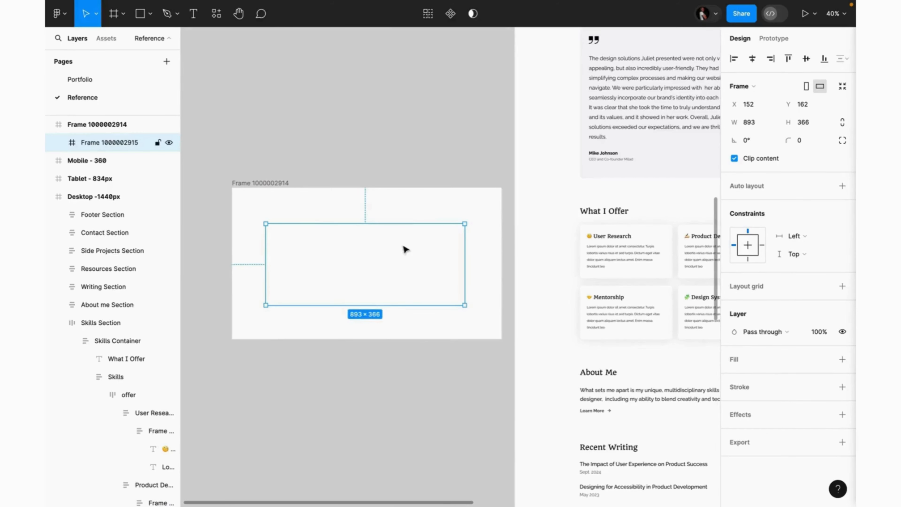
{"action": "left_click_drag", "start_coordinate": [403, 242], "coordinate": [398, 229]}
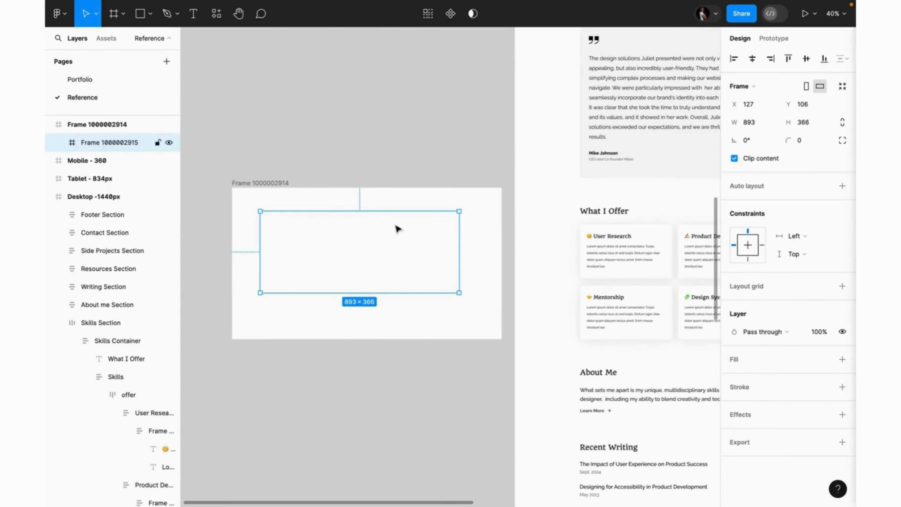
{"action": "left_click", "coordinate": [843, 186]}
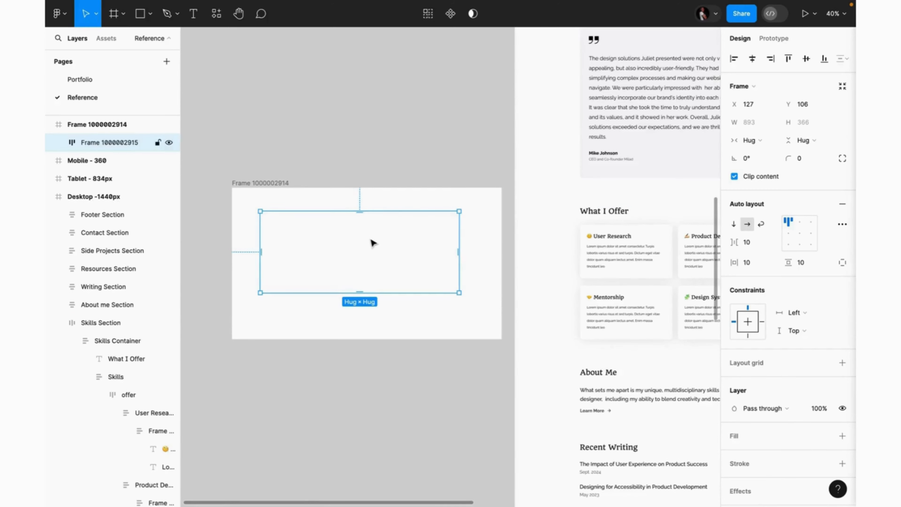
Step: Add a card frame about 301 × 127 inside the auto layout frame, with an FFFFFF fill and the Skills Shadow effect style
{"action": "key", "text": "f"}
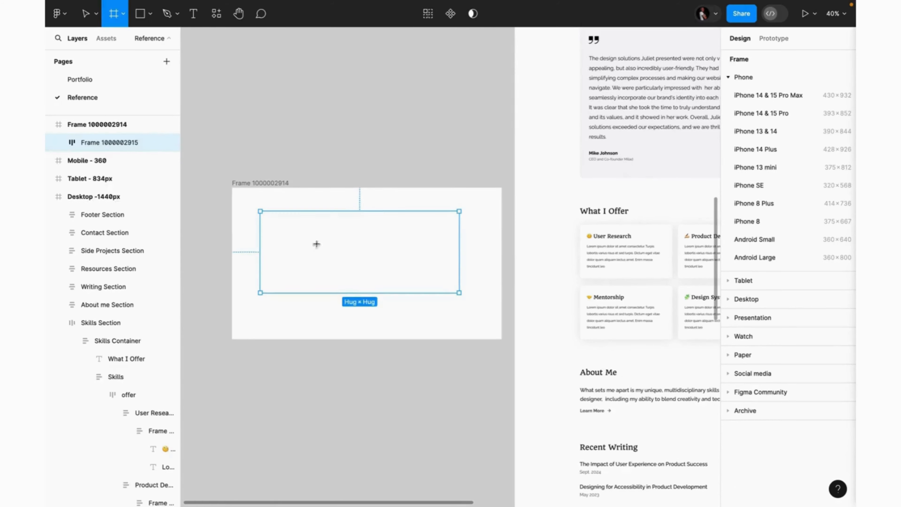
{"action": "left_click_drag", "start_coordinate": [317, 244], "coordinate": [333, 254]}
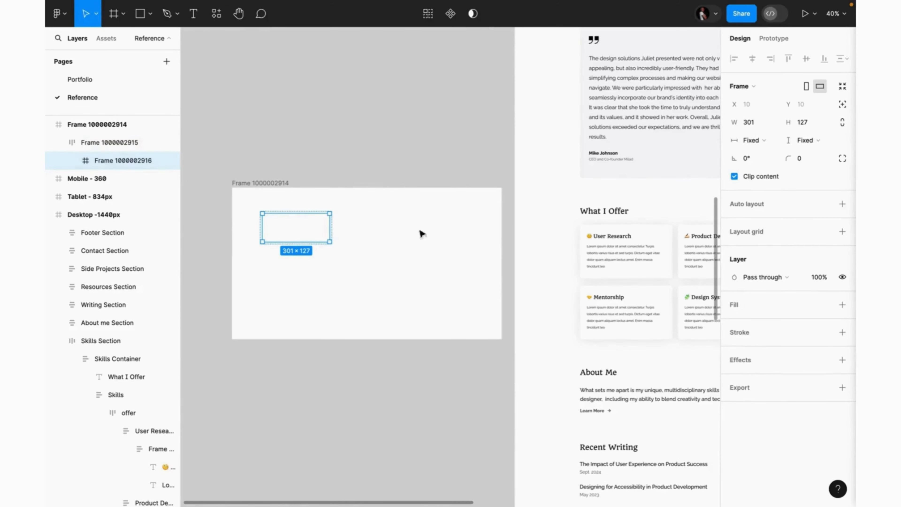
{"action": "left_click", "coordinate": [842, 305]}
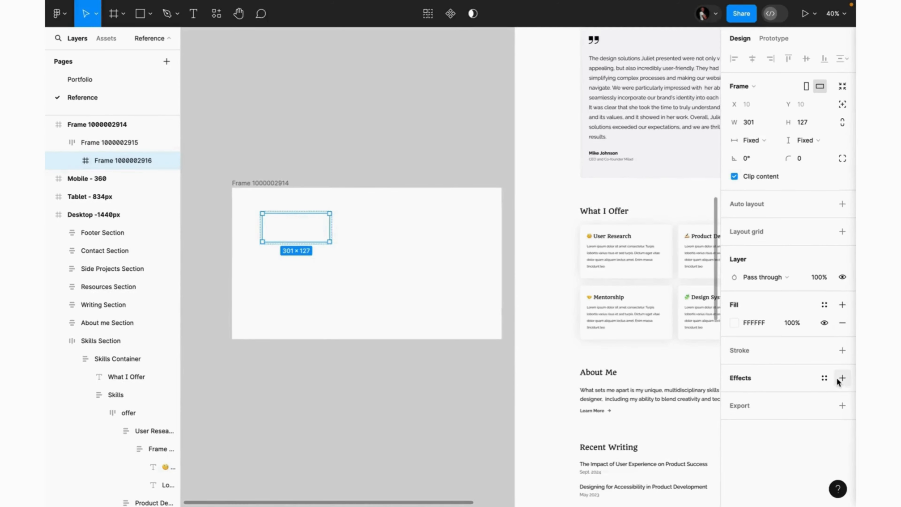
{"action": "left_click", "coordinate": [825, 379]}
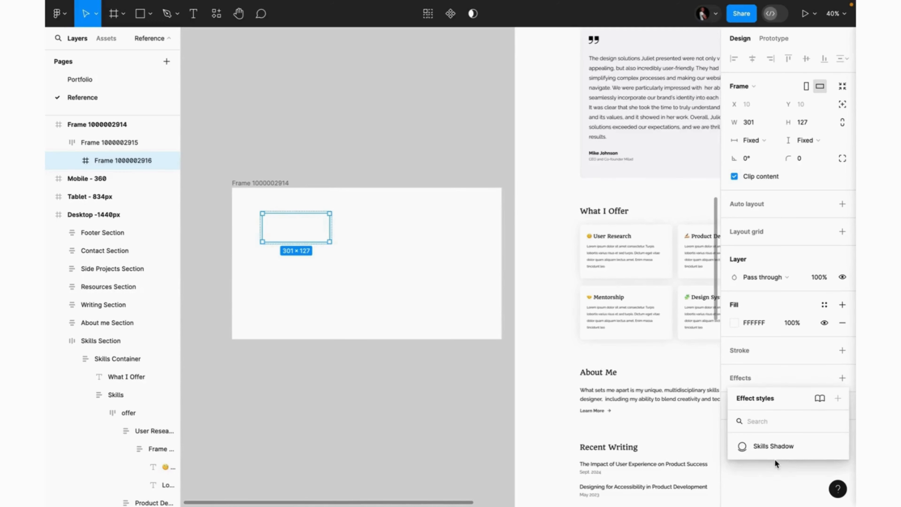
{"action": "left_click", "coordinate": [778, 448]}
{"action": "scroll", "coordinate": [307, 238], "scroll_direction": "up", "scroll_amount": 3}
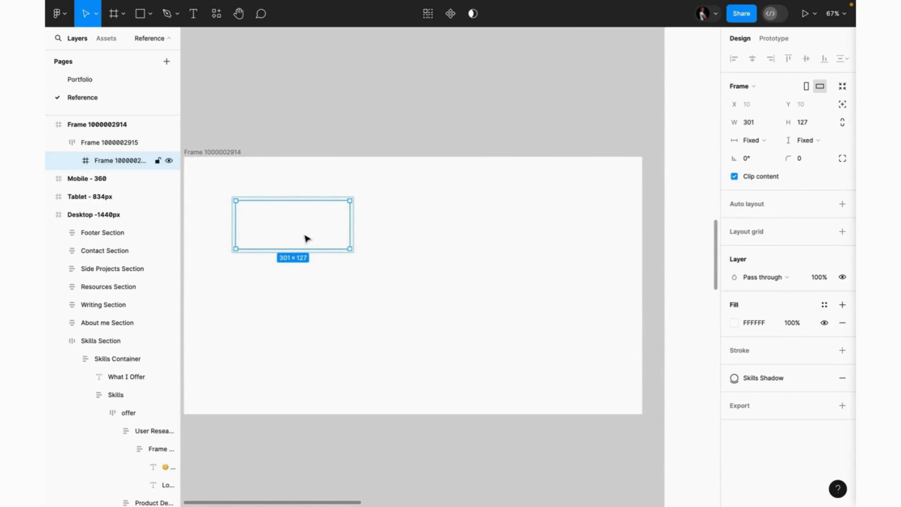
Step: Duplicate the card beside the original and stretch both cards to a height of about 194
{"action": "key", "text": "ctrl+d"}
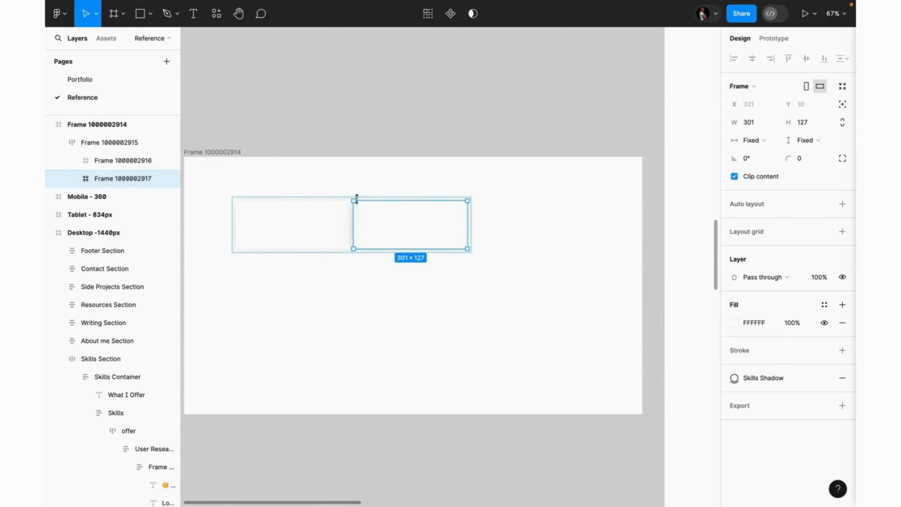
{"action": "scroll", "coordinate": [351, 197], "scroll_direction": "up", "scroll_amount": 4}
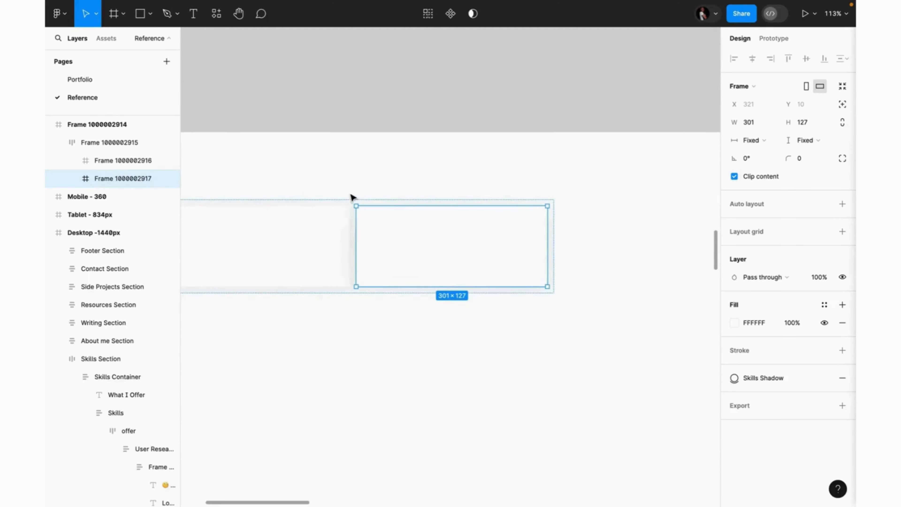
{"action": "left_click", "coordinate": [319, 244], "text": "shift"}
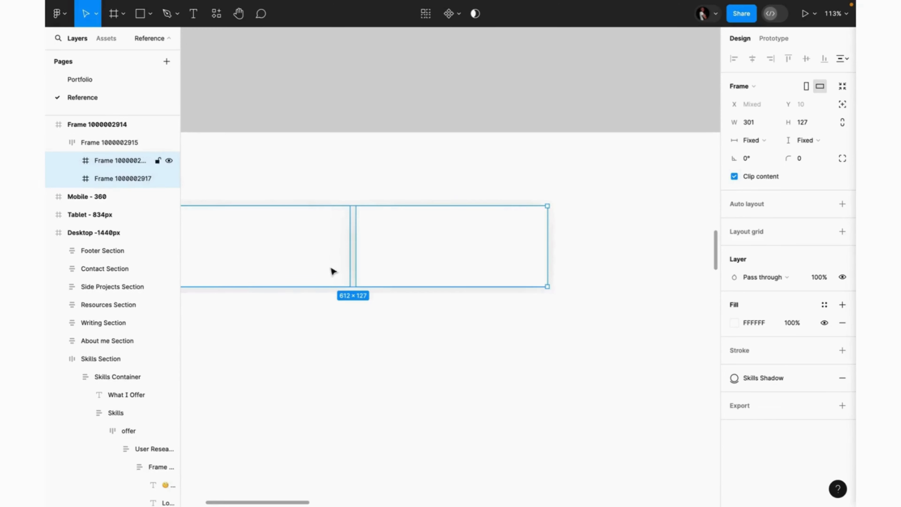
{"action": "left_click_drag", "start_coordinate": [331, 297], "coordinate": [336, 329]}
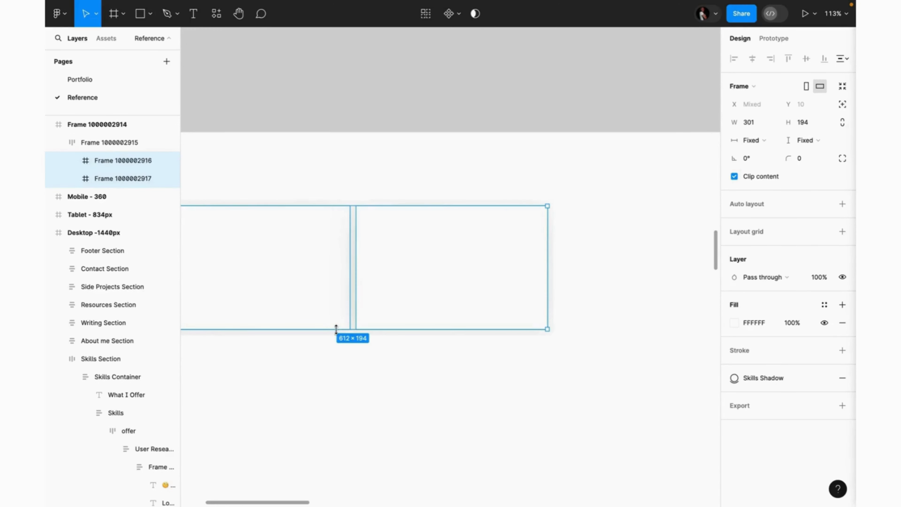
Step: Move the auto layout frame holding both cards to about X 277, Y 102 and resize it to about 631 × 319
{"action": "left_click", "coordinate": [433, 199]}
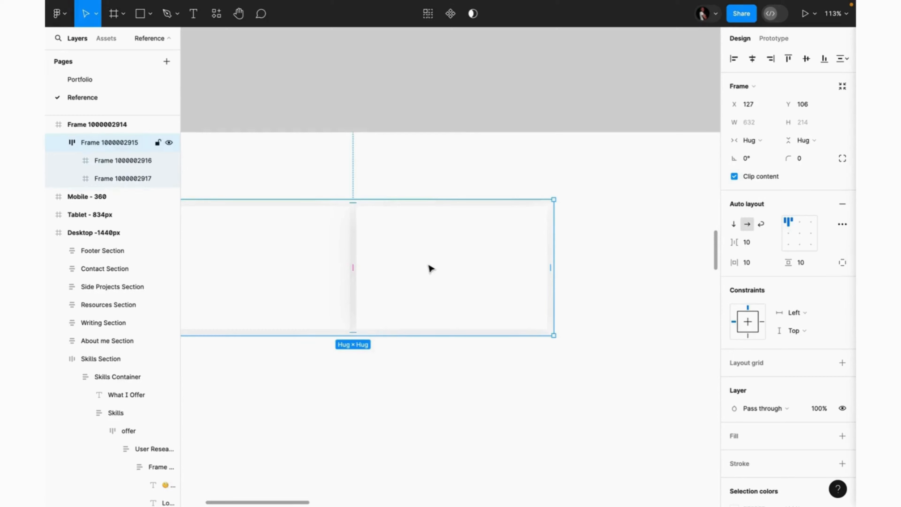
{"action": "left_click_drag", "start_coordinate": [430, 268], "coordinate": [526, 267]}
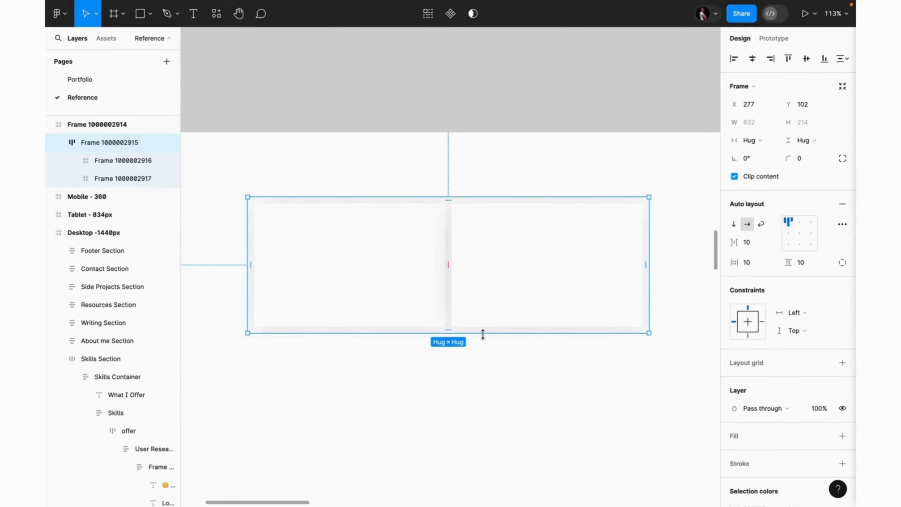
{"action": "left_click_drag", "start_coordinate": [483, 334], "coordinate": [484, 401]}
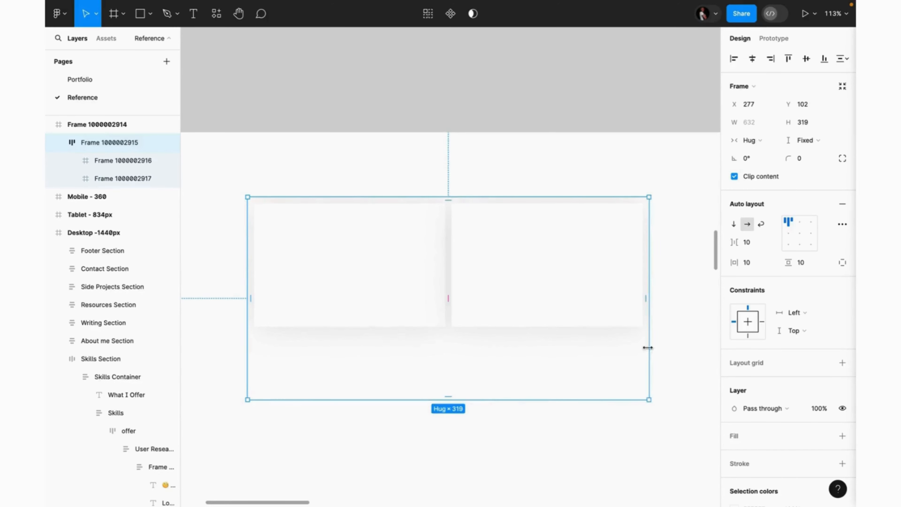
{"action": "left_click_drag", "start_coordinate": [649, 347], "coordinate": [694, 344]}
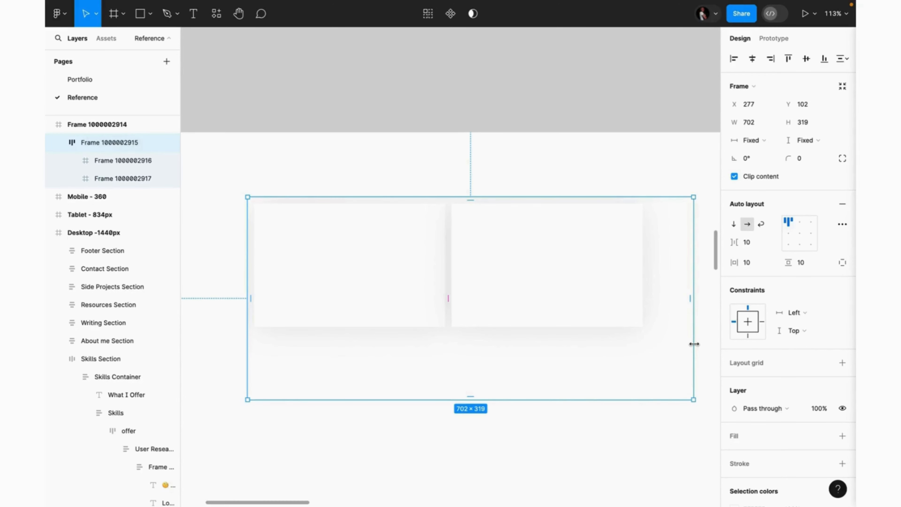
{"action": "left_click_drag", "start_coordinate": [694, 344], "coordinate": [649, 336]}
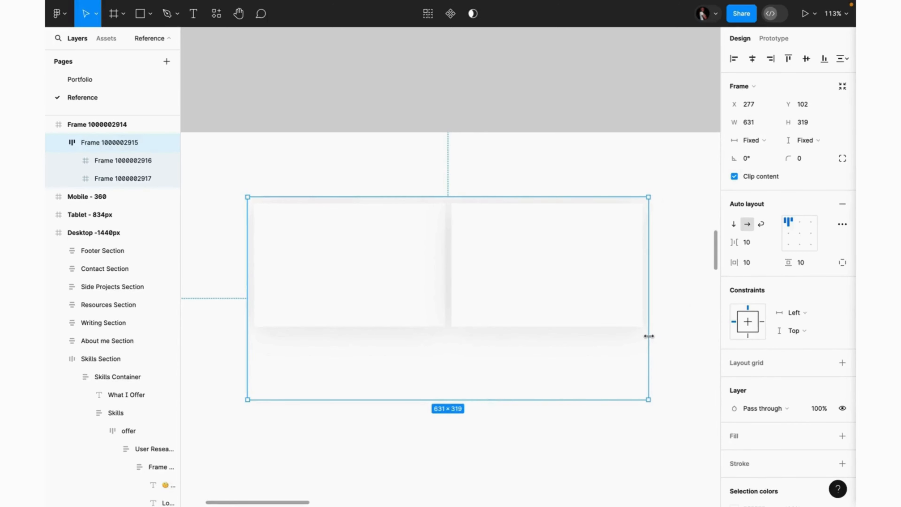
Step: Delete the outer practice frame together with the two cards inside it
{"action": "scroll", "coordinate": [649, 336], "scroll_direction": "down", "scroll_amount": 5}
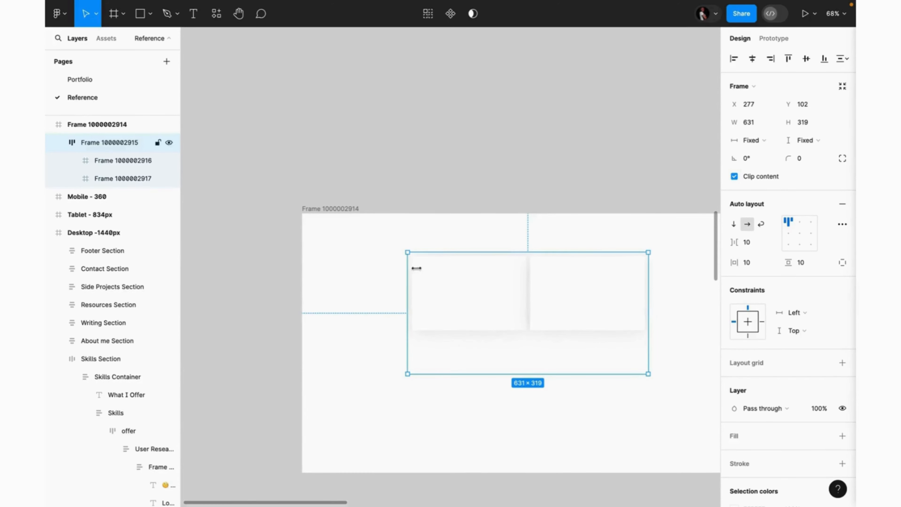
{"action": "scroll", "coordinate": [480, 294], "scroll_direction": "down", "scroll_amount": 1}
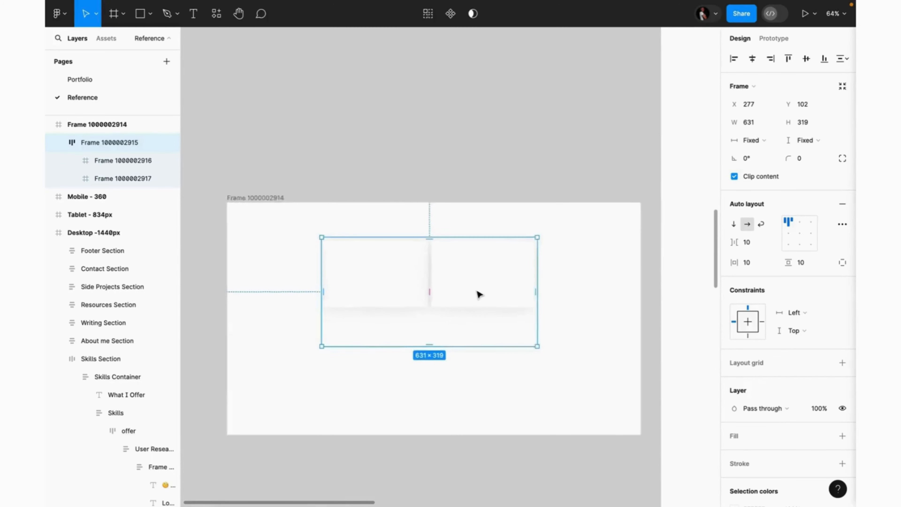
{"action": "scroll", "coordinate": [479, 294], "scroll_direction": "down", "scroll_amount": 3}
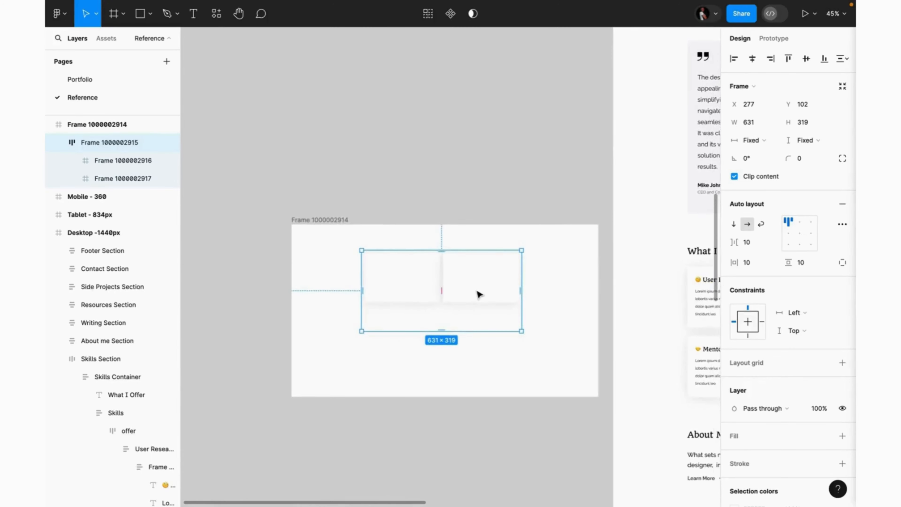
{"action": "left_click", "coordinate": [334, 223]}
{"action": "key", "text": "Delete"}
Step: Inspect the auto layout spacing and padding of the What I Offer row, its User Research card and the card's inner text frame
{"action": "scroll", "coordinate": [335, 225], "scroll_direction": "right", "scroll_amount": 5}
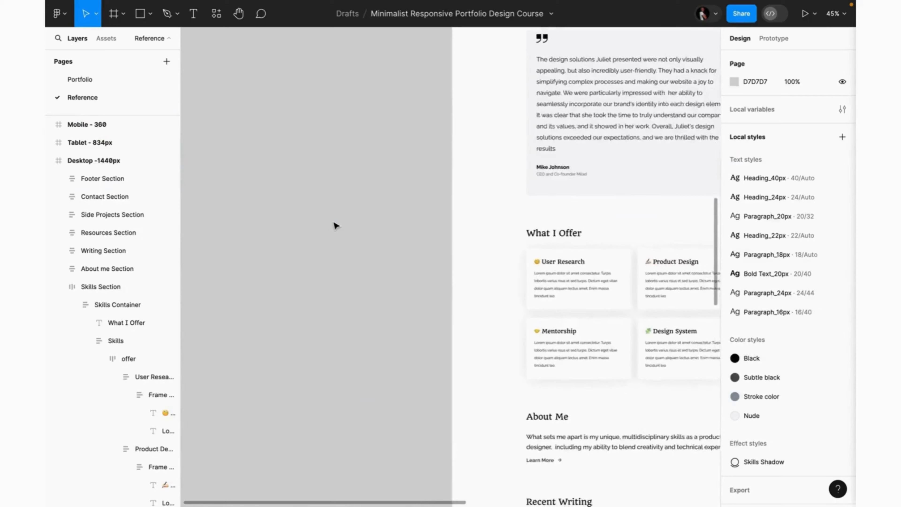
{"action": "scroll", "coordinate": [335, 225], "scroll_direction": "right", "scroll_amount": 3}
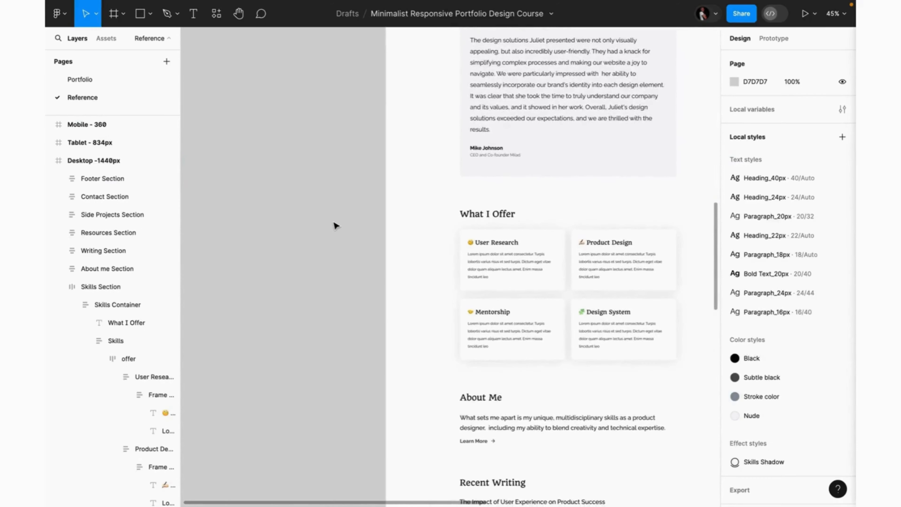
{"action": "left_click", "coordinate": [547, 268]}
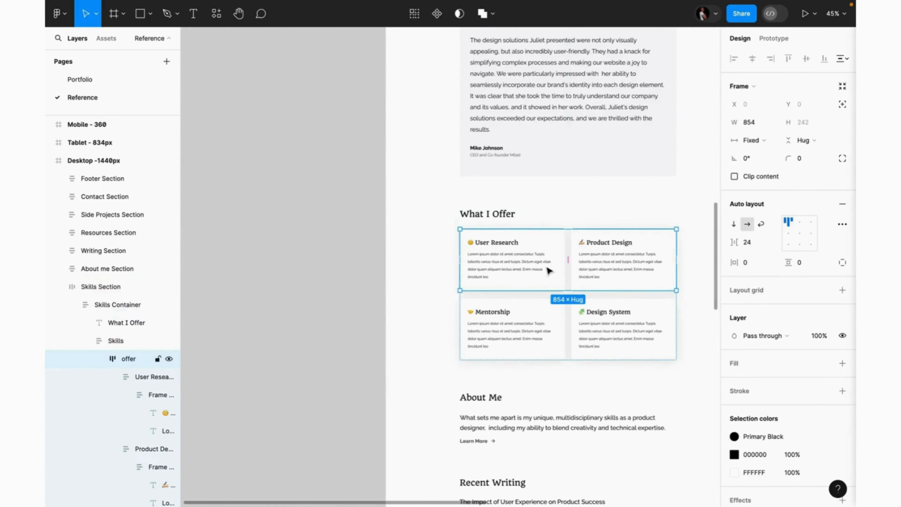
{"action": "double_click", "coordinate": [547, 268]}
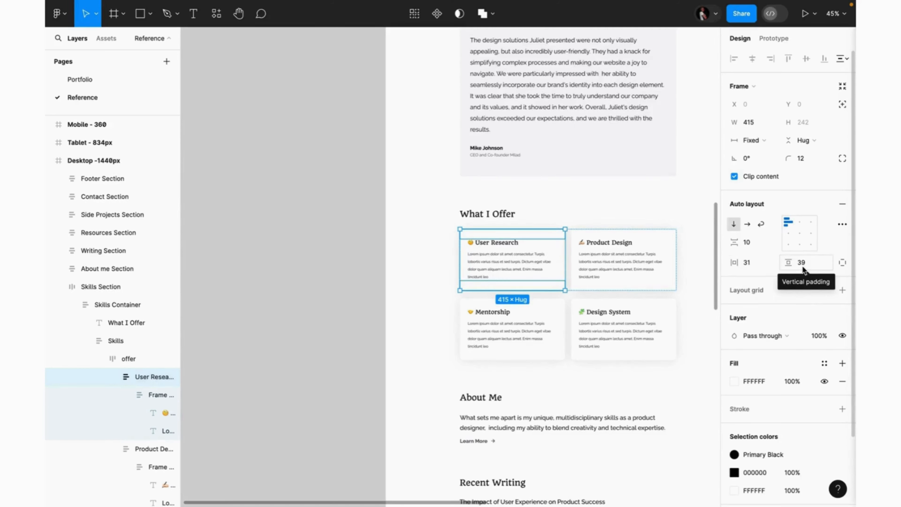
{"action": "double_click", "coordinate": [491, 270]}
{"action": "key", "text": "Escape"}
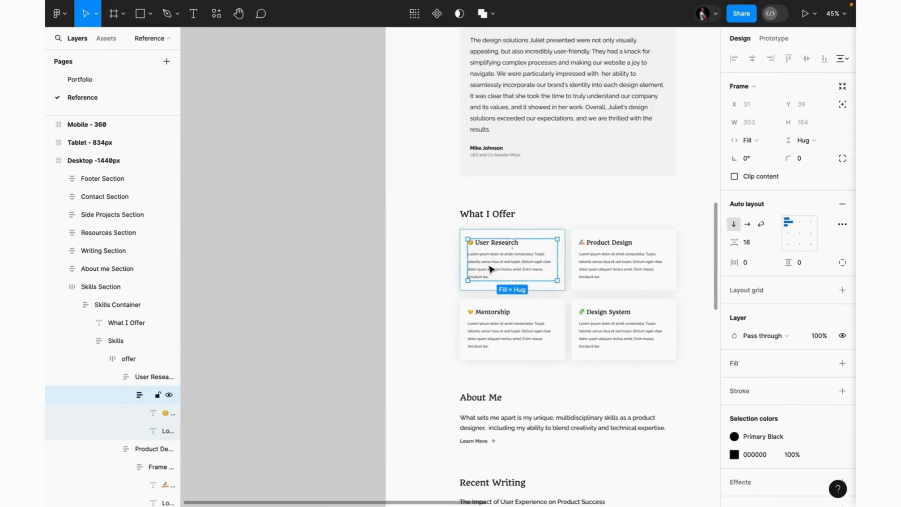
Step: On the Portfolio page, draw a frame about 1440 × 773 below the testimonial and rename it "Skill Section"
{"action": "left_click", "coordinate": [92, 80]}
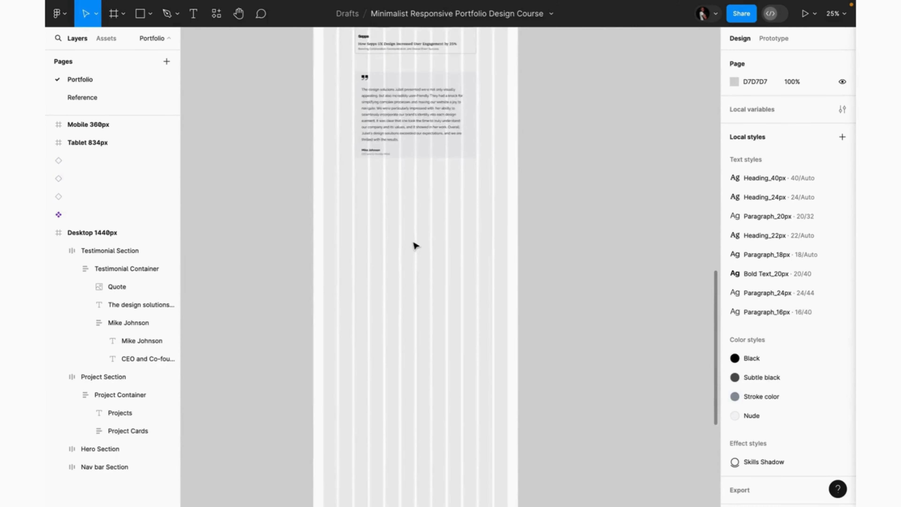
{"action": "key", "text": "f"}
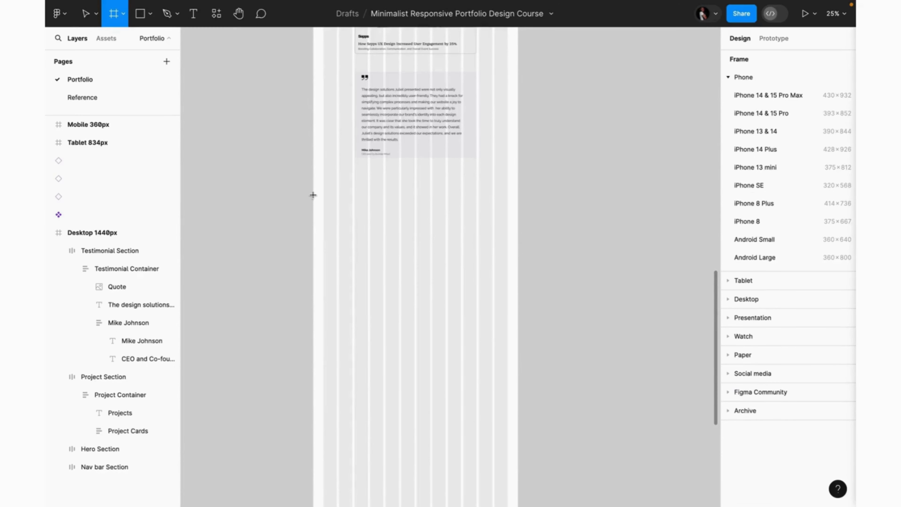
{"action": "mouse_move", "coordinate": [313, 195]}
{"action": "left_mouse_down"}
{"action": "mouse_move", "coordinate": [497, 272]}
{"action": "mouse_move", "coordinate": [518, 304]}
{"action": "left_mouse_up"}
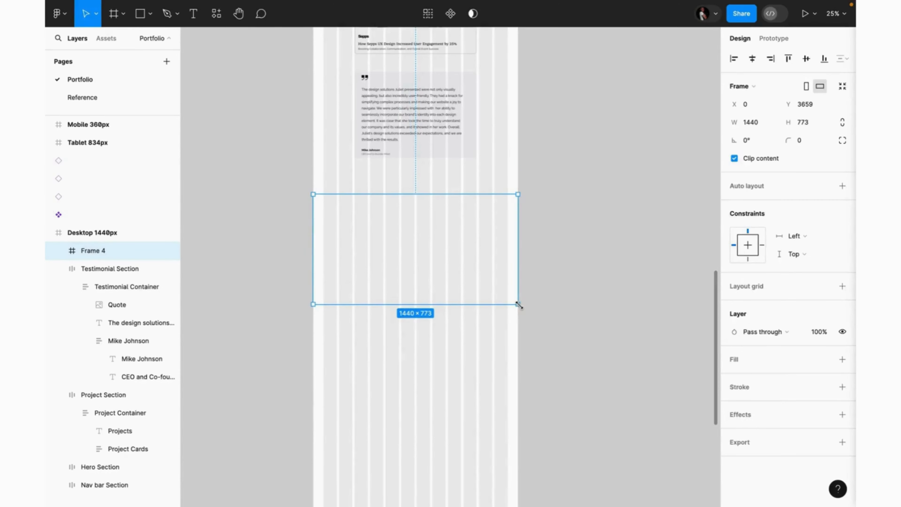
{"action": "double_click", "coordinate": [100, 252]}
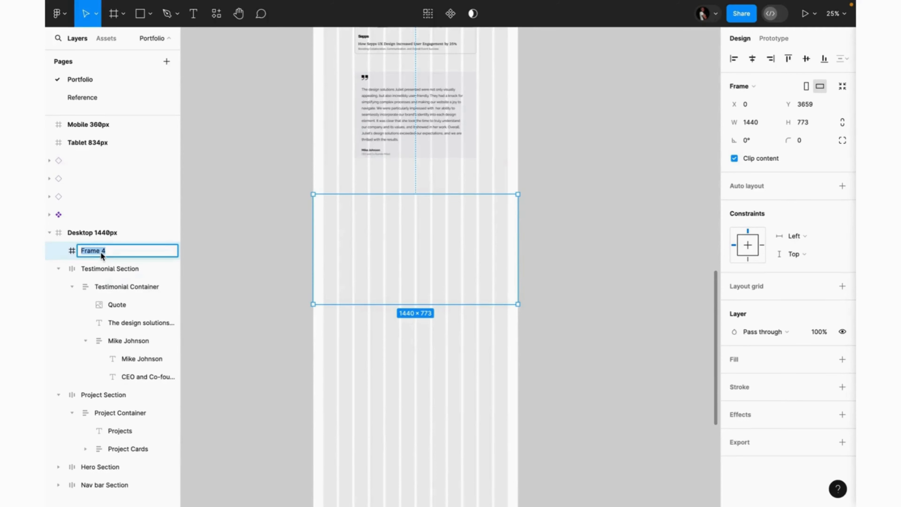
{"action": "type", "text": "Skill Section"}
{"action": "key", "text": "Return"}
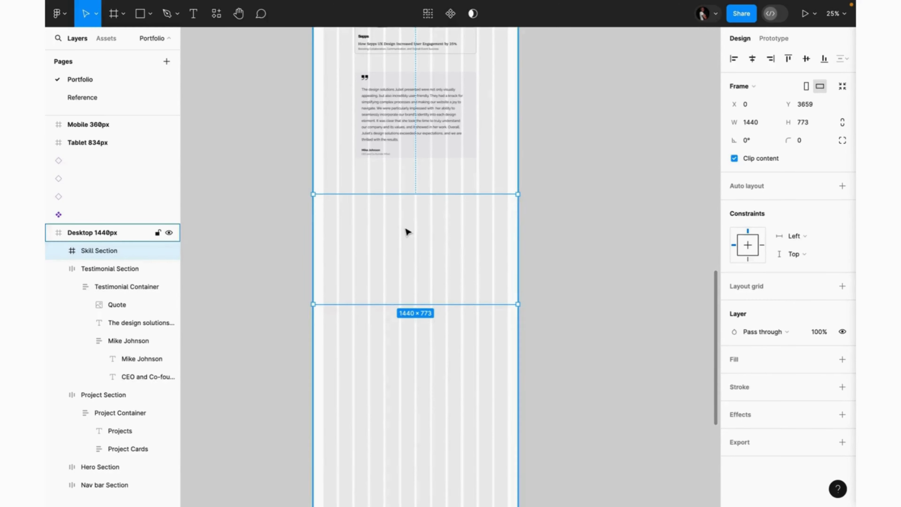
Step: Paste the copied User Research text frame into Skill Section, move it to about X 233, Y 150 and rename it "Research"
{"action": "key", "text": "ctrl+v"}
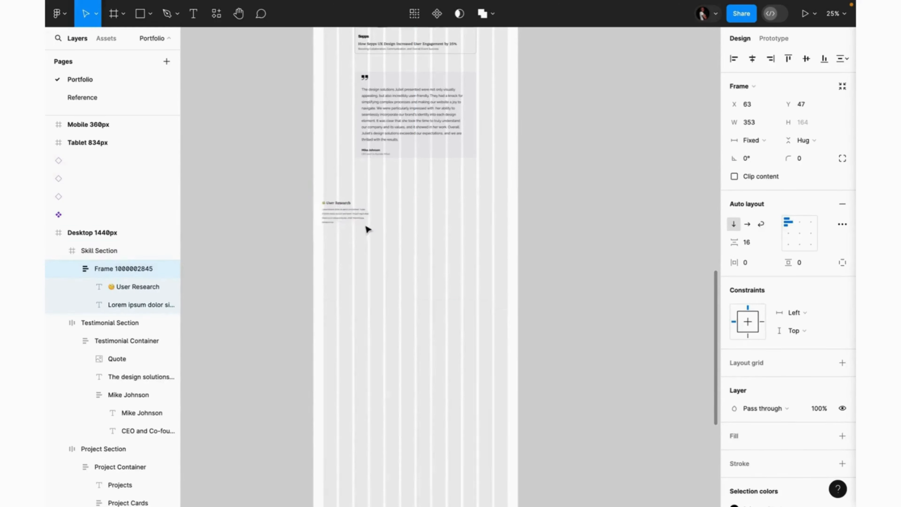
{"action": "left_click_drag", "start_coordinate": [366, 226], "coordinate": [370, 230]}
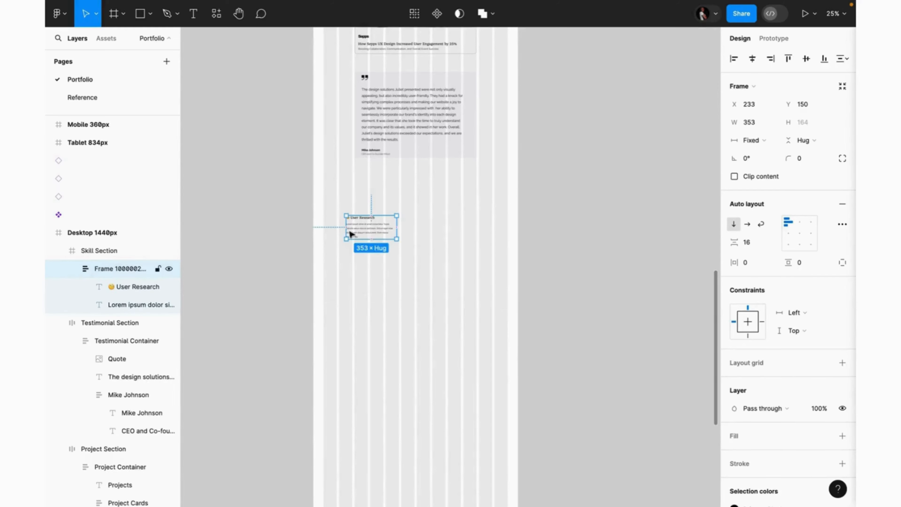
{"action": "double_click", "coordinate": [127, 272]}
{"action": "type", "text": "Resear"}
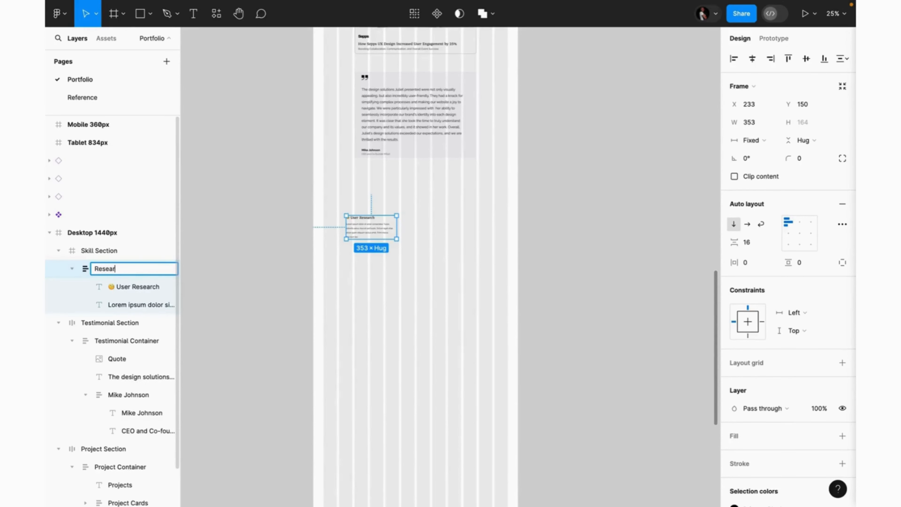
{"action": "type", "text": "ch"}
{"action": "key", "text": "Return"}
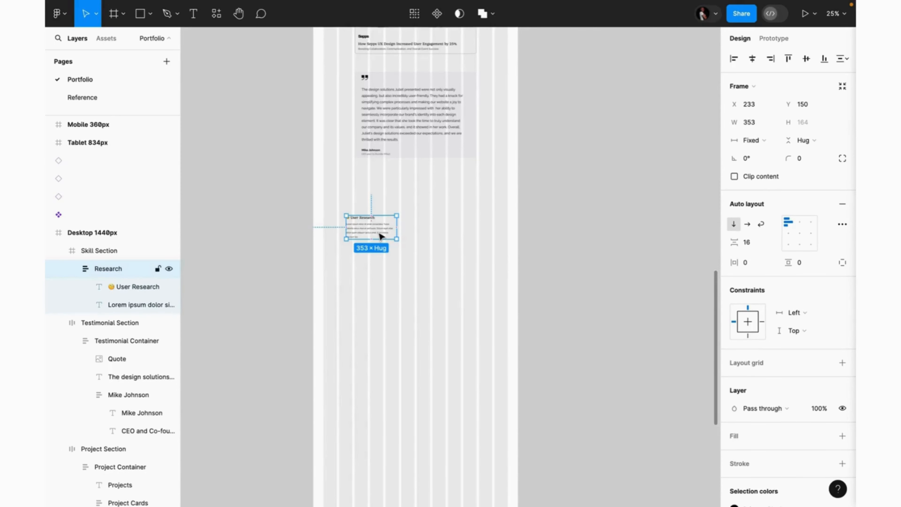
Step: Wrap the Research frame in a new auto layout frame and name it "Research Card"
{"action": "scroll", "coordinate": [379, 236], "scroll_direction": "up", "scroll_amount": 5}
{"action": "scroll", "coordinate": [379, 236], "scroll_direction": "left", "scroll_amount": 3}
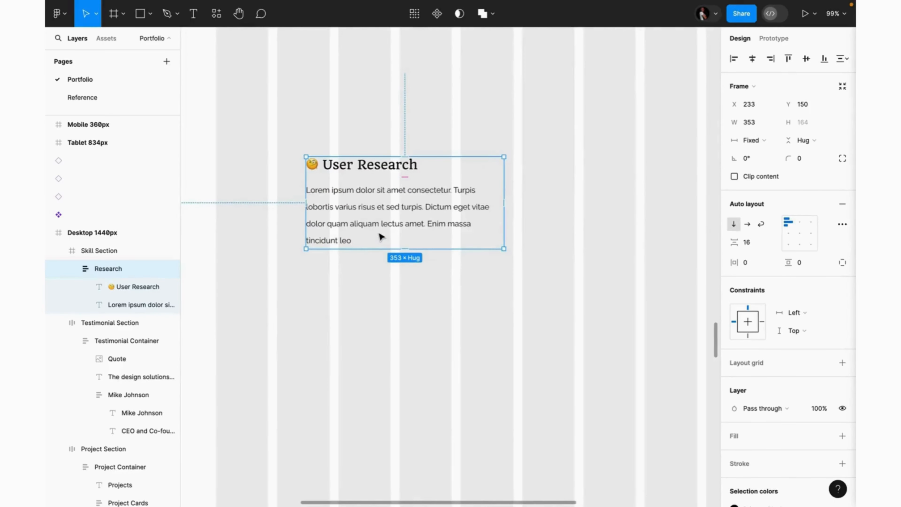
{"action": "key", "text": "shift+a"}
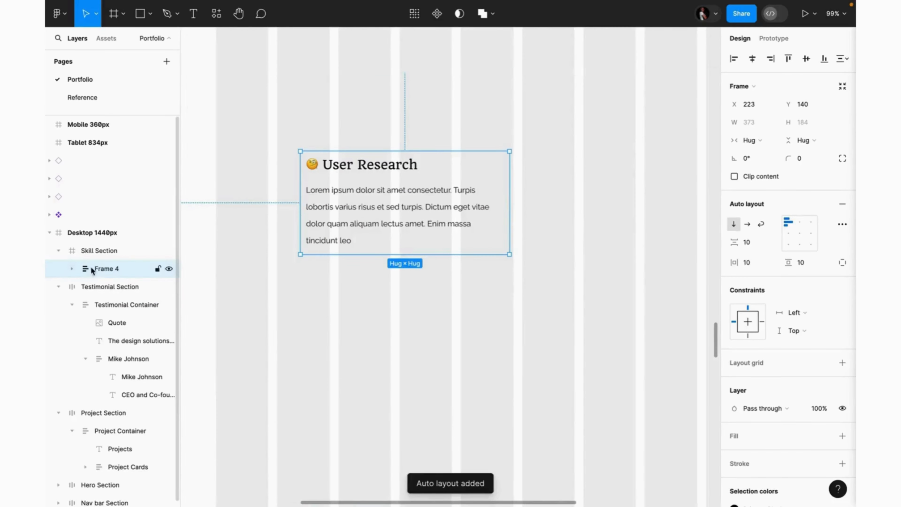
{"action": "double_click", "coordinate": [104, 269]}
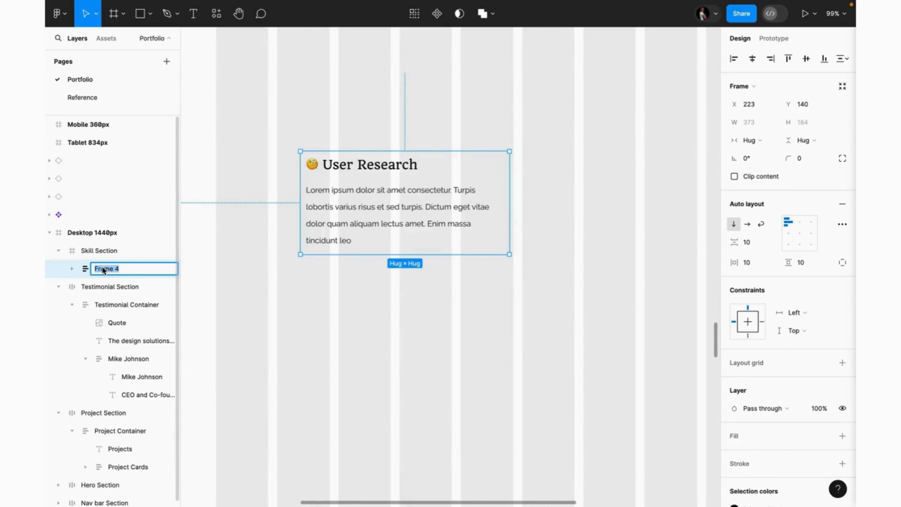
{"action": "type", "text": "e"}
{"action": "type", "text": "Research "}
{"action": "type", "text": "Card"}
{"action": "key", "text": "Return"}
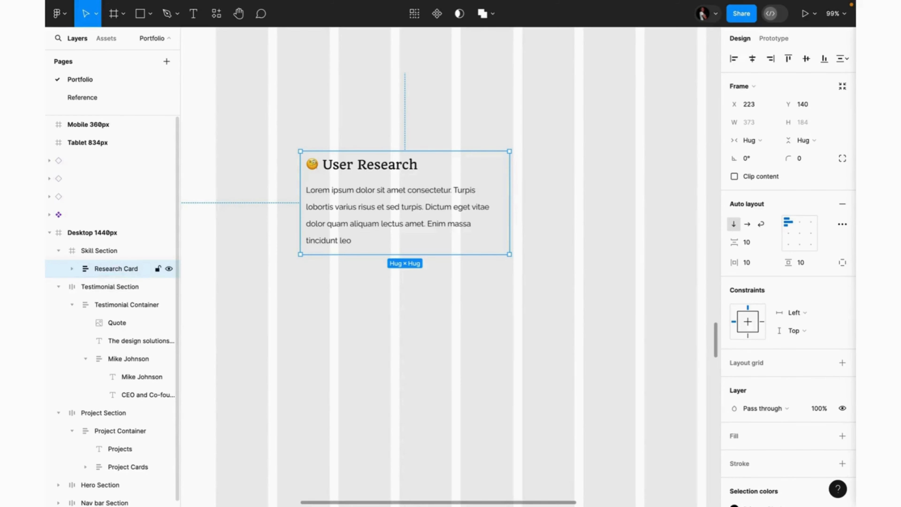
Step: Set the Research Card's horizontal padding to 31 and its vertical padding to 40
{"action": "left_click", "coordinate": [753, 264]}
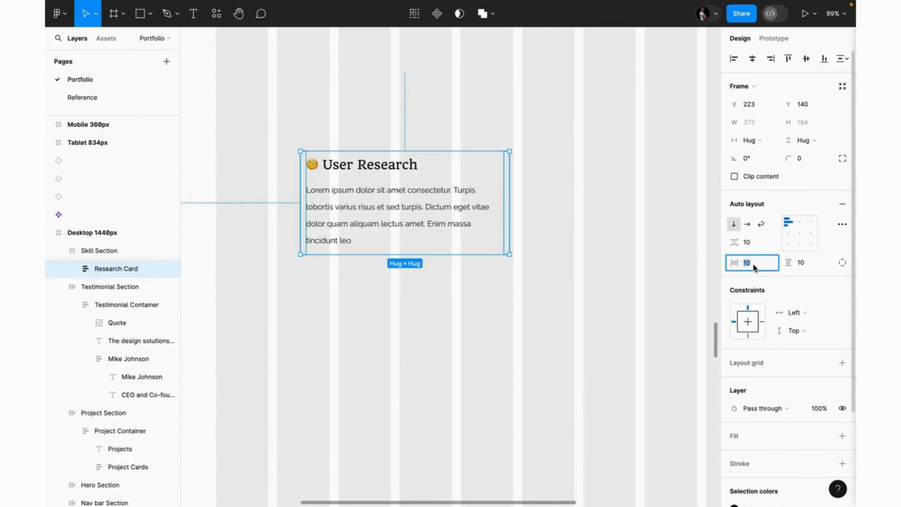
{"action": "type", "text": "31"}
{"action": "key", "text": "Return"}
{"action": "left_click", "coordinate": [810, 264]}
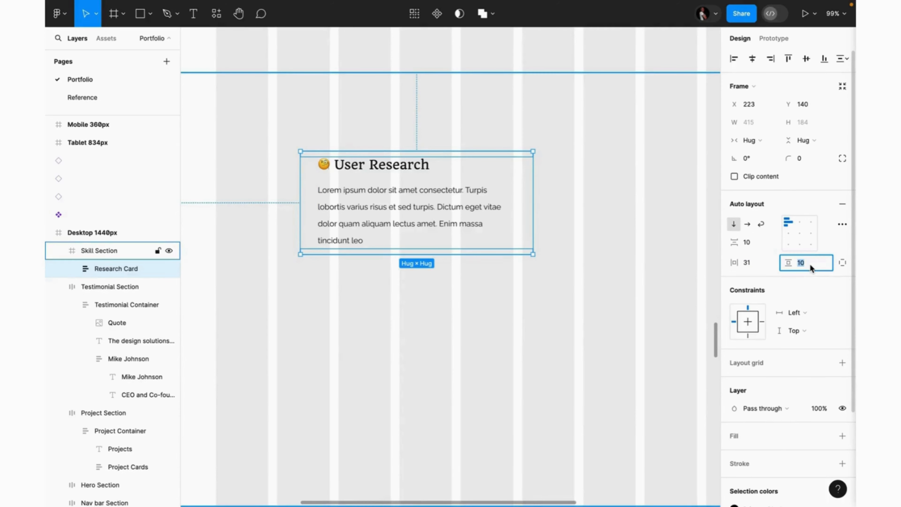
{"action": "type", "text": "33"}
{"action": "key", "text": "BackSpace"}
{"action": "key", "text": "BackSpace"}
{"action": "type", "text": "40"}
{"action": "key", "text": "Return"}
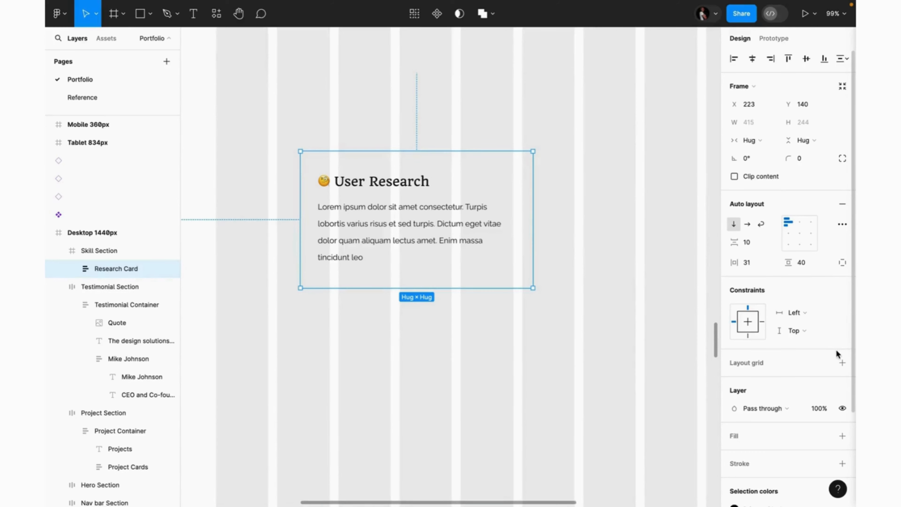
Step: Give the Research Card an FFFFFF fill and apply the Skills Shadow effect style
{"action": "scroll", "coordinate": [843, 409], "scroll_direction": "down", "scroll_amount": 2}
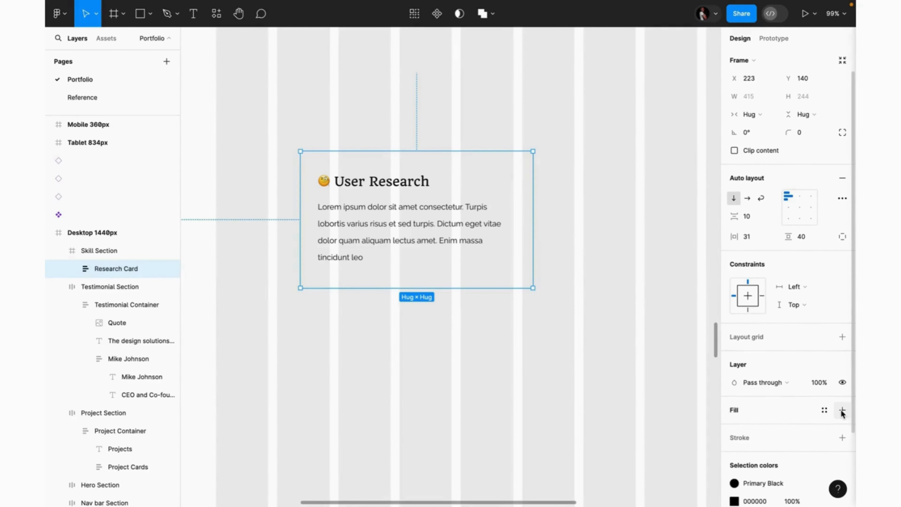
{"action": "left_click", "coordinate": [842, 410]}
{"action": "scroll", "coordinate": [842, 412], "scroll_direction": "down", "scroll_amount": 5}
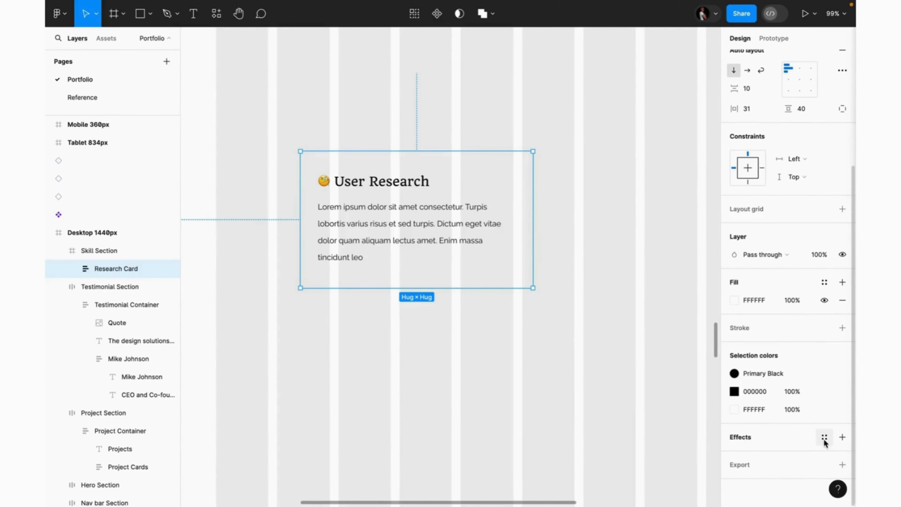
{"action": "left_click", "coordinate": [824, 440]}
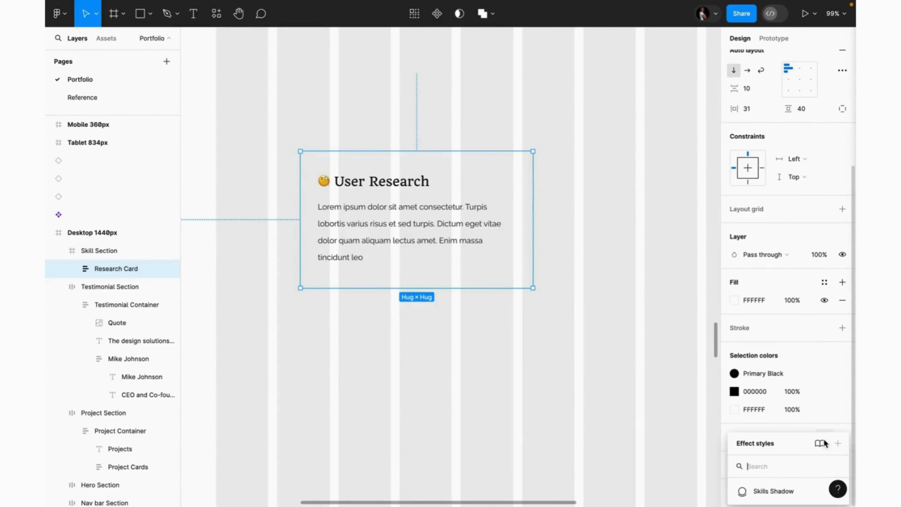
{"action": "left_click", "coordinate": [778, 490]}
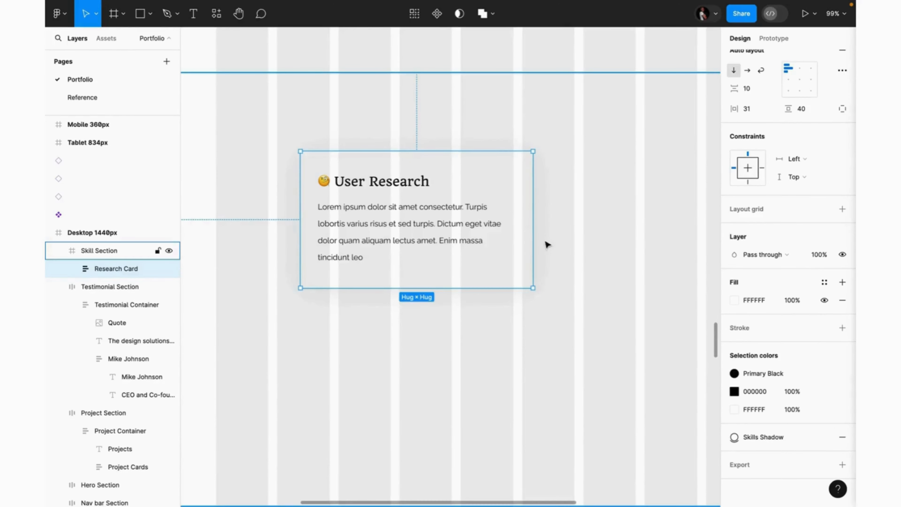
Step: Check the User Research card's corner radius on the Reference page and set the Research Card's corner radius to 12
{"action": "left_click", "coordinate": [88, 98]}
{"action": "left_click", "coordinate": [517, 233]}
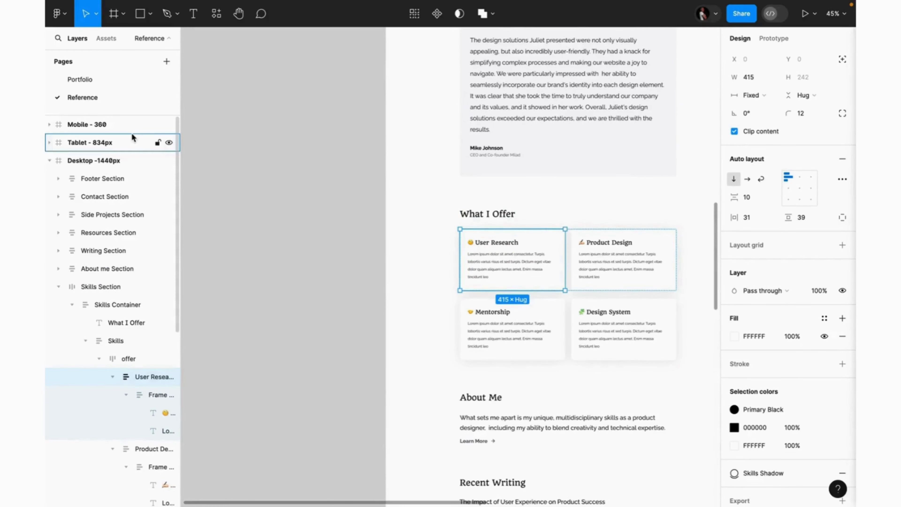
{"action": "left_click", "coordinate": [86, 80]}
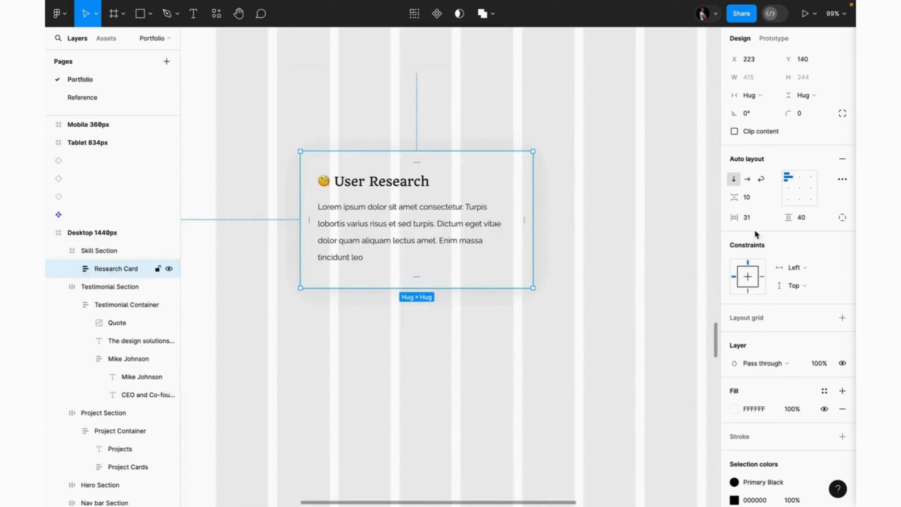
{"action": "left_click", "coordinate": [804, 114]}
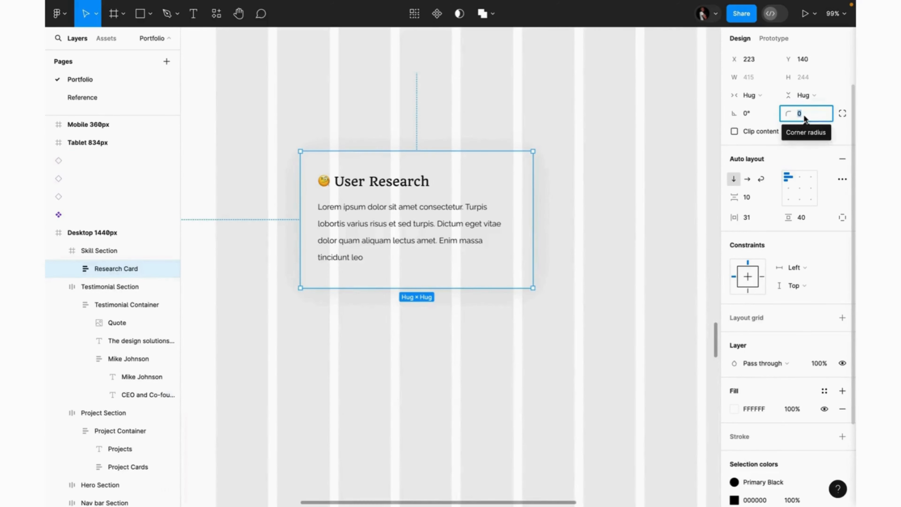
{"action": "type", "text": "12"}
{"action": "key", "text": "Return"}
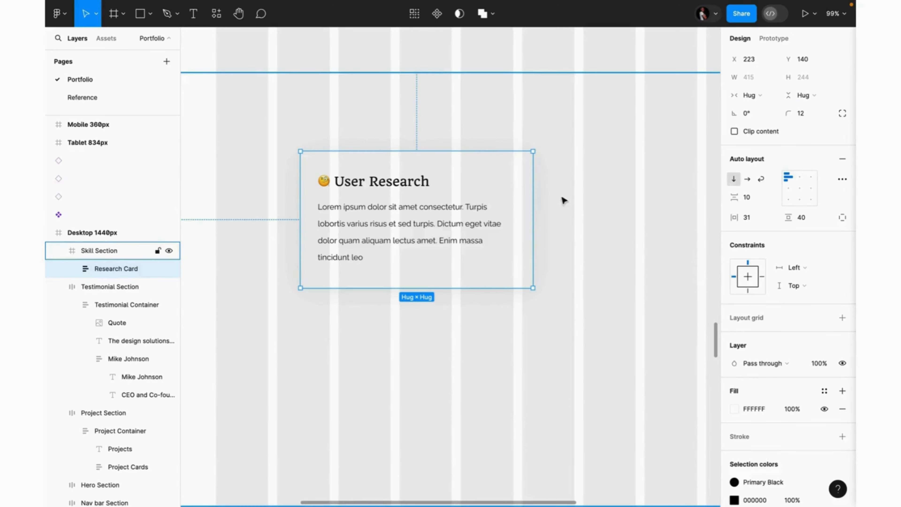
Step: Duplicate the Research Card and place the copy beside the original at about X 694, Y 140
{"action": "scroll", "coordinate": [564, 207], "scroll_direction": "down", "scroll_amount": 5}
{"action": "scroll", "coordinate": [564, 208], "scroll_direction": "right", "scroll_amount": 3}
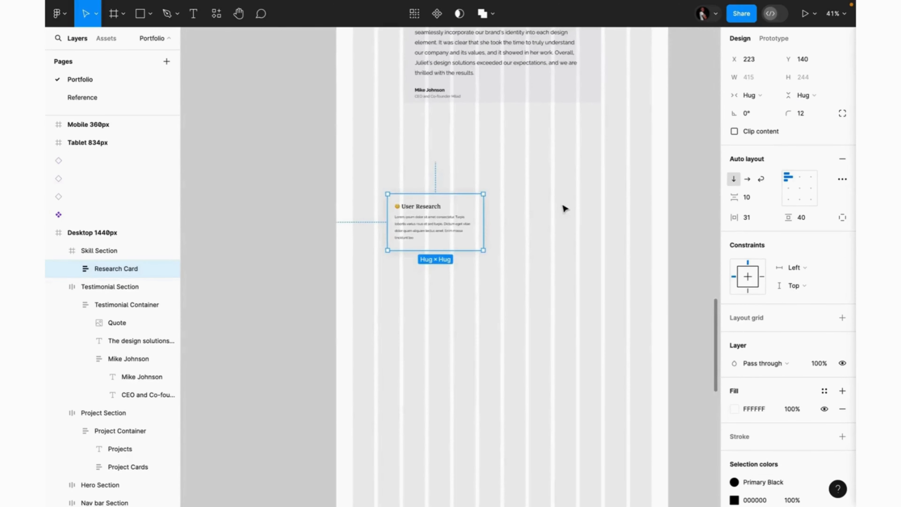
{"action": "key", "text": "ctrl+d"}
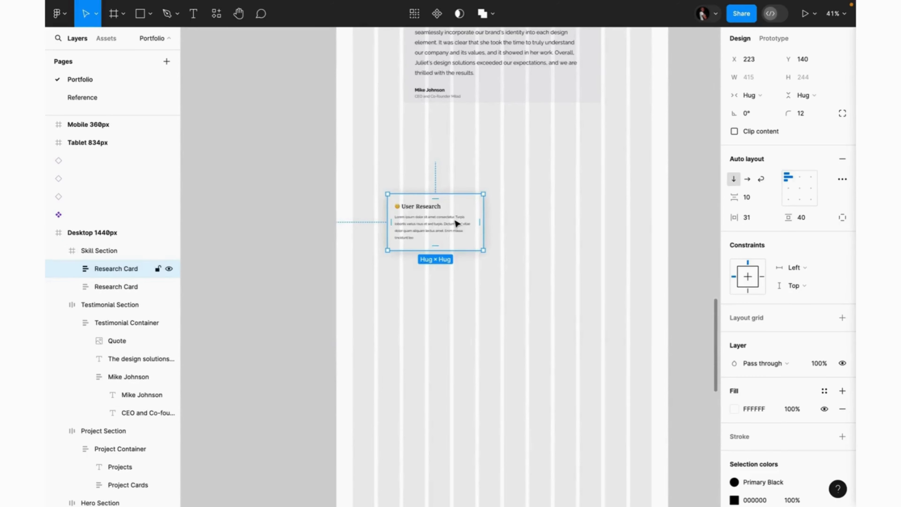
{"action": "left_click_drag", "start_coordinate": [461, 224], "coordinate": [569, 223]}
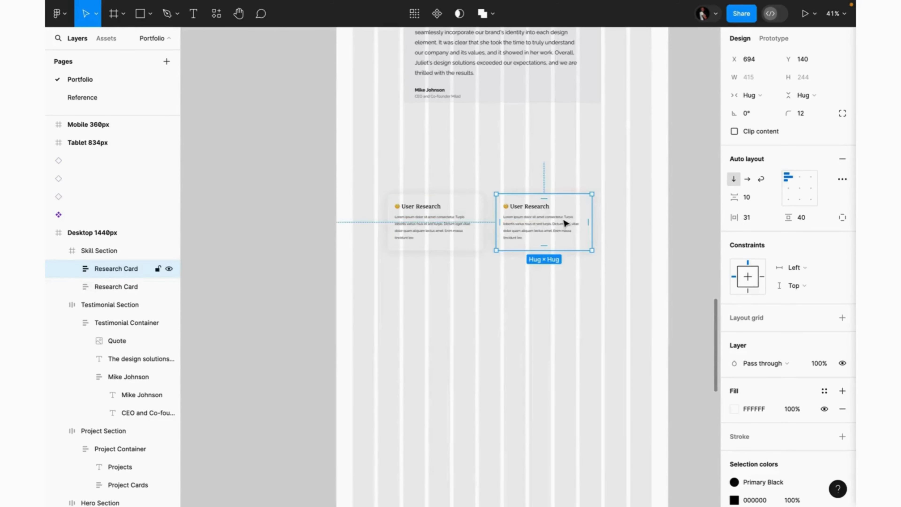
Step: Wrap both Research Cards in a horizontal auto layout frame and rename it "Skills"
{"action": "left_click", "coordinate": [463, 218], "text": "shift"}
{"action": "key", "text": "shift+a"}
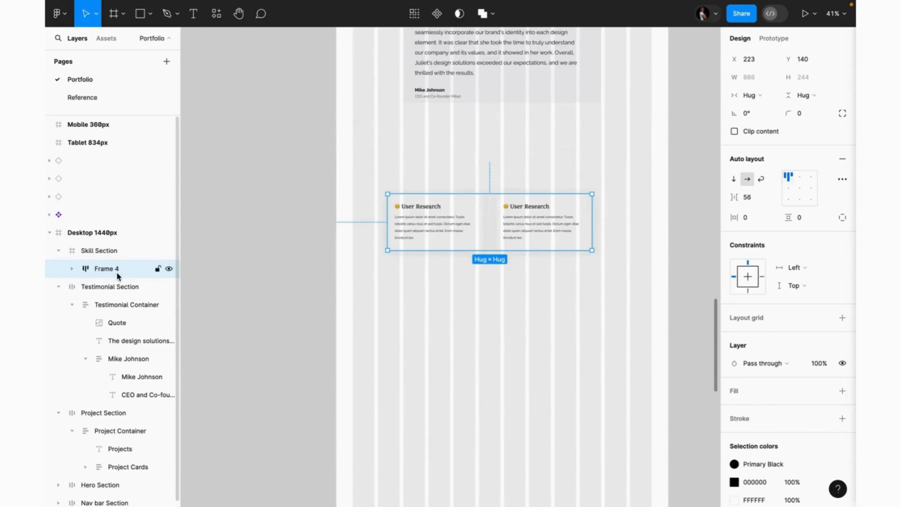
{"action": "double_click", "coordinate": [106, 269]}
{"action": "type", "text": "Skills"}
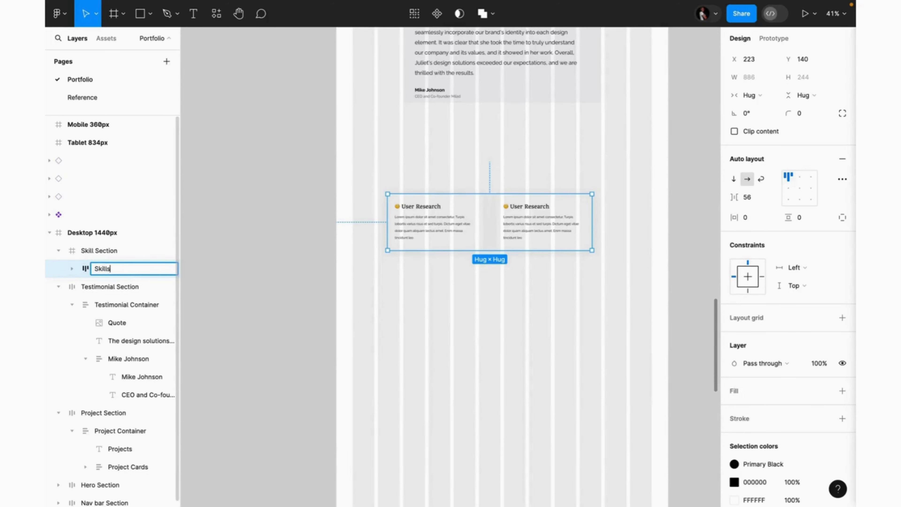
{"action": "key", "text": "Return"}
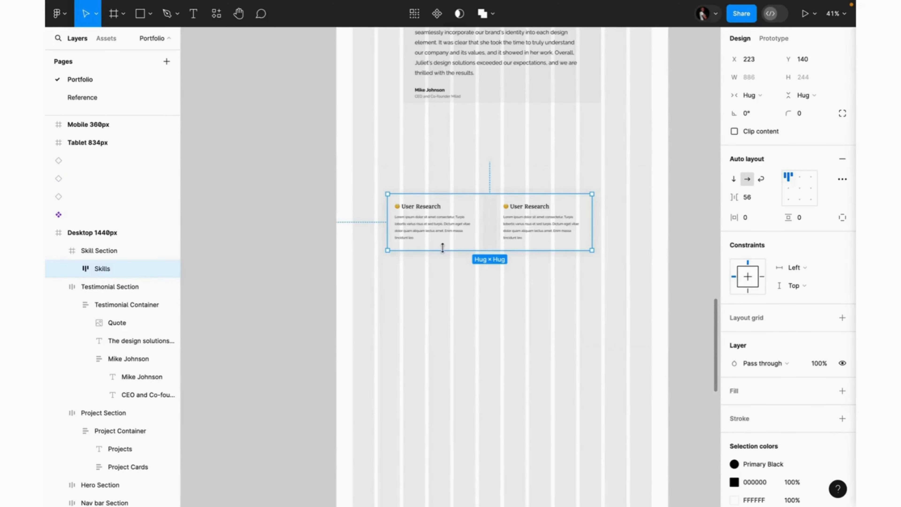
Step: Measure the gap between the User Research and Product Design cards on the Reference page and inspect the Product Design title
{"action": "left_click", "coordinate": [84, 97]}
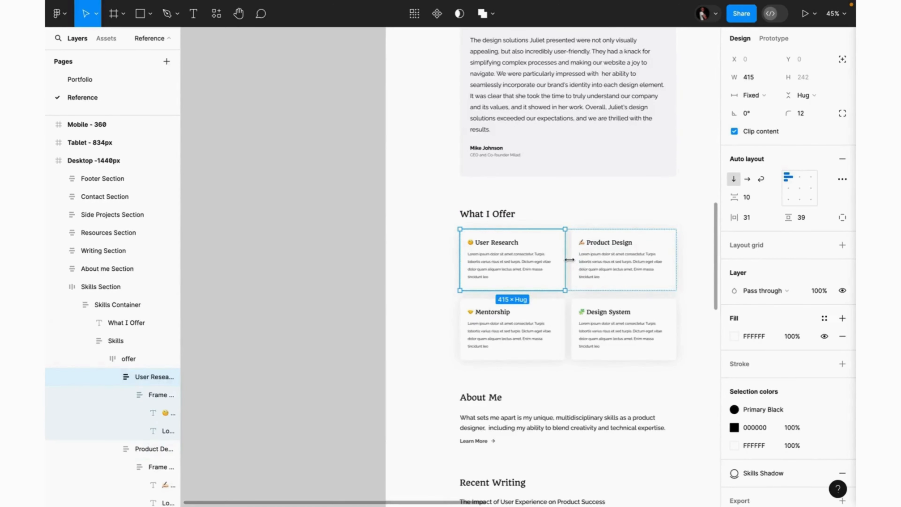
{"action": "key", "text": "alt"}
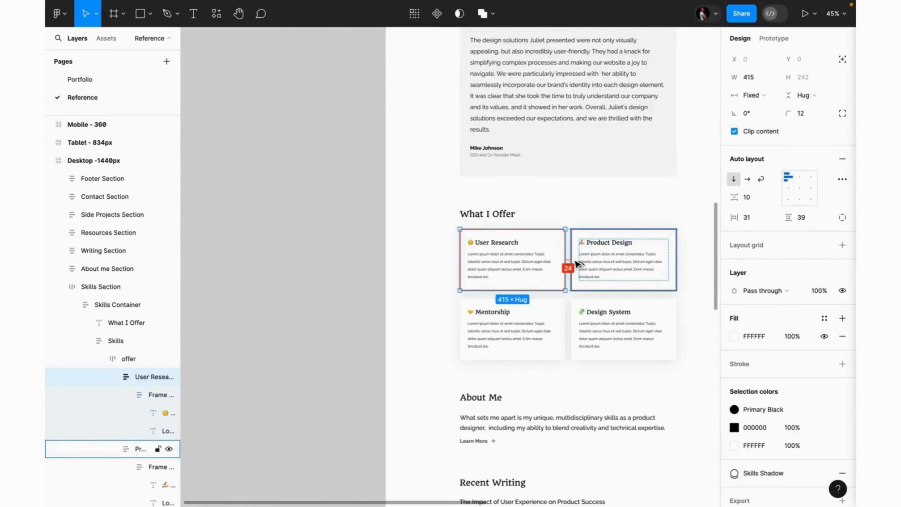
{"action": "key", "text": "alt"}
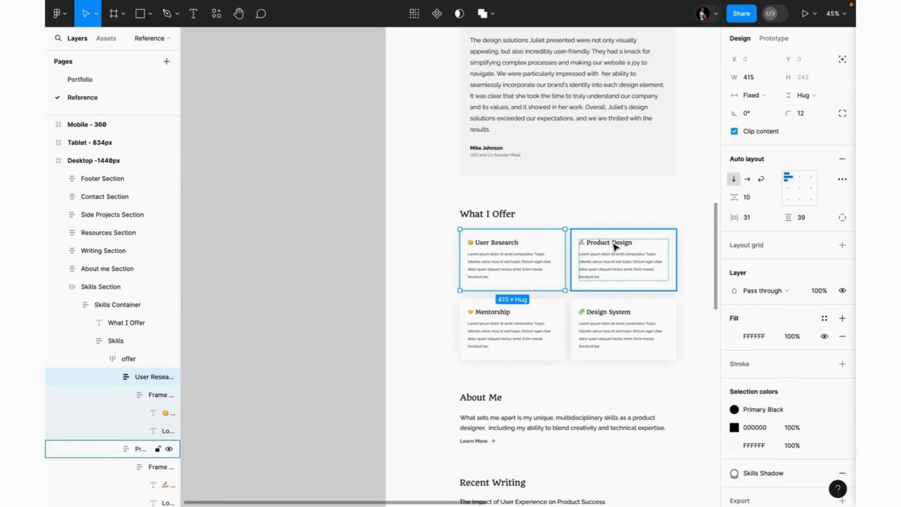
{"action": "left_click", "coordinate": [615, 246], "text": "super"}
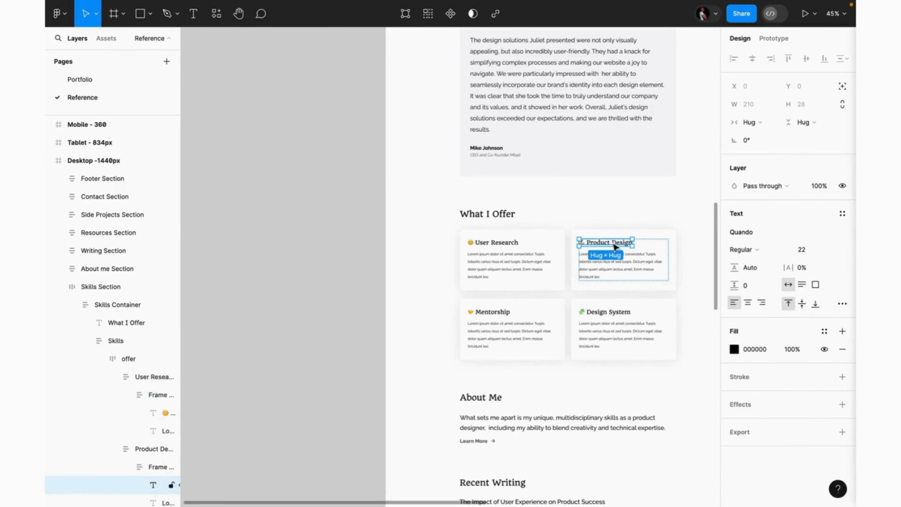
{"action": "left_click", "coordinate": [79, 80]}
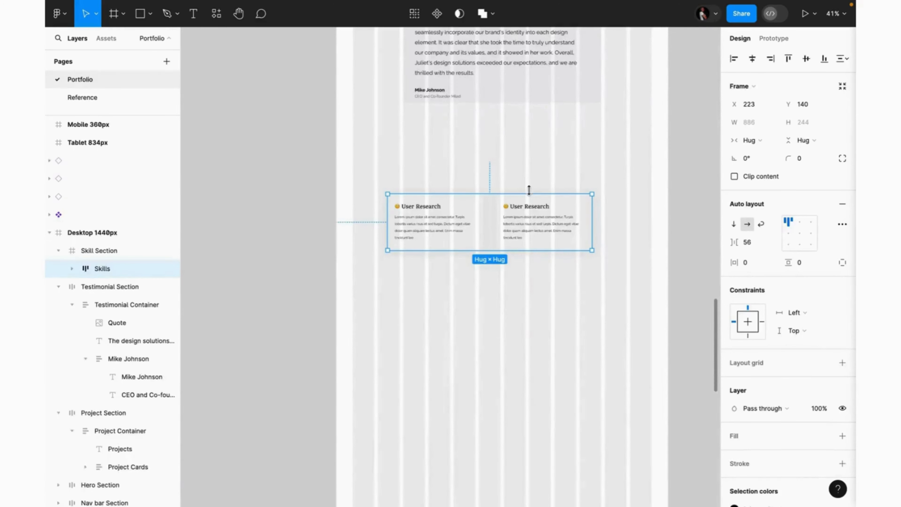
Step: Replace the second card's title with the copied "Product Design" title and set the Skills row's item spacing to 24
{"action": "left_click", "coordinate": [524, 210], "text": "super"}
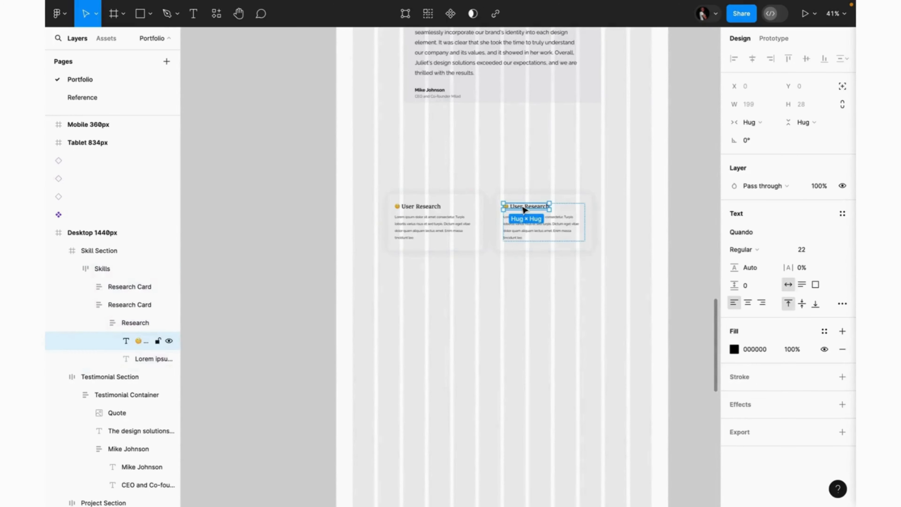
{"action": "key", "text": "super+shift+r"}
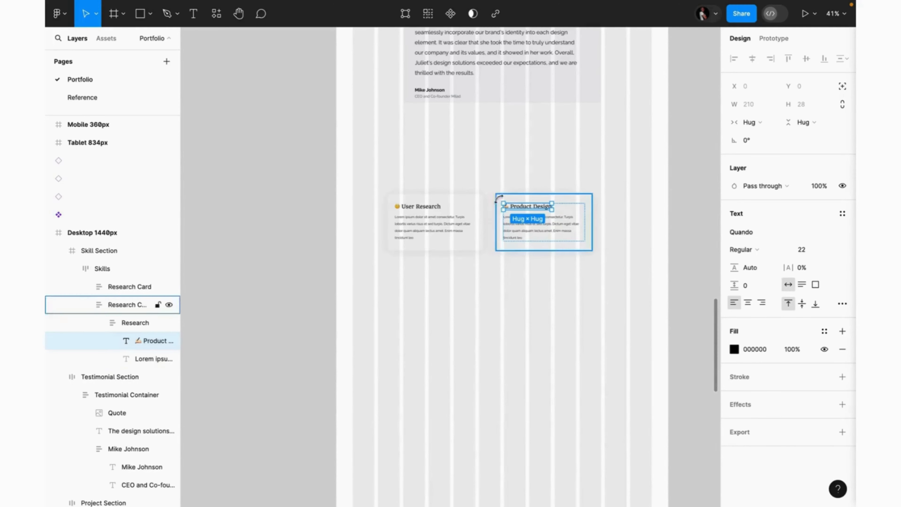
{"action": "left_click", "coordinate": [489, 212]}
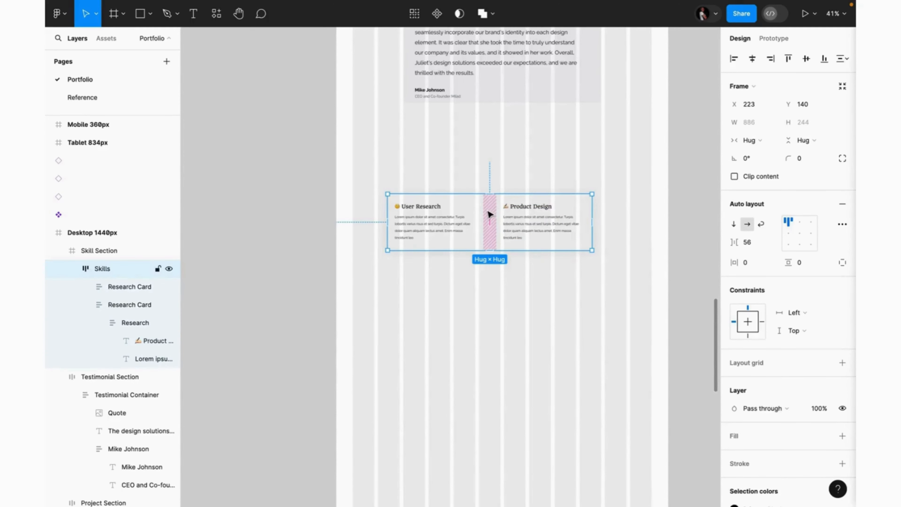
{"action": "left_click", "coordinate": [750, 245]}
{"action": "type", "text": "24"}
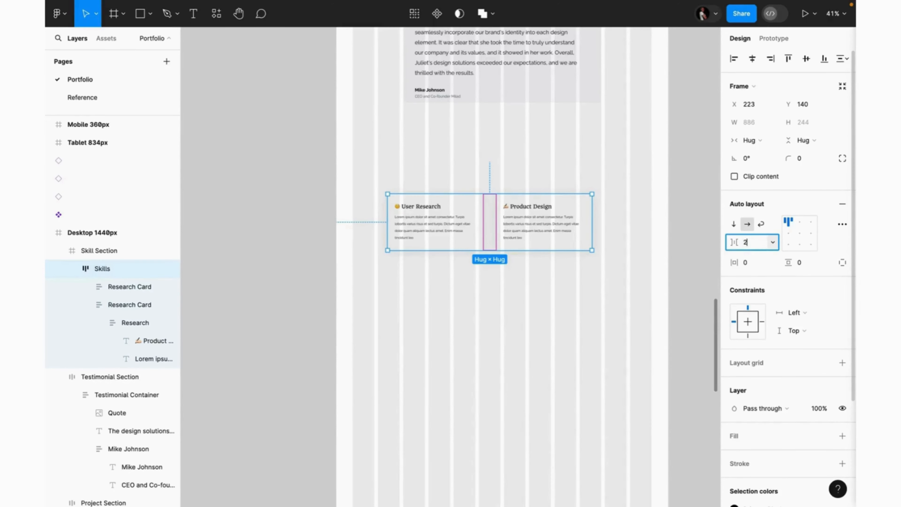
{"action": "key", "text": "Return"}
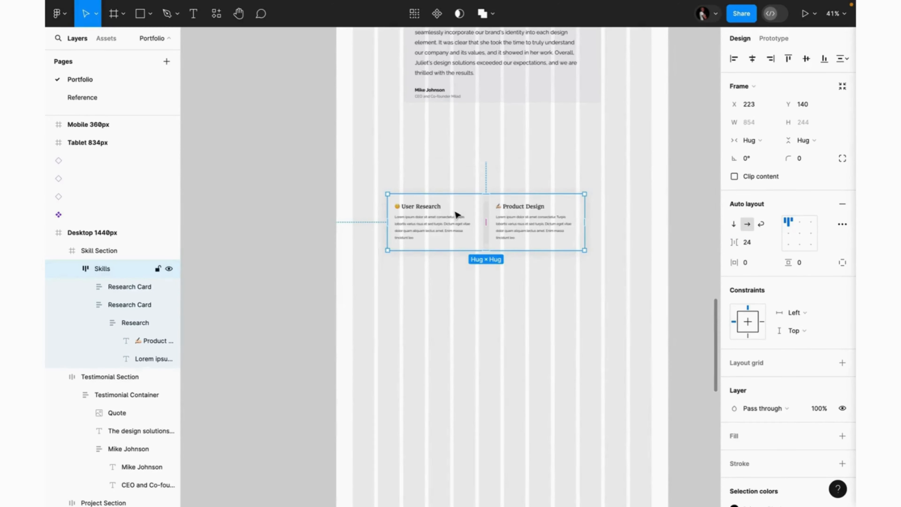
Step: Duplicate the Skills row below the original at about Y 418 and replace its first card's title with the Reference page's "Mentorship" title
{"action": "left_click_drag", "start_coordinate": [458, 215], "coordinate": [458, 279]}
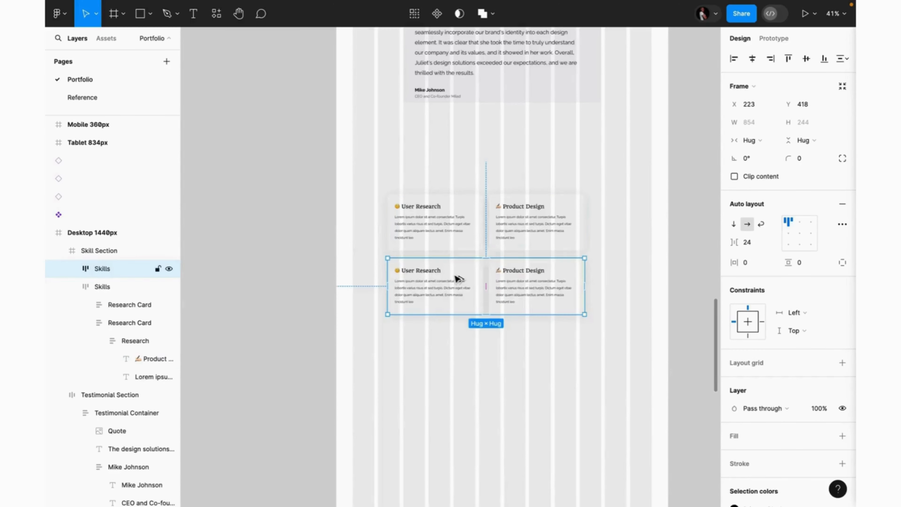
{"action": "left_click", "coordinate": [108, 98]}
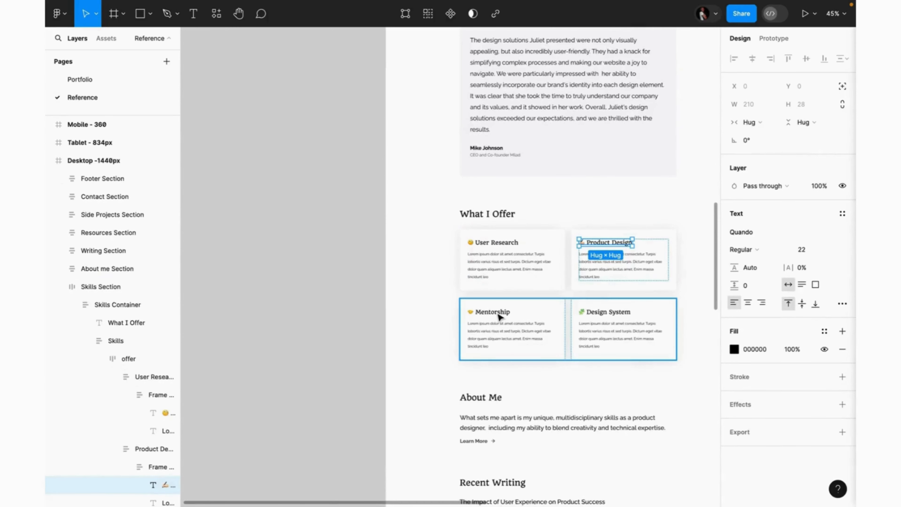
{"action": "left_click", "coordinate": [500, 317]}
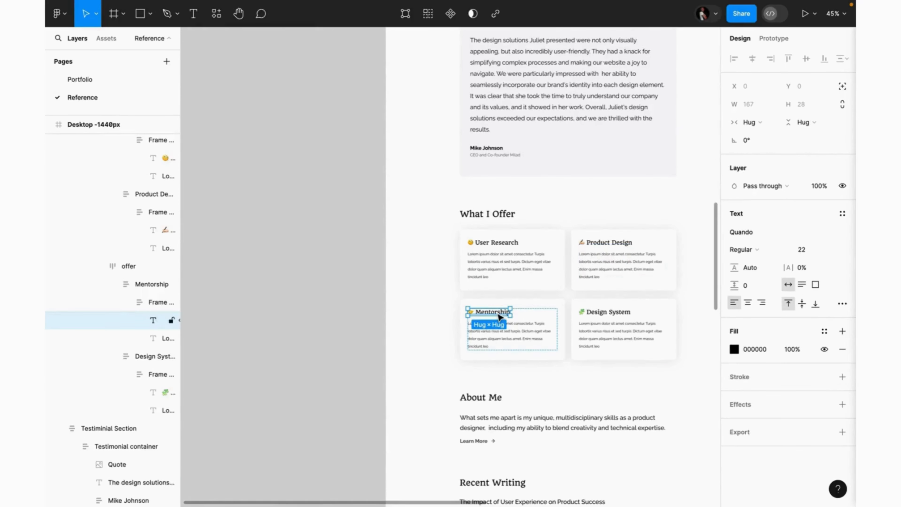
{"action": "left_click", "coordinate": [113, 80]}
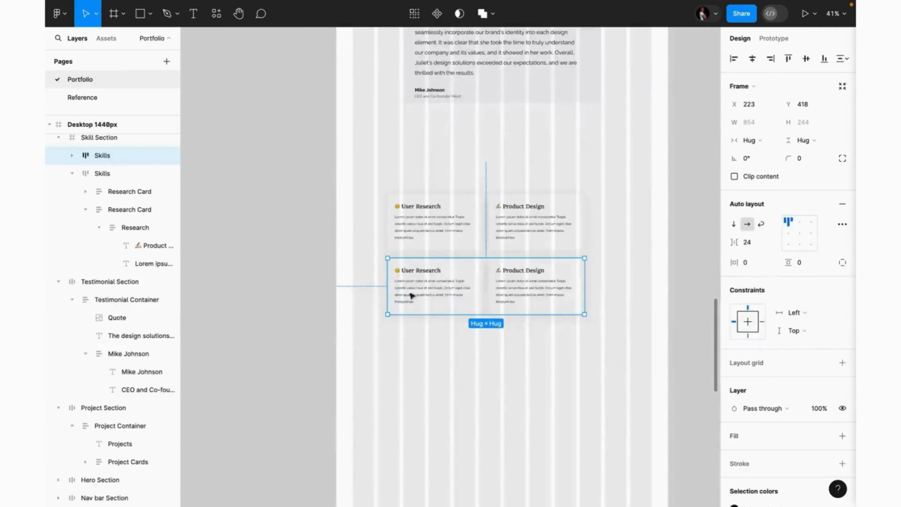
{"action": "left_click", "coordinate": [433, 274]}
{"action": "key", "text": "Return"}
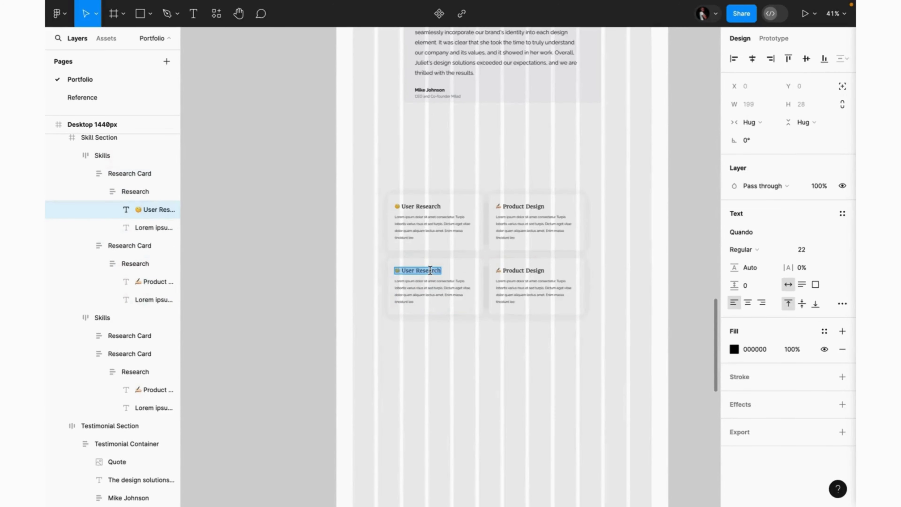
{"action": "type", "text": "Mentorship"}
Step: Replace the second card's title in the duplicated Skills row with "🧩 Design System" from the Reference page
{"action": "left_click", "coordinate": [80, 98]}
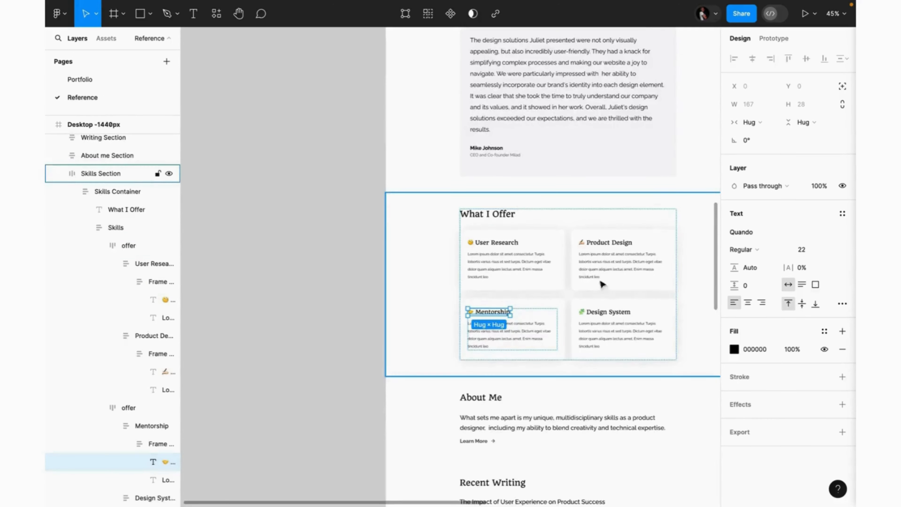
{"action": "left_click", "coordinate": [616, 316]}
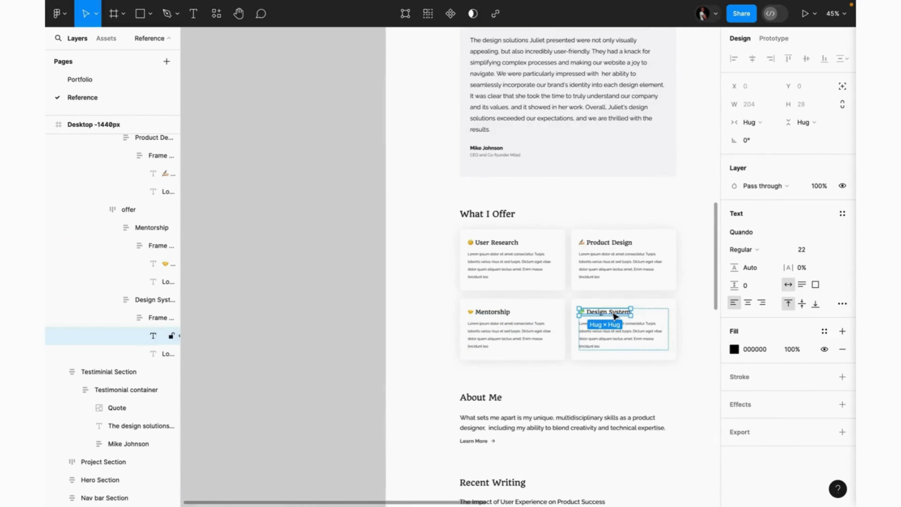
{"action": "left_click", "coordinate": [81, 79]}
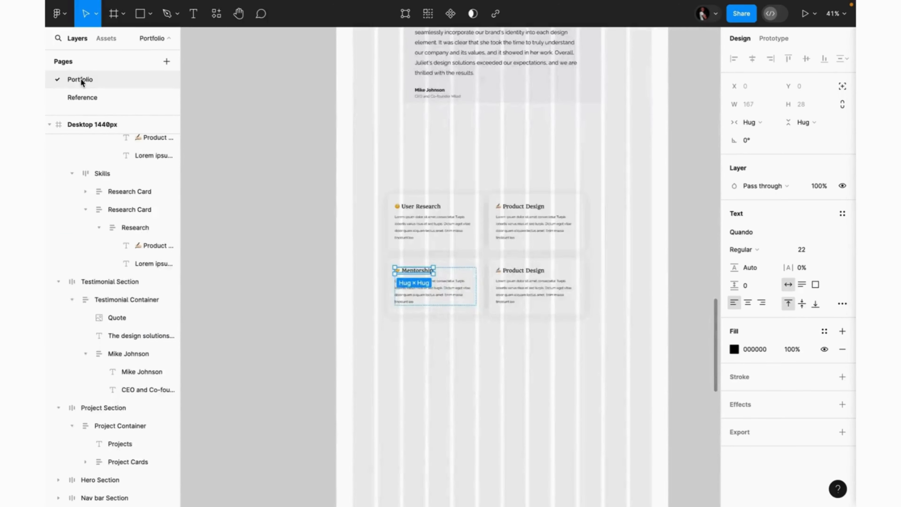
{"action": "left_click", "coordinate": [521, 272], "text": "super"}
{"action": "double_click", "coordinate": [521, 270]}
{"action": "type", "text": "🧩 Design System"}
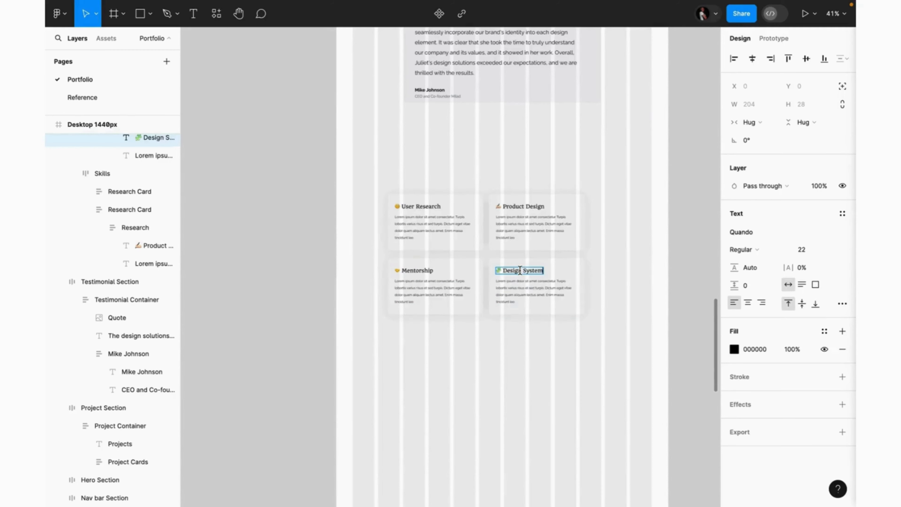
{"action": "key", "text": "Return"}
{"action": "key", "text": "BackSpace"}
{"action": "left_click", "coordinate": [618, 268]}
Step: Wrap both Skills rows in a vertical auto layout frame and rename it "Skills Container"
{"action": "double_click", "coordinate": [547, 275]}
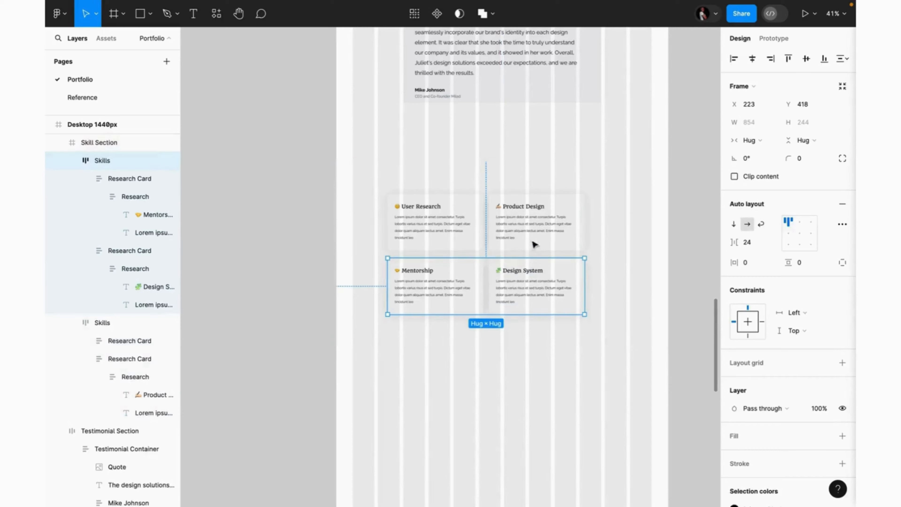
{"action": "left_click", "coordinate": [532, 224], "text": "shift"}
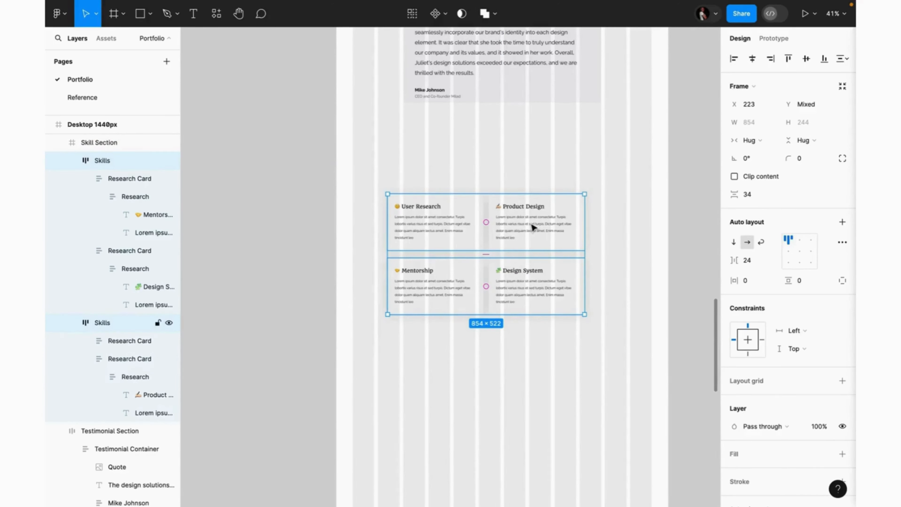
{"action": "key", "text": "shift+a"}
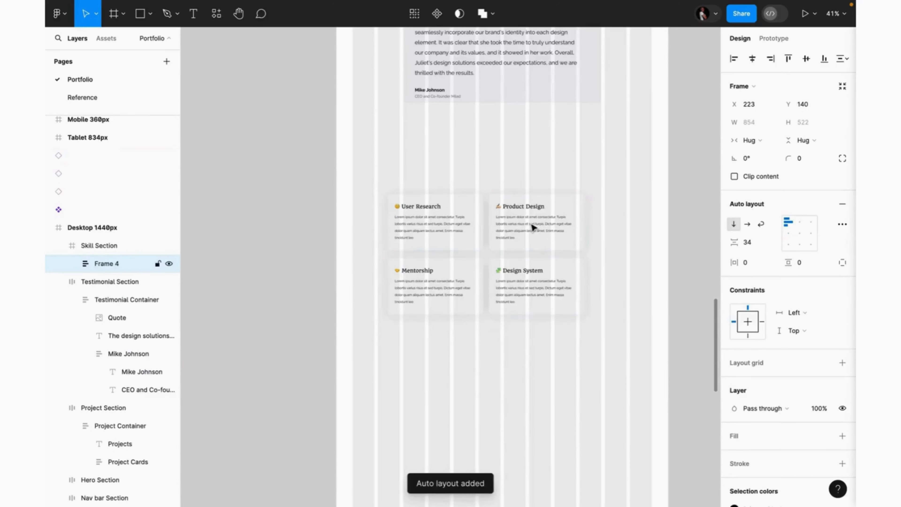
{"action": "scroll", "coordinate": [546, 247], "scroll_direction": "up", "scroll_amount": 3}
{"action": "left_click", "coordinate": [631, 267]}
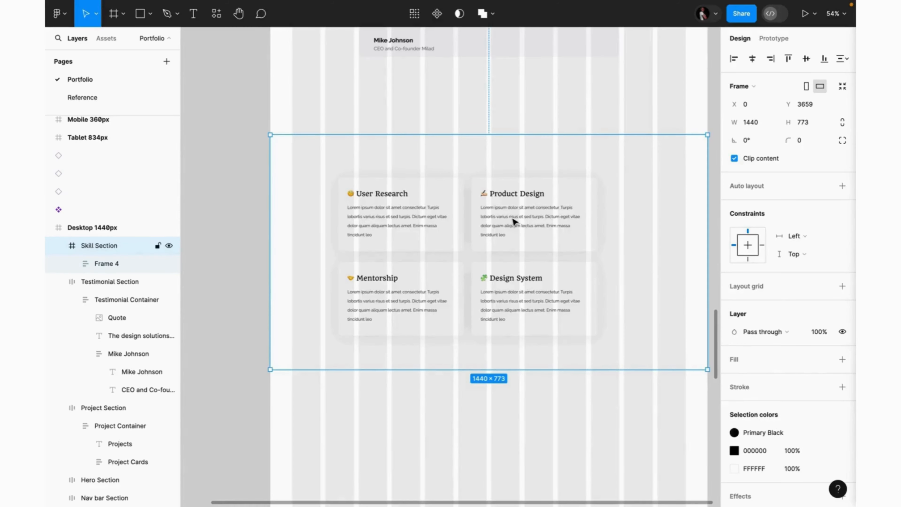
{"action": "left_click", "coordinate": [515, 222]}
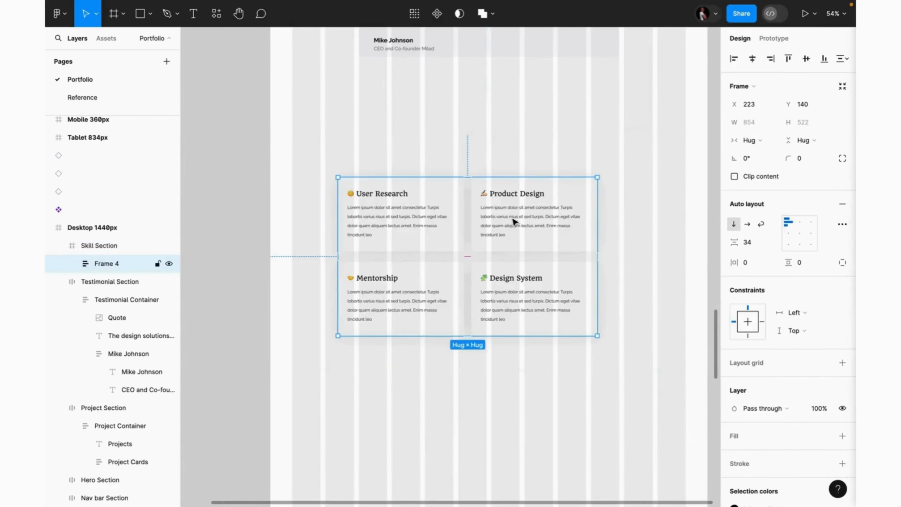
{"action": "double_click", "coordinate": [102, 265]}
{"action": "type", "text": "Skills"}
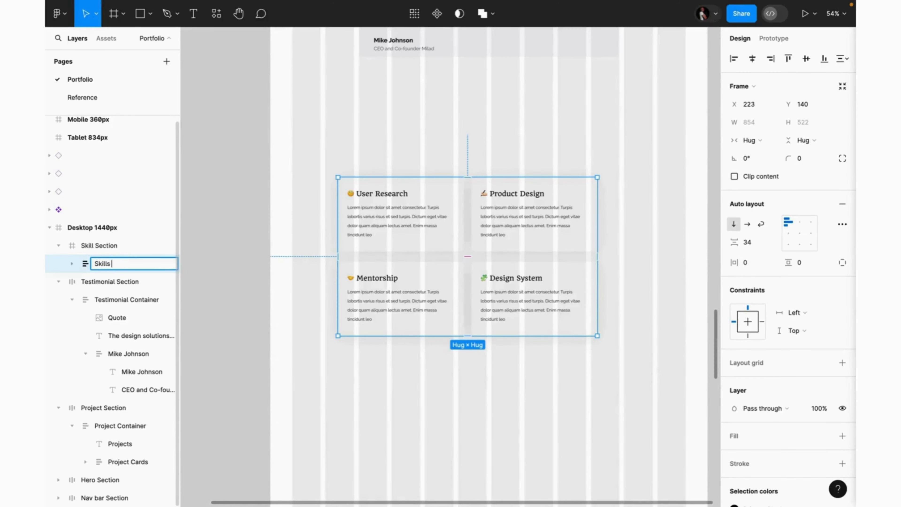
{"action": "type", "text": " Container"}
{"action": "key", "text": "Return"}
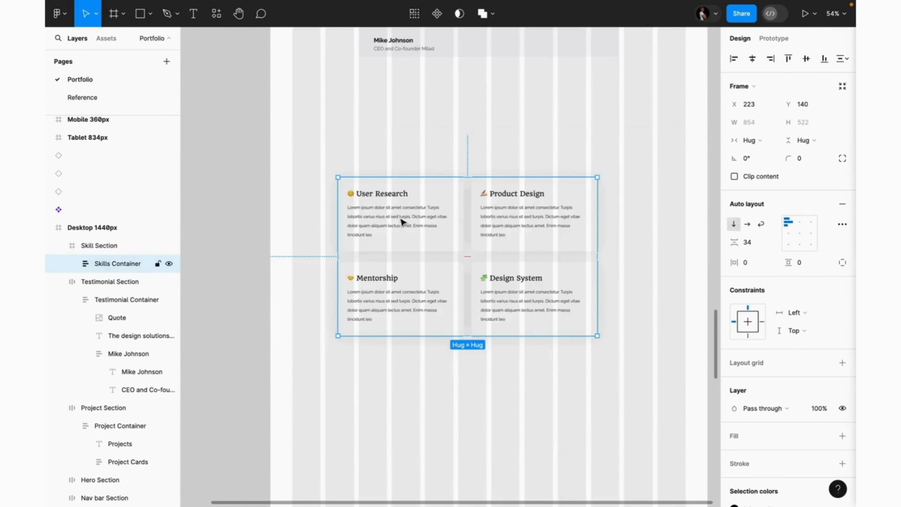
Step: Add auto layout to the Skill Section and give it a fixed width of 1440
{"action": "left_click", "coordinate": [379, 157]}
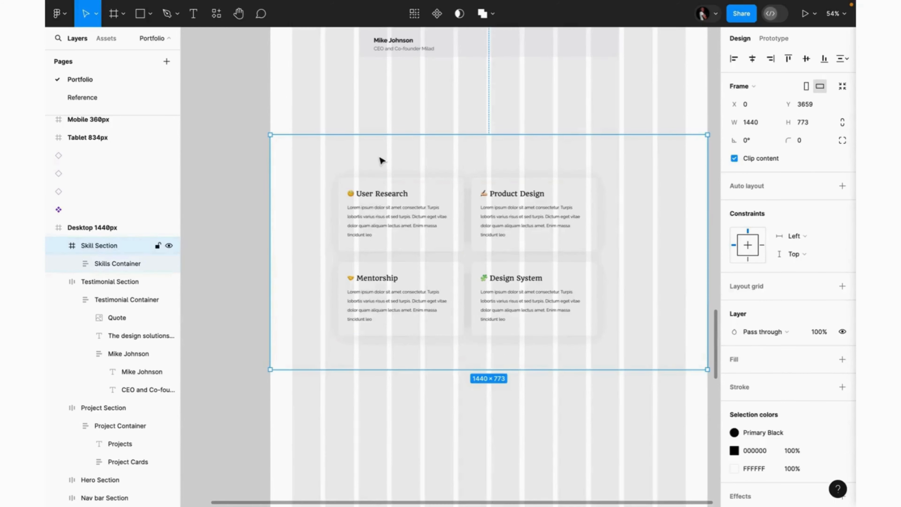
{"action": "left_click", "coordinate": [843, 185]}
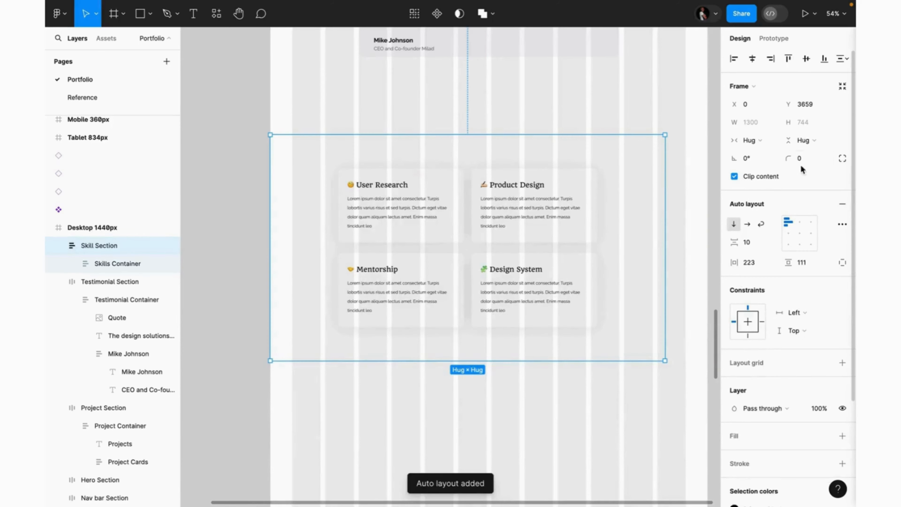
{"action": "left_click", "coordinate": [770, 140]}
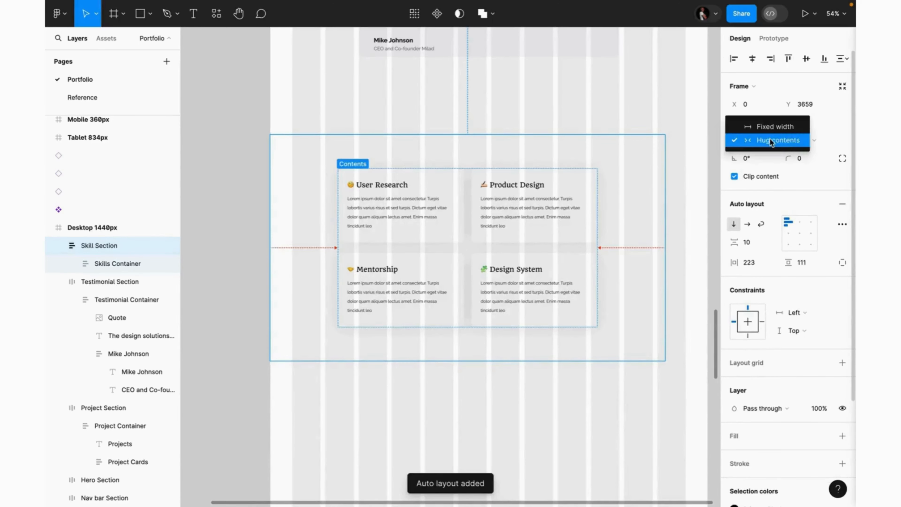
{"action": "left_click", "coordinate": [764, 127]}
{"action": "left_click_drag", "start_coordinate": [667, 188], "coordinate": [707, 186]}
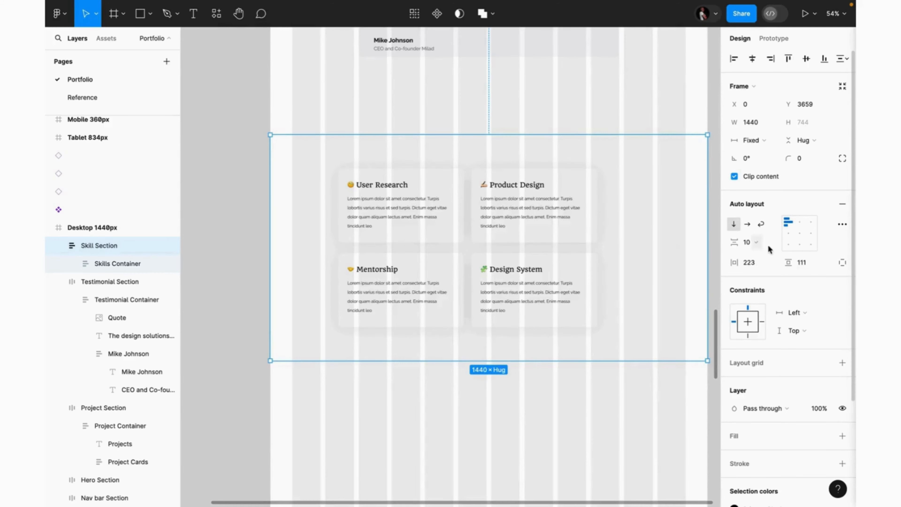
Step: Set the Skill Section's vertical padding to 64 and center its contents
{"action": "left_click", "coordinate": [801, 265]}
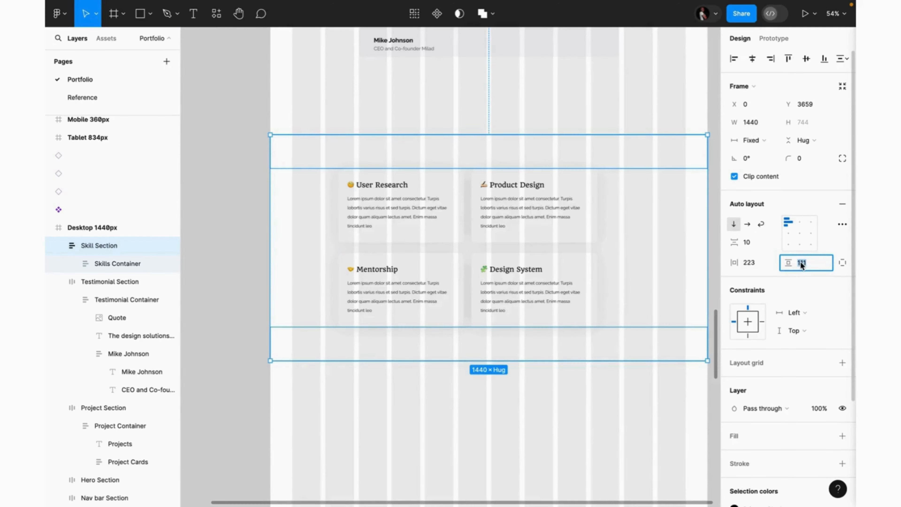
{"action": "type", "text": "64"}
{"action": "key", "text": "Return"}
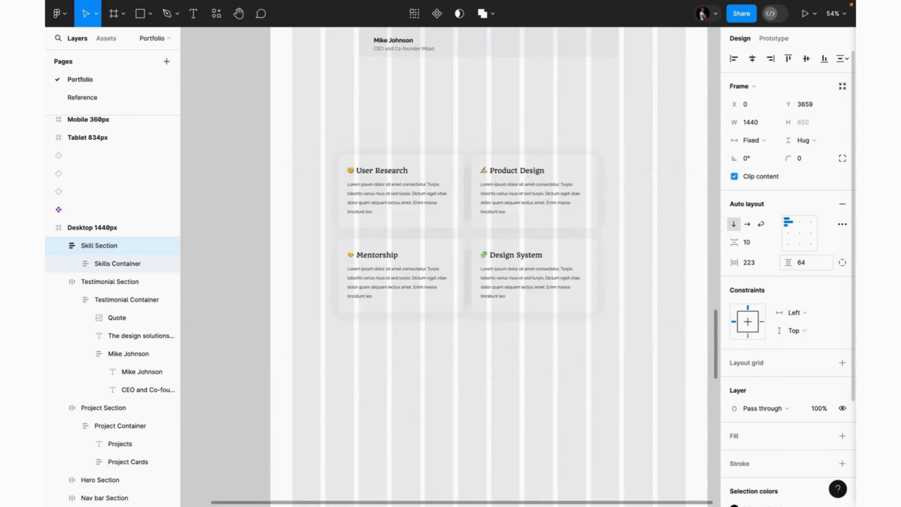
{"action": "left_click", "coordinate": [800, 237]}
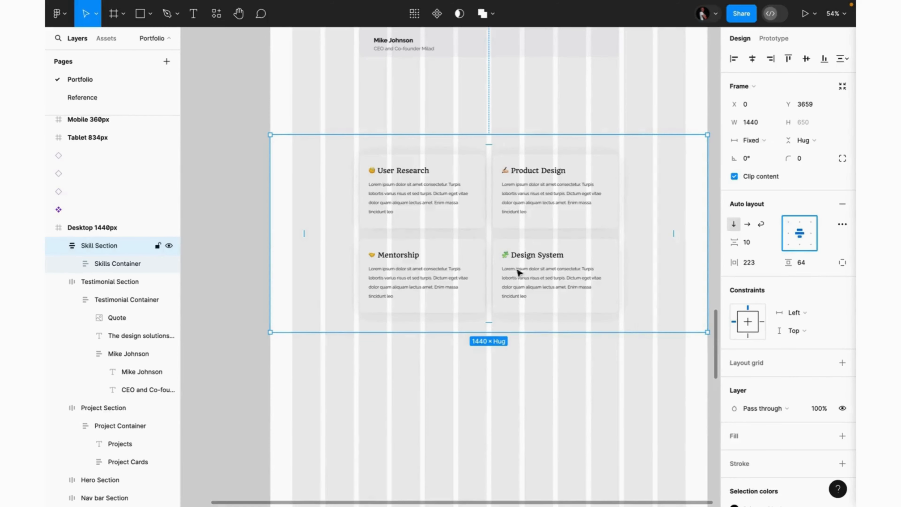
Step: Move the Skill Section up to Y 3466, below the testimonial, and check its spacing against the testimonial
{"action": "left_click_drag", "start_coordinate": [517, 250], "coordinate": [519, 195]}
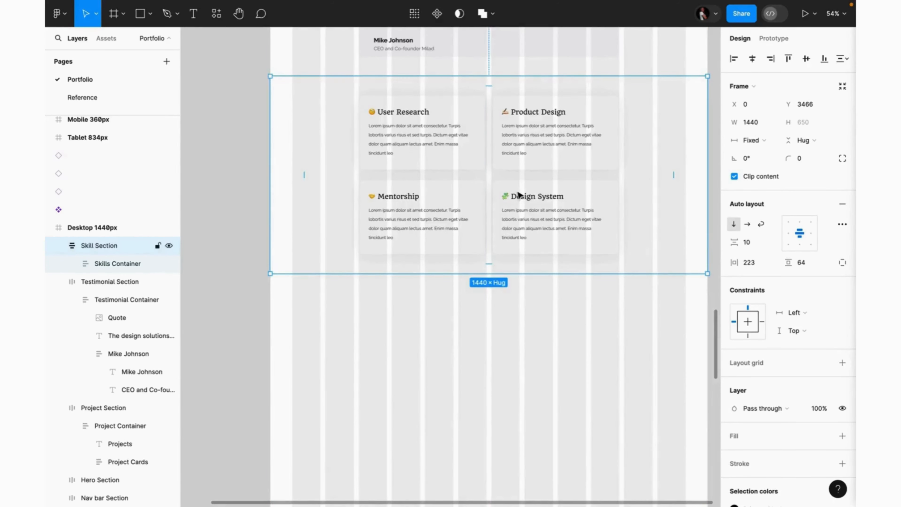
{"action": "scroll", "coordinate": [518, 193], "scroll_direction": "up", "scroll_amount": 5}
{"action": "scroll", "coordinate": [518, 192], "scroll_direction": "right", "scroll_amount": 2}
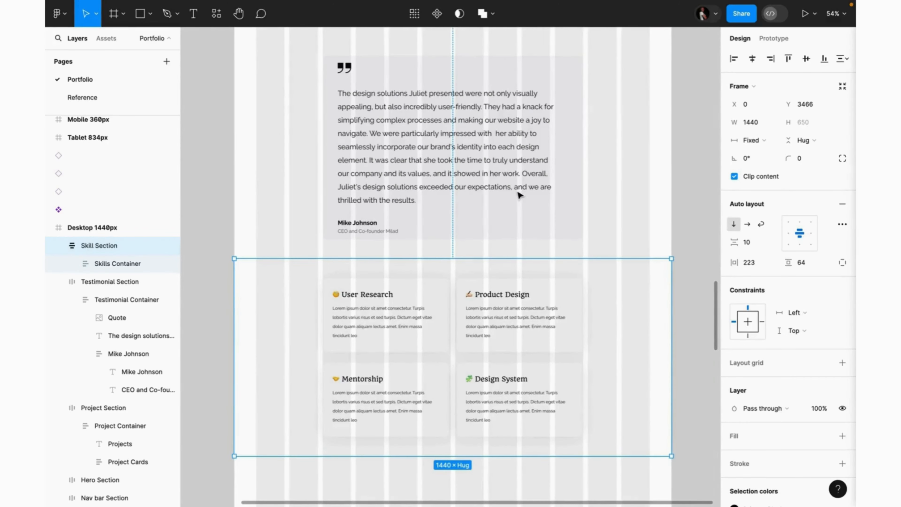
{"action": "scroll", "coordinate": [519, 194], "scroll_direction": "down", "scroll_amount": 3}
{"action": "scroll", "coordinate": [519, 194], "scroll_direction": "right", "scroll_amount": 1}
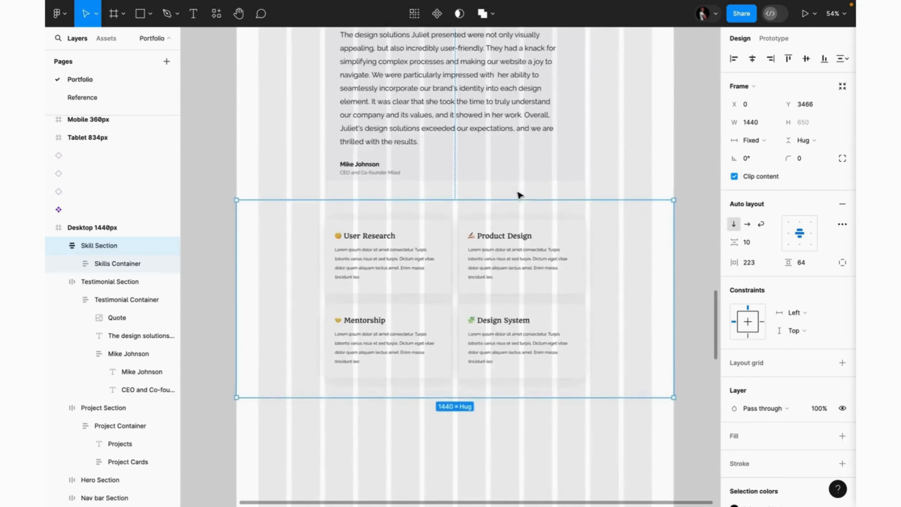
Step: Add a "What I Offer" heading text inside the Skill Section above the Skills Container
{"action": "scroll", "coordinate": [518, 195], "scroll_direction": "down", "scroll_amount": 1}
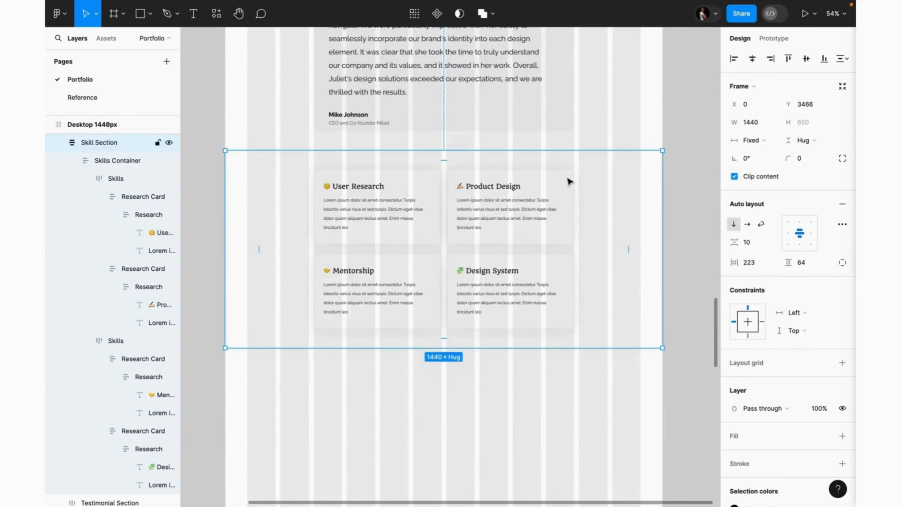
{"action": "key", "text": "t"}
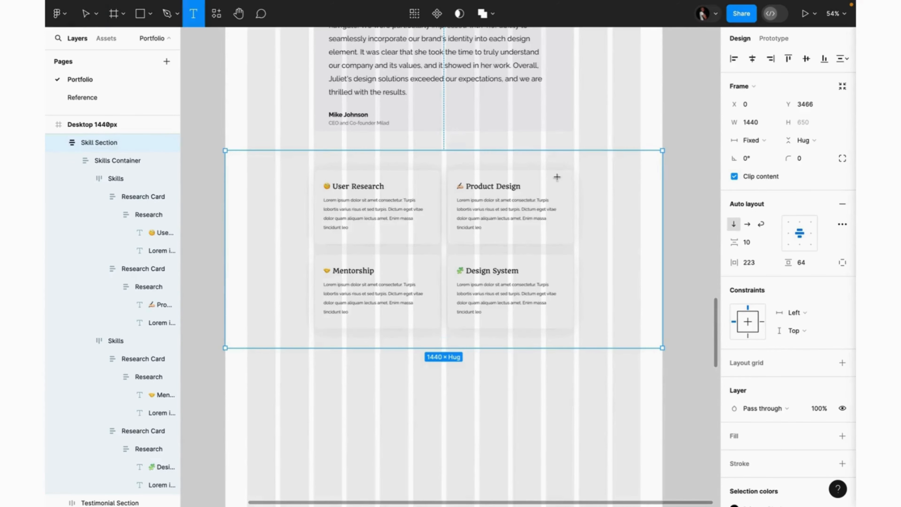
{"action": "left_click", "coordinate": [536, 154]}
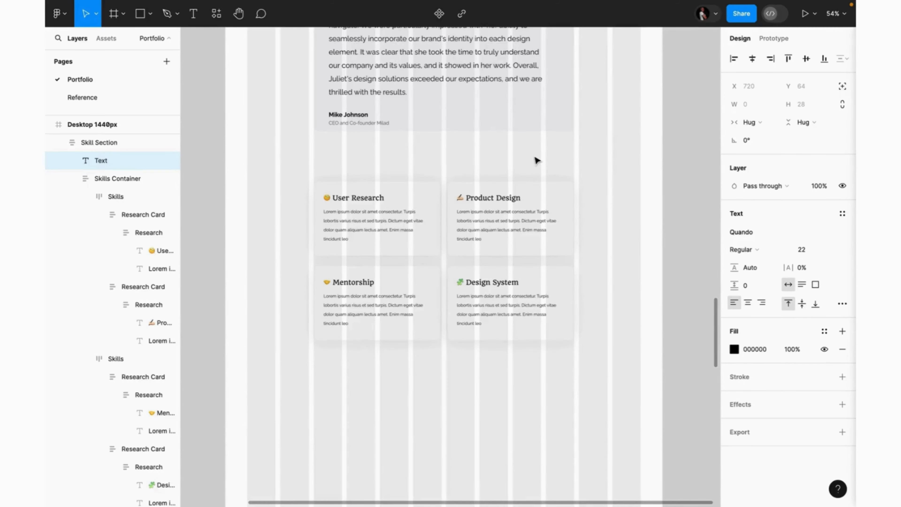
{"action": "type", "text": "What I Offer"}
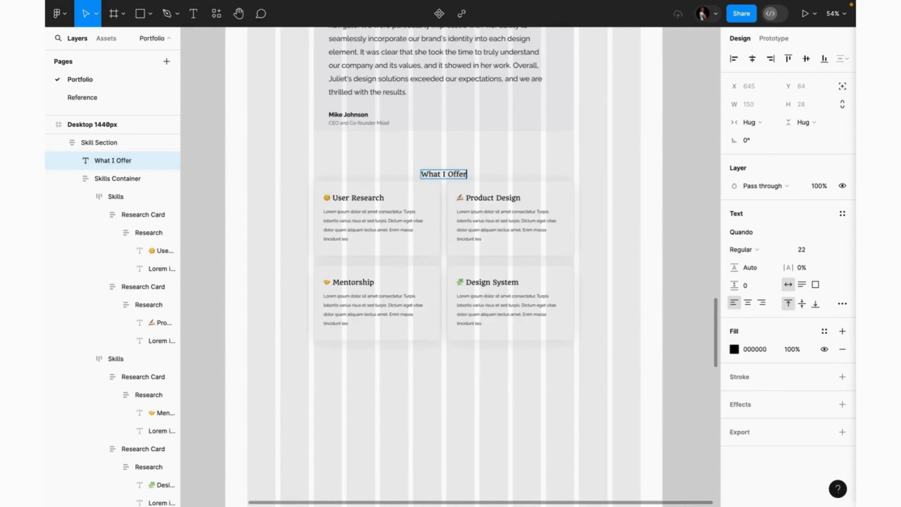
Step: Finish the "What I Offer" heading text and apply the Heading_40px text style to it
{"action": "key", "text": "Return"}
{"action": "key", "text": "BackSpace"}
{"action": "key", "text": "Escape"}
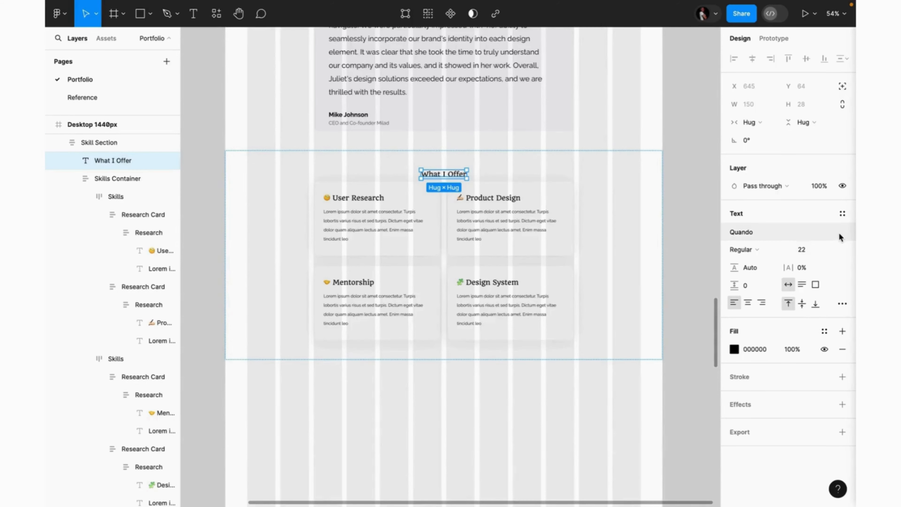
{"action": "left_click", "coordinate": [843, 214]}
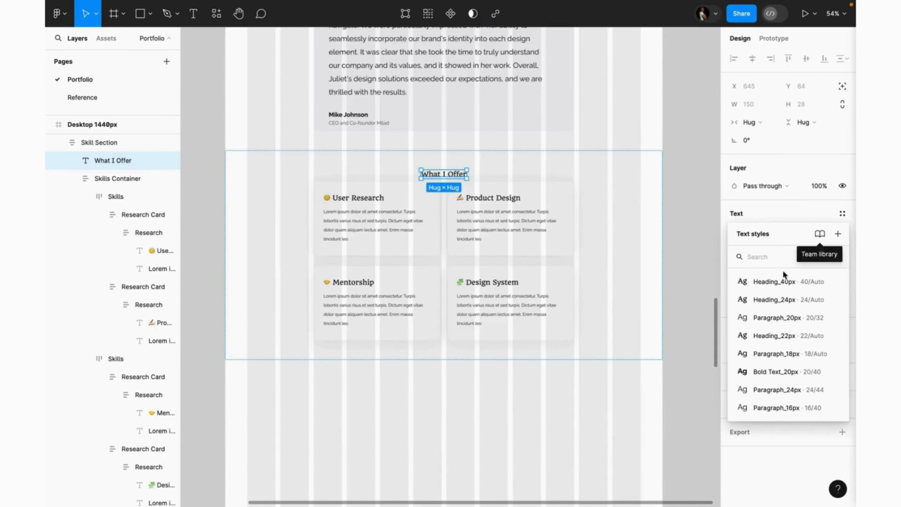
{"action": "left_click", "coordinate": [781, 282]}
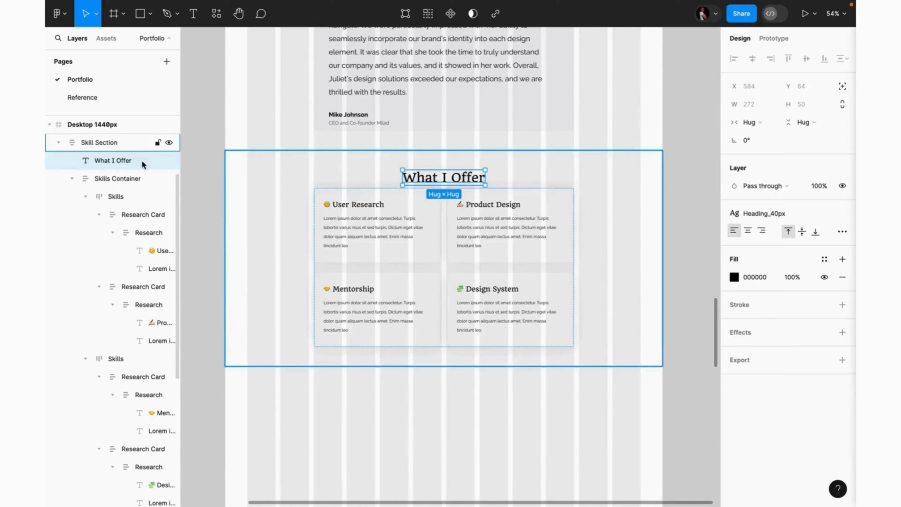
Step: Move the "What I Offer" heading into the Skills Container above the skill rows and set the container's item spacing to 40
{"action": "left_click_drag", "start_coordinate": [114, 163], "coordinate": [115, 187]}
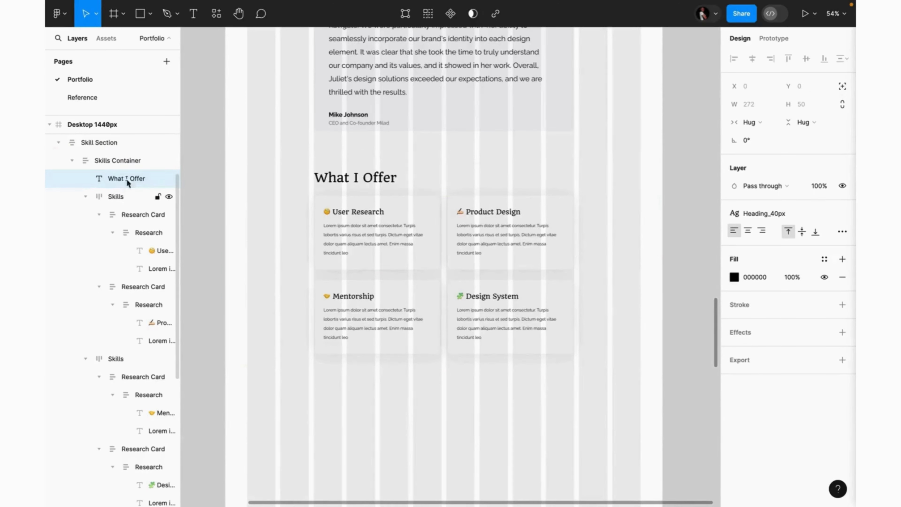
{"action": "key", "text": "alt"}
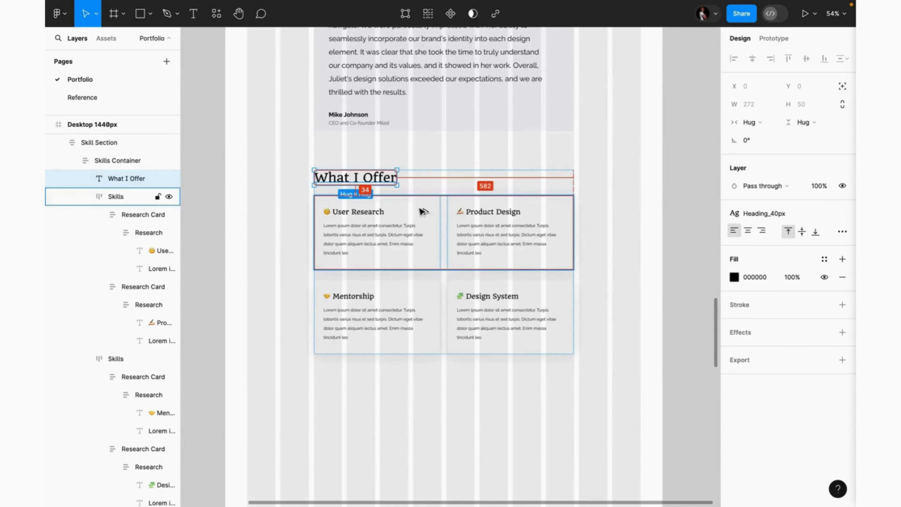
{"action": "left_click", "coordinate": [434, 180]}
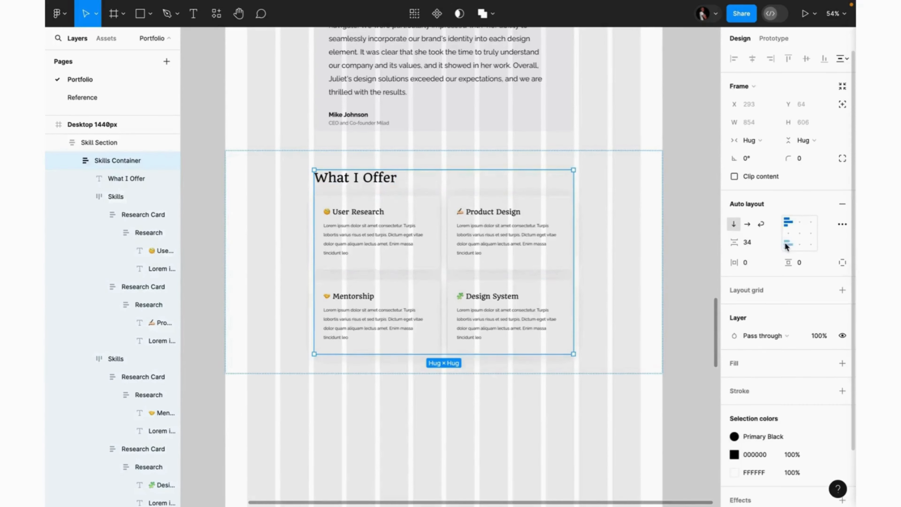
{"action": "type", "text": "40"}
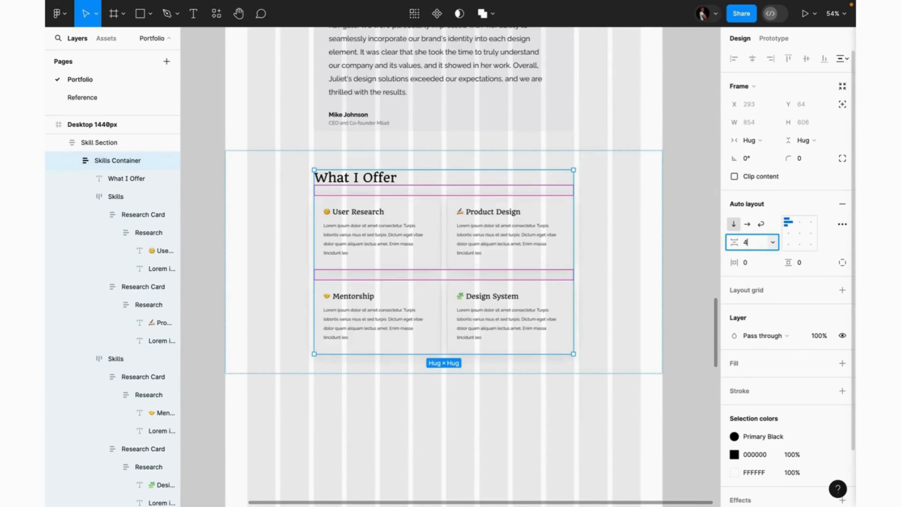
{"action": "key", "text": "Return"}
Step: Wrap the two rows of skill cards together in a vertical auto layout frame and rename it "Skills"
{"action": "left_click", "coordinate": [603, 251]}
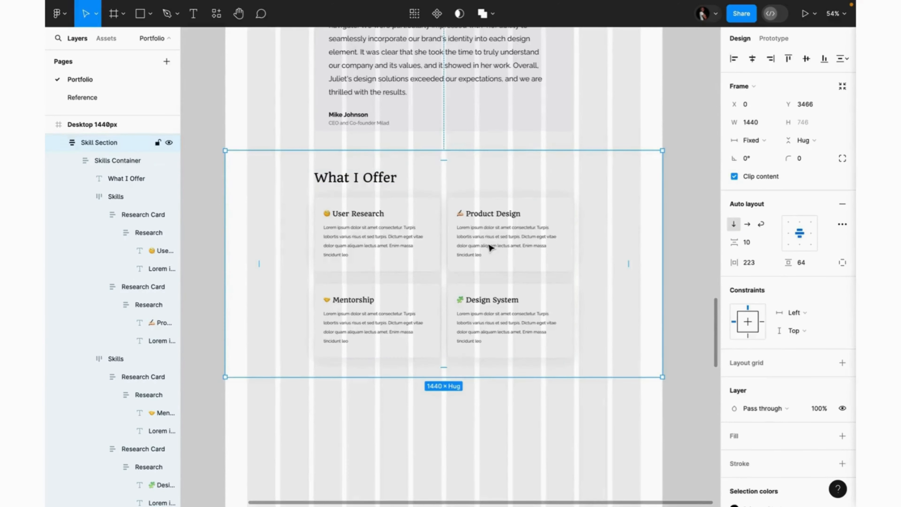
{"action": "left_click", "coordinate": [490, 247]}
{"action": "left_click", "coordinate": [490, 247]}
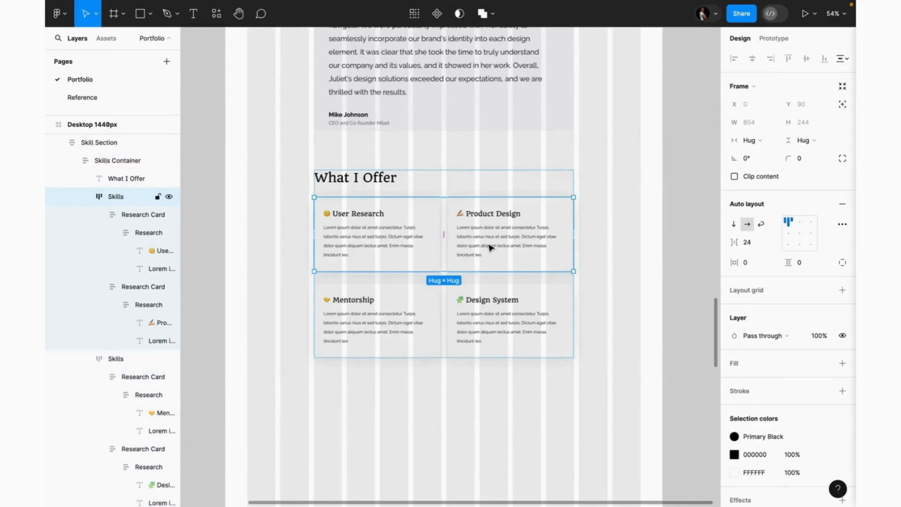
{"action": "left_click", "coordinate": [512, 297], "text": "shift"}
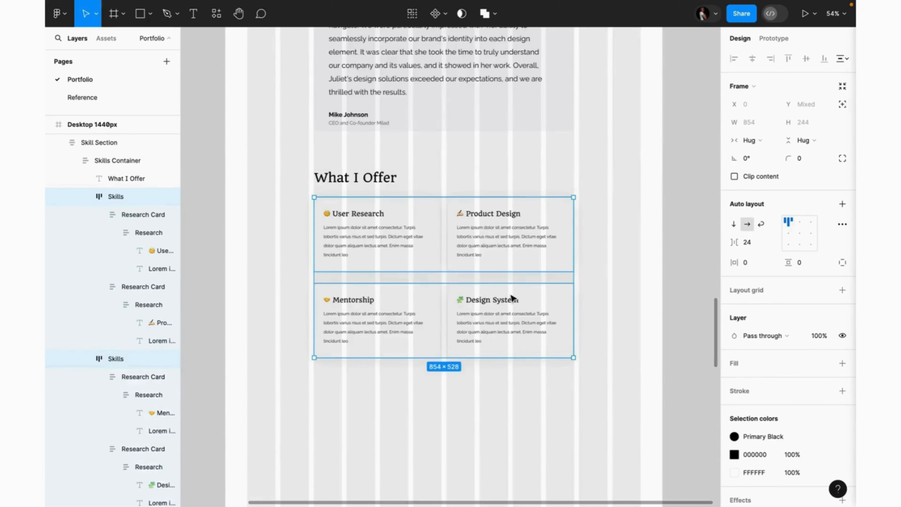
{"action": "key", "text": "shift+a"}
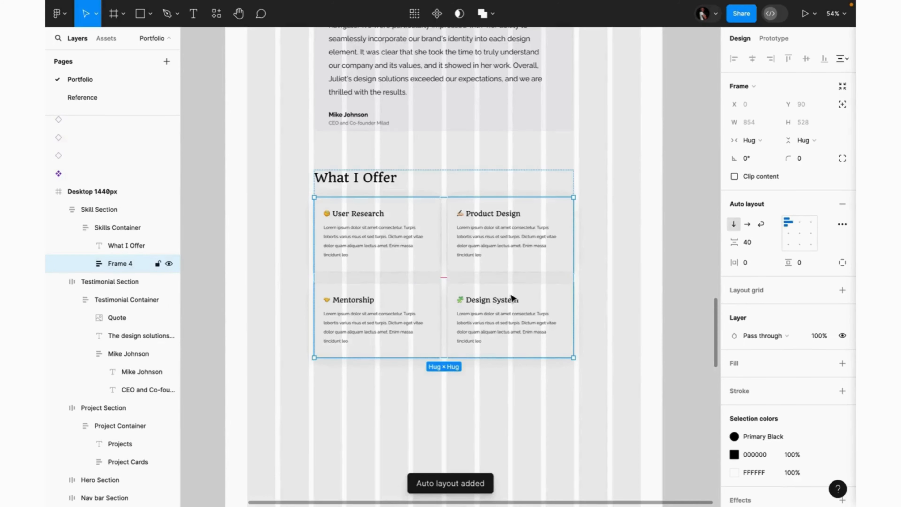
{"action": "double_click", "coordinate": [114, 264]}
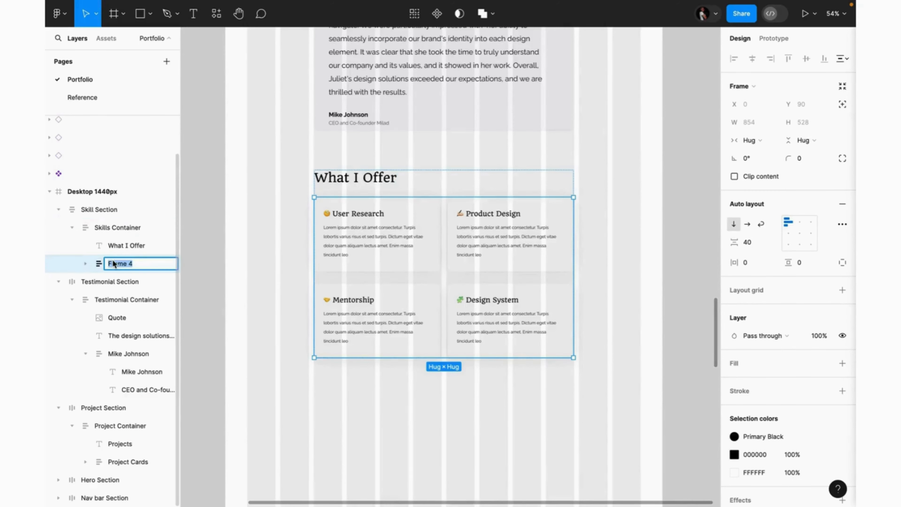
{"action": "type", "text": "Skills"}
{"action": "key", "text": "Return"}
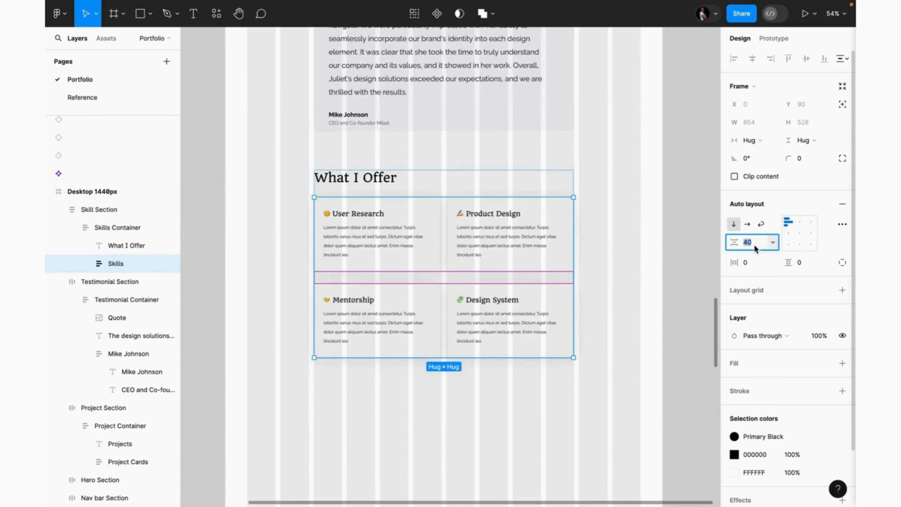
Step: Set the vertical spacing between the two rows of skill cards to 24
{"action": "type", "text": "24"}
{"action": "key", "text": "Return"}
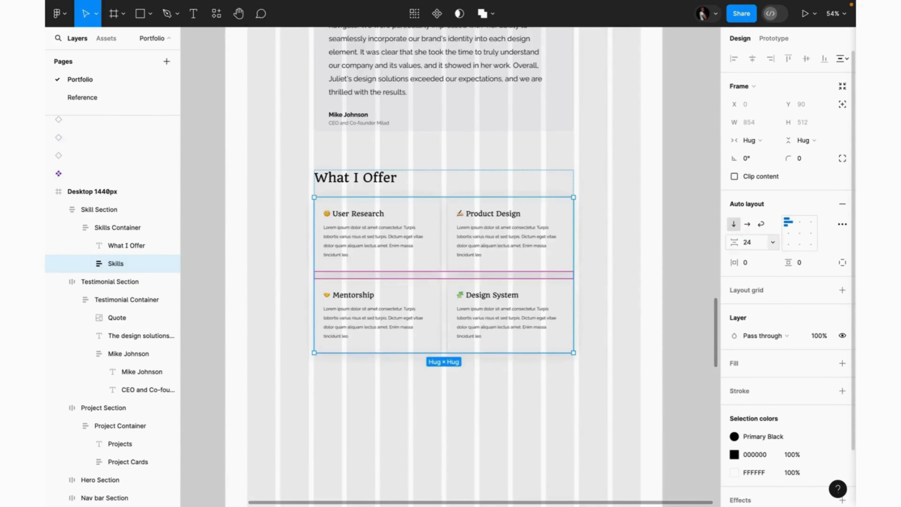
{"action": "left_click", "coordinate": [589, 228]}
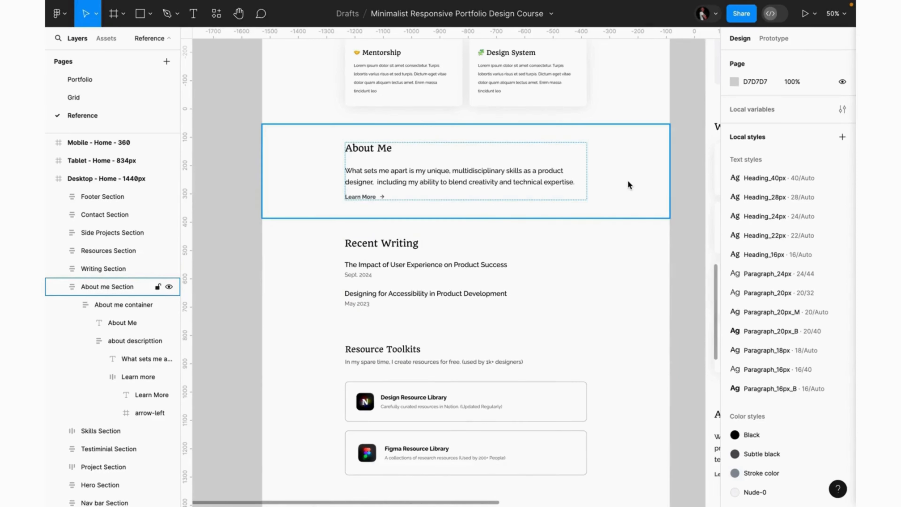
Step: On the Portfolio page, draw a full-width frame about 1440 × 489 below the Skill Section
{"action": "left_click", "coordinate": [79, 84]}
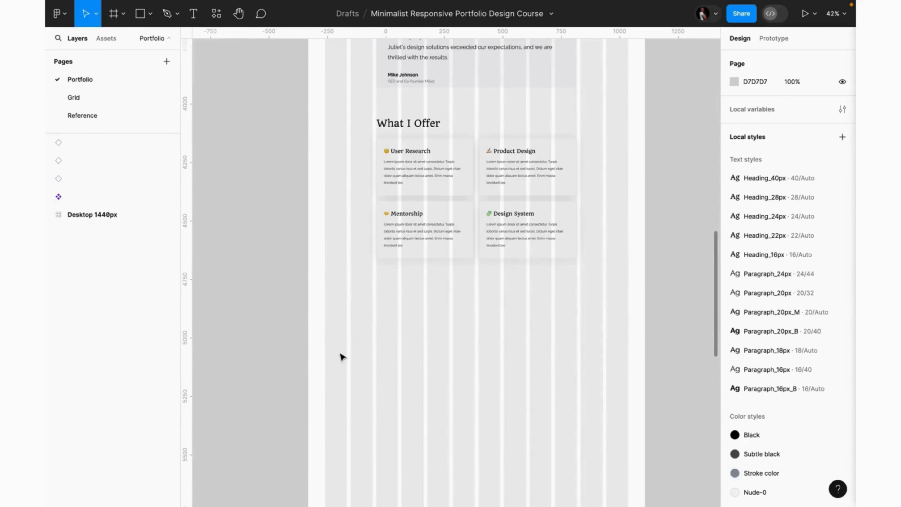
{"action": "key", "text": "f"}
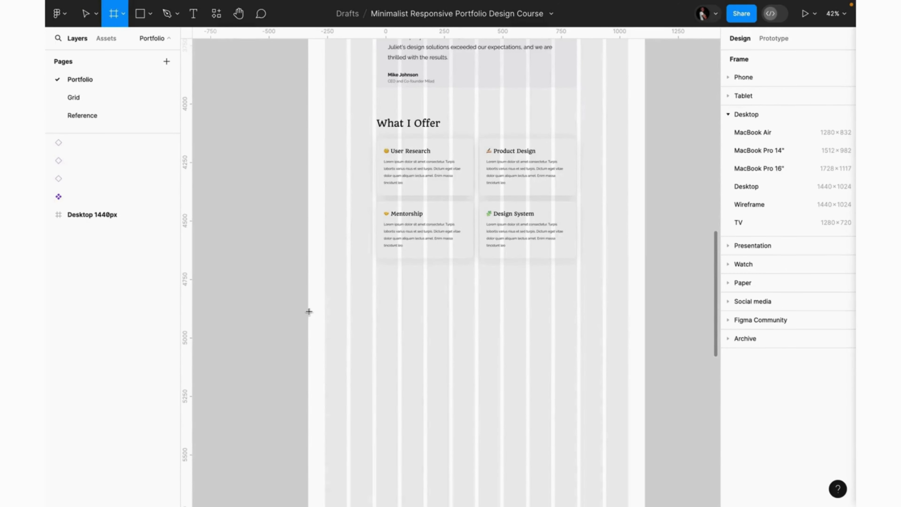
{"action": "left_click_drag", "start_coordinate": [308, 309], "coordinate": [645, 424]}
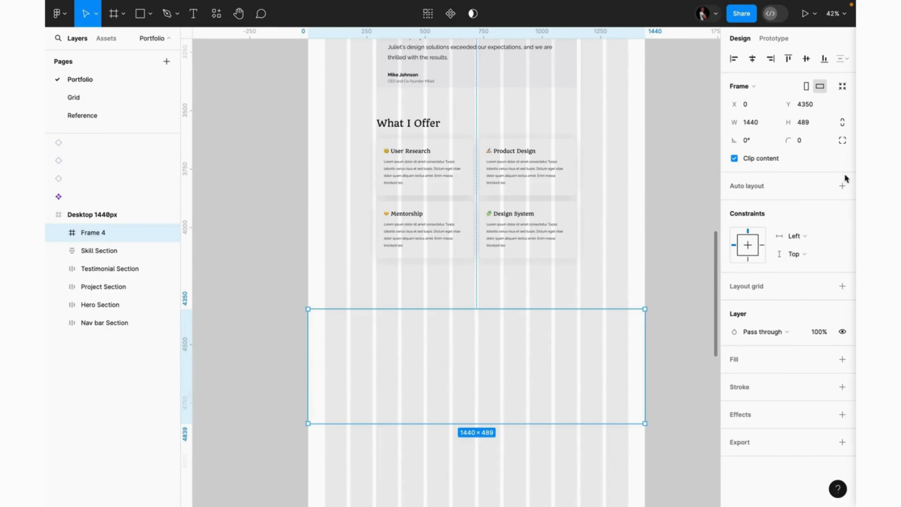
Step: Add auto layout to the new frame with vertical padding 64 and a fixed width of 1440
{"action": "left_click", "coordinate": [843, 186]}
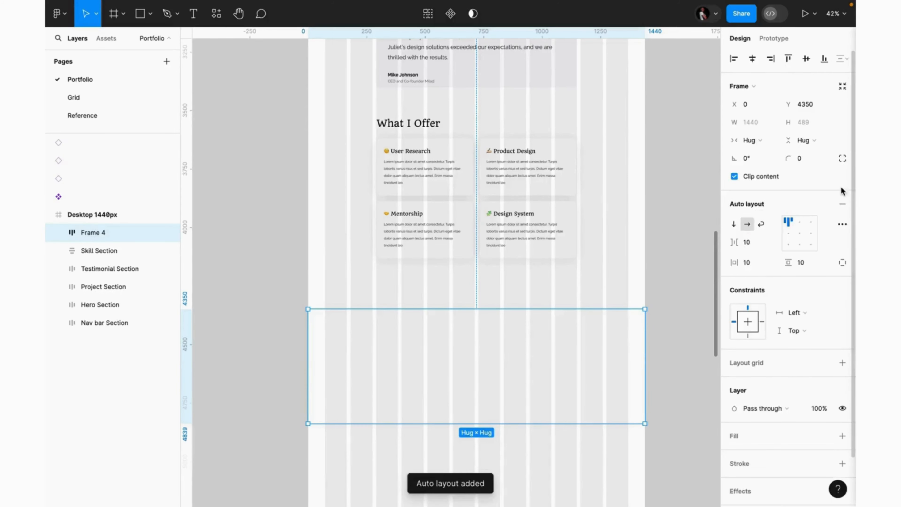
{"action": "left_click", "coordinate": [807, 259]}
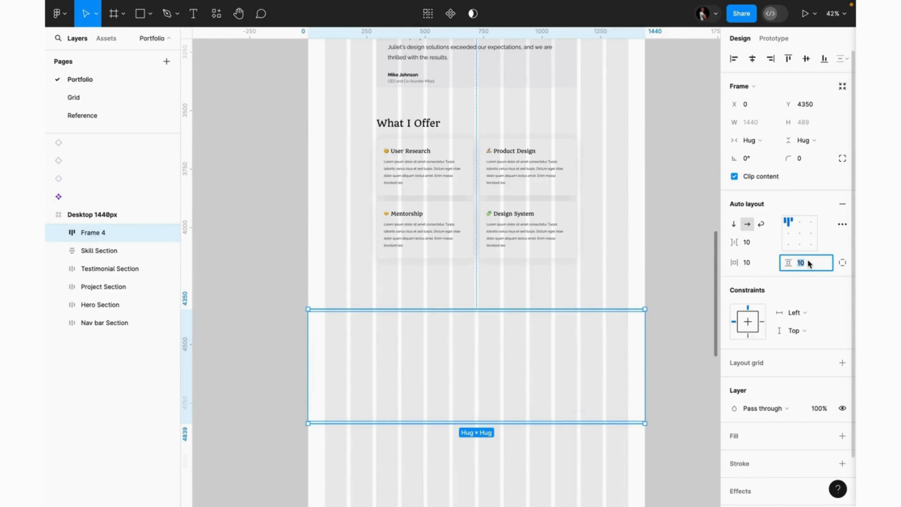
{"action": "type", "text": "64"}
{"action": "key", "text": "Return"}
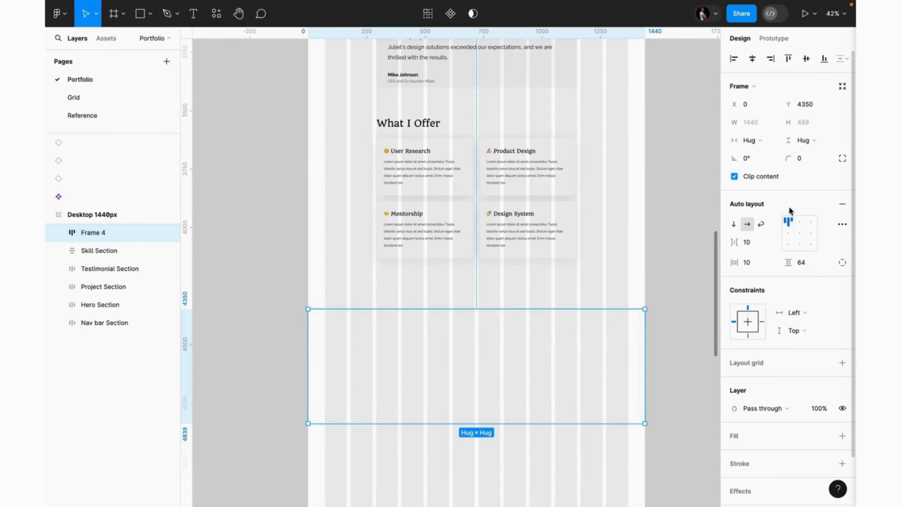
{"action": "left_click", "coordinate": [770, 140]}
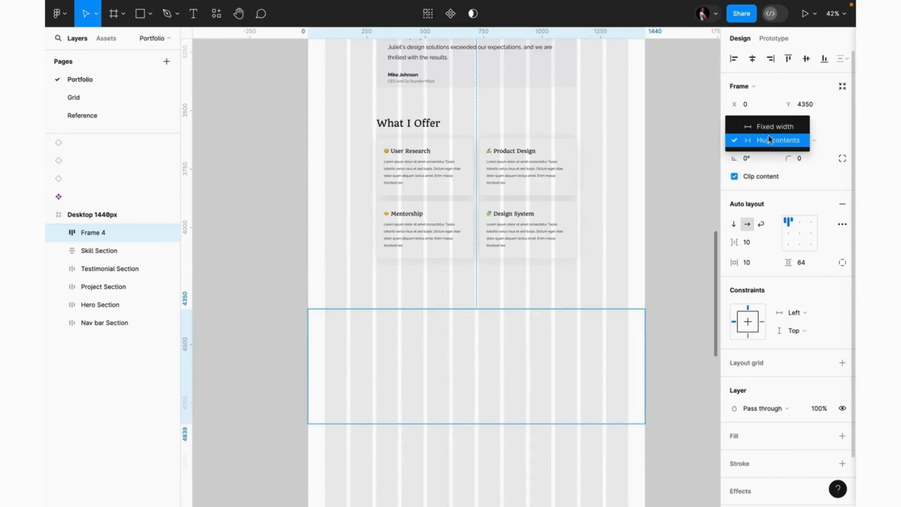
{"action": "left_click", "coordinate": [768, 127]}
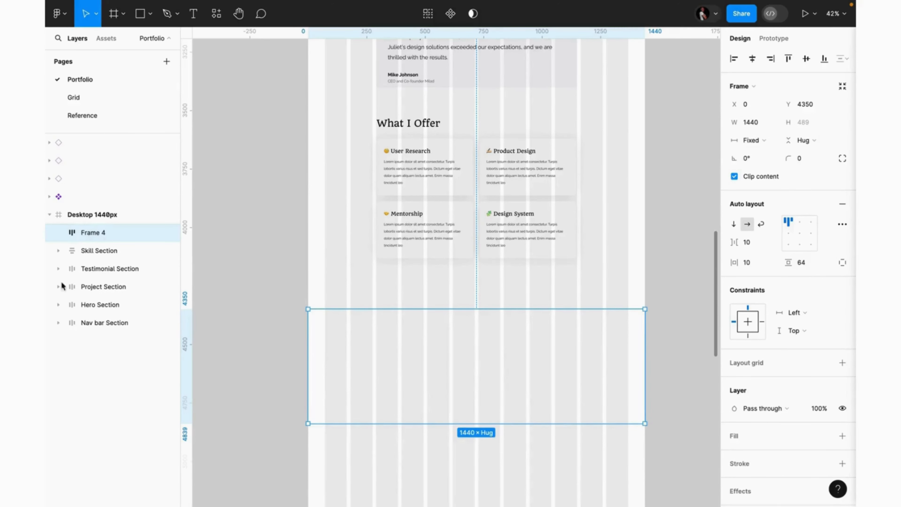
Step: Rename the new frame below the Skill Section as "About me Section"
{"action": "double_click", "coordinate": [101, 234]}
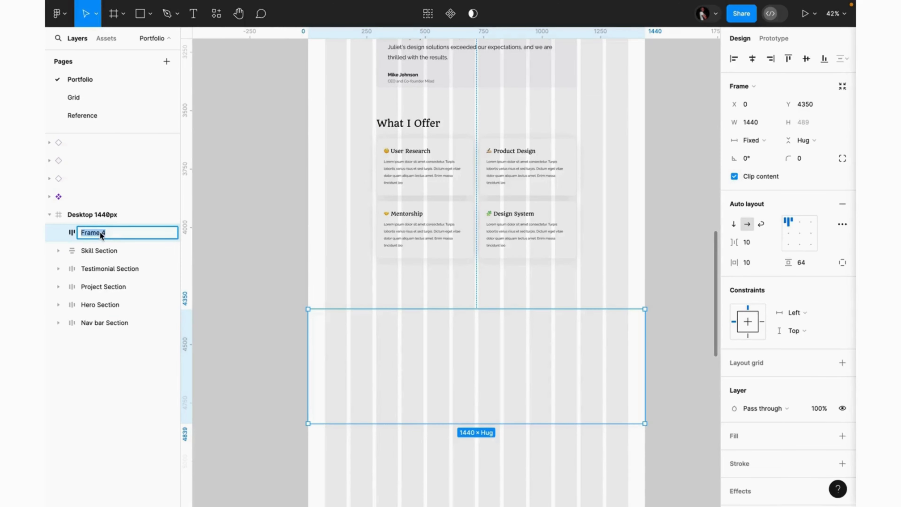
{"action": "type", "text": "About me Section"}
{"action": "key", "text": "Return"}
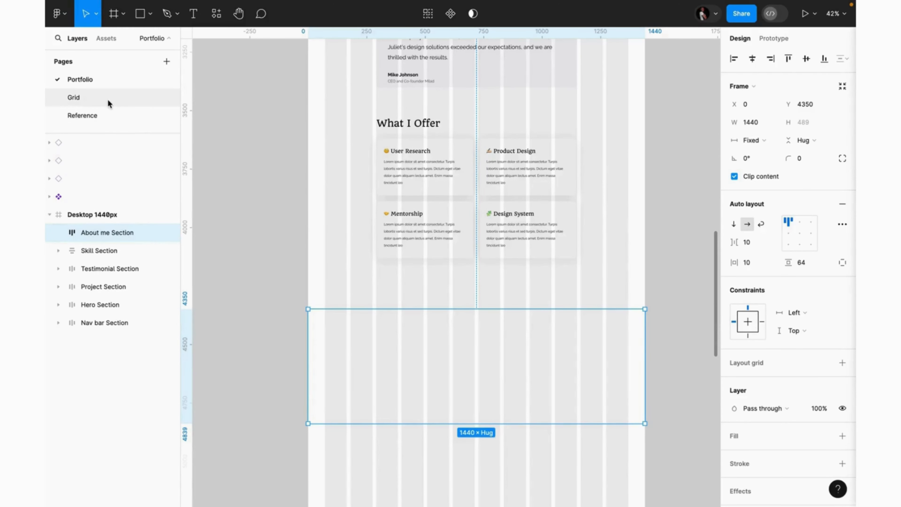
Step: Move the Reference page above Grid and copy its "What sets me apart" paragraph into the Portfolio page's About me Section
{"action": "left_click", "coordinate": [108, 116]}
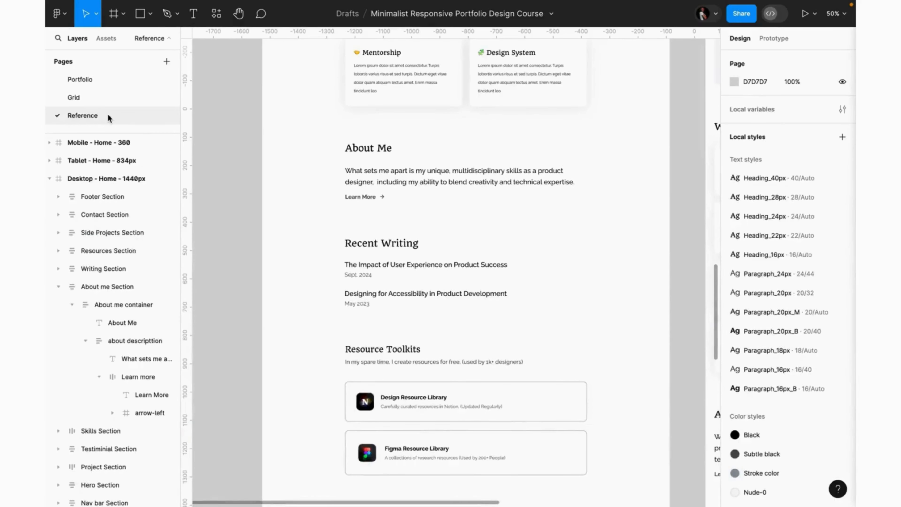
{"action": "left_click_drag", "start_coordinate": [90, 115], "coordinate": [98, 87]}
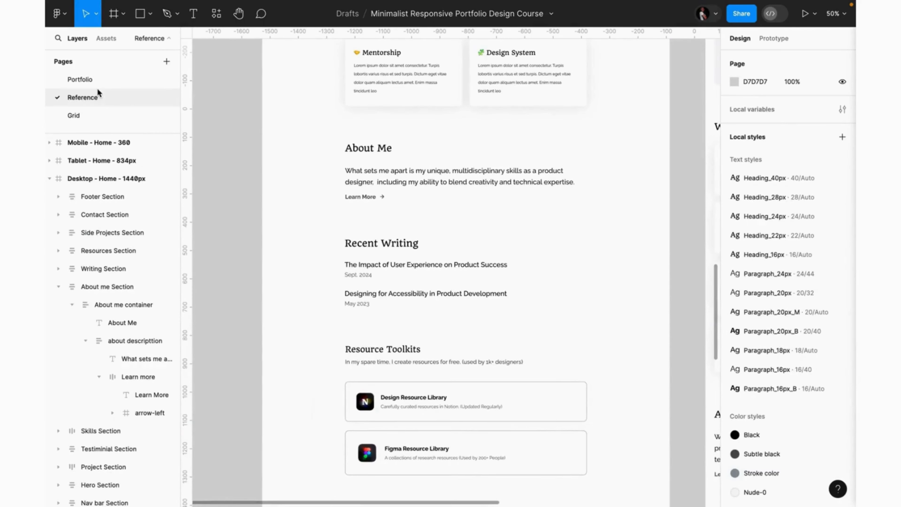
{"action": "left_click", "coordinate": [368, 174], "text": "ctrl"}
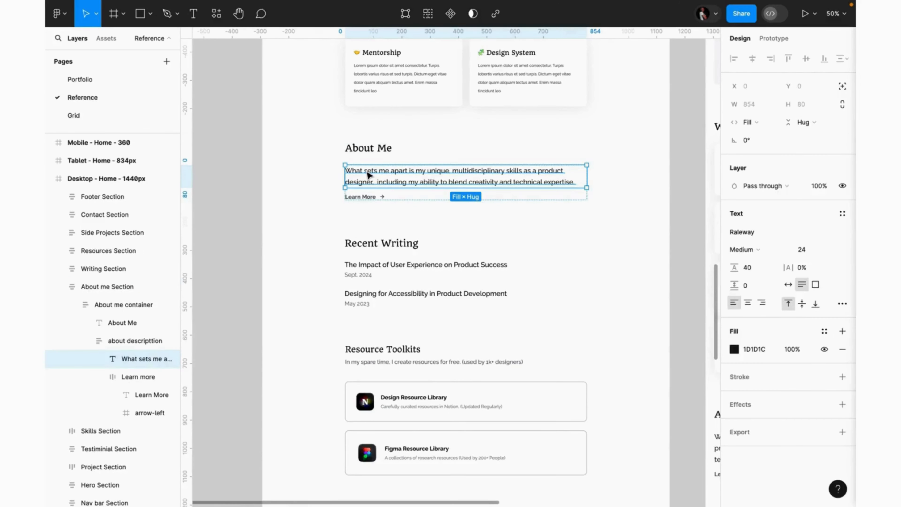
{"action": "left_click", "coordinate": [100, 78]}
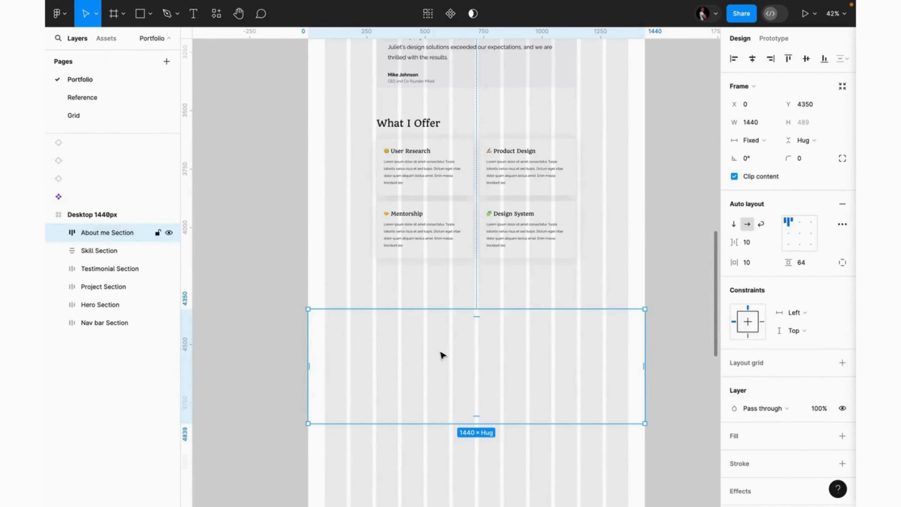
{"action": "type", "text": "What sets me apart is my unique, multidisciplinary skills as a product designer, including my ability to blend creativity and technical expertise."}
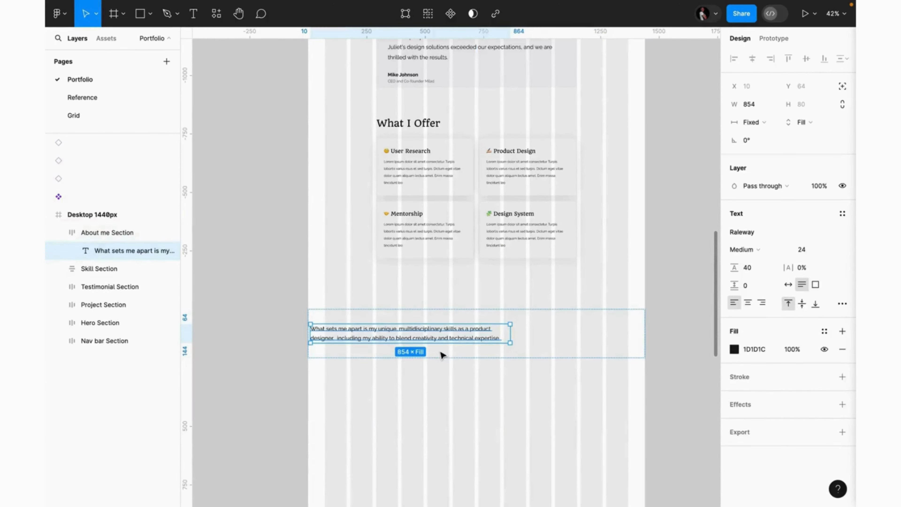
Step: Add an "About Me" text to the About me Section and apply the Heading_40px text style to it
{"action": "left_click", "coordinate": [535, 336]}
{"action": "key", "text": "t"}
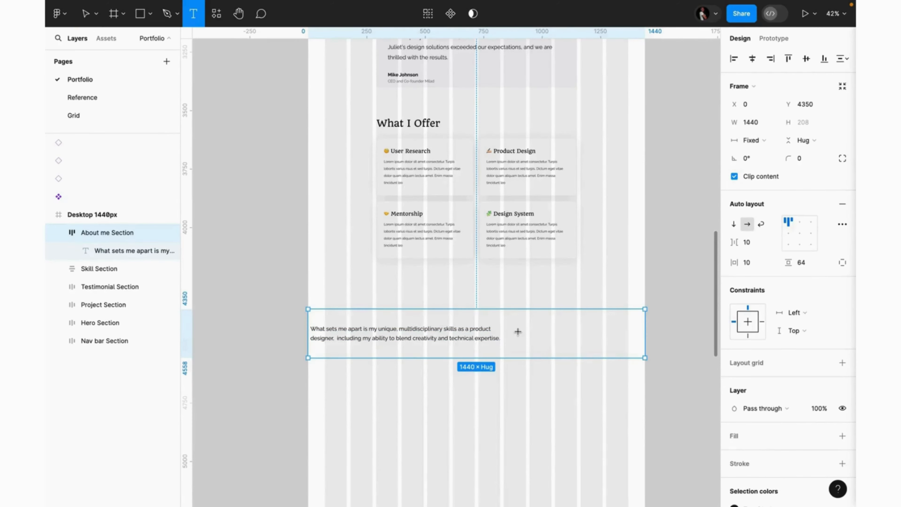
{"action": "left_click", "coordinate": [518, 331]}
{"action": "type", "text": "Abo"}
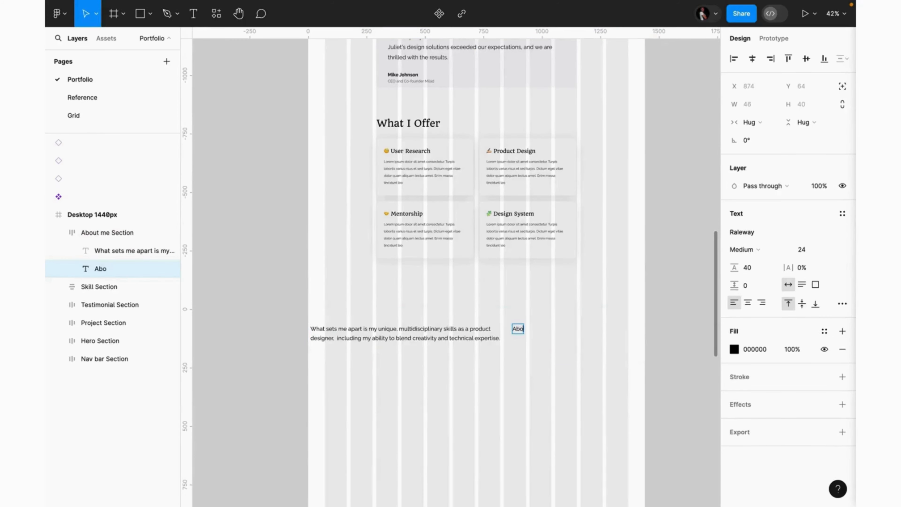
{"action": "type", "text": "ut Me"}
{"action": "key", "text": "Escape"}
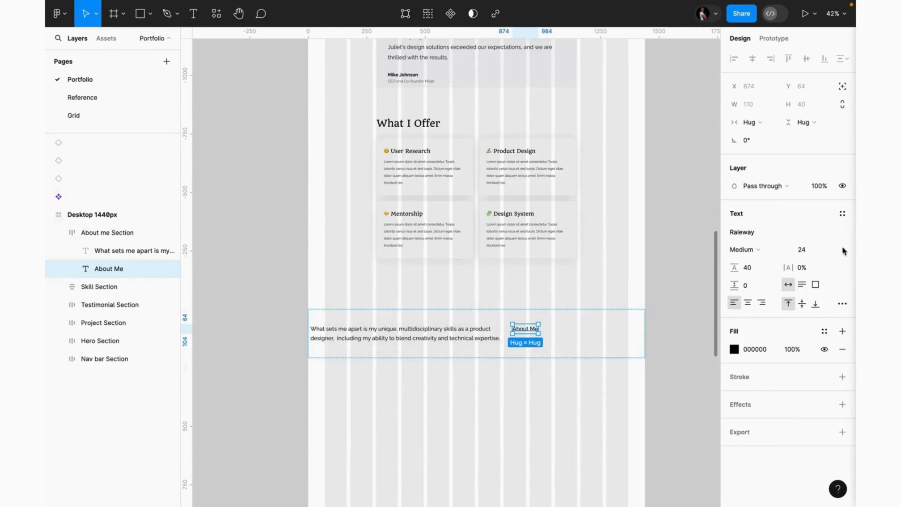
{"action": "left_click", "coordinate": [843, 214]}
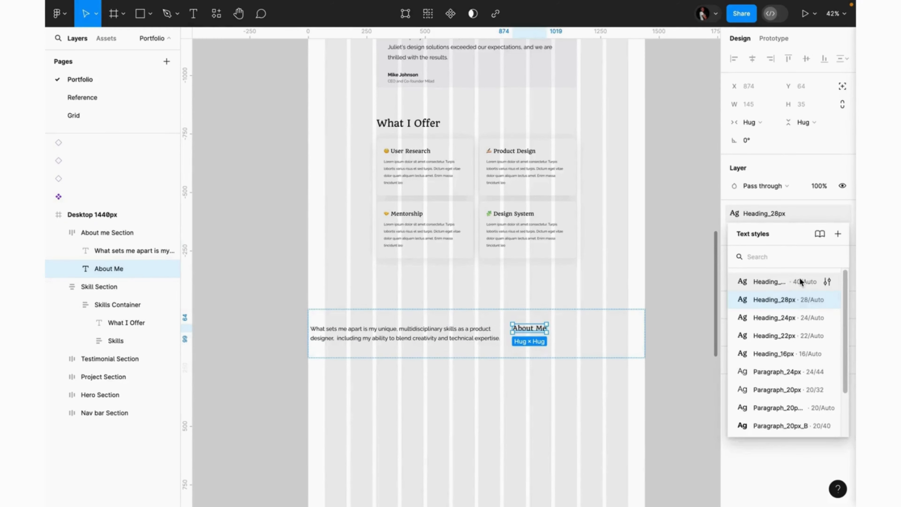
{"action": "left_click", "coordinate": [799, 279]}
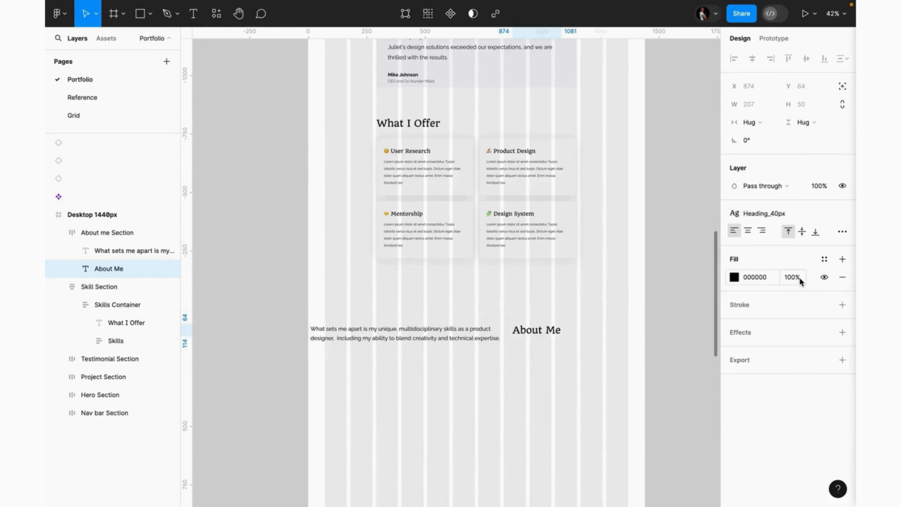
Step: Wrap the "What sets me apart" paragraph and the "About Me" heading in a vertical auto layout frame
{"action": "left_click", "coordinate": [402, 338], "text": "shift"}
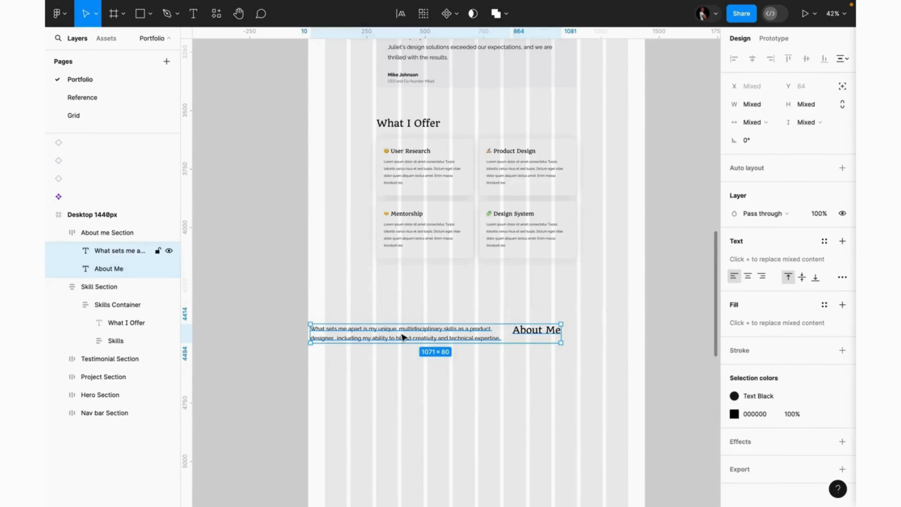
{"action": "key", "text": "shift+a"}
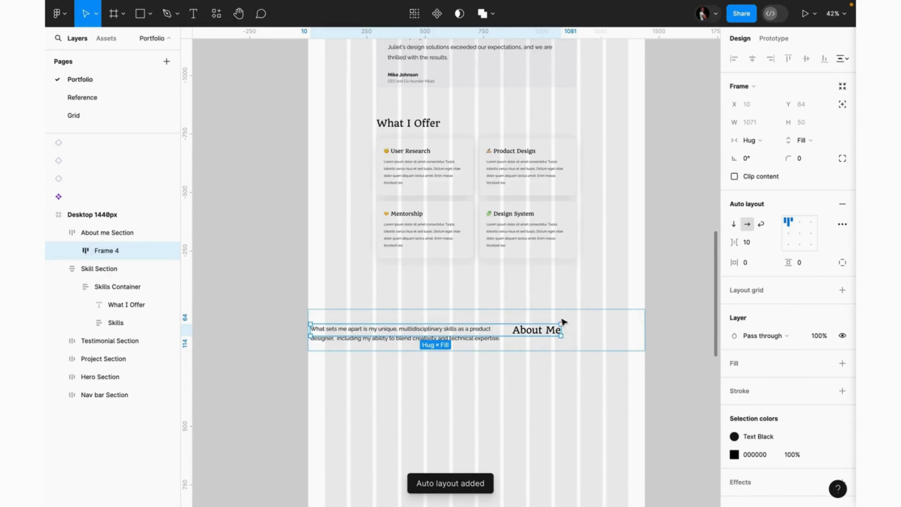
{"action": "left_click", "coordinate": [733, 228]}
Step: Align the paragraph's text to the vertical middle and set the height of its parent frame to Hug contents
{"action": "left_click", "coordinate": [473, 345]}
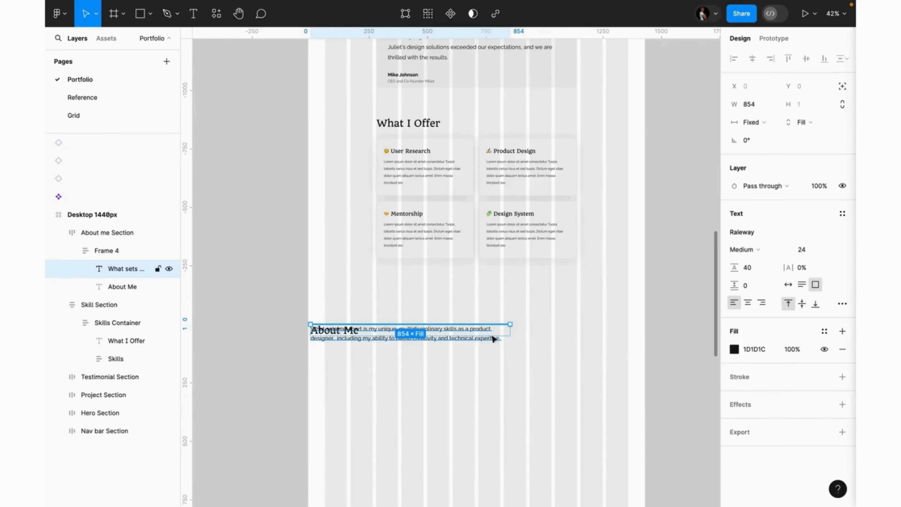
{"action": "left_click", "coordinate": [803, 309]}
{"action": "left_click", "coordinate": [511, 332]}
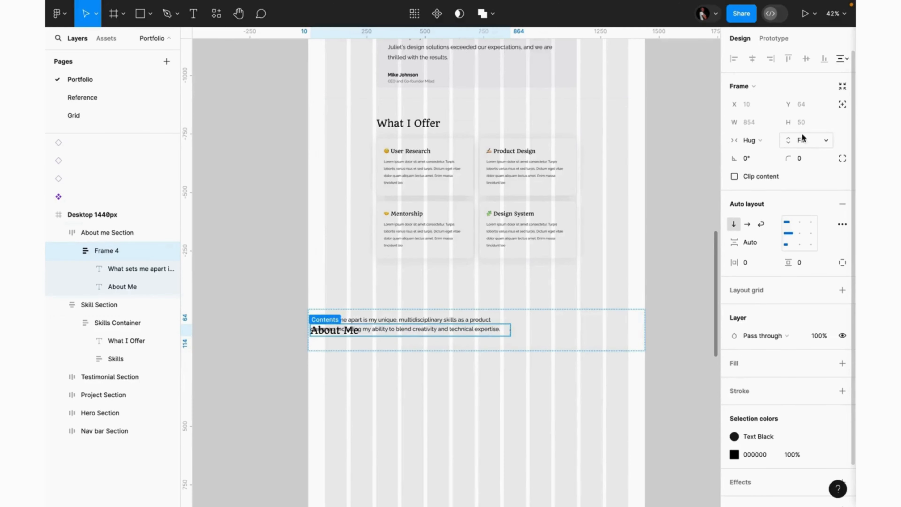
{"action": "left_click", "coordinate": [816, 140]}
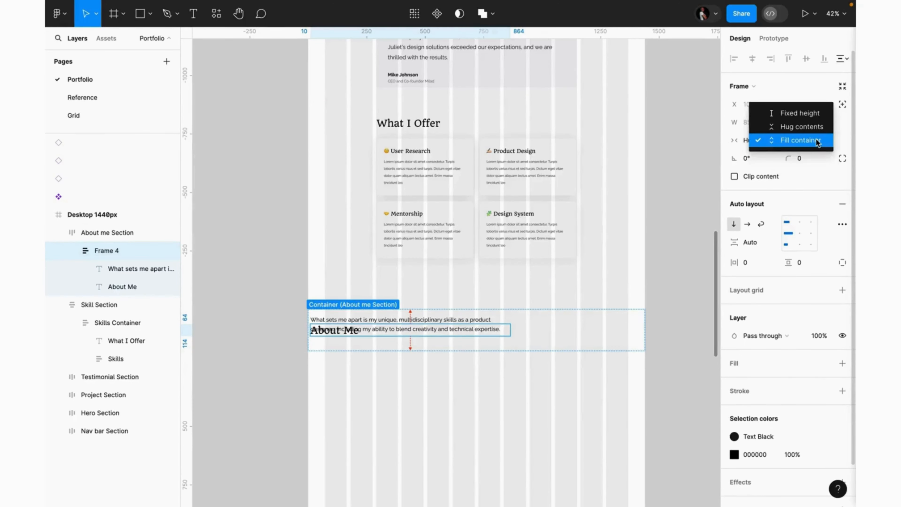
{"action": "left_click", "coordinate": [807, 127]}
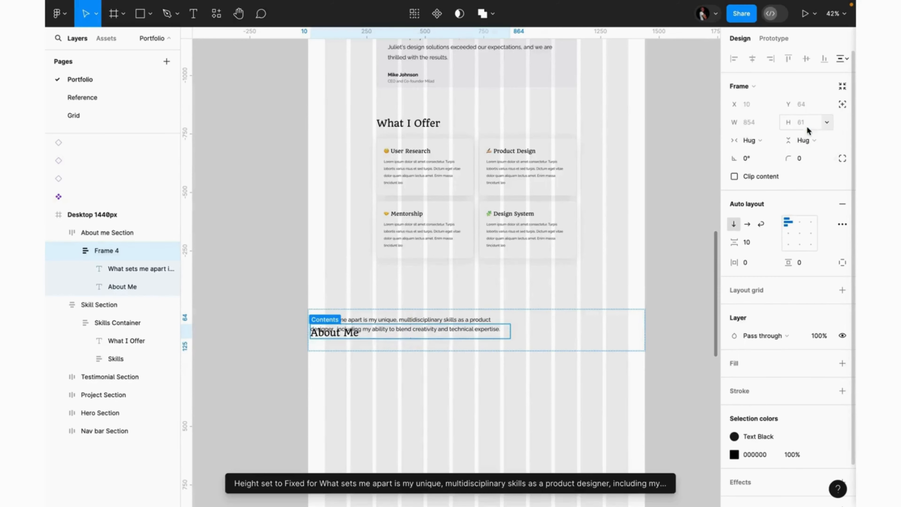
Step: Resize the paragraph to a height of about 62 and move the "About Me" heading above it in the frame
{"action": "left_click", "coordinate": [485, 335]}
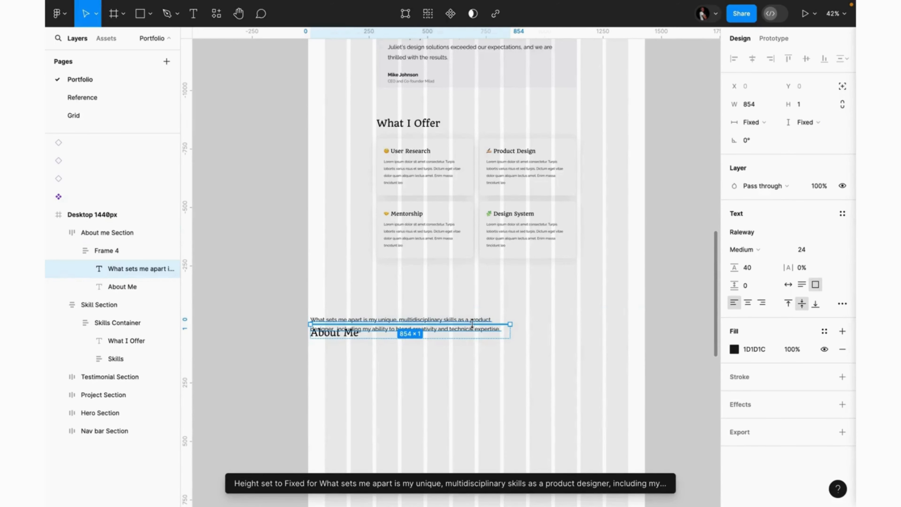
{"action": "left_click_drag", "start_coordinate": [473, 324], "coordinate": [471, 310]}
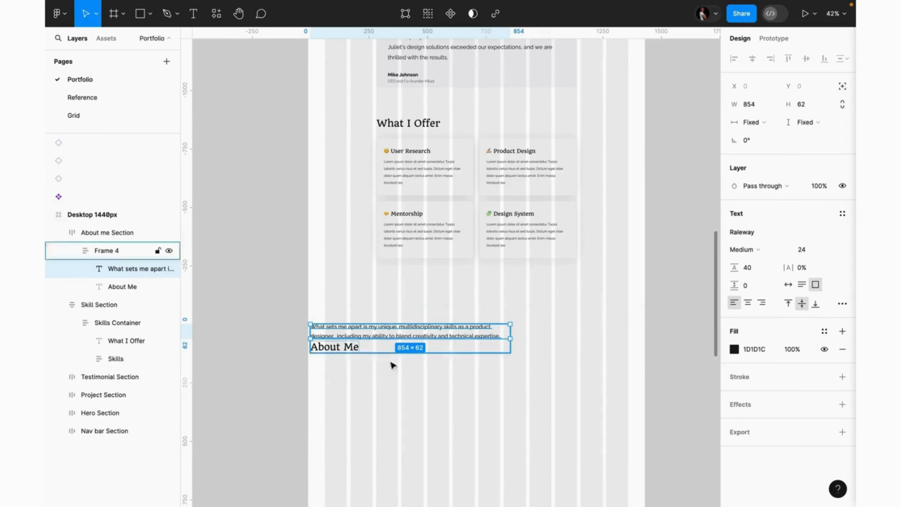
{"action": "left_click", "coordinate": [349, 352]}
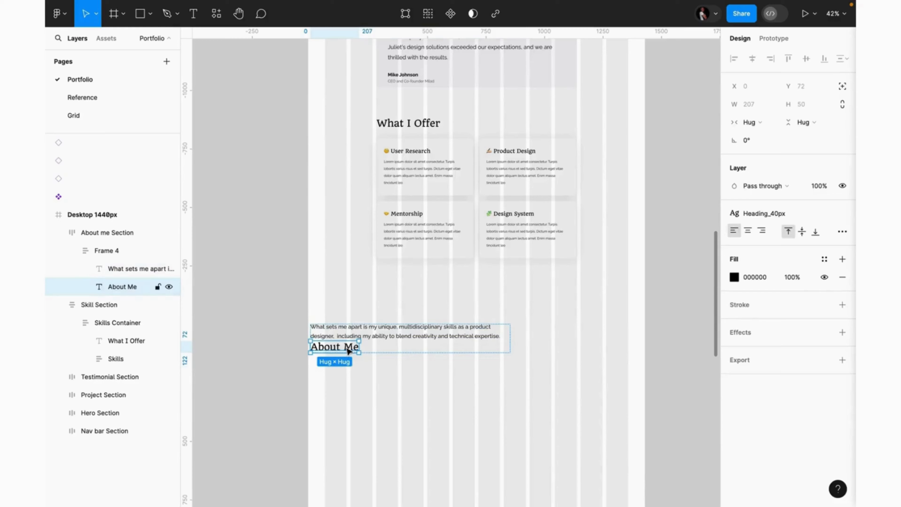
{"action": "left_click_drag", "start_coordinate": [348, 351], "coordinate": [409, 334]}
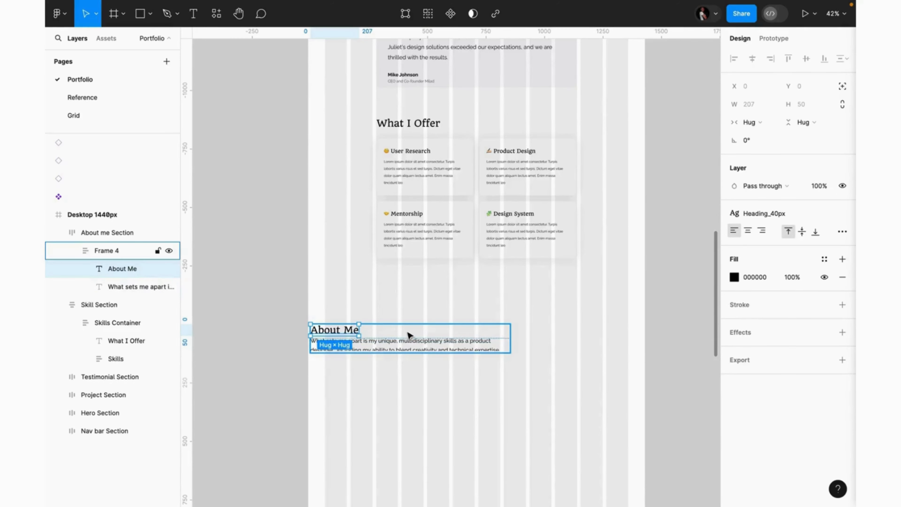
{"action": "left_click", "coordinate": [410, 336]}
Step: Center the content of the About me Section and set the section's height to Hug contents
{"action": "left_click", "coordinate": [503, 315]}
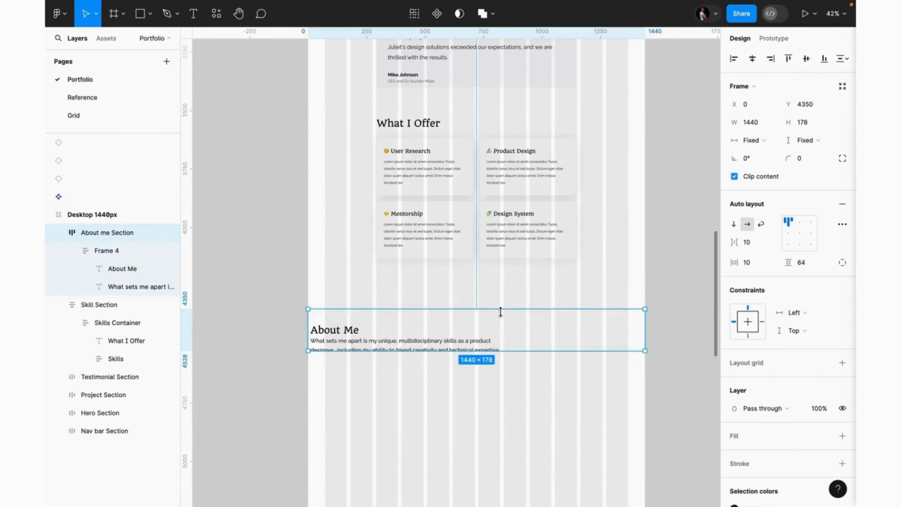
{"action": "left_click", "coordinate": [800, 234]}
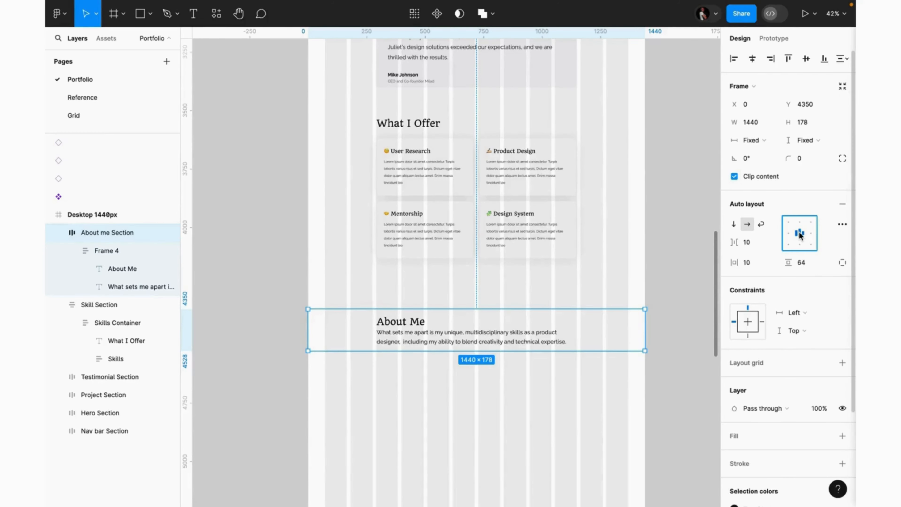
{"action": "left_click", "coordinate": [824, 142]}
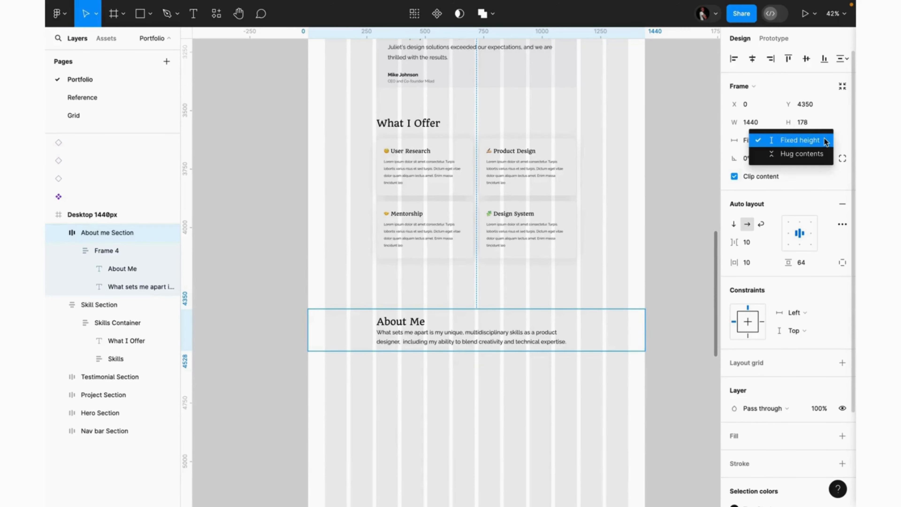
{"action": "left_click", "coordinate": [810, 154]}
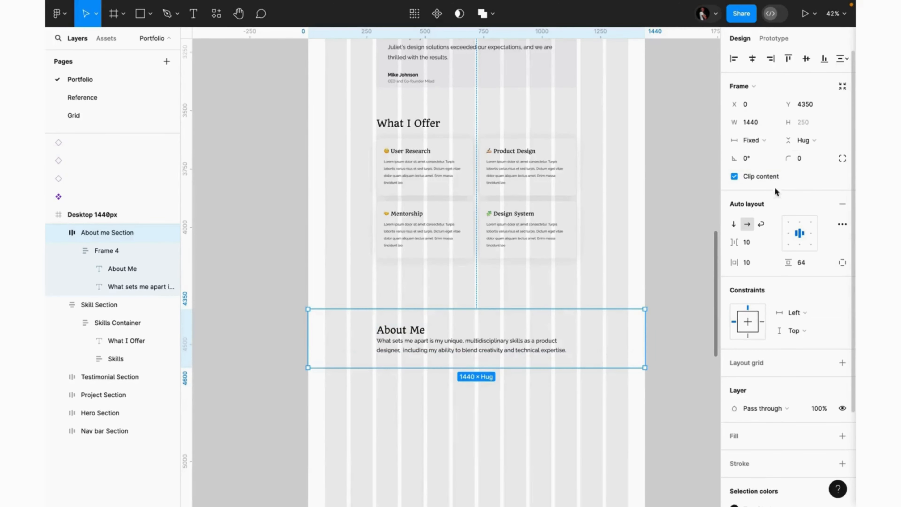
Step: Measure the heading-to-paragraph gap on the Reference page and set the spacing of the Portfolio page's About Me text frame to 40
{"action": "double_click", "coordinate": [475, 347]}
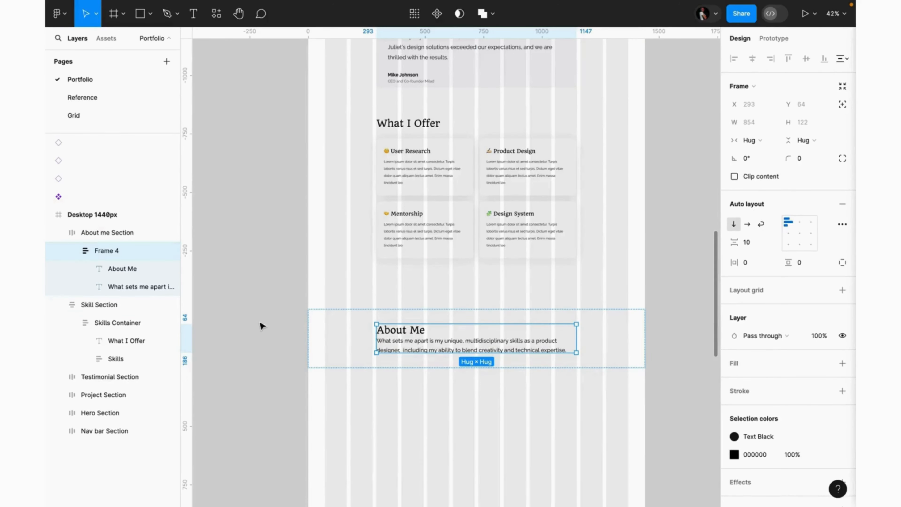
{"action": "left_click", "coordinate": [100, 98]}
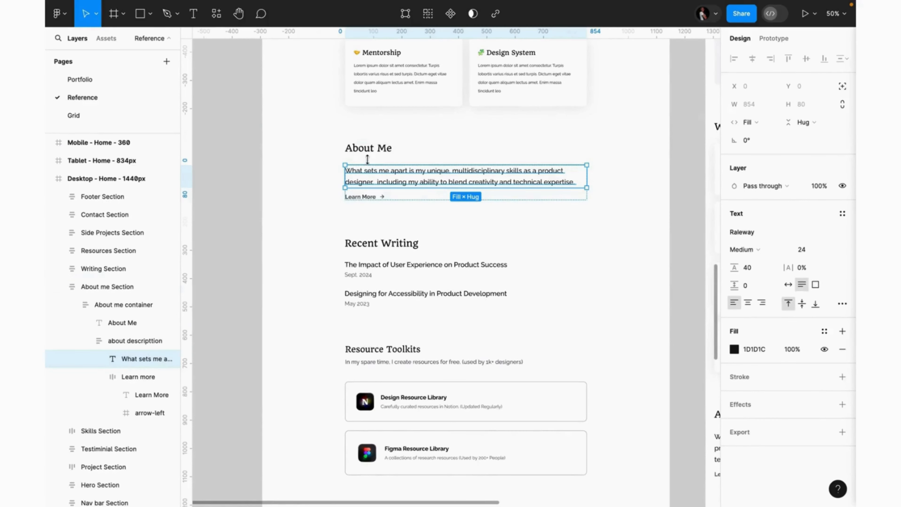
{"action": "key", "text": "alt"}
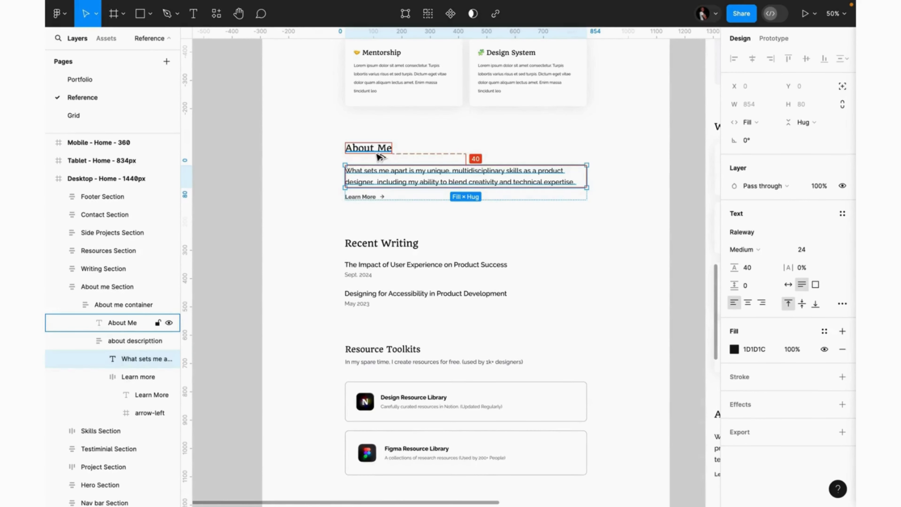
{"action": "left_click", "coordinate": [85, 80]}
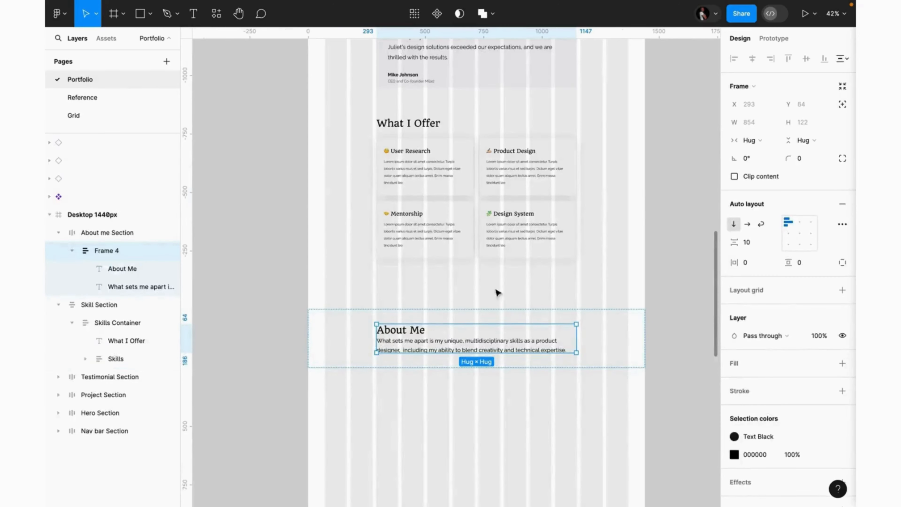
{"action": "left_click", "coordinate": [747, 245]}
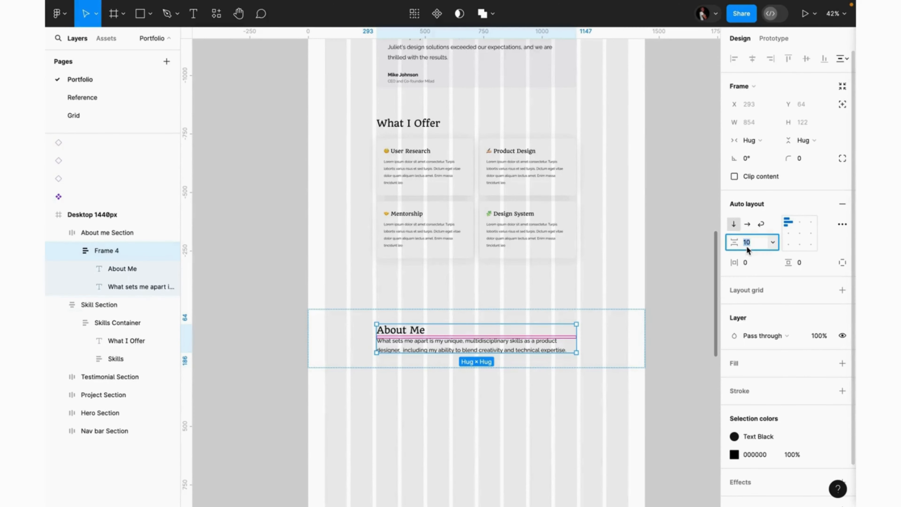
{"action": "type", "text": "40"}
{"action": "key", "text": "Return"}
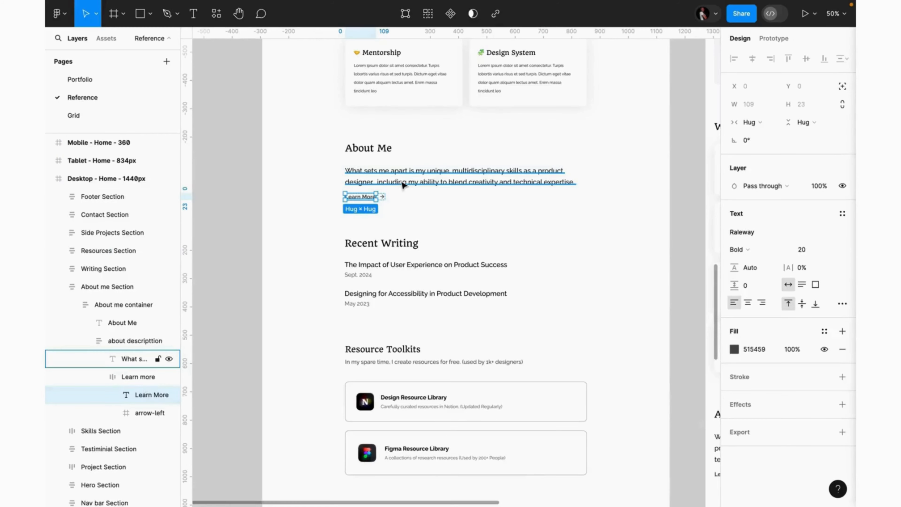
Step: Inspect the "Learn more" link under the About Me description on the Reference page and return to the Portfolio page
{"action": "left_click", "coordinate": [403, 187]}
{"action": "left_click", "coordinate": [372, 199]}
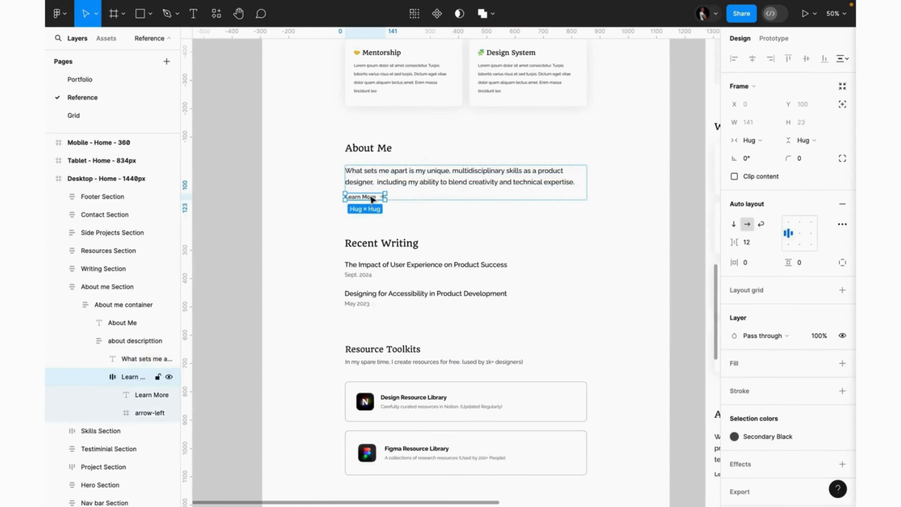
{"action": "left_click", "coordinate": [110, 81]}
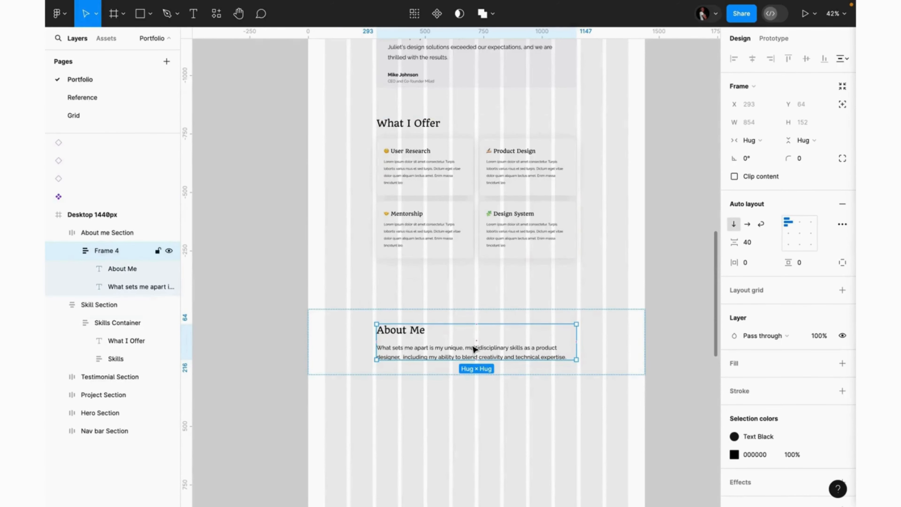
Step: Add a text layer reading "Learn More" inside the About Me section's inner frame
{"action": "key", "text": "t"}
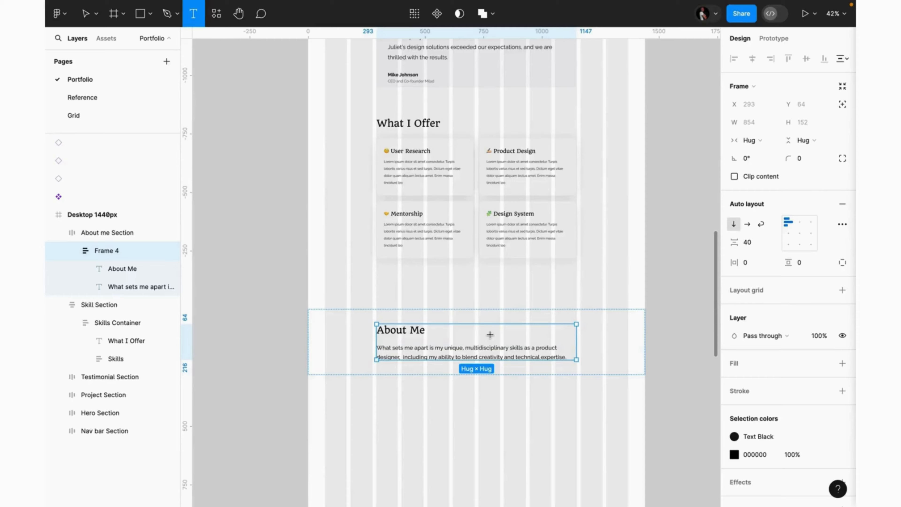
{"action": "left_click", "coordinate": [490, 334]}
{"action": "type", "text": "Lea"}
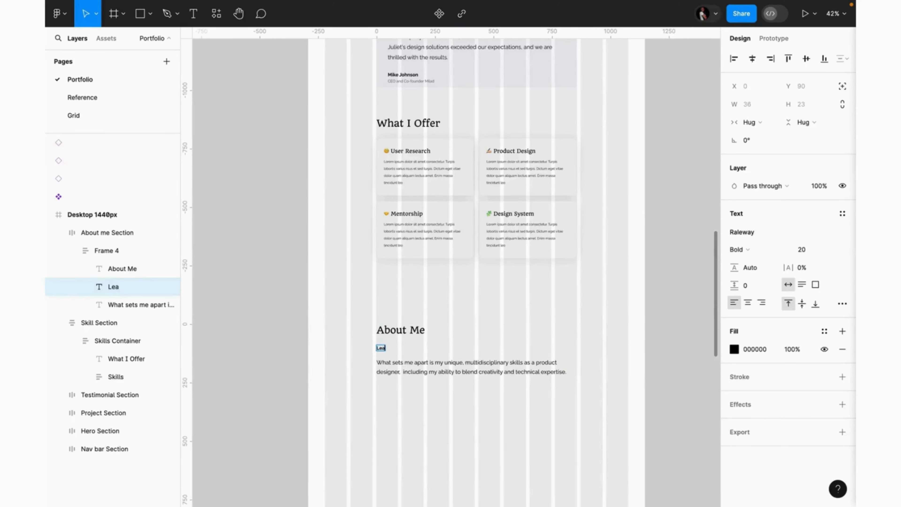
{"action": "type", "text": "rn More"}
{"action": "key", "text": "Escape"}
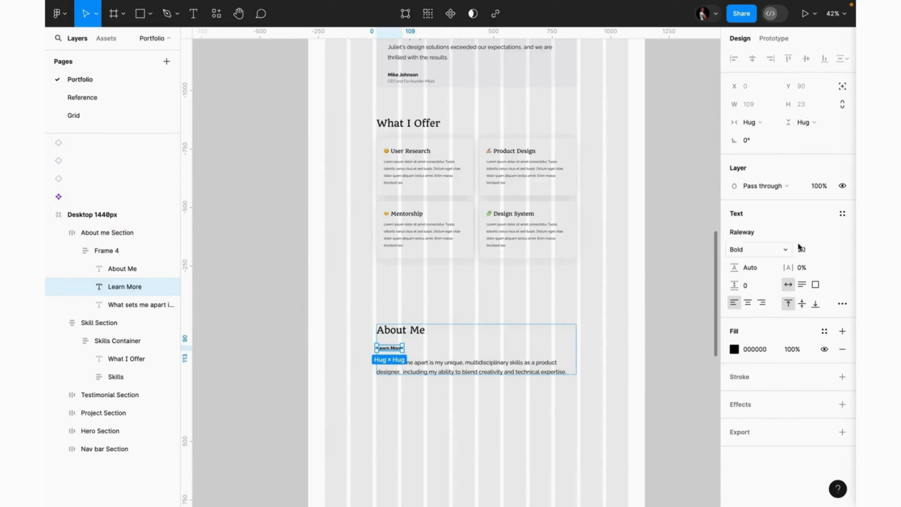
Step: Apply the Paragraph_20px_B text style and the Subtle black colour style to the Learn More text
{"action": "left_click", "coordinate": [842, 217]}
{"action": "scroll", "coordinate": [792, 358], "scroll_direction": "down", "scroll_amount": 2}
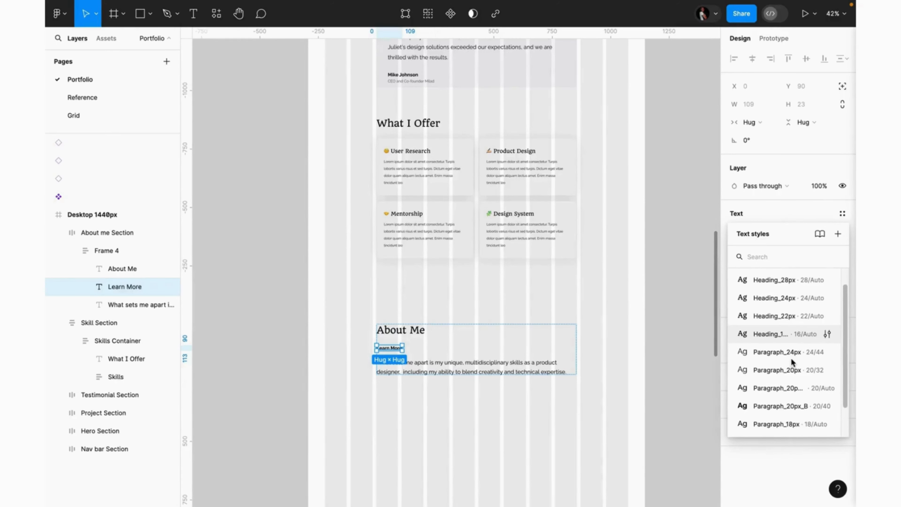
{"action": "left_click", "coordinate": [781, 406]}
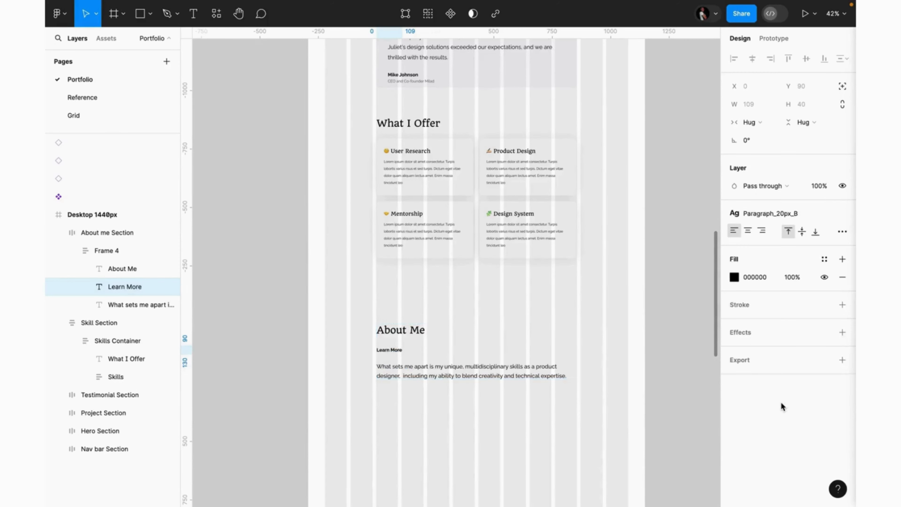
{"action": "left_click", "coordinate": [825, 260]}
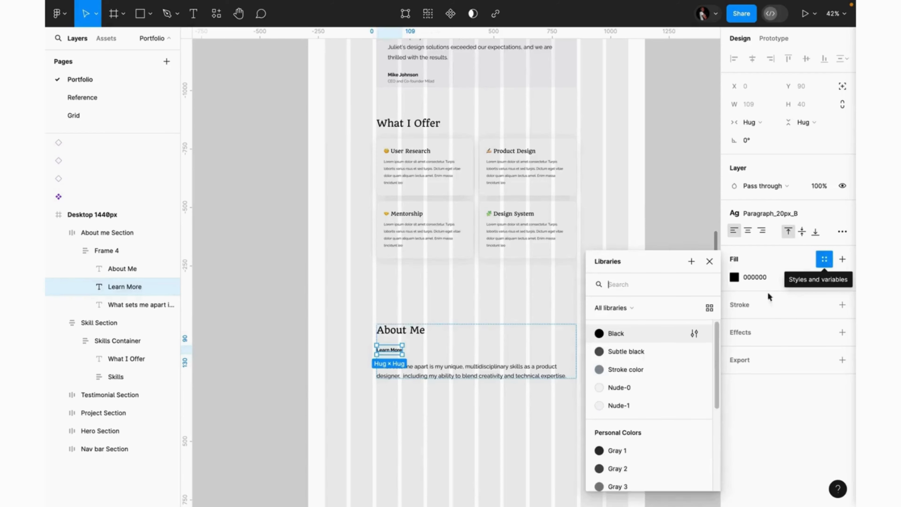
{"action": "left_click", "coordinate": [622, 371]}
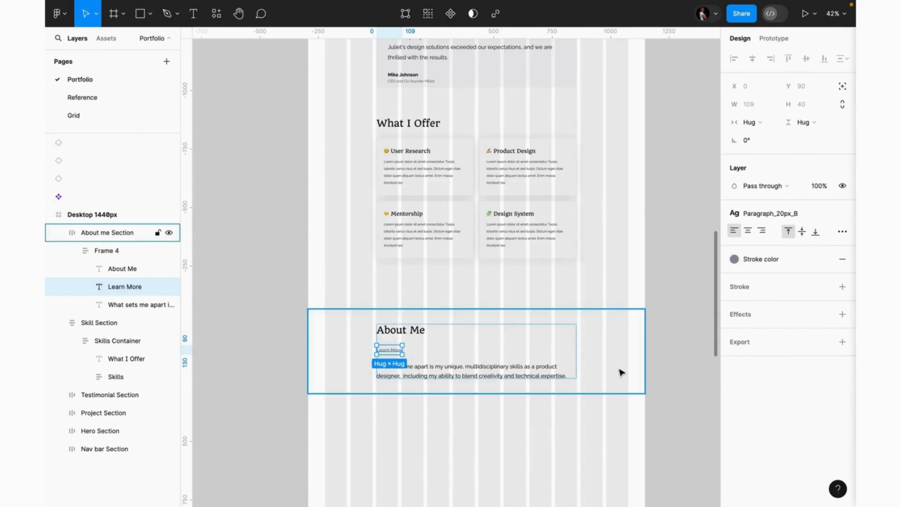
{"action": "left_click", "coordinate": [757, 259]}
{"action": "left_click", "coordinate": [618, 352]}
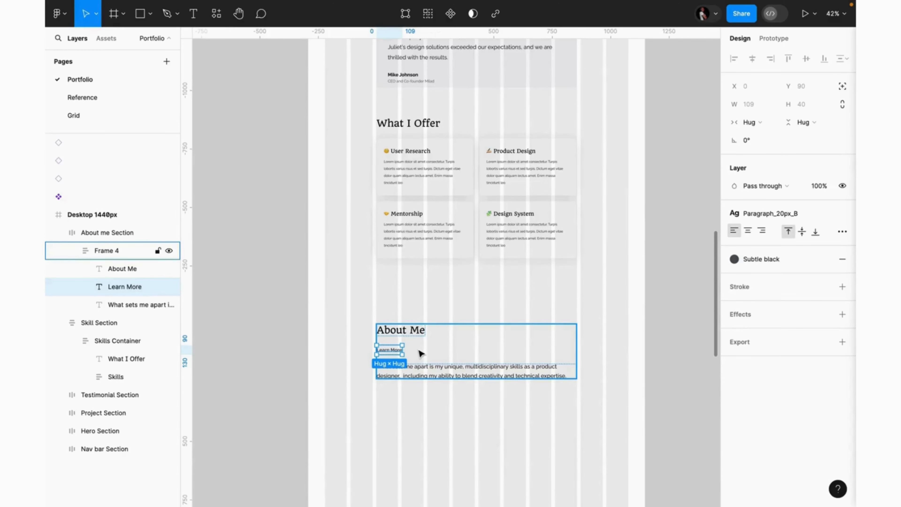
Step: Insert the arrow-right icon from the Feather Icons plugin and move it into the About Me frame, directly below Learn More
{"action": "key", "text": "shift+i"}
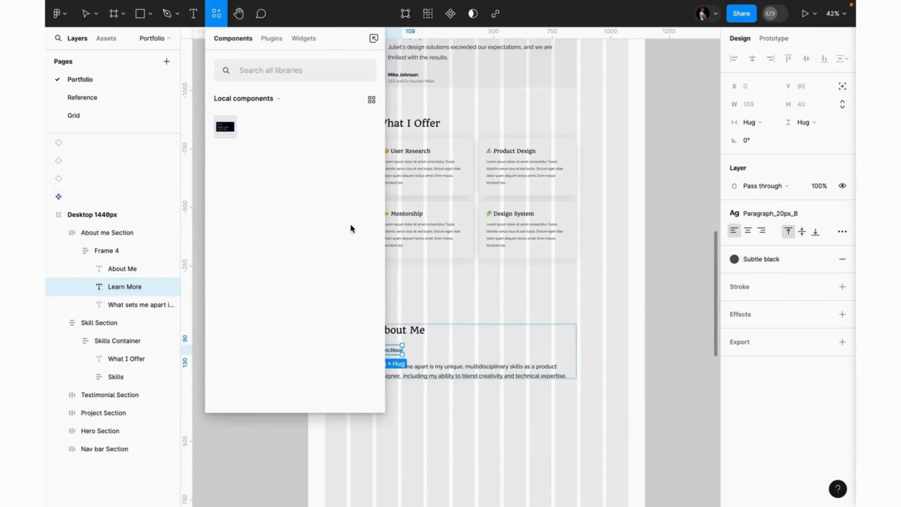
{"action": "left_click", "coordinate": [270, 36]}
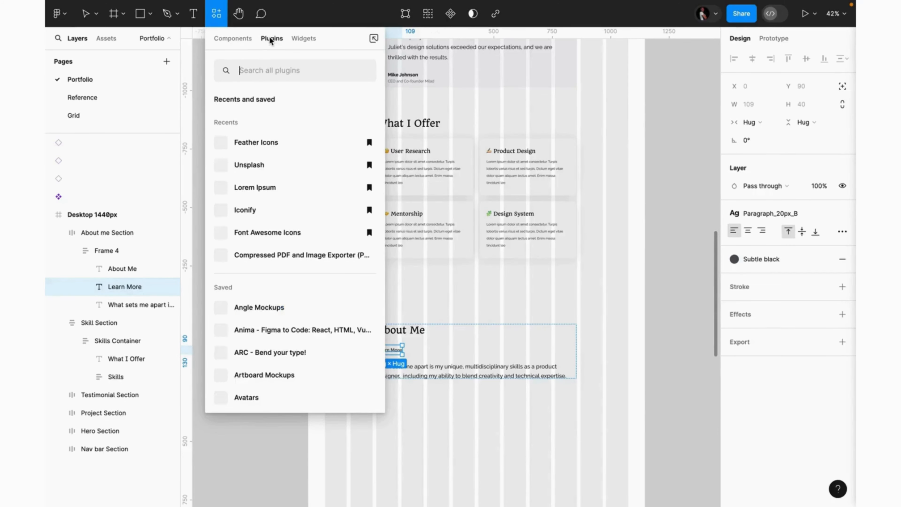
{"action": "left_click", "coordinate": [274, 143]}
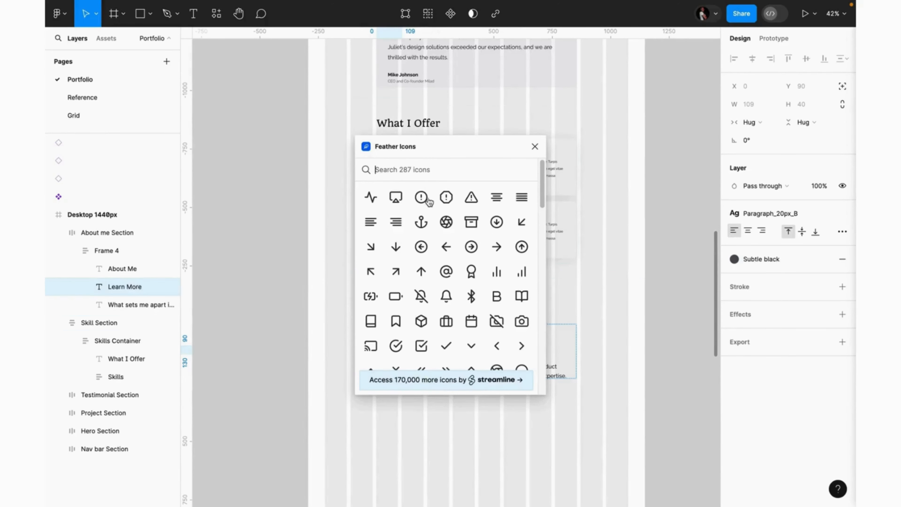
{"action": "left_click", "coordinate": [497, 249]}
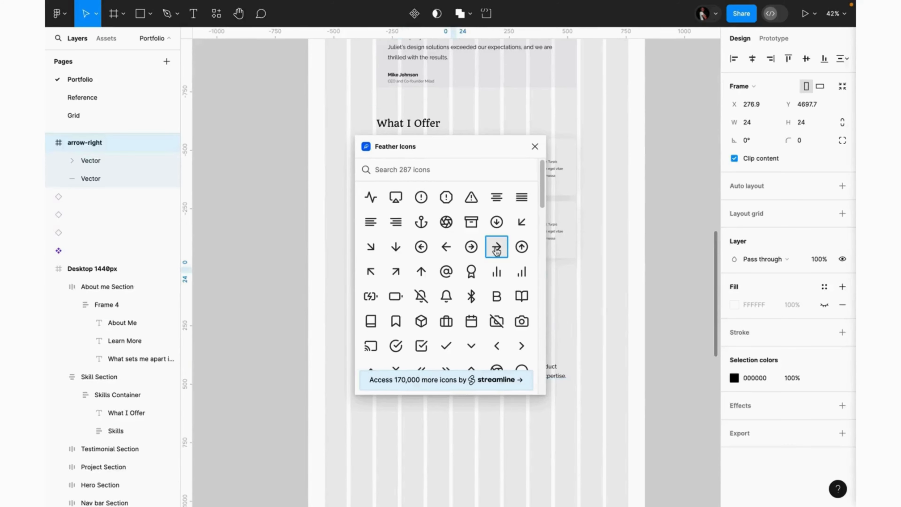
{"action": "left_click", "coordinate": [535, 146]}
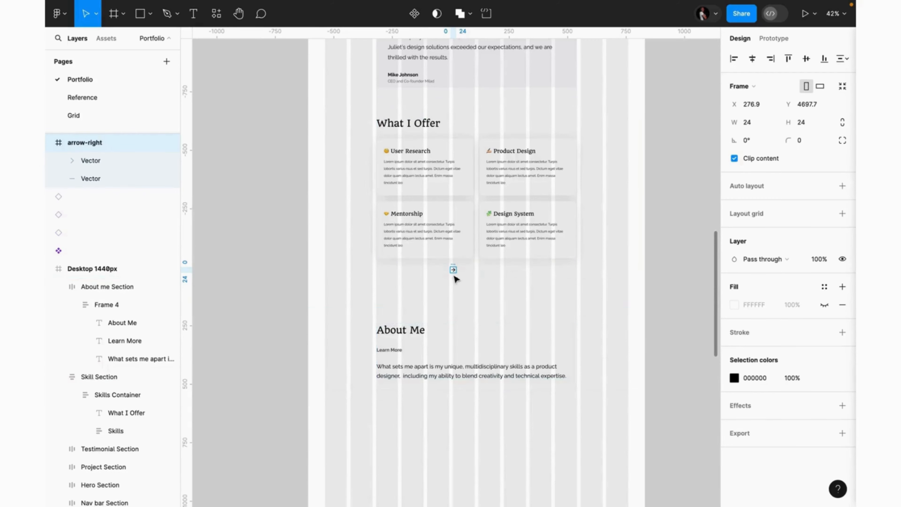
{"action": "left_click_drag", "start_coordinate": [456, 268], "coordinate": [439, 359]}
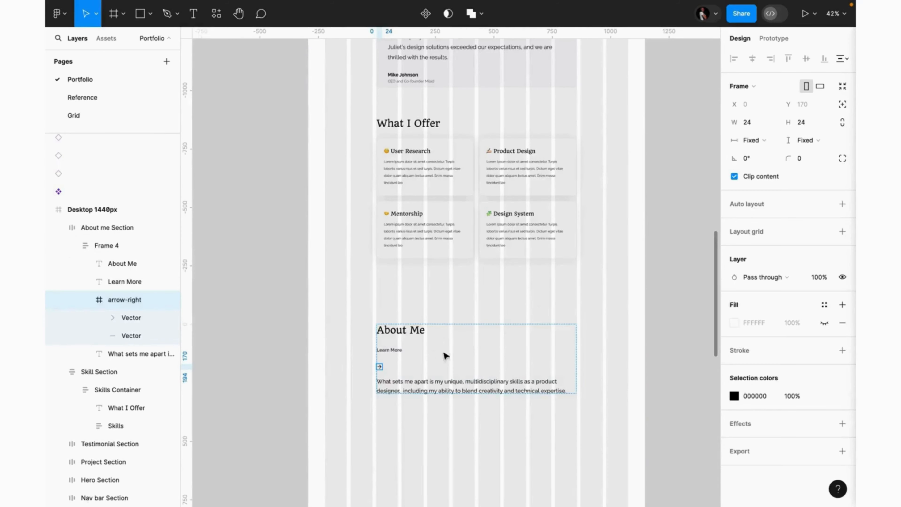
Step: Constrain the arrow icon's proportions and resize it to 20 by 20
{"action": "left_click", "coordinate": [843, 123]}
{"action": "left_click", "coordinate": [810, 125]}
{"action": "type", "text": "20"}
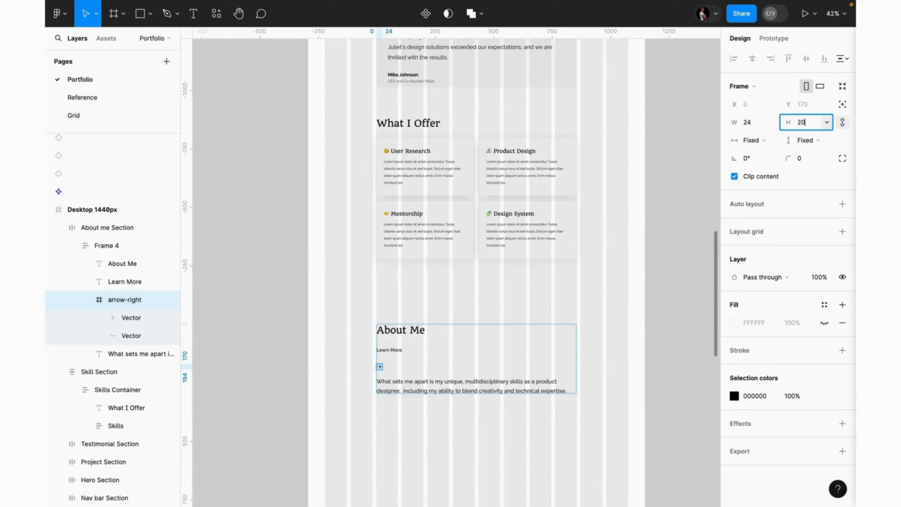
{"action": "key", "text": "Return"}
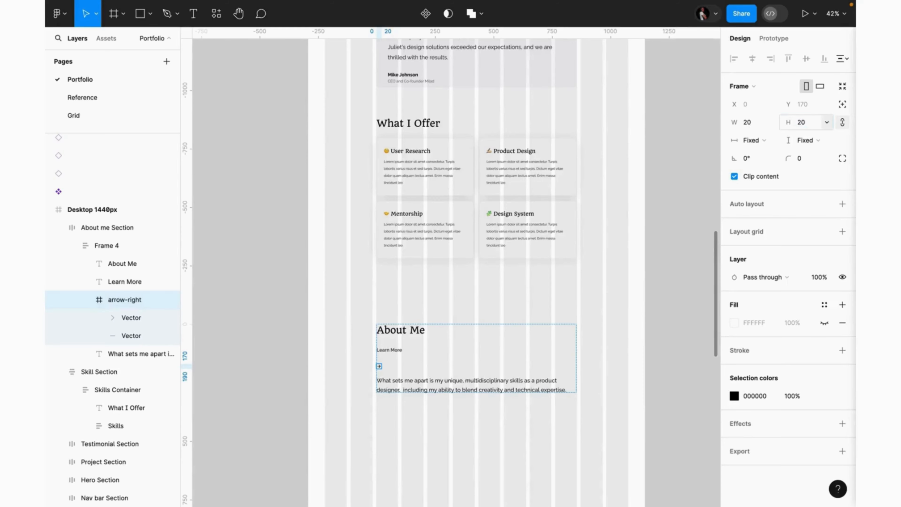
Step: Wrap the Learn More text and arrow icon in a horizontal auto layout with centred alignment
{"action": "left_click", "coordinate": [382, 350], "text": "shift"}
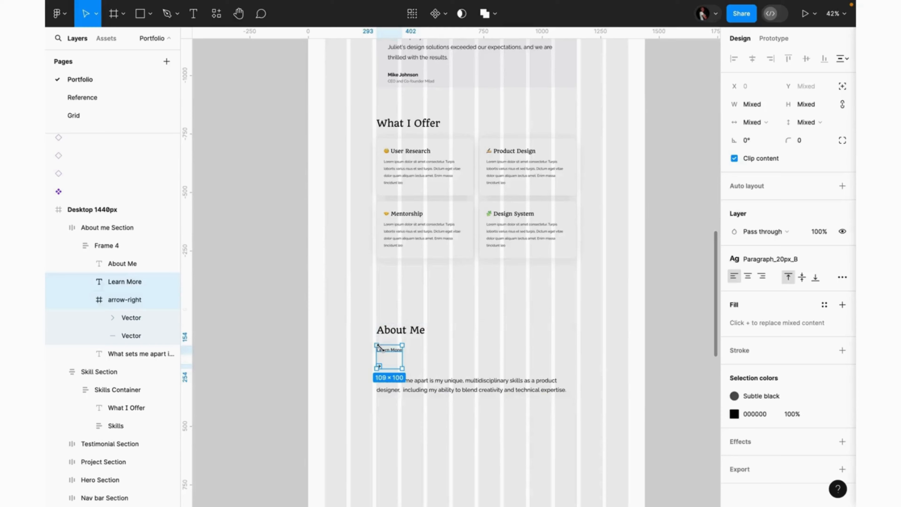
{"action": "key", "text": "shift+a"}
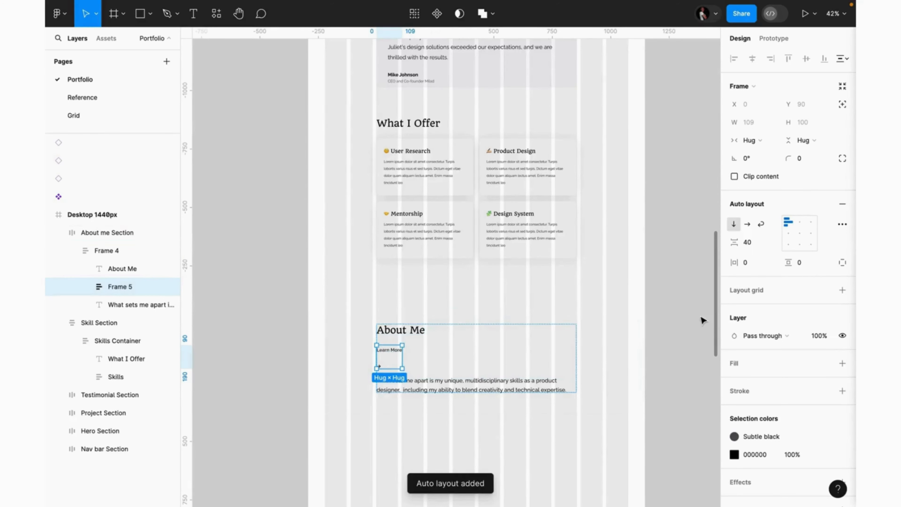
{"action": "left_click", "coordinate": [748, 224]}
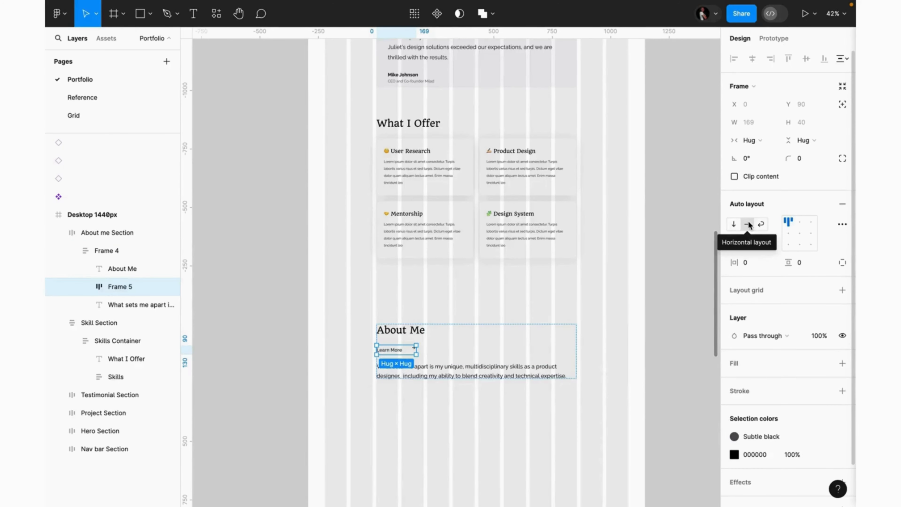
{"action": "left_click", "coordinate": [800, 234]}
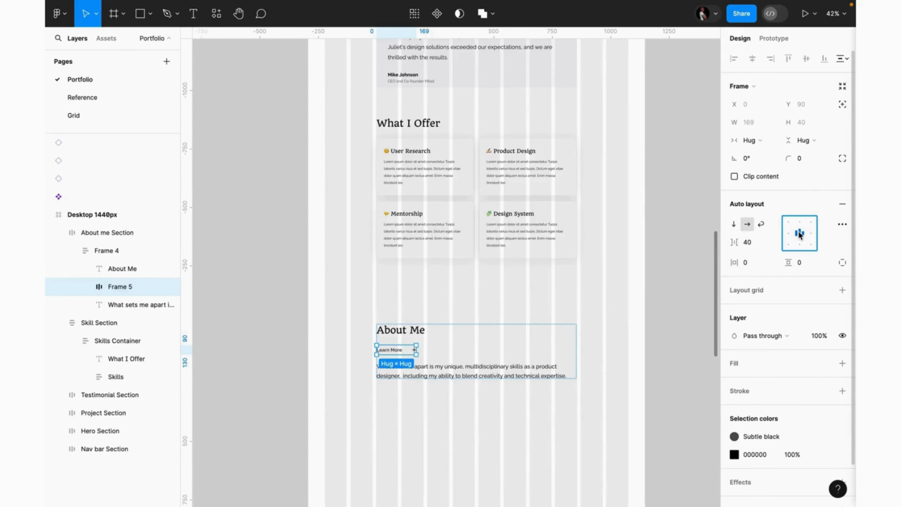
Step: Match the Learn More link's item gap to the Reference page's 12, and move the link below the About Me paragraph
{"action": "left_click", "coordinate": [749, 242]}
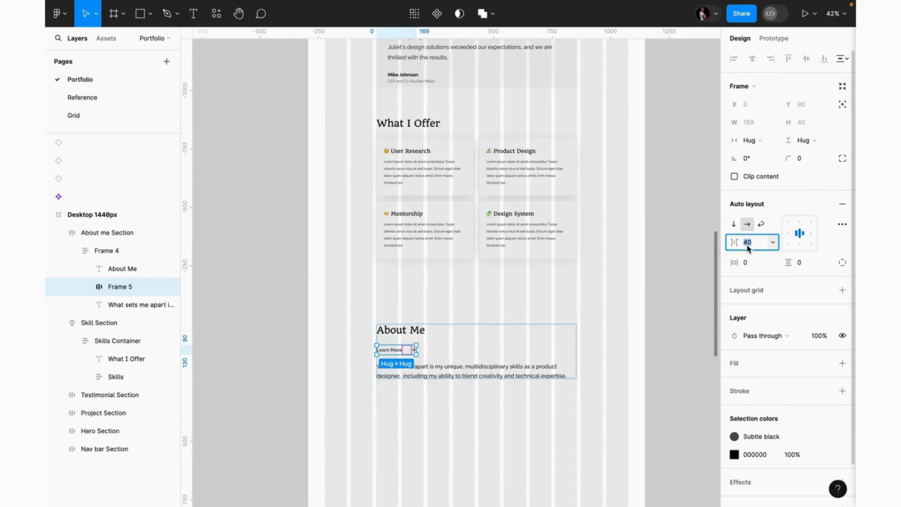
{"action": "left_click", "coordinate": [91, 98]}
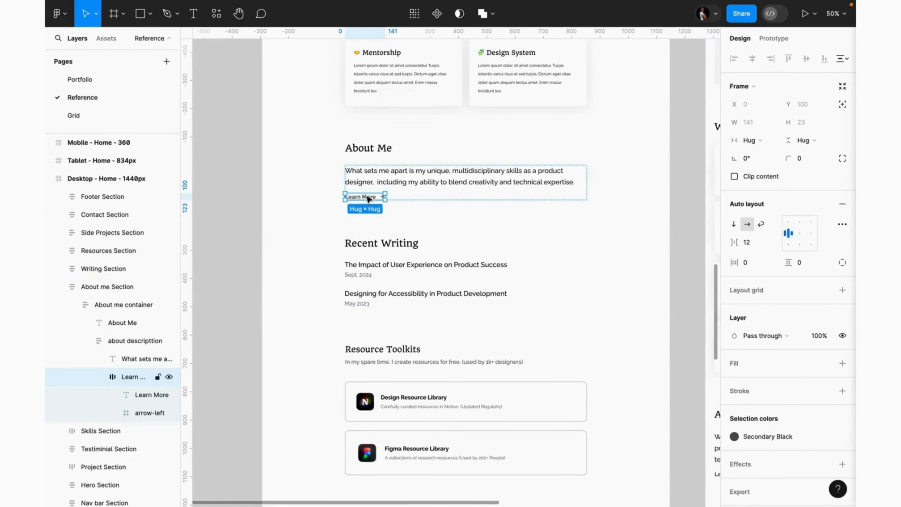
{"action": "left_click", "coordinate": [109, 80]}
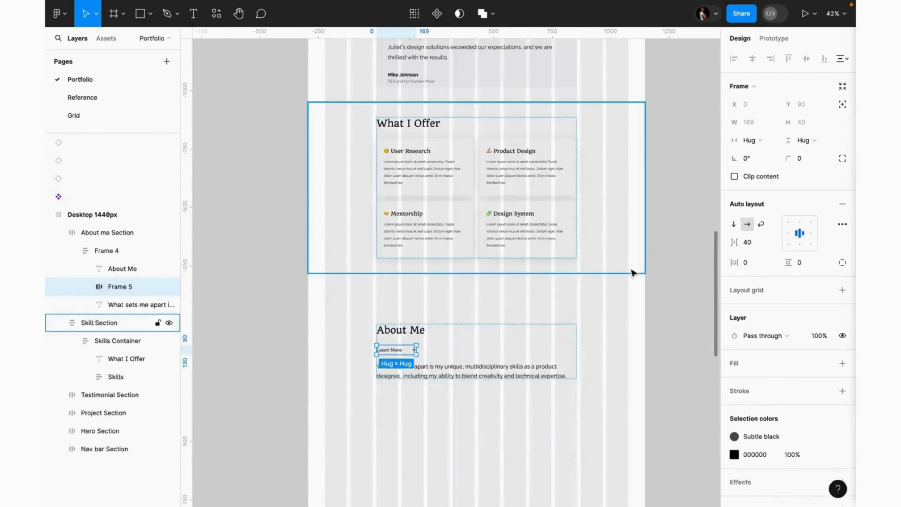
{"action": "left_click", "coordinate": [748, 243]}
{"action": "type", "text": "12"}
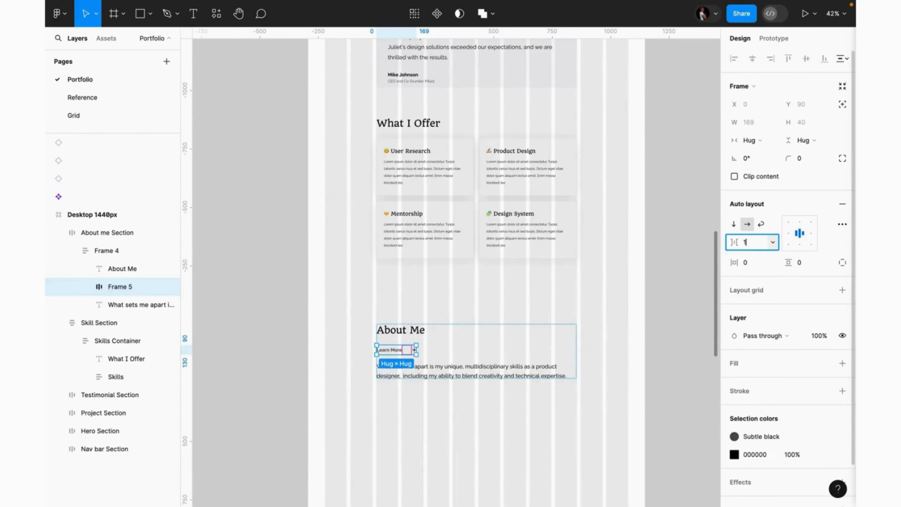
{"action": "key", "text": "Return"}
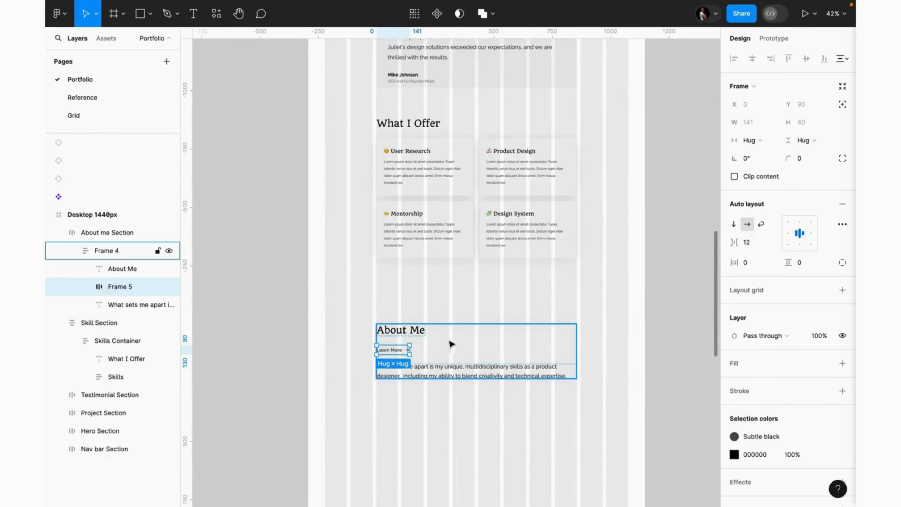
{"action": "key", "text": "Down"}
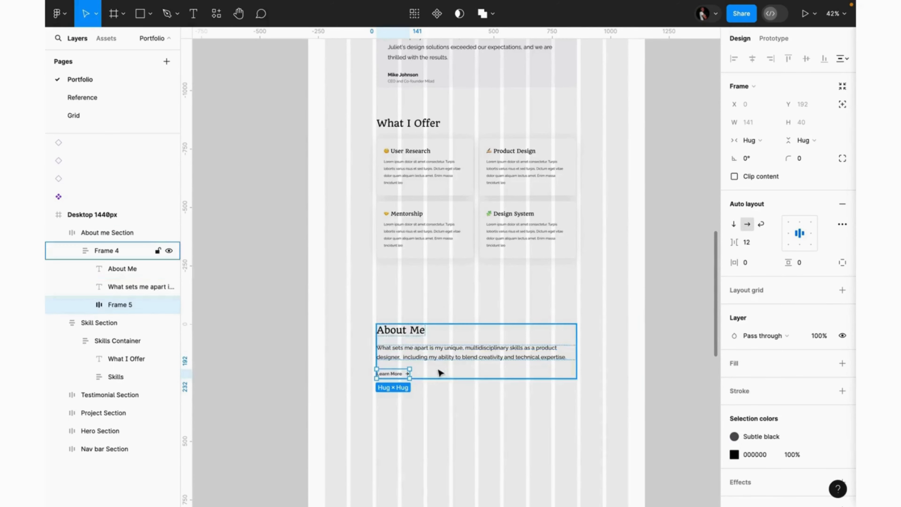
Step: Check the Reference page's About Me structure, ungroup the inner About Me frame, and wrap its paragraph and Learn More link in auto layout
{"action": "left_click", "coordinate": [82, 97]}
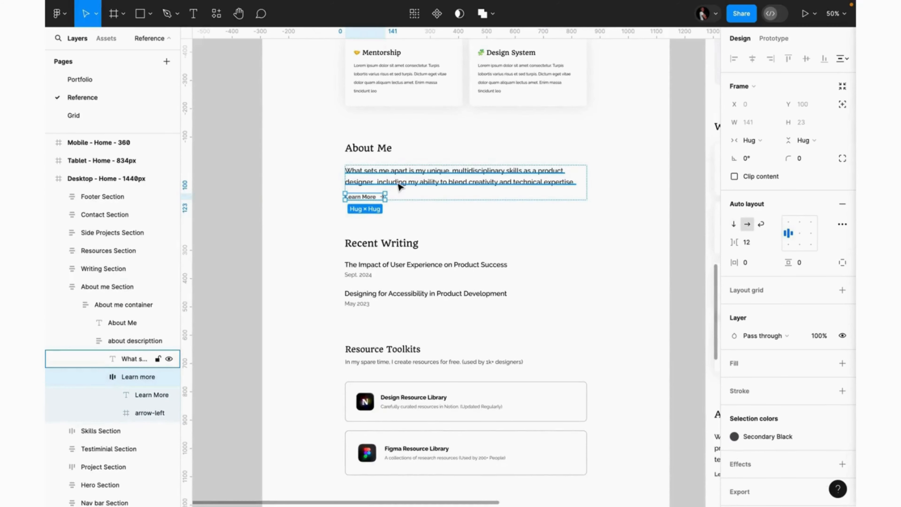
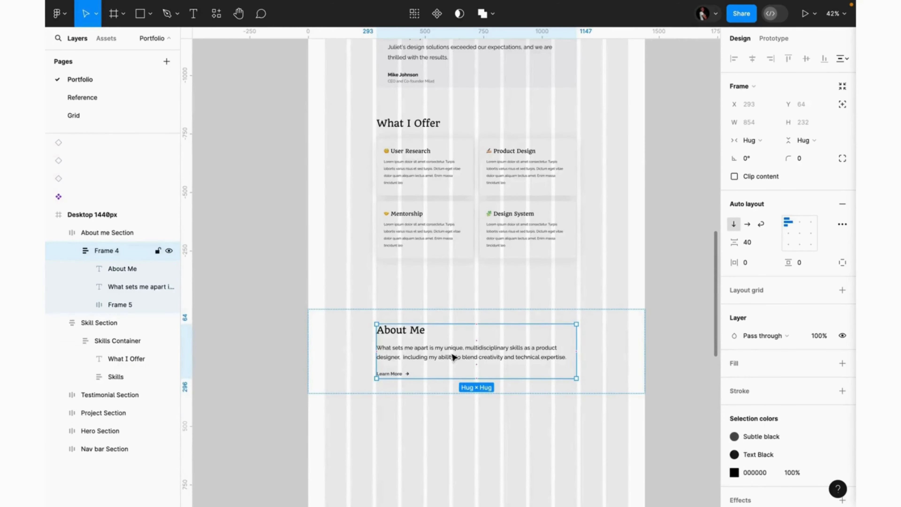
{"action": "key", "text": "ctrl+shift+g"}
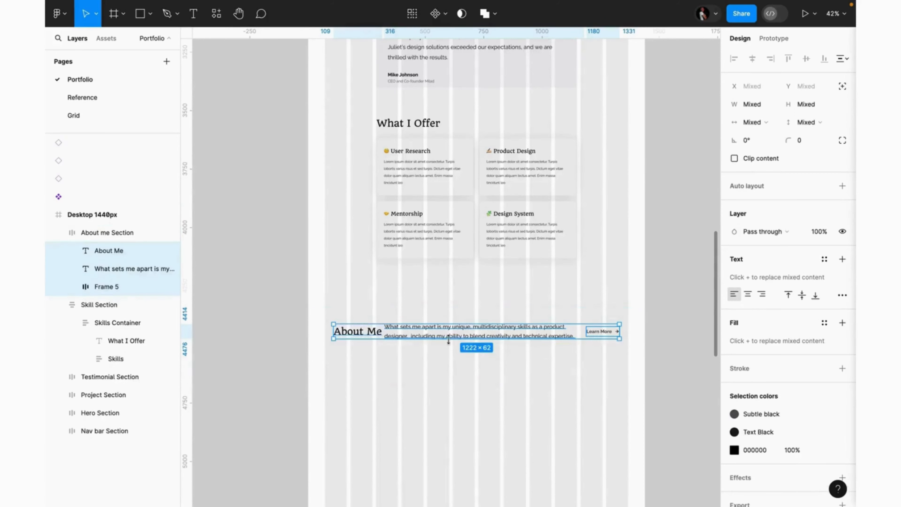
{"action": "left_click", "coordinate": [441, 336]}
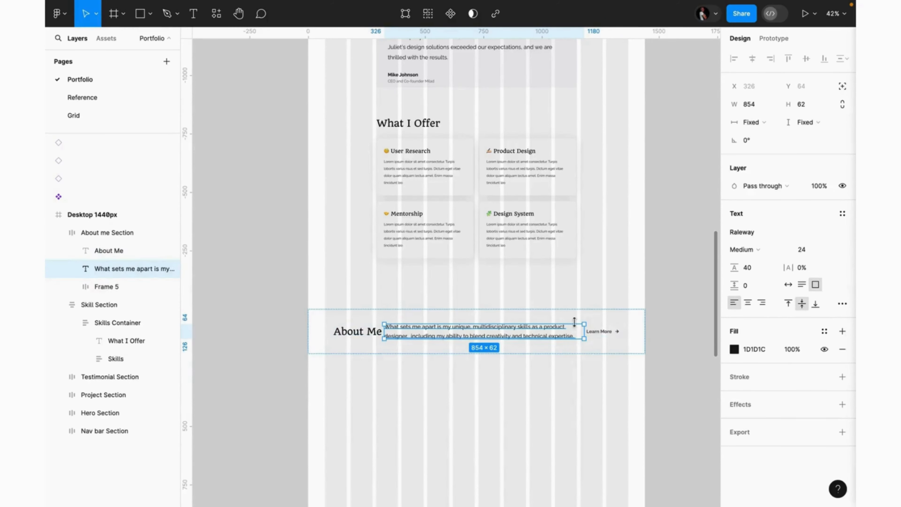
{"action": "left_click", "coordinate": [615, 335], "text": "shift"}
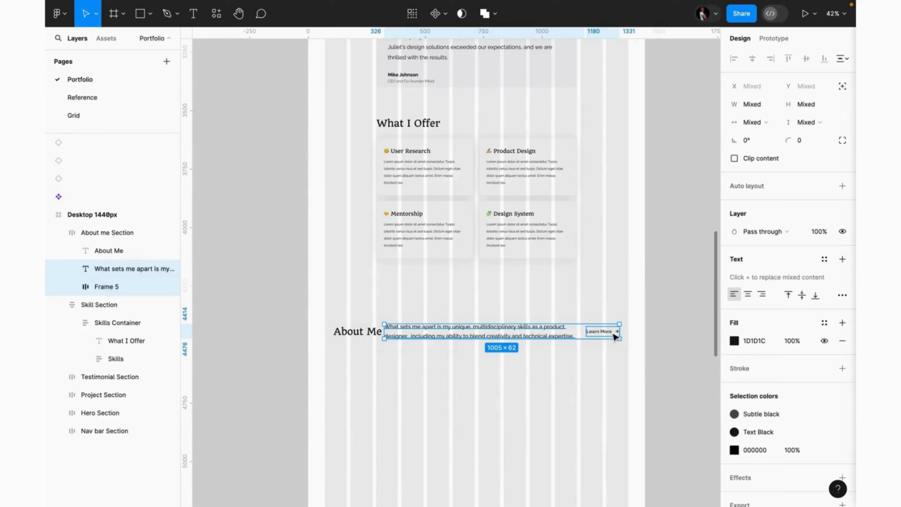
{"action": "key", "text": "shift+a"}
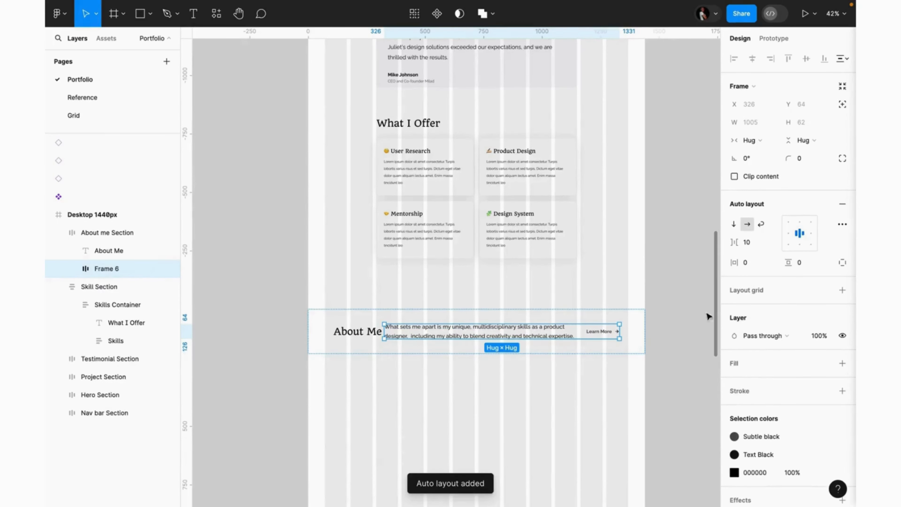
Step: Stack the About Me paragraph and link vertically, left-aligned with a gap of 20, and rename their frame "Learn more"
{"action": "left_click", "coordinate": [733, 225]}
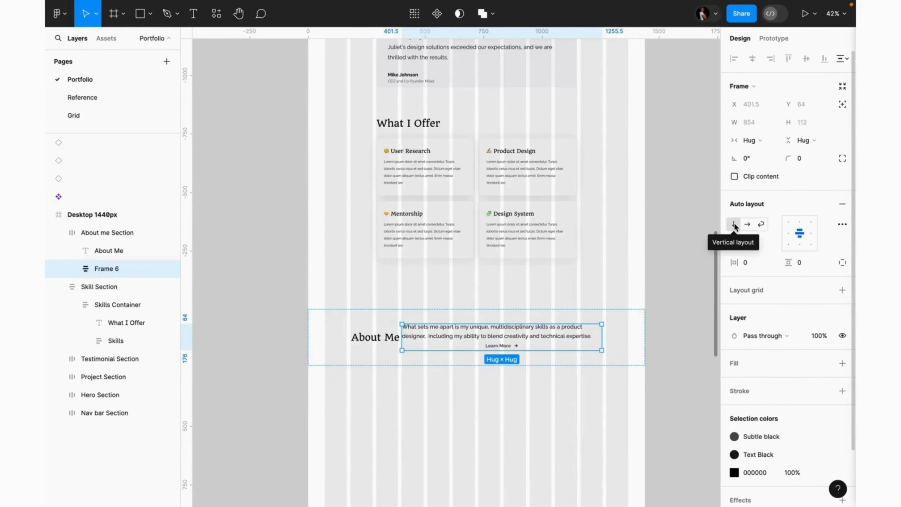
{"action": "left_click", "coordinate": [789, 234]}
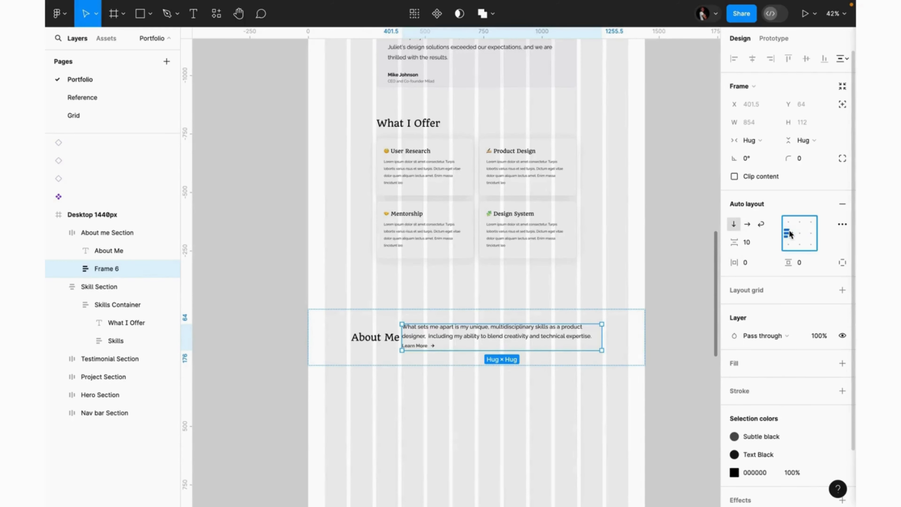
{"action": "left_click", "coordinate": [753, 244]}
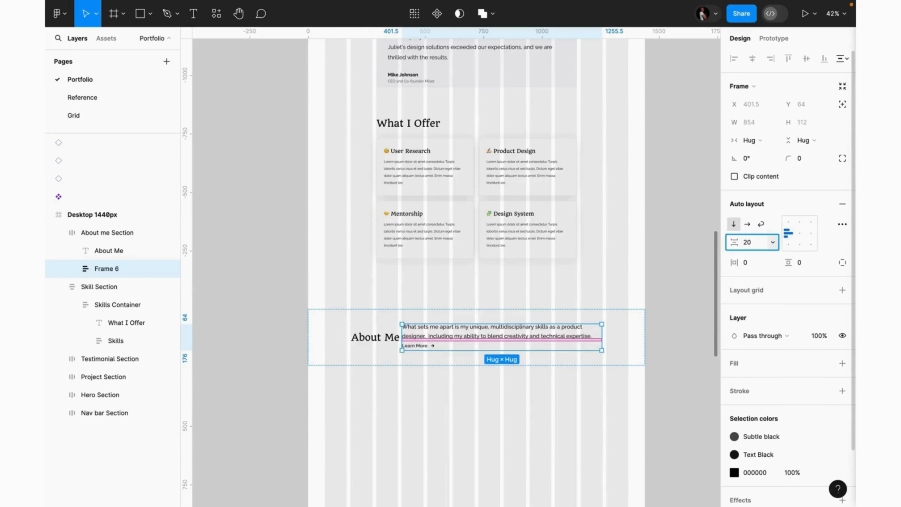
{"action": "key", "text": "Return"}
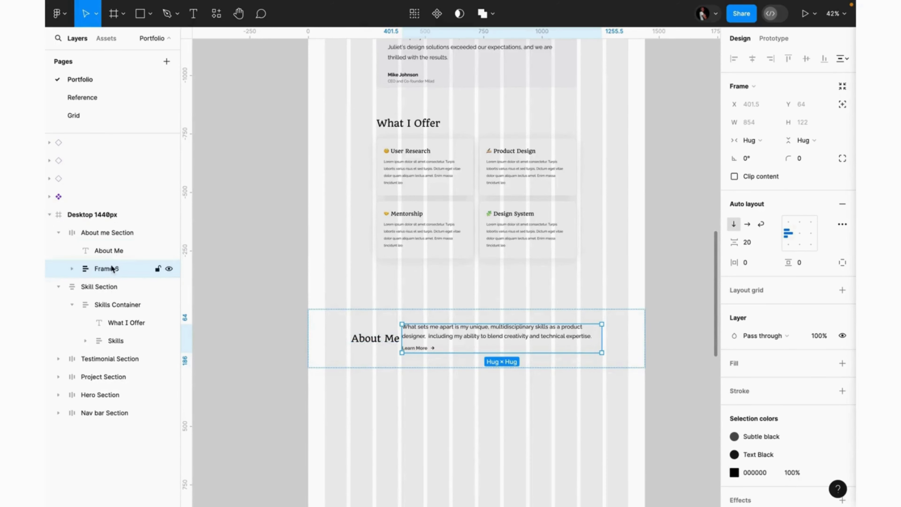
{"action": "double_click", "coordinate": [105, 269]}
{"action": "type", "text": "Learn more"}
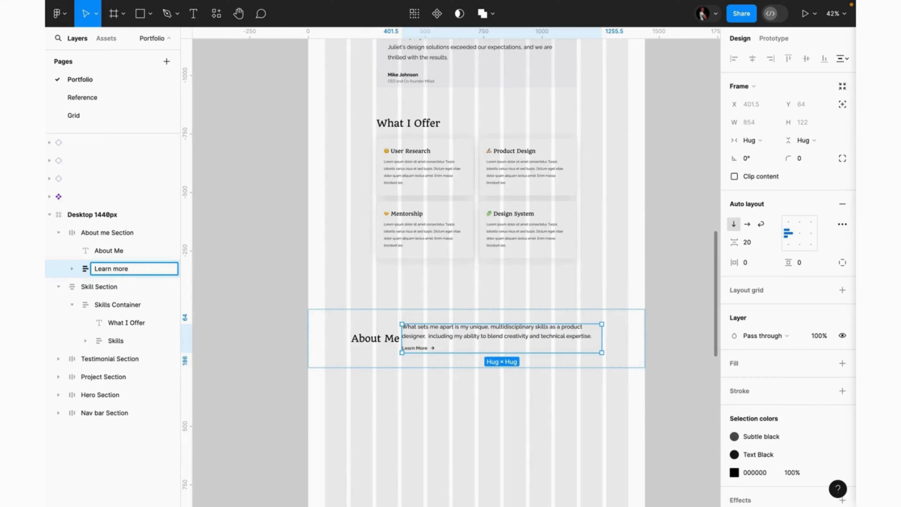
{"action": "key", "text": "Return"}
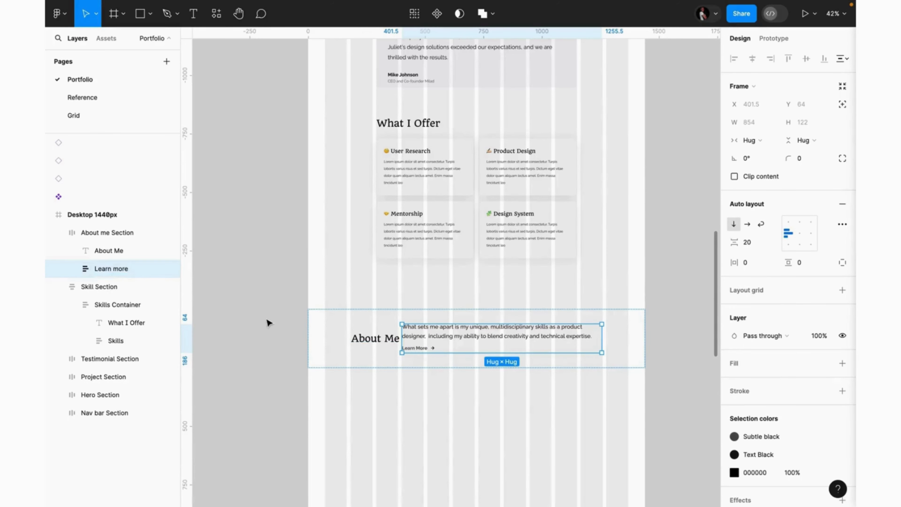
Step: Wrap the About Me heading and Learn more frame in a vertical, left-aligned auto layout with a gap of 40
{"action": "left_click", "coordinate": [379, 340], "text": "shift"}
{"action": "key", "text": "shift+a"}
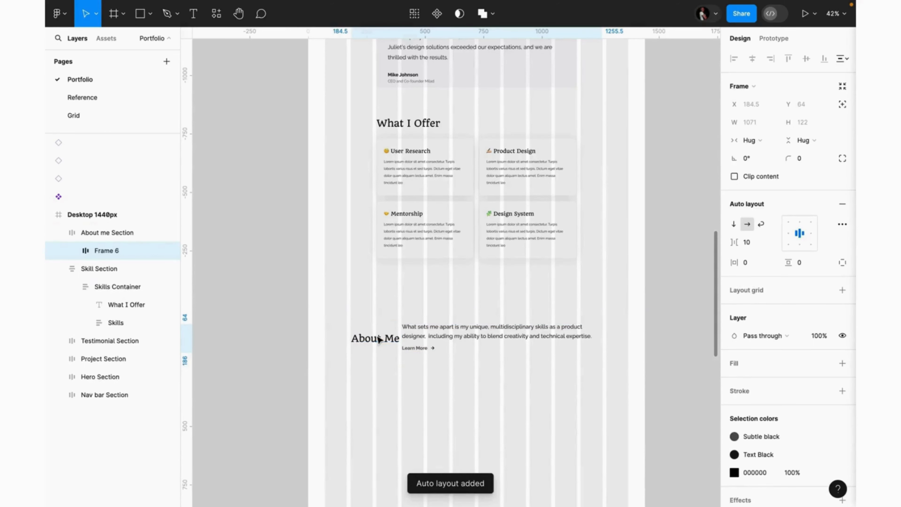
{"action": "left_click", "coordinate": [735, 224]}
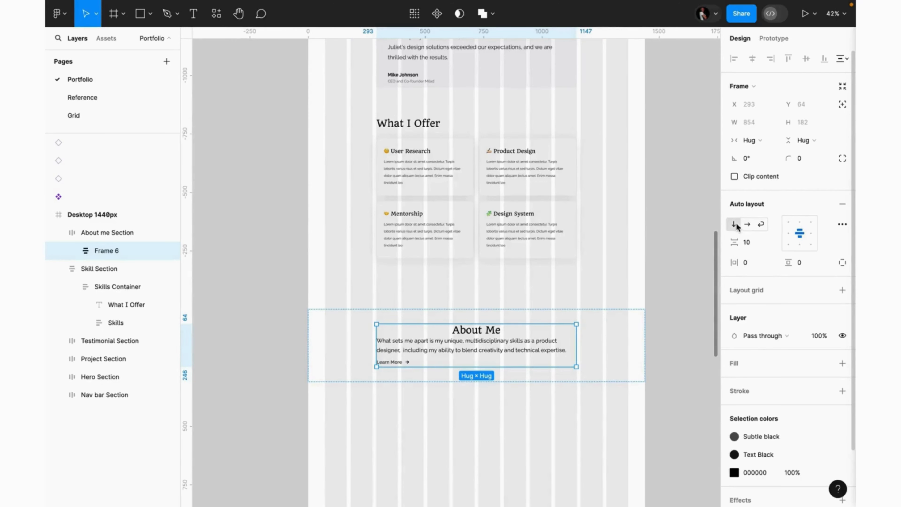
{"action": "left_click", "coordinate": [794, 234]}
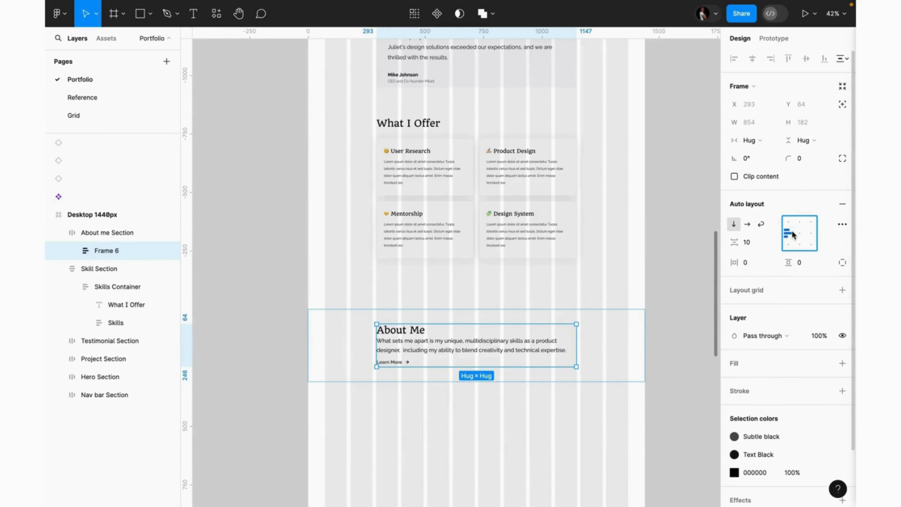
{"action": "left_click", "coordinate": [750, 244]}
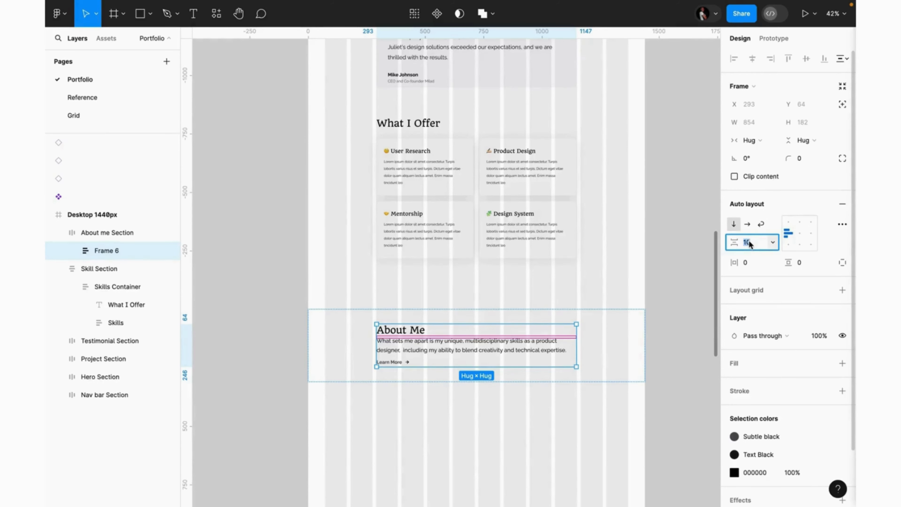
{"action": "type", "text": "4"}
{"action": "key", "text": "Return"}
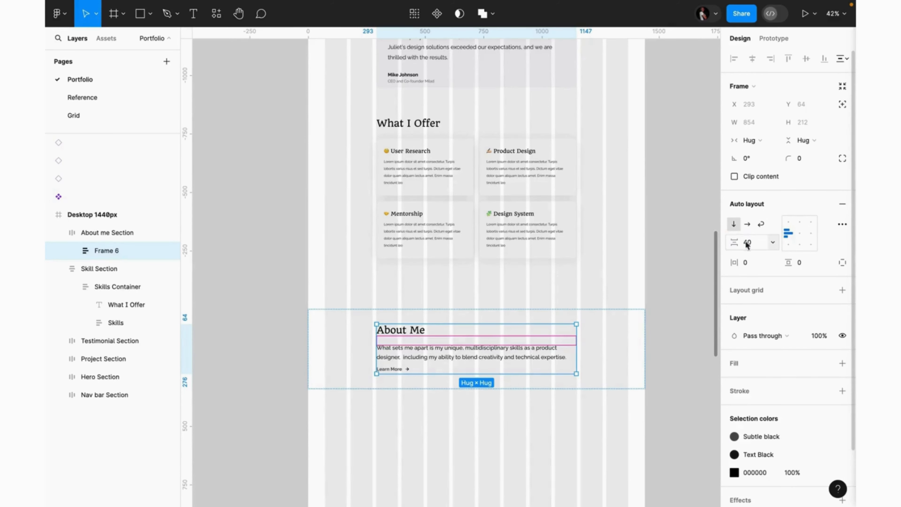
Step: Rename the new wrapper frame "About me container" and move the About me Section up directly beneath the Skill Section, at Y 4196
{"action": "double_click", "coordinate": [113, 254]}
{"action": "type", "text": "Abo"}
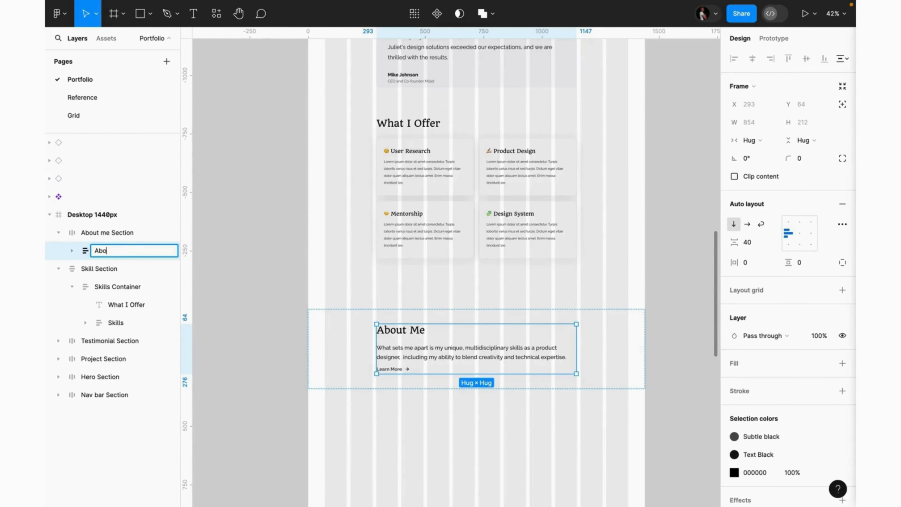
{"action": "type", "text": "ut me container"}
{"action": "key", "text": "Return"}
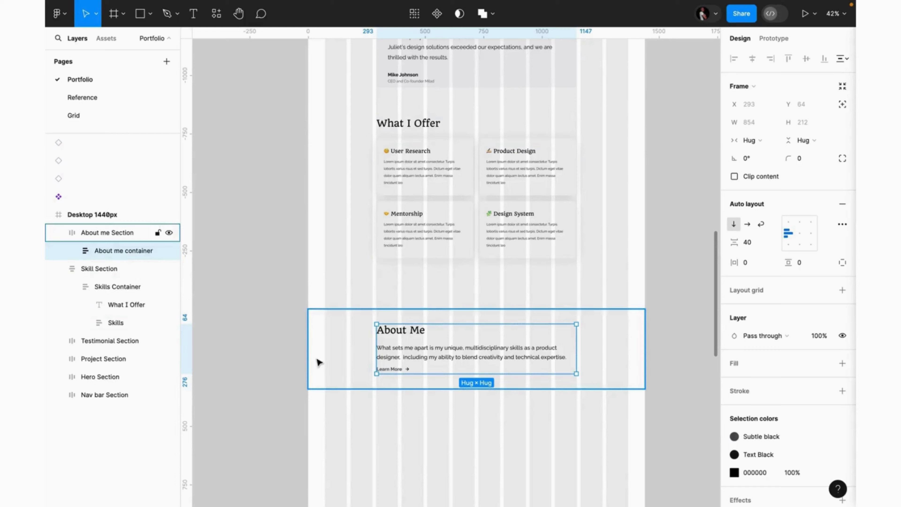
{"action": "left_click", "coordinate": [424, 390]}
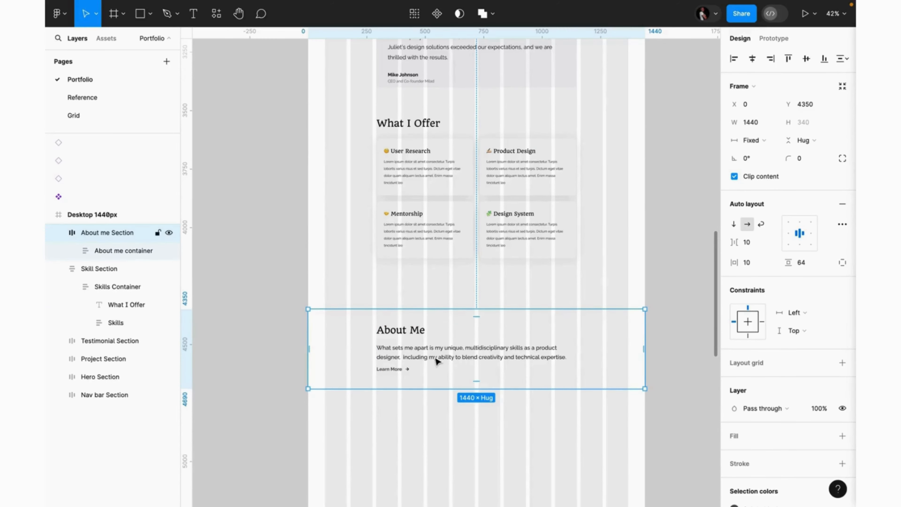
{"action": "left_click_drag", "start_coordinate": [435, 357], "coordinate": [439, 325]}
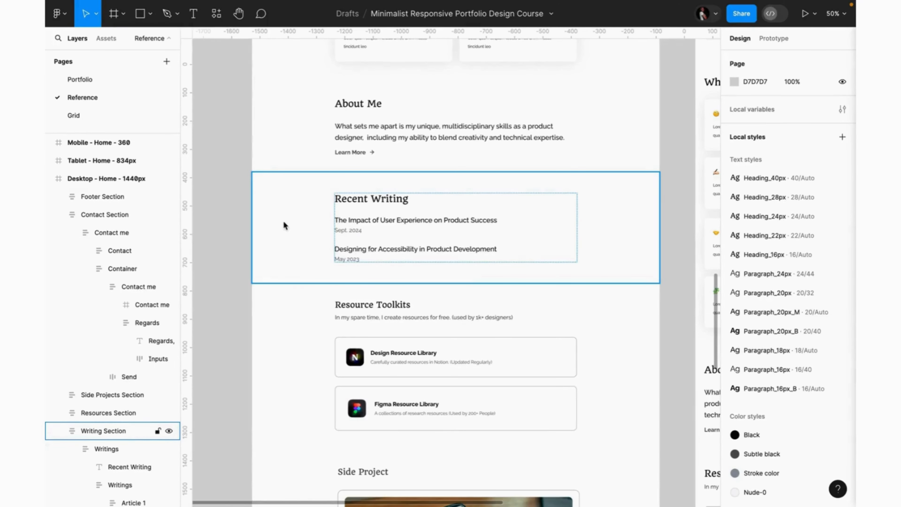
Step: Check the Reference page's Recent Writing section and duplicate the About me Section directly below the original
{"action": "left_click", "coordinate": [93, 80]}
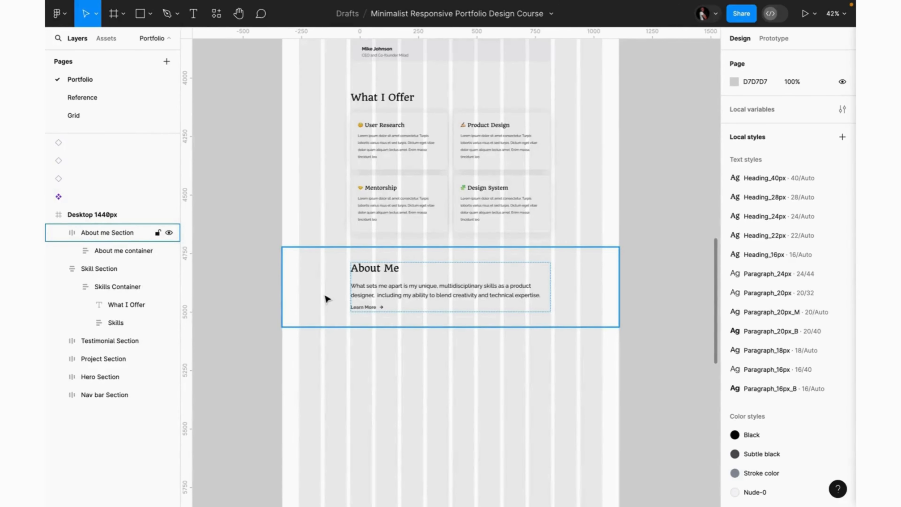
{"action": "left_click", "coordinate": [314, 289]}
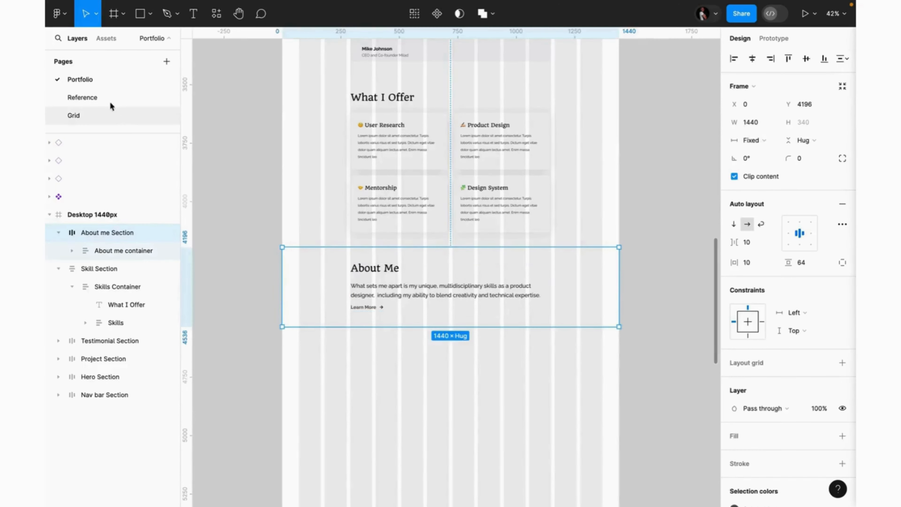
{"action": "left_click", "coordinate": [101, 99]}
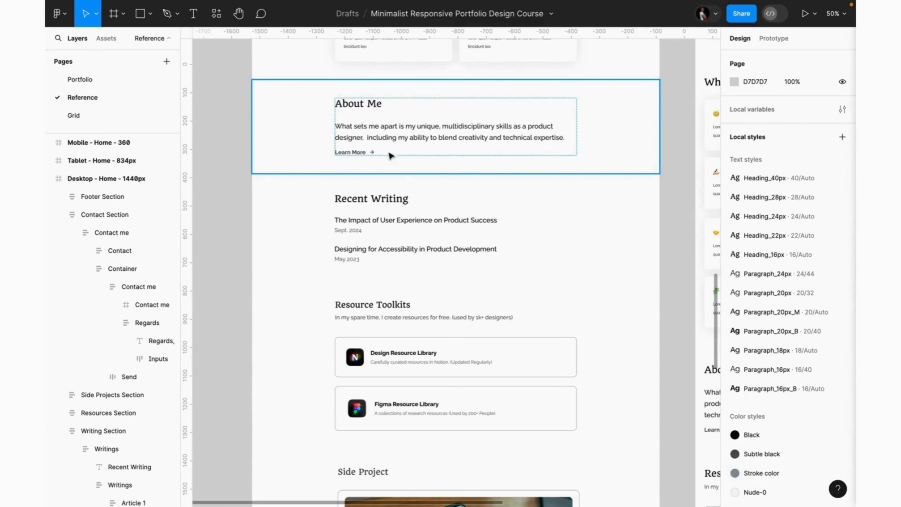
{"action": "left_click", "coordinate": [104, 80]}
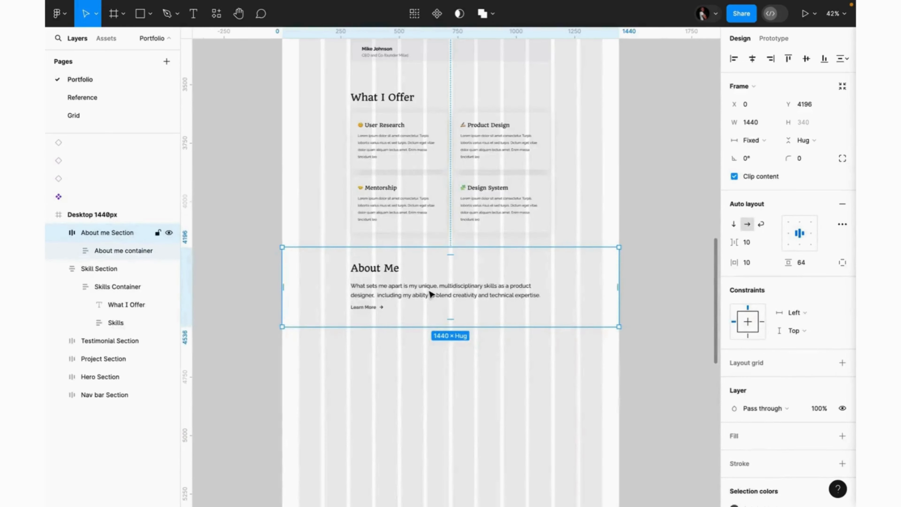
{"action": "left_click_drag", "start_coordinate": [430, 294], "coordinate": [430, 373]}
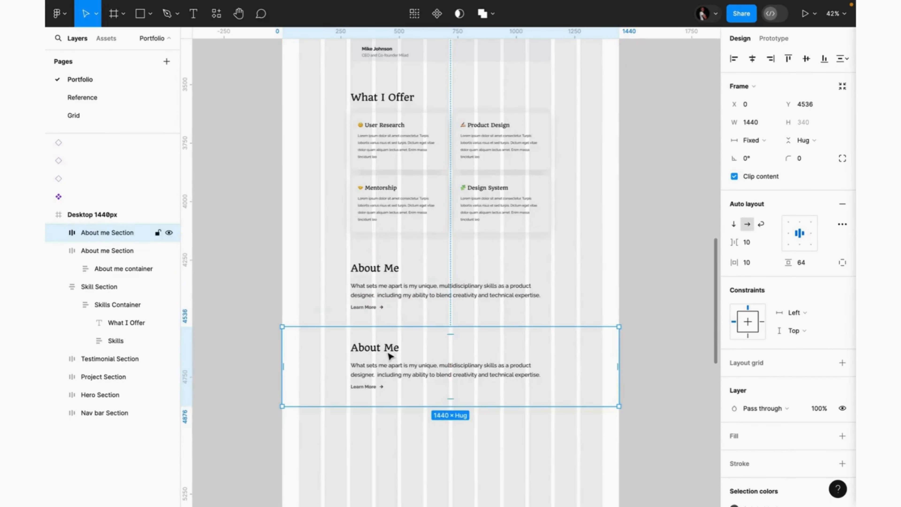
Step: Change the duplicated section's heading to "Recent Writing"
{"action": "left_click", "coordinate": [390, 356], "text": "ctrl"}
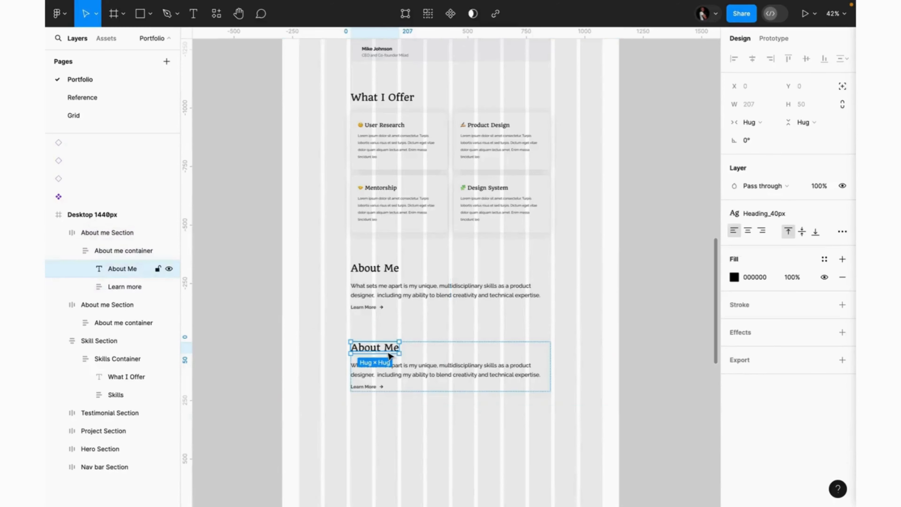
{"action": "double_click", "coordinate": [387, 349]}
{"action": "type", "text": "Re"}
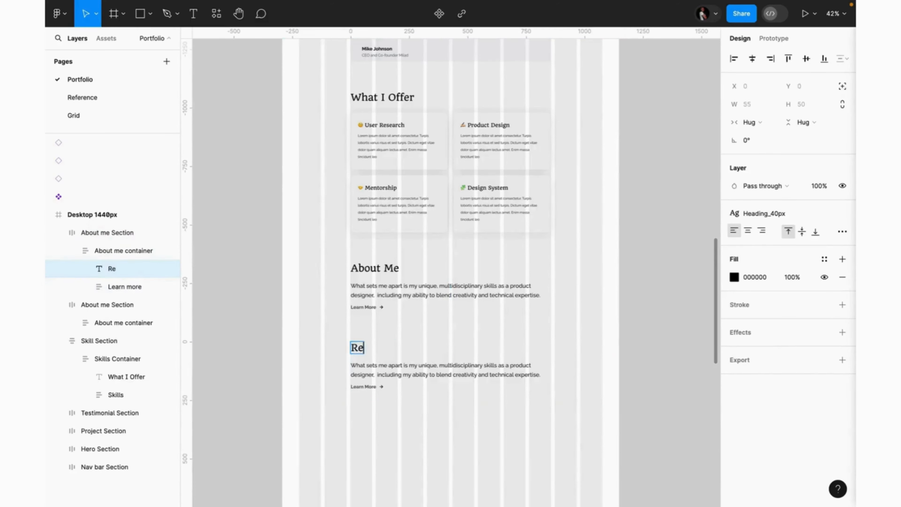
{"action": "type", "text": "cent Writing"}
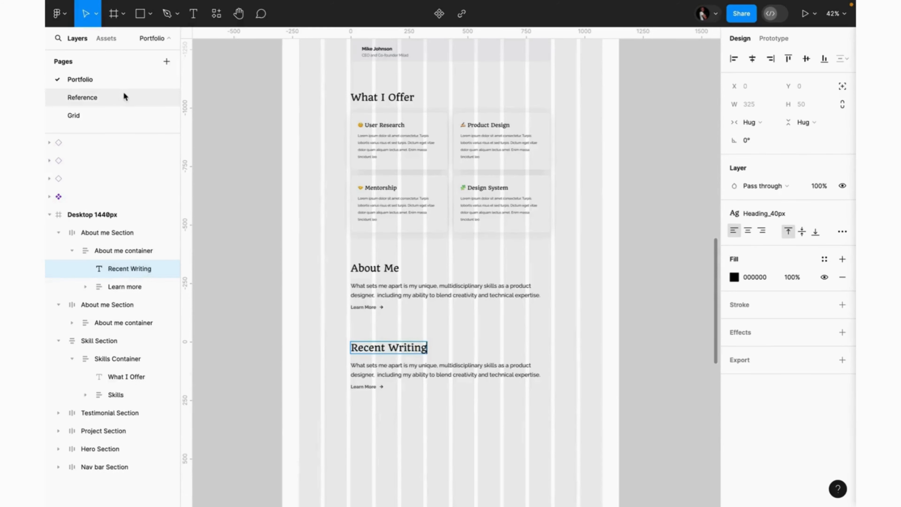
Step: Replace the duplicated section's paragraph with the Reference page's article title "The Impact of User Experience on Product Success"
{"action": "left_click", "coordinate": [111, 94]}
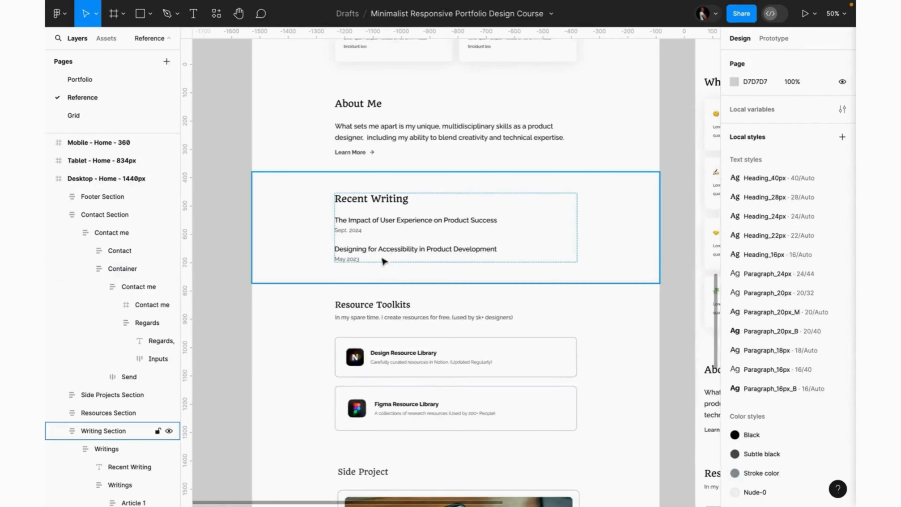
{"action": "left_click", "coordinate": [395, 221]}
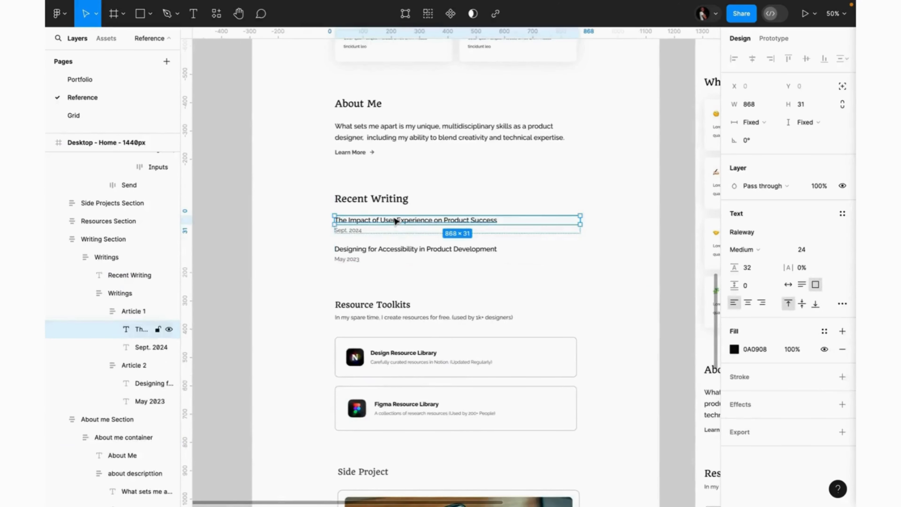
{"action": "left_click", "coordinate": [97, 73]}
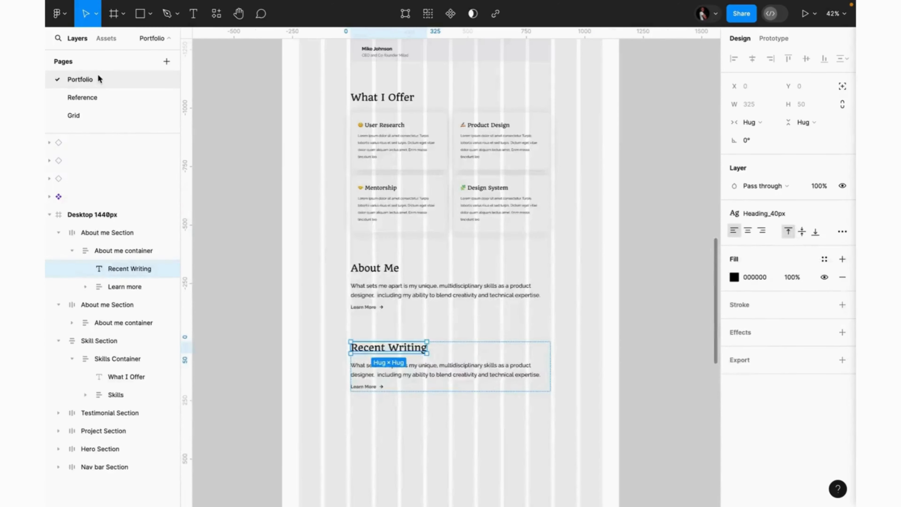
{"action": "double_click", "coordinate": [371, 374]}
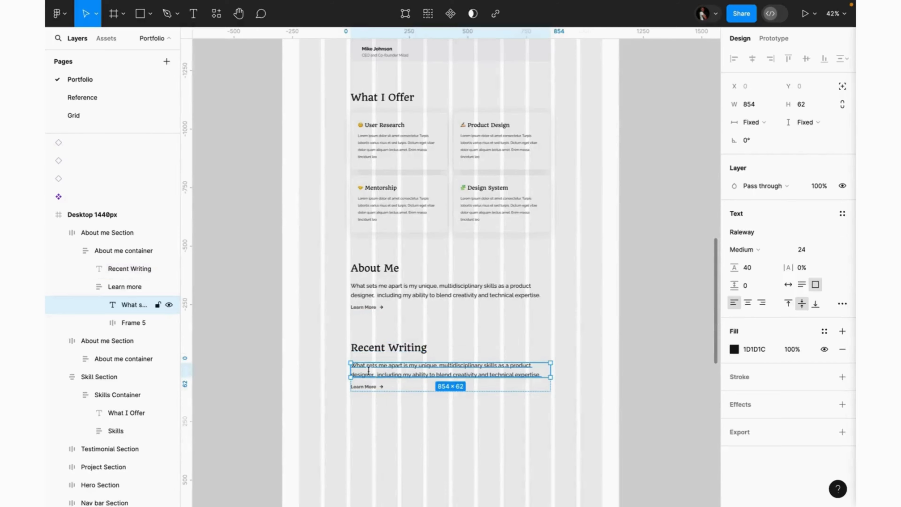
{"action": "double_click", "coordinate": [368, 370]}
{"action": "type", "text": "The Impact of User Experience on Product Success"}
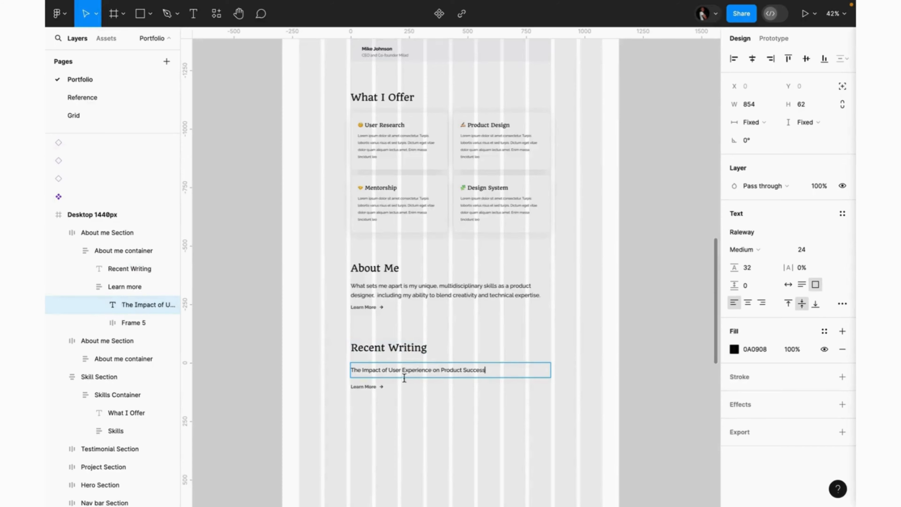
{"action": "key", "text": "Escape"}
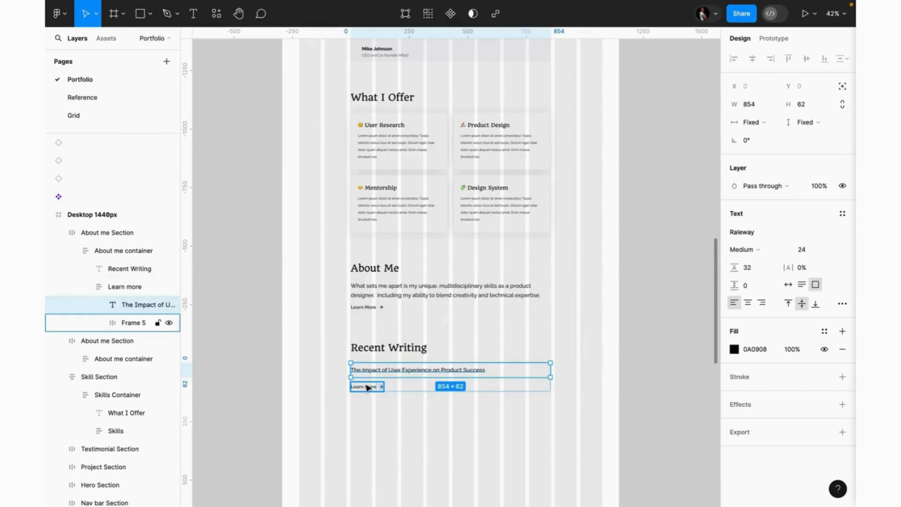
Step: Ungroup the Learn More link under the article title and delete its arrow icon
{"action": "left_click", "coordinate": [368, 388]}
{"action": "key", "text": "ctrl+shift+g"}
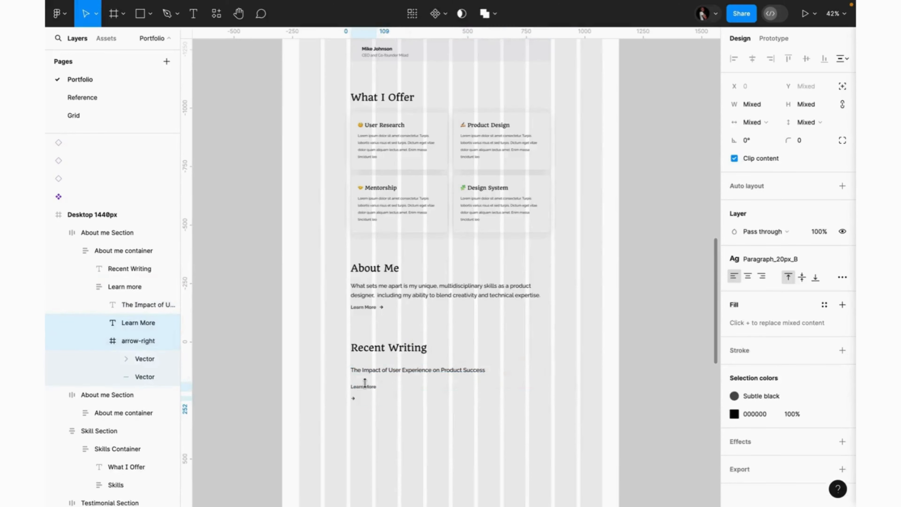
{"action": "scroll", "coordinate": [353, 400], "scroll_direction": "up", "scroll_amount": 10}
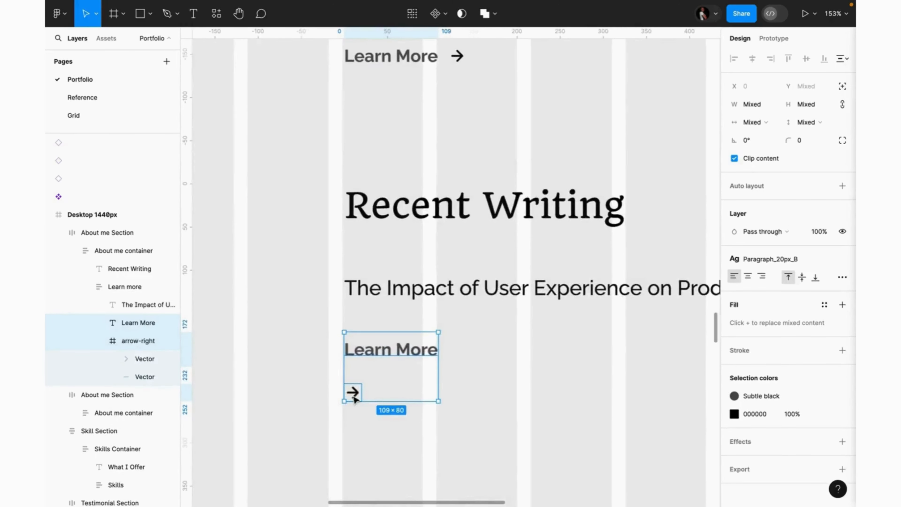
{"action": "left_click", "coordinate": [354, 397]}
{"action": "key", "text": "Delete"}
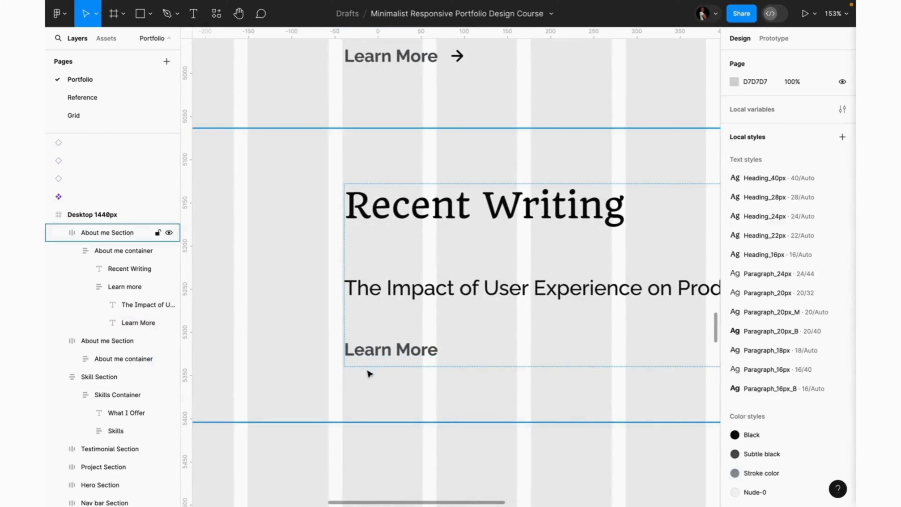
Step: Replace the Learn More text under the article title with the date "Sept 2022"
{"action": "left_click", "coordinate": [388, 350]}
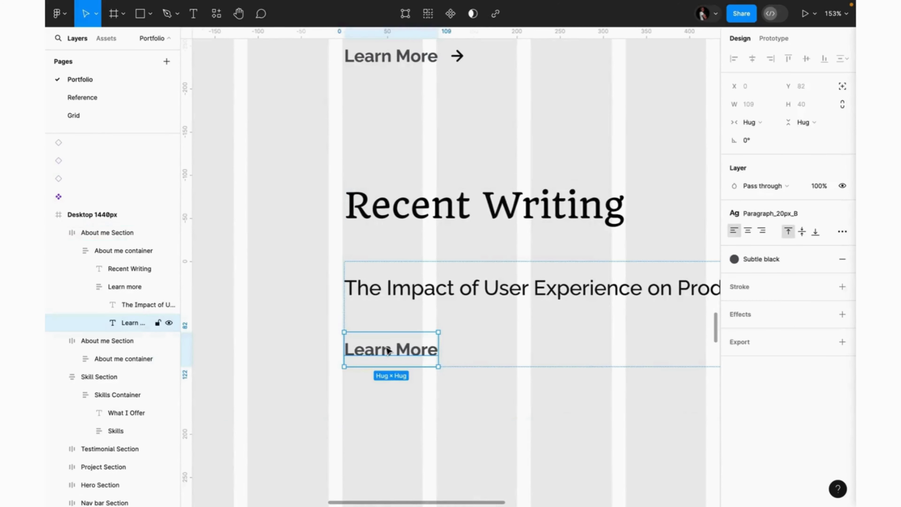
{"action": "key", "text": "Return"}
{"action": "type", "text": "S"}
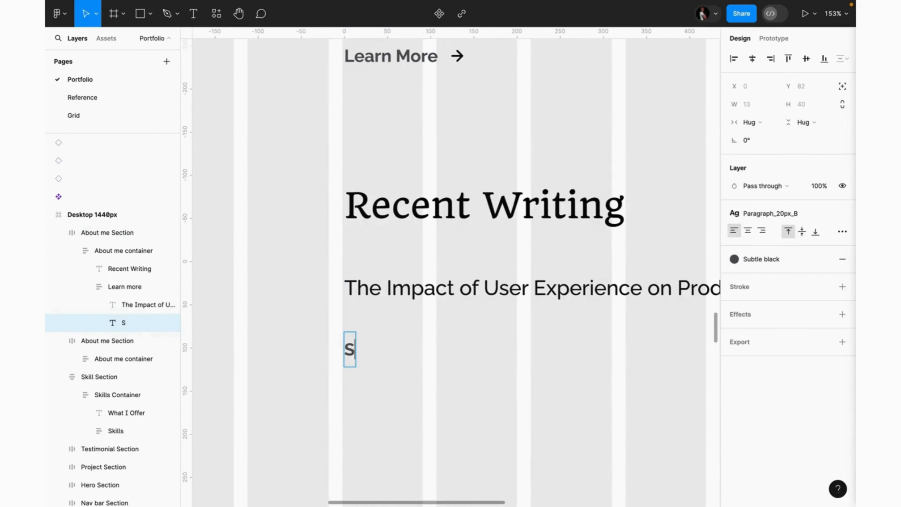
{"action": "type", "text": "ept 2022"}
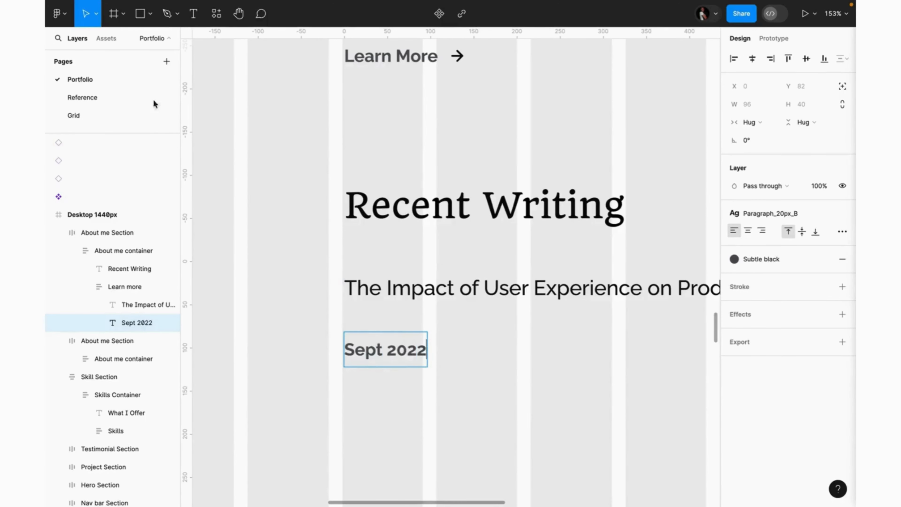
Step: Check the first article's date on the Reference page and correct the Recent Writing date to "Sept 2024"
{"action": "left_click", "coordinate": [117, 97]}
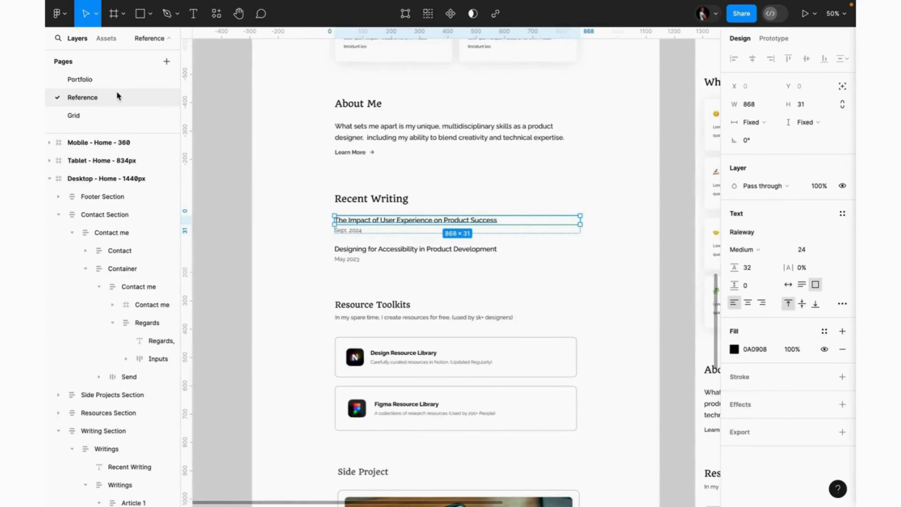
{"action": "left_click", "coordinate": [109, 79]}
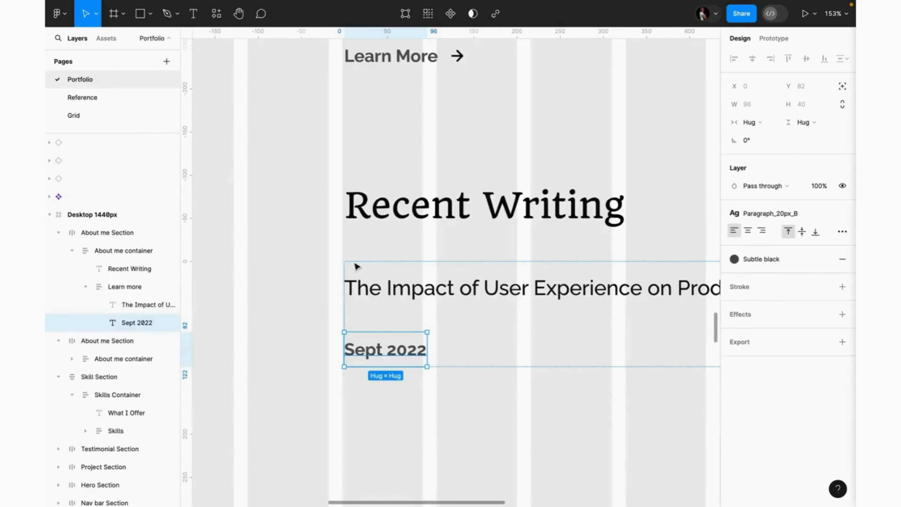
{"action": "double_click", "coordinate": [418, 351]}
{"action": "left_click", "coordinate": [418, 351]}
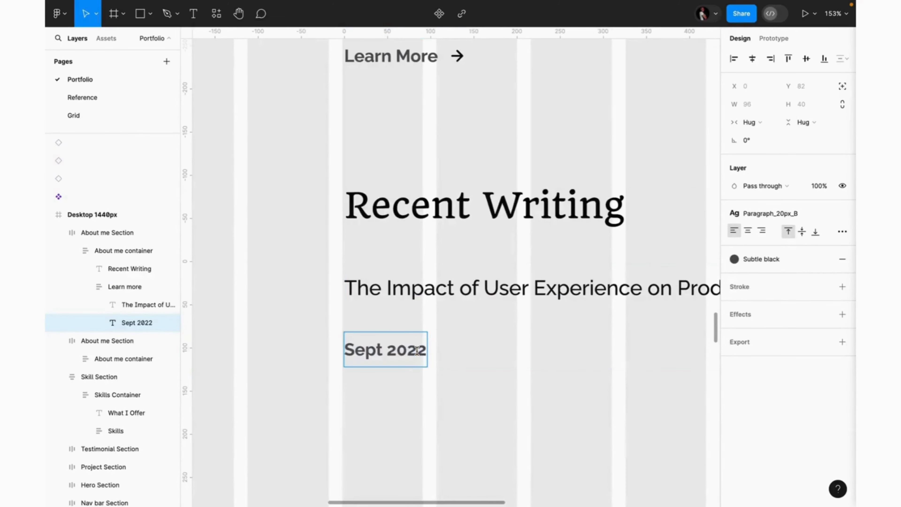
{"action": "key", "text": "Delete"}
{"action": "type", "text": "4"}
{"action": "key", "text": "Escape"}
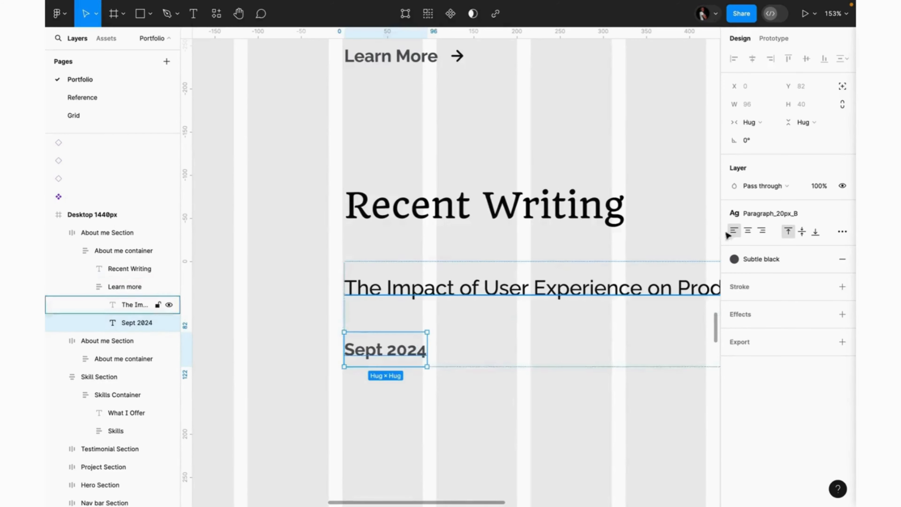
Step: Apply the Paragraph_20px_M text style to the Sept 2024 date, keeping its Subtle black color
{"action": "left_click", "coordinate": [766, 214]}
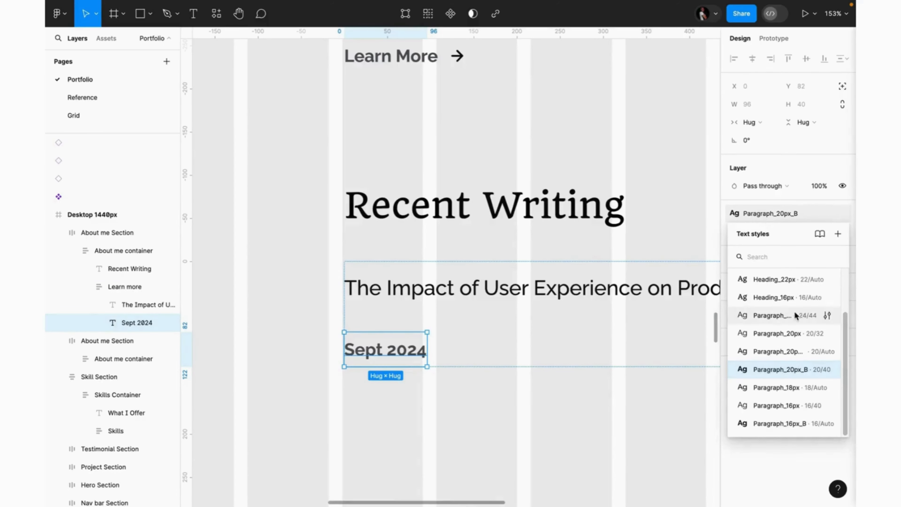
{"action": "left_click", "coordinate": [781, 354]}
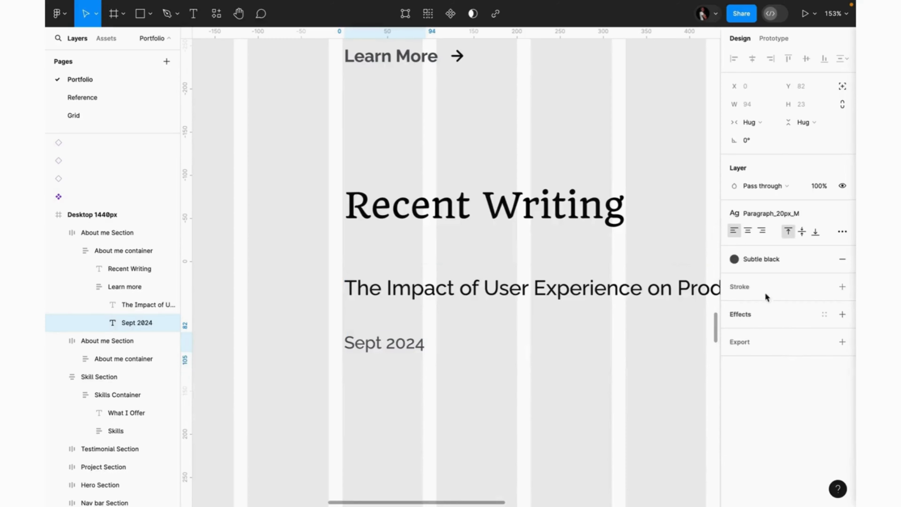
{"action": "left_click", "coordinate": [759, 261]}
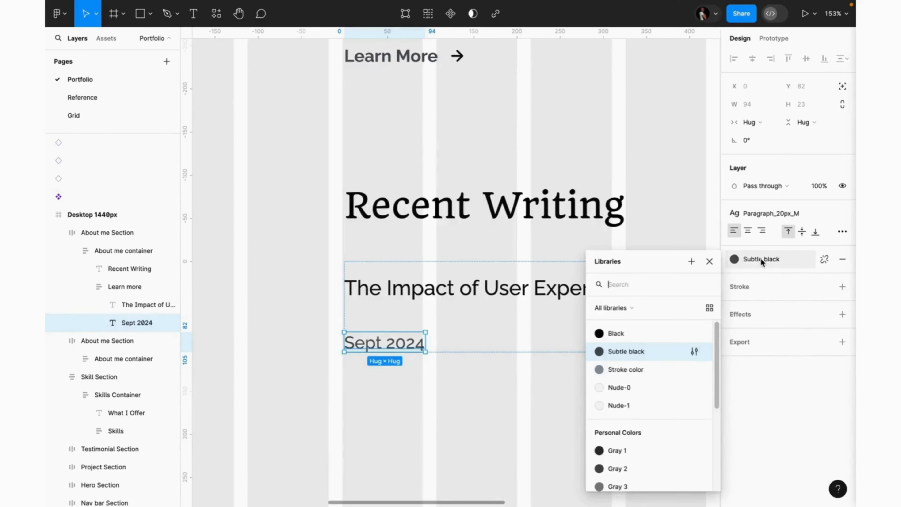
{"action": "left_click", "coordinate": [760, 257]}
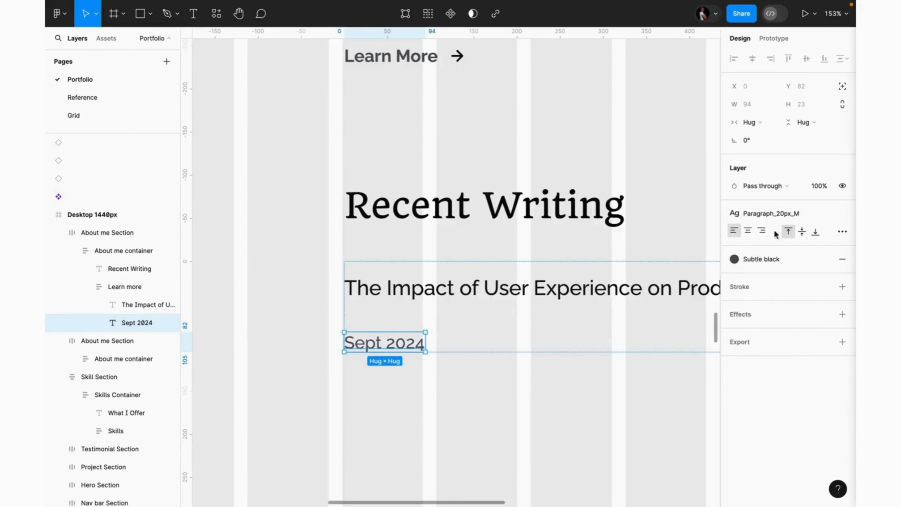
Step: Lower the Sept 2024 date's layer opacity, trying 50% and settling on 70%
{"action": "left_click", "coordinate": [819, 186]}
{"action": "type", "text": "50"}
{"action": "key", "text": "Return"}
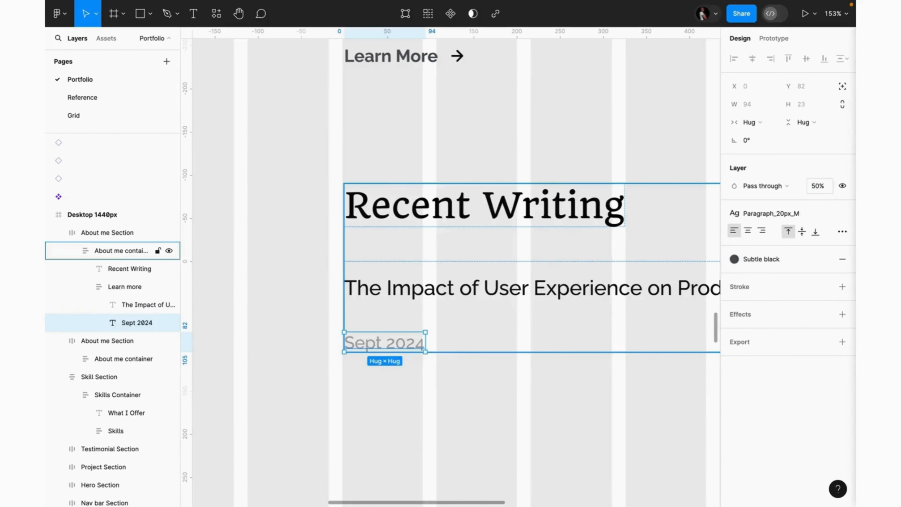
{"action": "left_click", "coordinate": [821, 187]}
{"action": "type", "text": "70"}
{"action": "key", "text": "Return"}
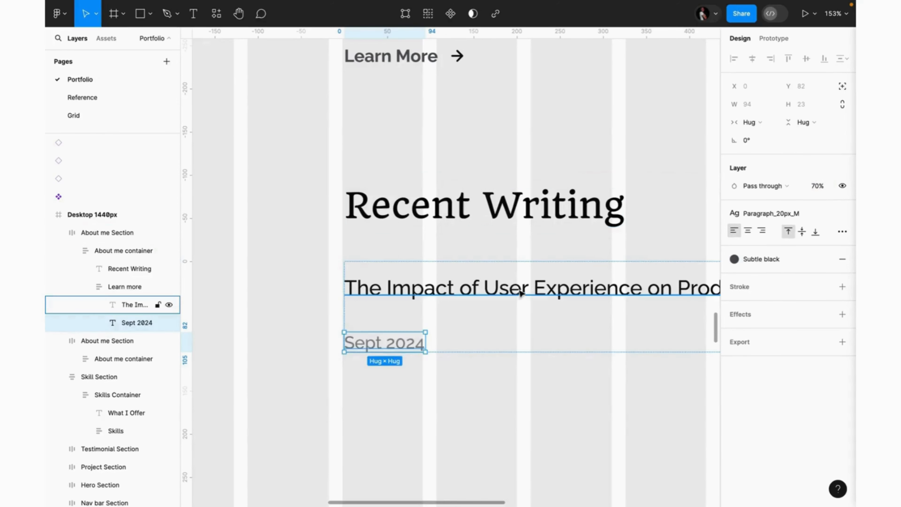
Step: Set the auto layout spacing between the article title and its date to 12
{"action": "left_click", "coordinate": [518, 336]}
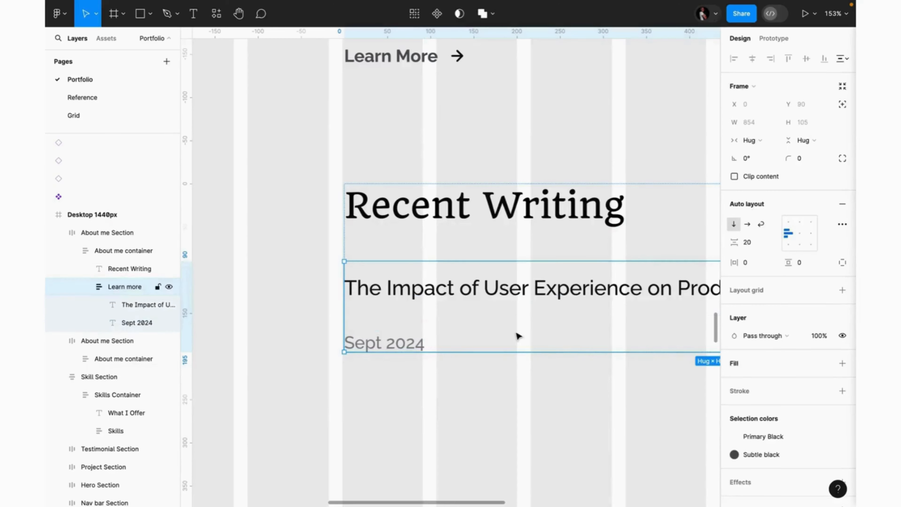
{"action": "left_click", "coordinate": [750, 246]}
{"action": "type", "text": "1"}
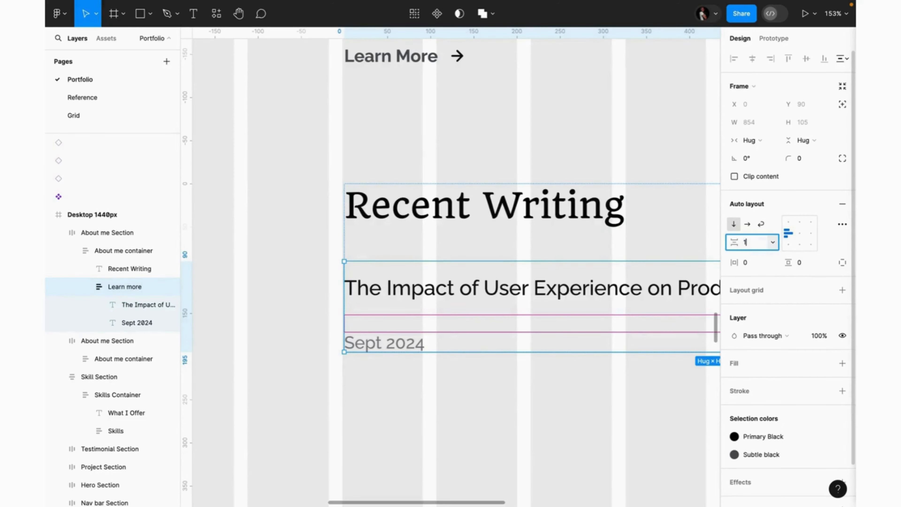
{"action": "key", "text": "Return"}
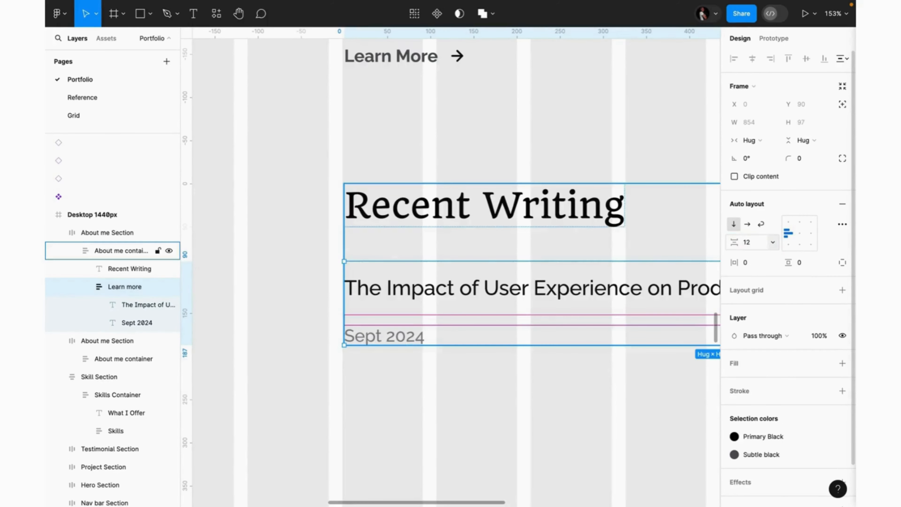
Step: Shrink the article title's text box to about 26 px high
{"action": "left_click", "coordinate": [549, 288]}
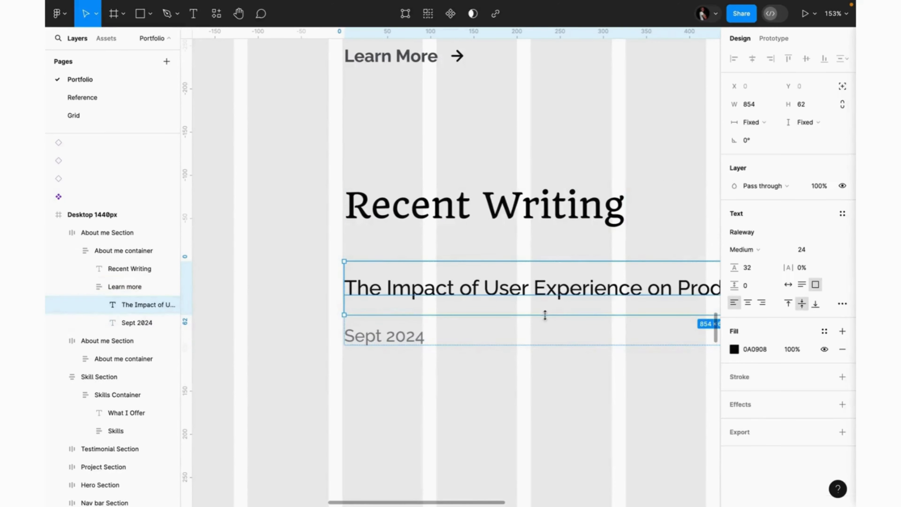
{"action": "left_click_drag", "start_coordinate": [543, 315], "coordinate": [544, 285]}
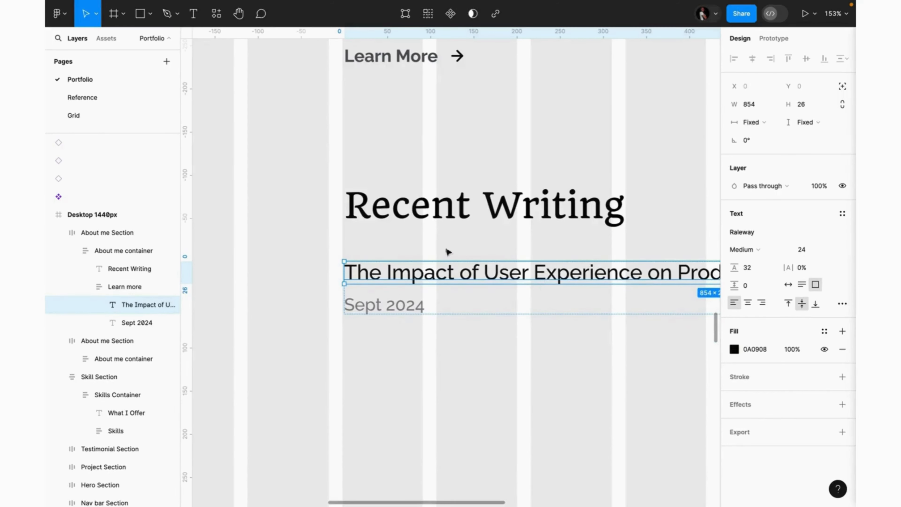
Step: Check the Article 1 spacing on the Reference page and set the gap between the article title and date to 8
{"action": "left_click", "coordinate": [91, 100]}
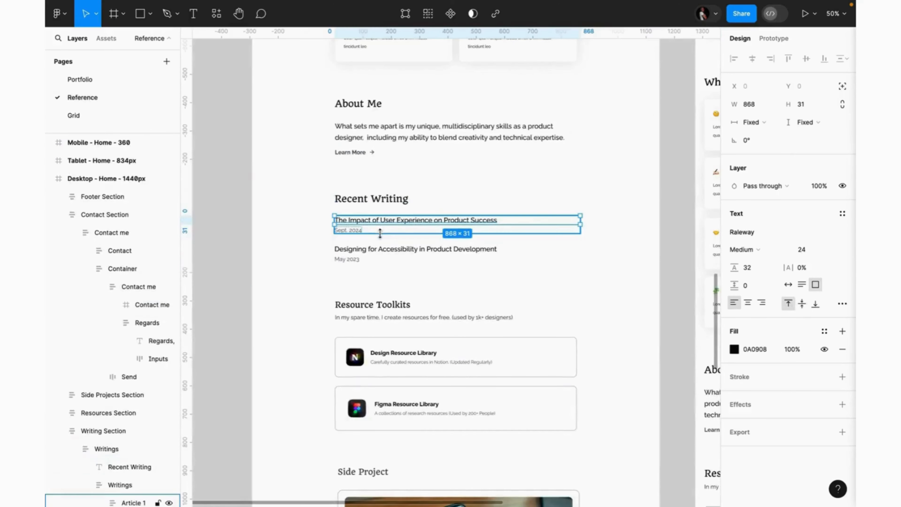
{"action": "key", "text": "alt"}
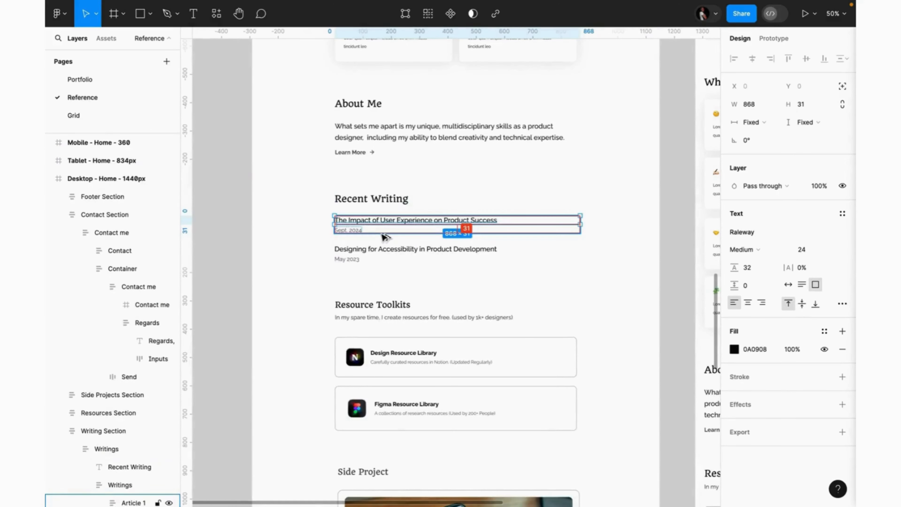
{"action": "key", "text": "shift+Return"}
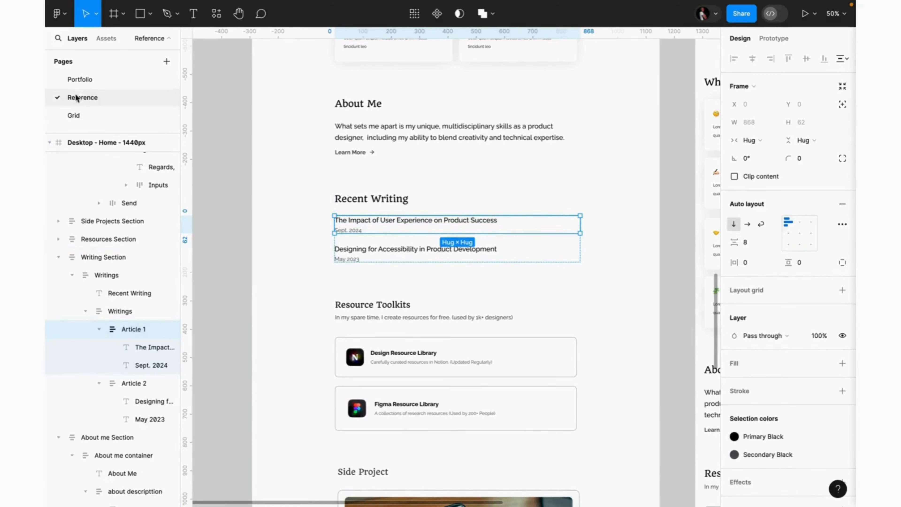
{"action": "left_click", "coordinate": [81, 85]}
{"action": "left_click", "coordinate": [549, 304]}
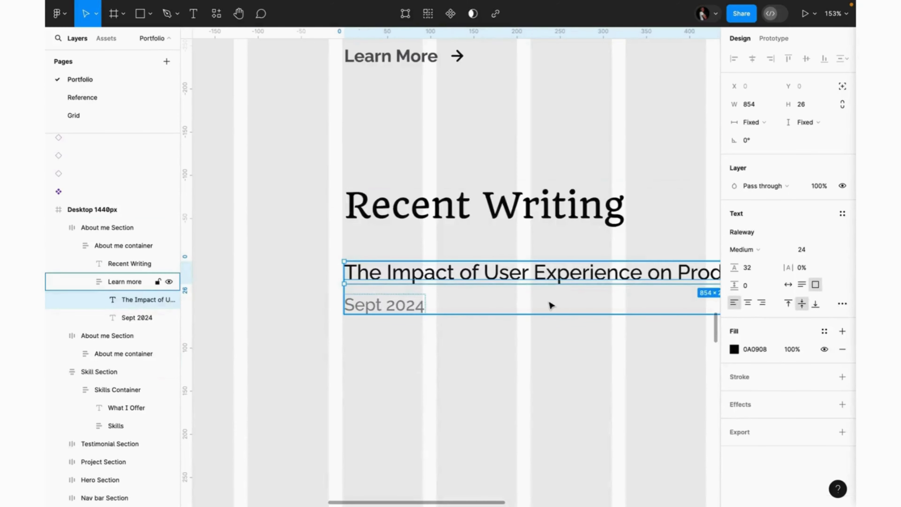
{"action": "left_click", "coordinate": [748, 245]}
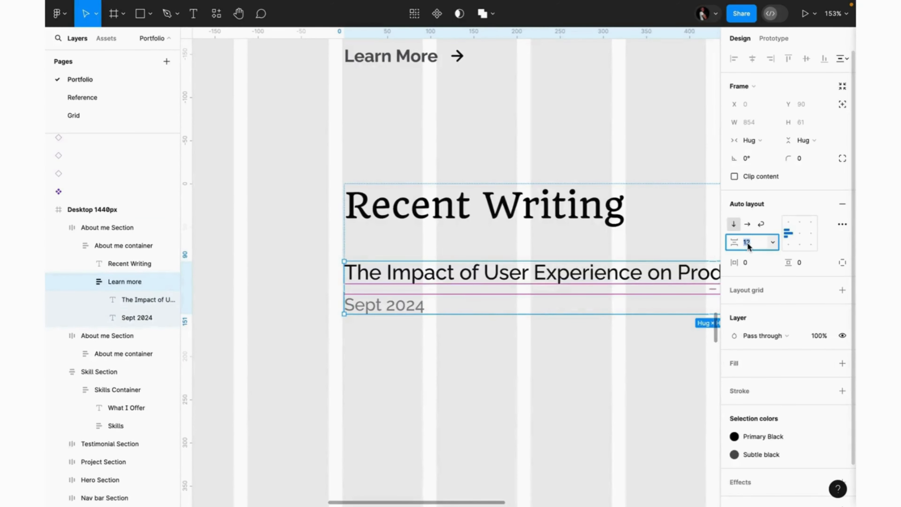
{"action": "type", "text": "8"}
{"action": "key", "text": "Return"}
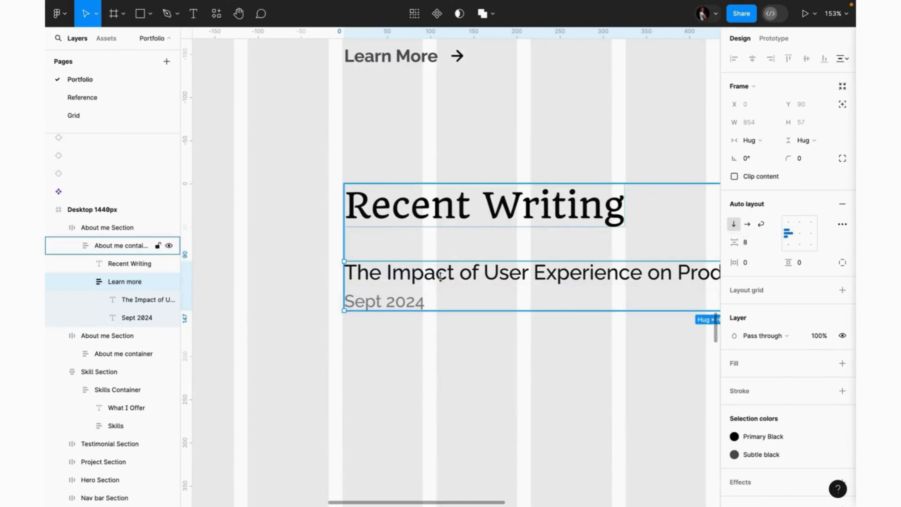
Step: Rename the Learn more frame holding the article title and date to "Writing 1" and duplicate it
{"action": "double_click", "coordinate": [113, 282]}
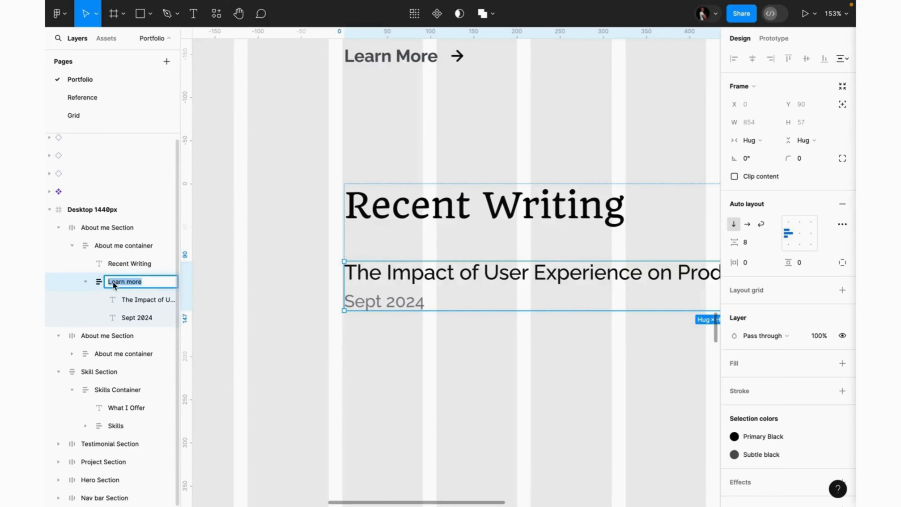
{"action": "type", "text": "Writing 1"}
{"action": "key", "text": "Return"}
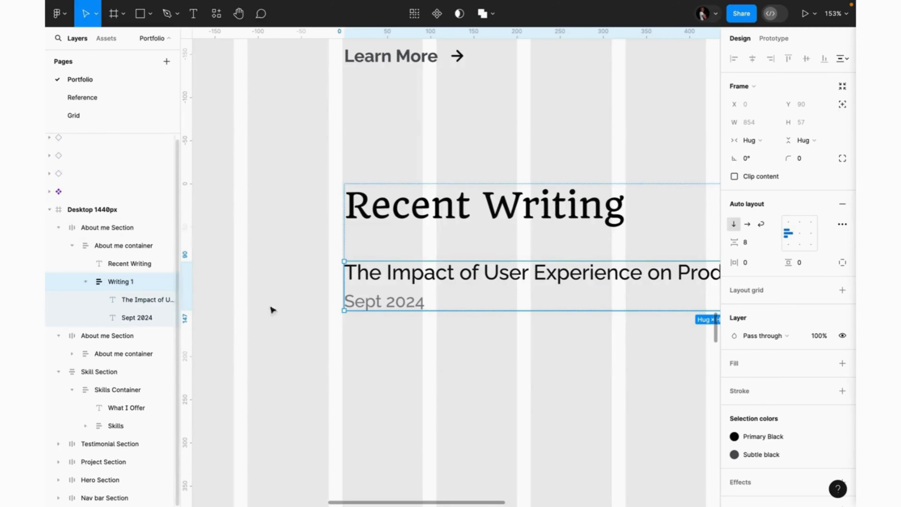
{"action": "key", "text": "ctrl+d"}
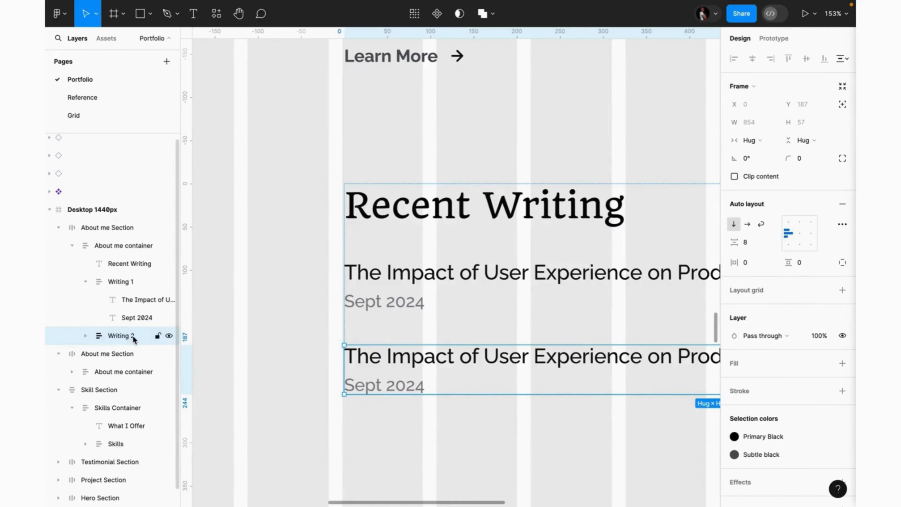
Step: Replace the duplicated article's title with "Designing for Accessibility in Product Development" copied from the Reference page
{"action": "left_click", "coordinate": [82, 97]}
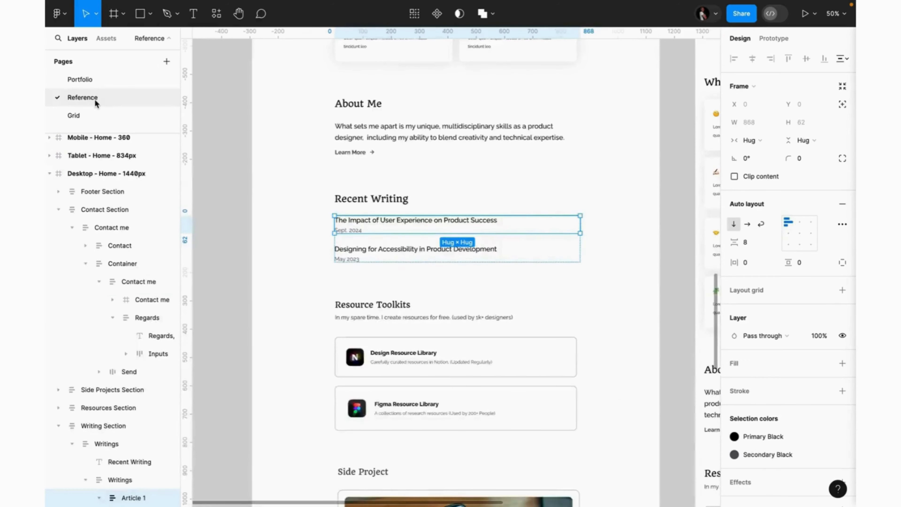
{"action": "double_click", "coordinate": [402, 253]}
{"action": "double_click", "coordinate": [400, 251]}
{"action": "key", "text": "ctrl+c"}
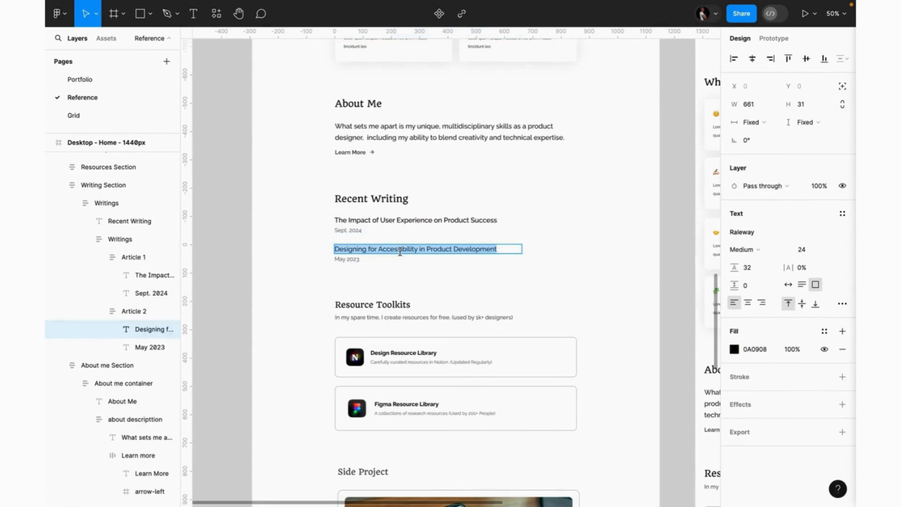
{"action": "left_click", "coordinate": [101, 80]}
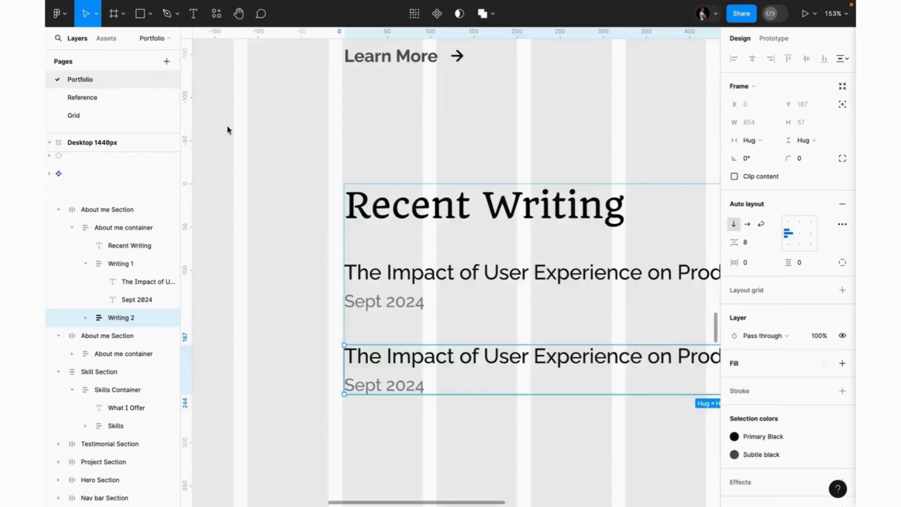
{"action": "double_click", "coordinate": [452, 358]}
{"action": "key", "text": "ctrl+v"}
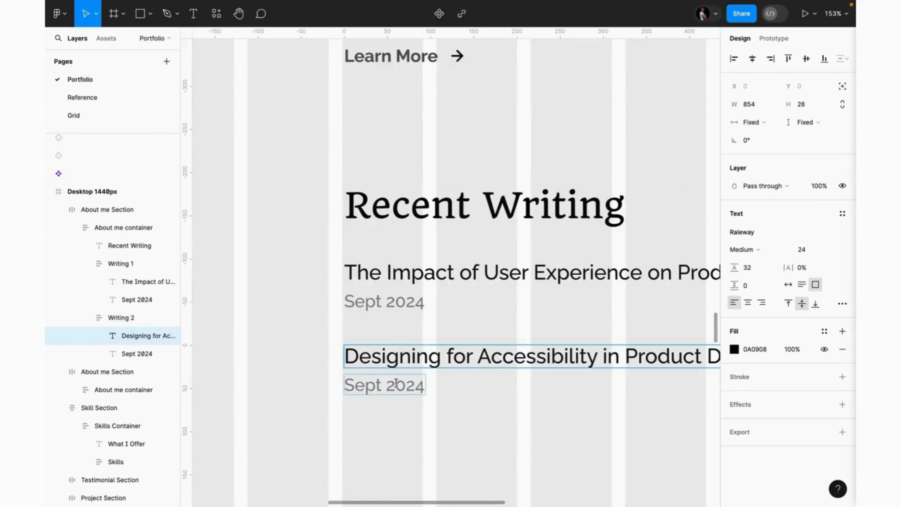
Step: Change the second article's date to "May 2023"
{"action": "double_click", "coordinate": [371, 391]}
{"action": "type", "text": "MAy"}
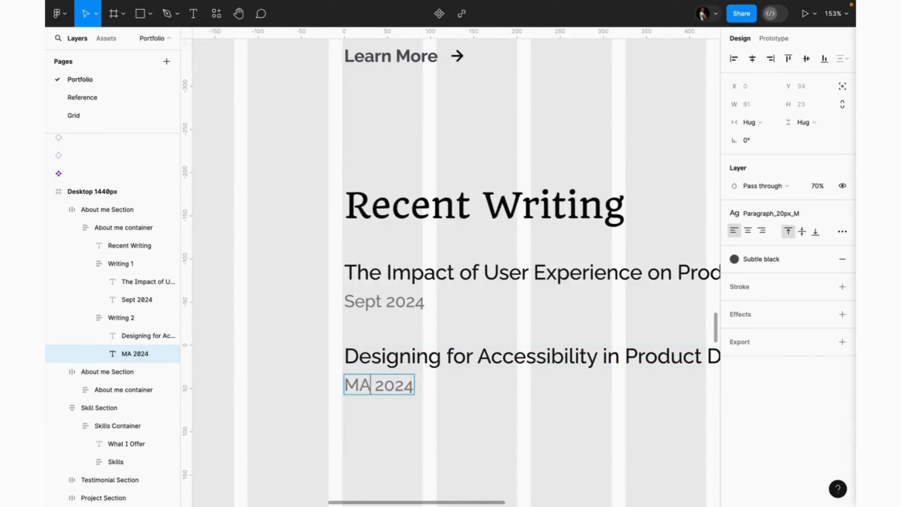
{"action": "key", "text": "BackSpace"}
{"action": "key", "text": "BackSpace"}
{"action": "type", "text": "ay"}
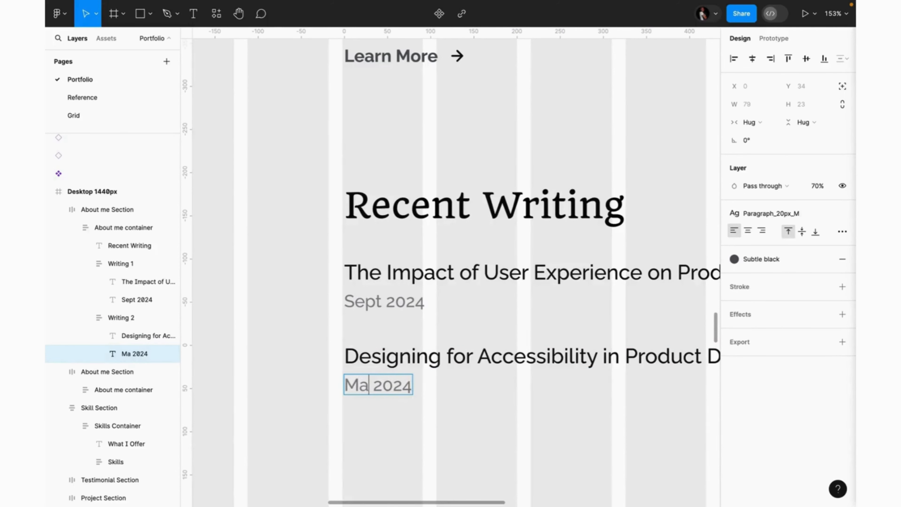
{"action": "double_click", "coordinate": [412, 388]}
{"action": "type", "text": "3"}
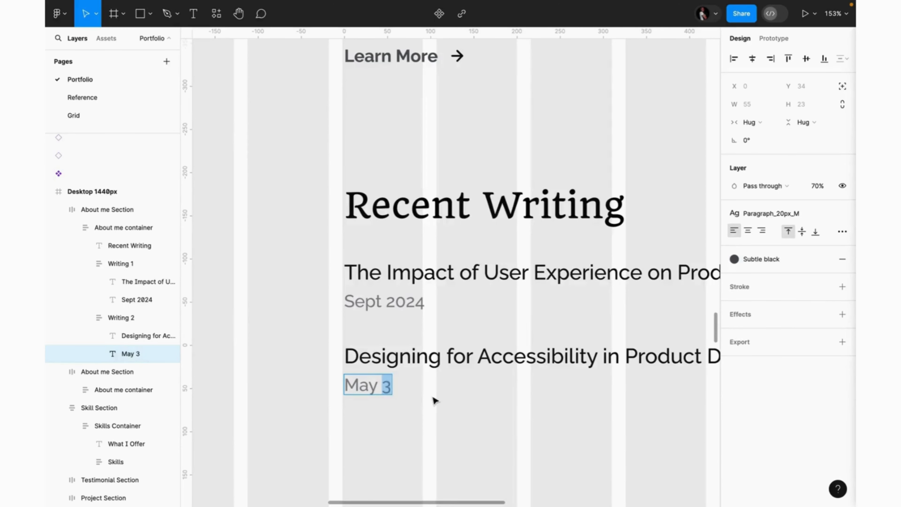
{"action": "key", "text": "ctrl+z"}
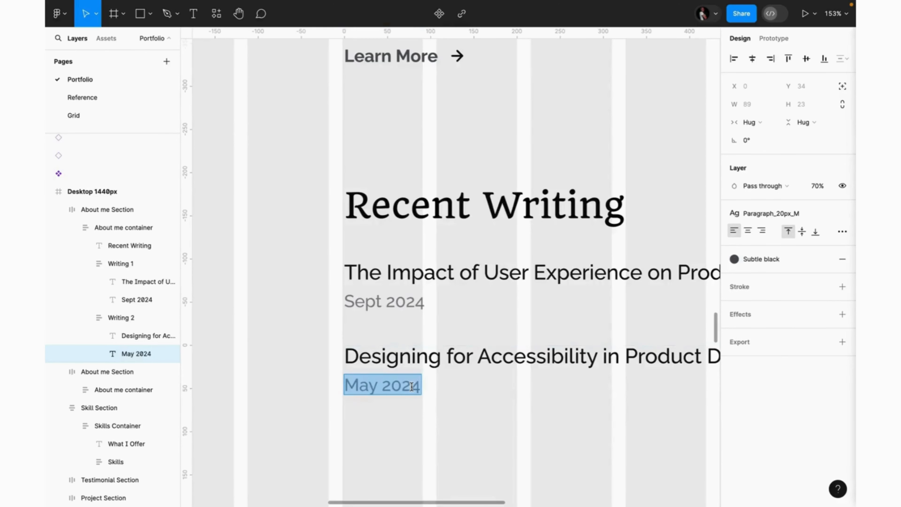
{"action": "left_click", "coordinate": [411, 388]}
{"action": "key", "text": "Delete"}
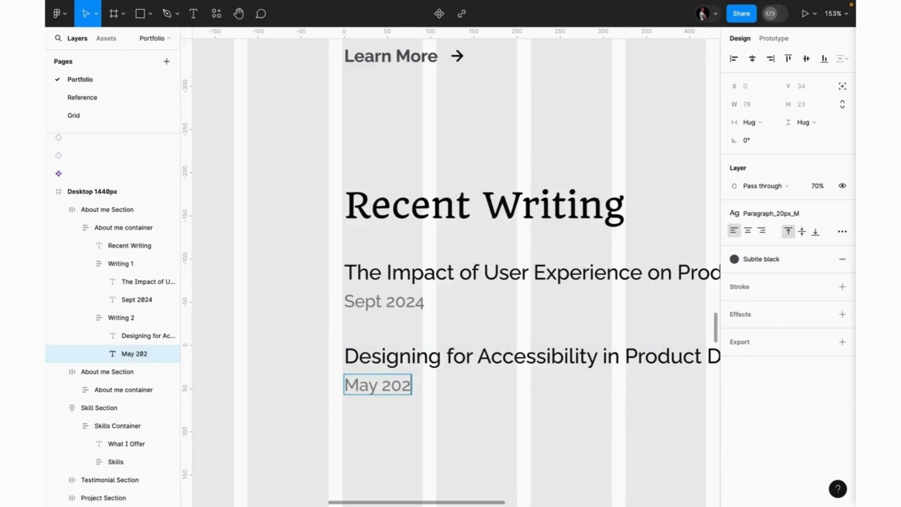
{"action": "type", "text": "3"}
{"action": "left_click", "coordinate": [486, 392]}
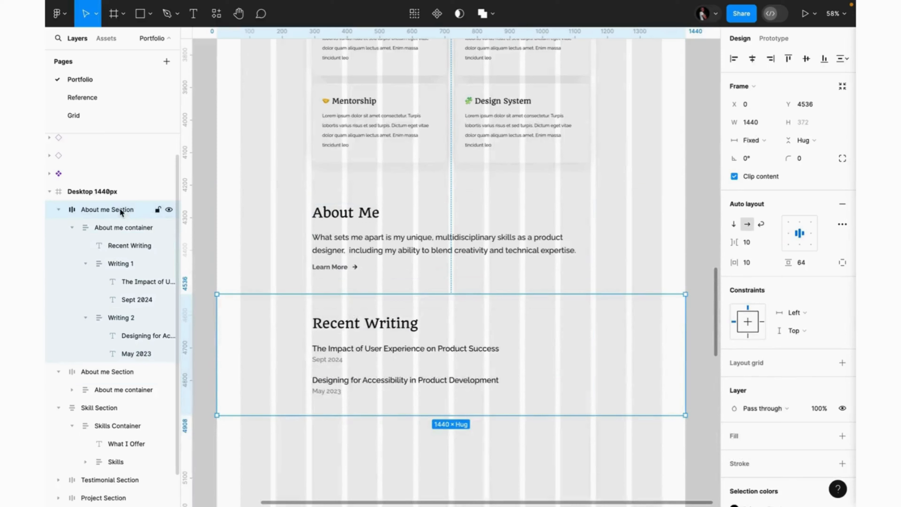
Step: Rename the Recent Writing frame to "Writing Section" and its inner container to "Writing container"
{"action": "double_click", "coordinate": [119, 209]}
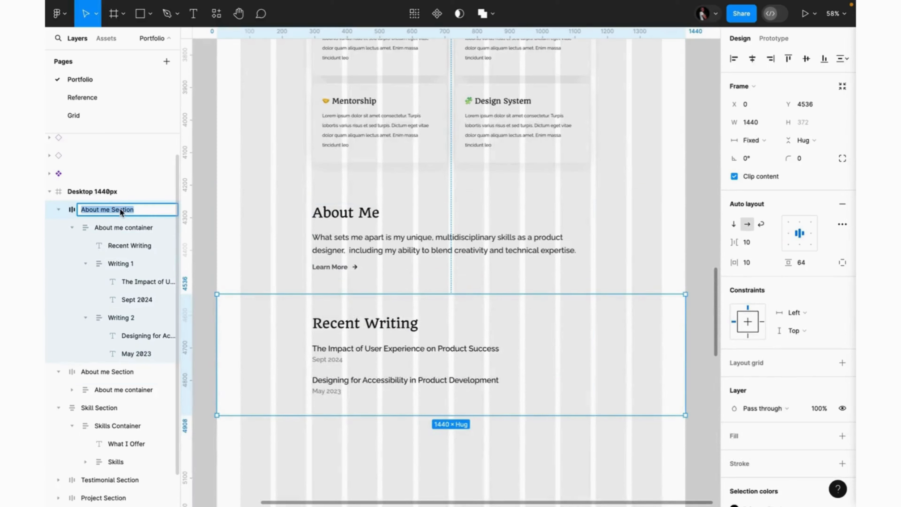
{"action": "type", "text": "Wriningn"}
{"action": "left_click", "coordinate": [105, 228]}
{"action": "double_click", "coordinate": [116, 229]}
{"action": "double_click", "coordinate": [122, 229]}
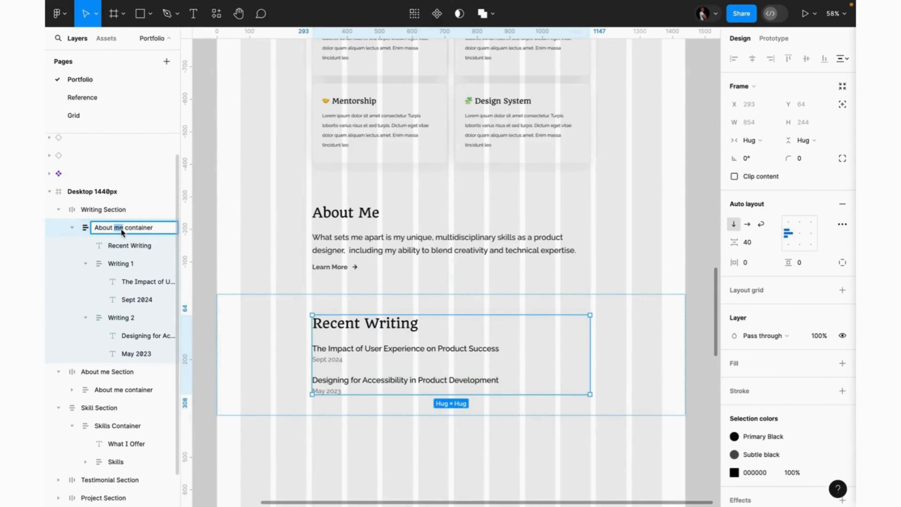
{"action": "left_click", "coordinate": [126, 227]}
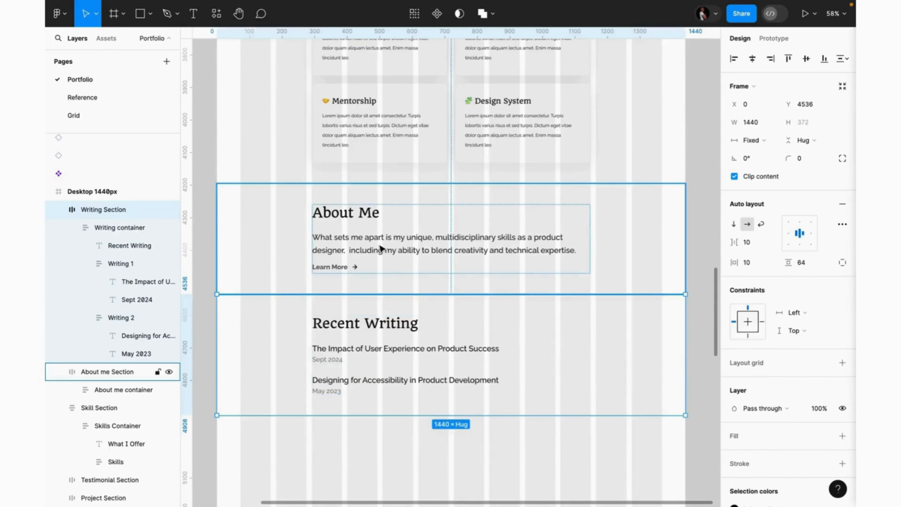
Step: Examine the Resource Toolkits section and its spacing below Recent Writing on the Reference page
{"action": "scroll", "coordinate": [380, 244], "scroll_direction": "down", "scroll_amount": 4}
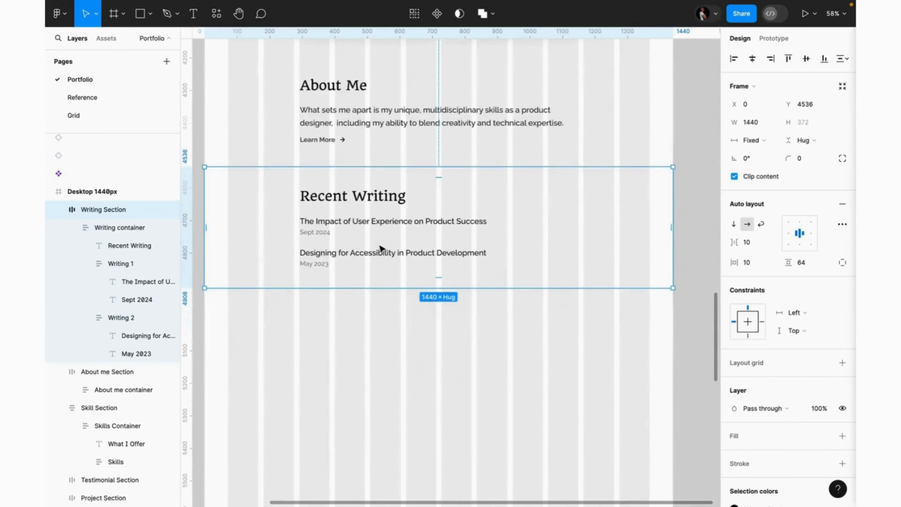
{"action": "scroll", "coordinate": [380, 248], "scroll_direction": "left", "scroll_amount": 2}
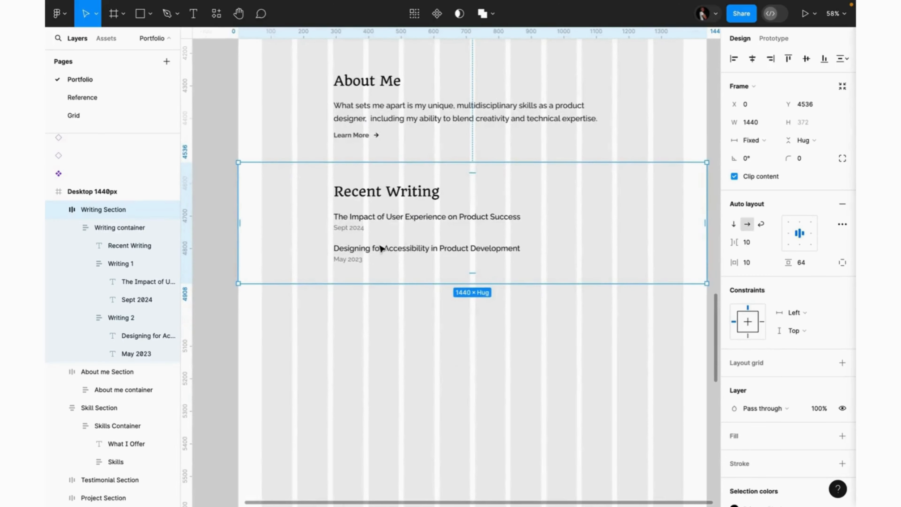
{"action": "scroll", "coordinate": [380, 248], "scroll_direction": "down", "scroll_amount": 2}
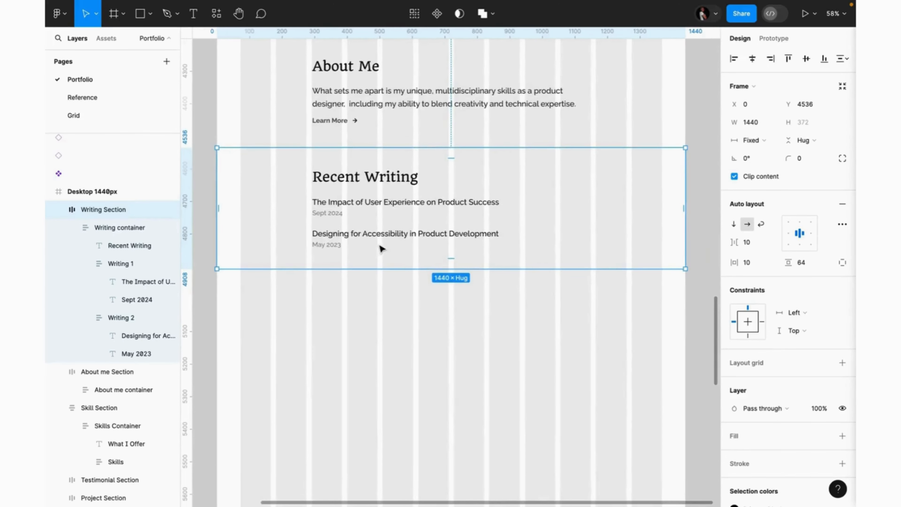
{"action": "left_click", "coordinate": [145, 97]}
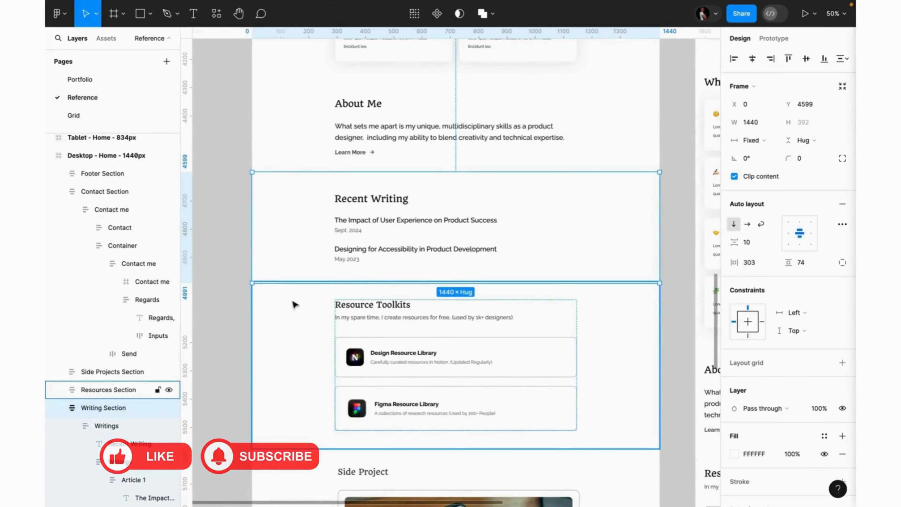
{"action": "scroll", "coordinate": [587, 351], "scroll_direction": "down", "scroll_amount": 1}
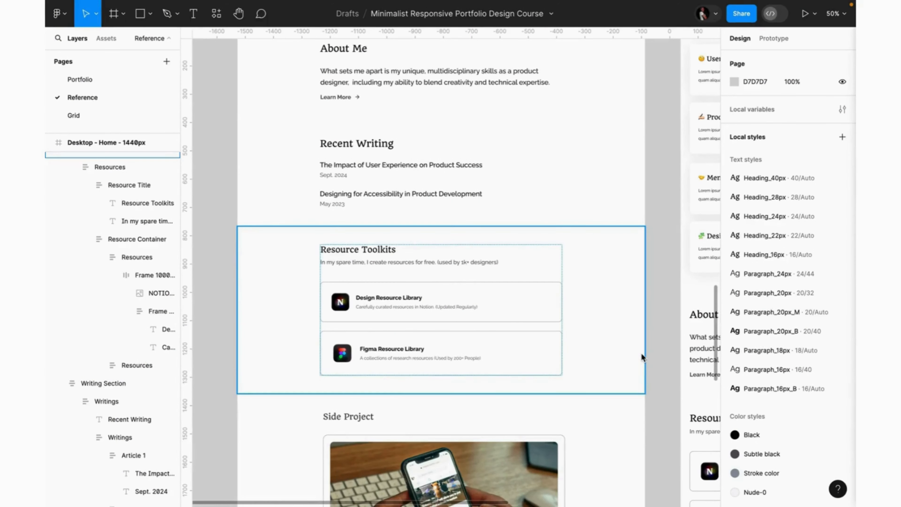
{"action": "left_click", "coordinate": [502, 185]}
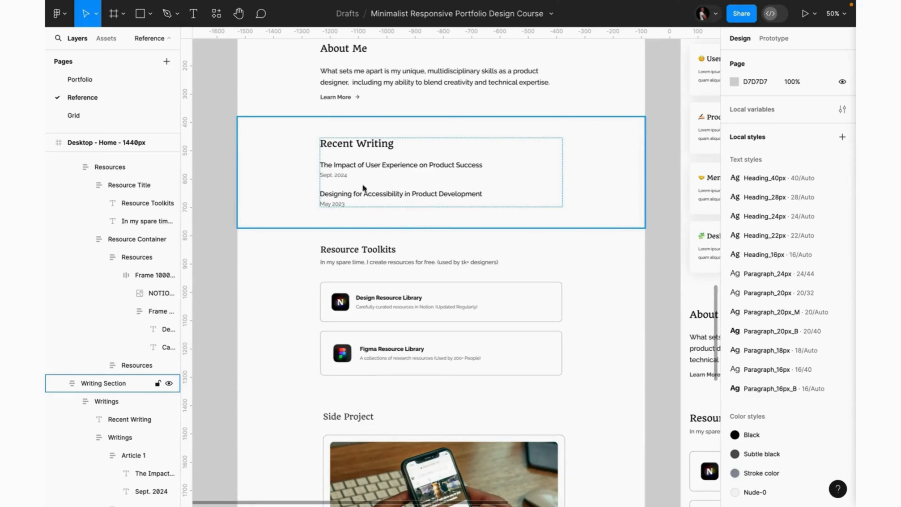
{"action": "left_click", "coordinate": [412, 241]}
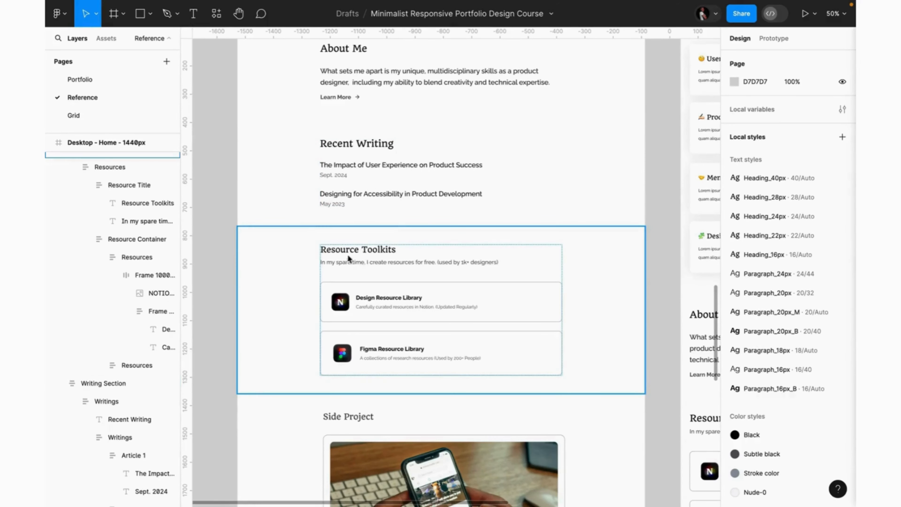
Step: Duplicate the Writing Section on the Portfolio page so the copy sits directly below the original
{"action": "left_click", "coordinate": [118, 88]}
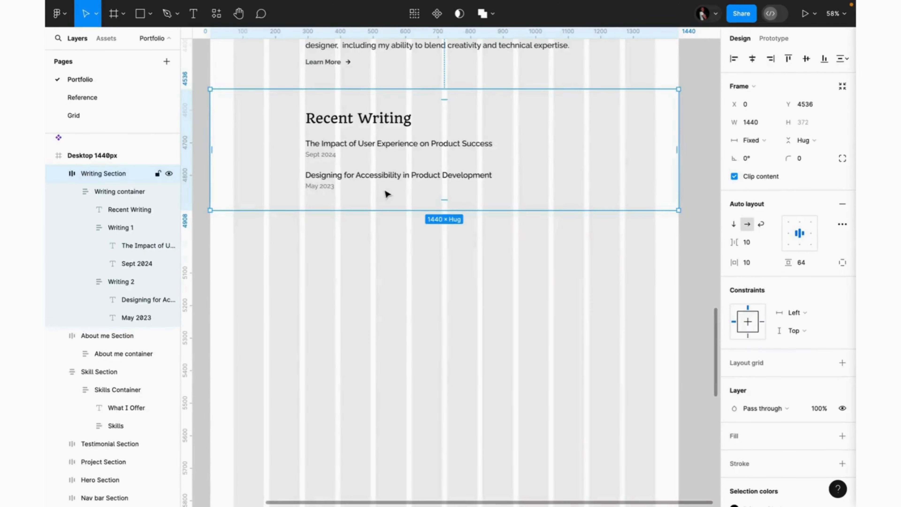
{"action": "scroll", "coordinate": [387, 195], "scroll_direction": "up", "scroll_amount": 6}
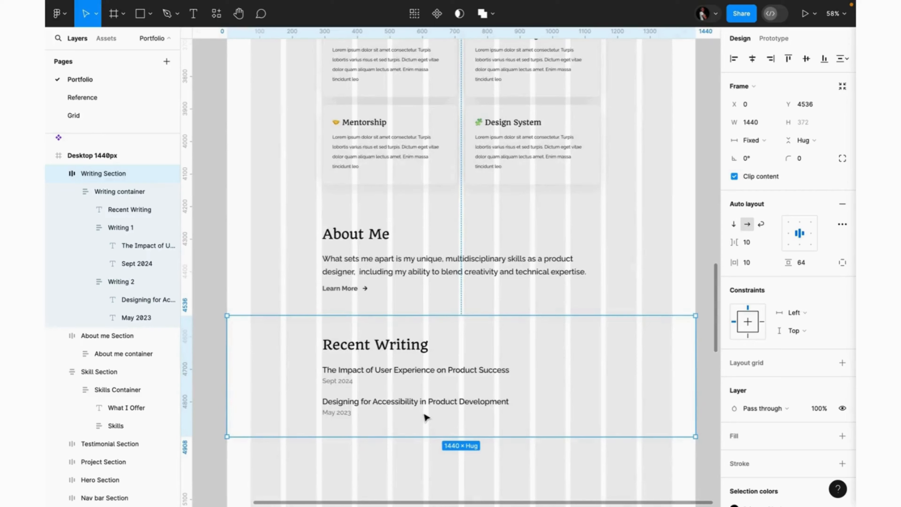
{"action": "key", "text": "super+d"}
{"action": "left_click_drag", "start_coordinate": [425, 416], "coordinate": [421, 368]}
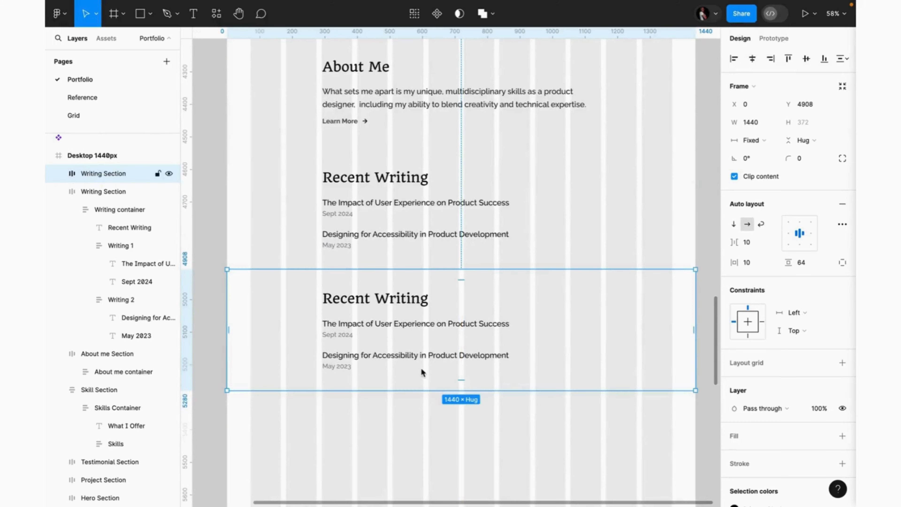
Step: Change the duplicated section's heading to "Resource Toolkit"
{"action": "double_click", "coordinate": [393, 306]}
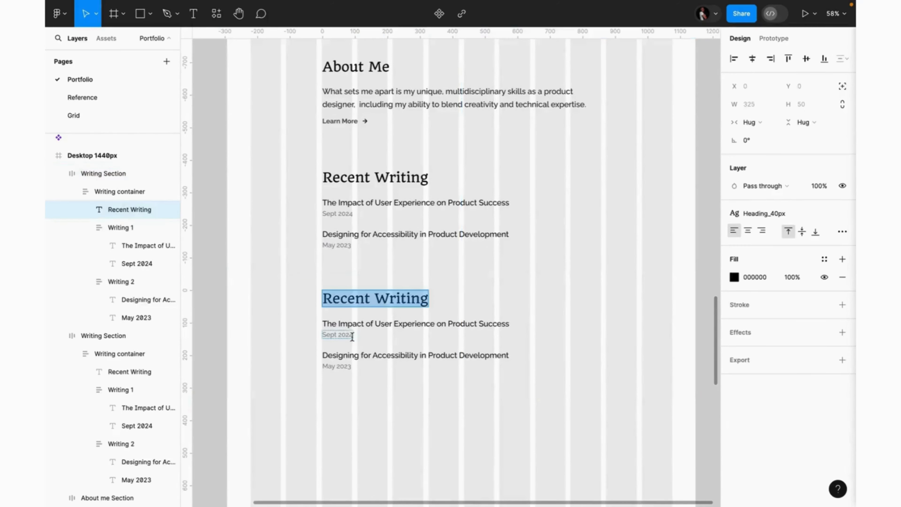
{"action": "type", "text": "Resource "}
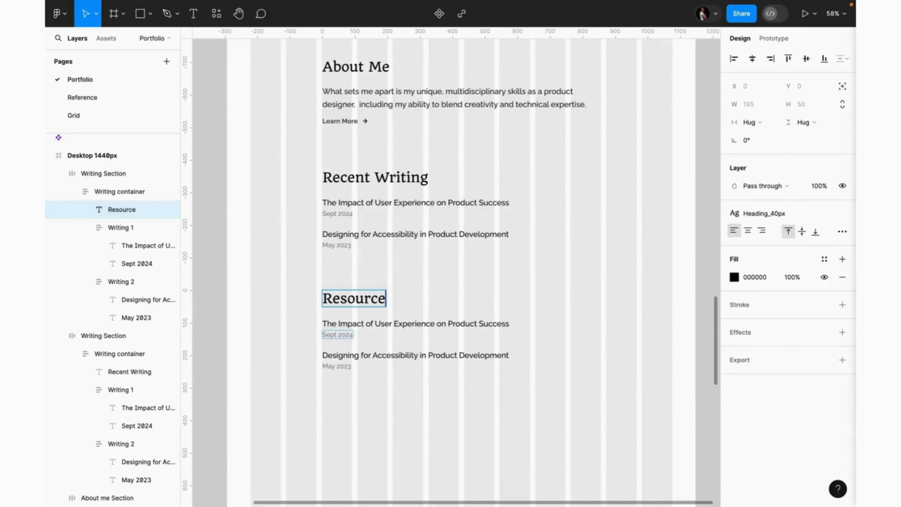
{"action": "type", "text": "Toolkit"}
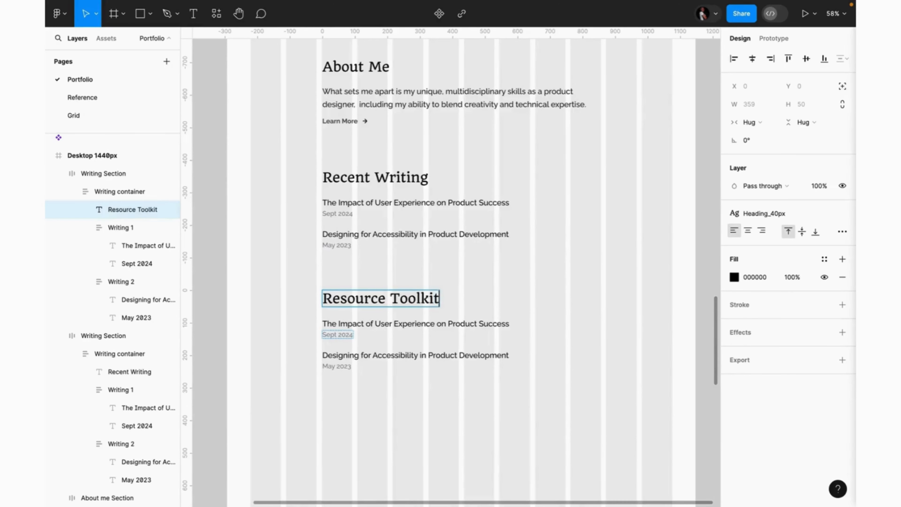
{"action": "key", "text": "Escape"}
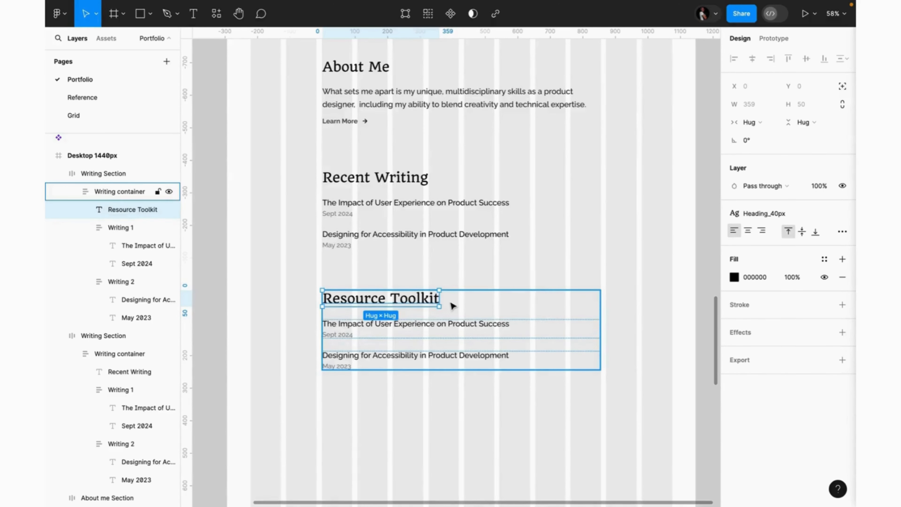
Step: Set the font size of the Heading_40px text style to 32
{"action": "left_click", "coordinate": [701, 252]}
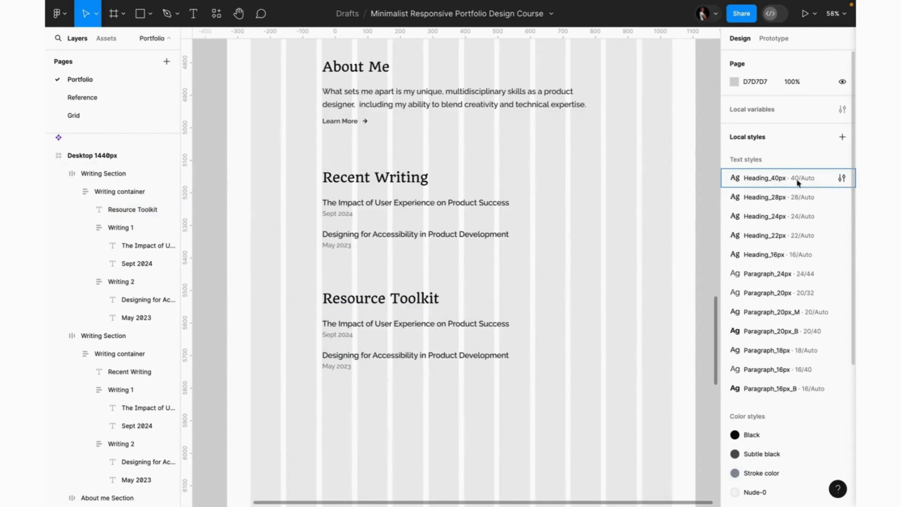
{"action": "left_click", "coordinate": [842, 177]}
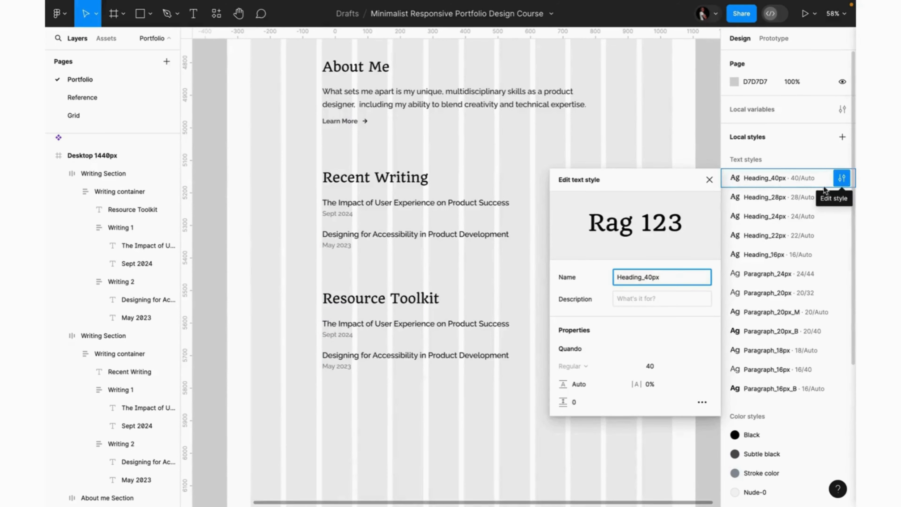
{"action": "left_click", "coordinate": [655, 365]}
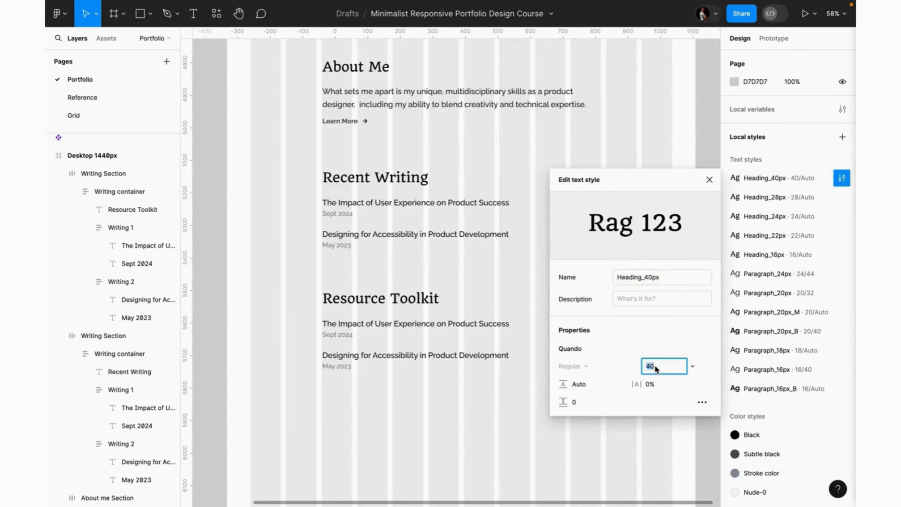
{"action": "type", "text": "32"}
{"action": "key", "text": "Return"}
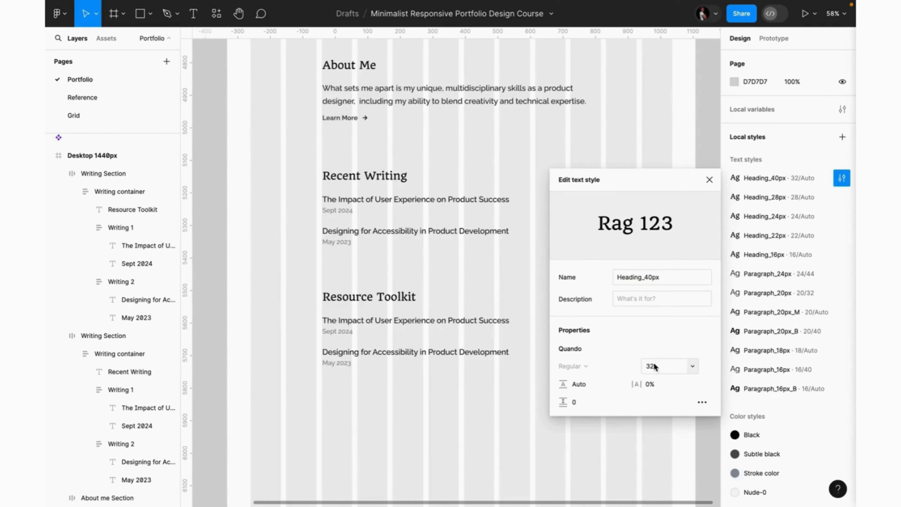
Step: Rename the edited heading text style to "Heading_32px" and finish editing it
{"action": "left_click", "coordinate": [649, 277]}
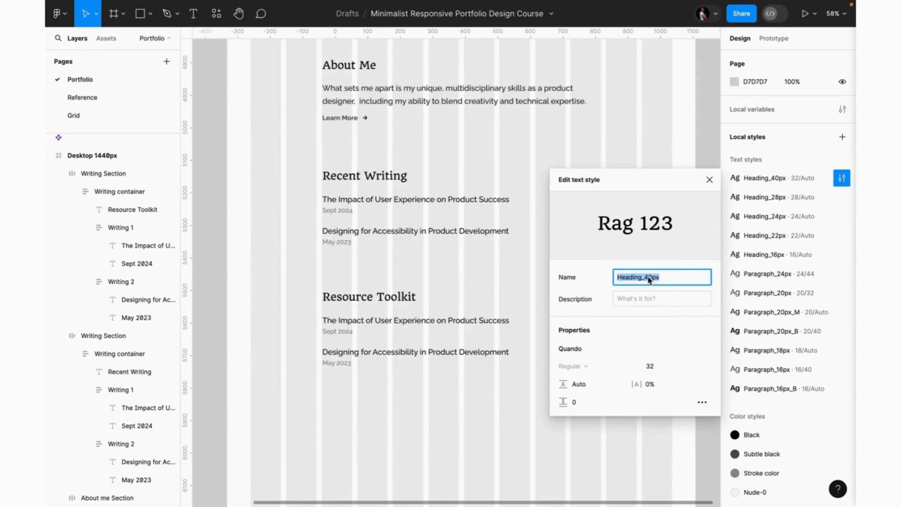
{"action": "left_click", "coordinate": [649, 277]}
{"action": "key", "text": "BackSpace"}
{"action": "key", "text": "BackSpace"}
{"action": "type", "text": "32"}
{"action": "key", "text": "Escape"}
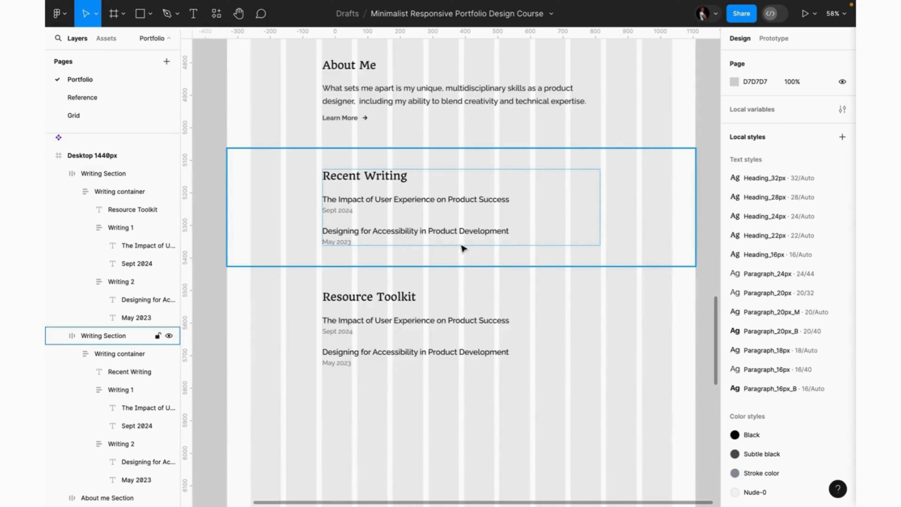
Step: Make the duplicated section's heading plural so it reads "Resource Toolkits"
{"action": "left_click", "coordinate": [356, 317]}
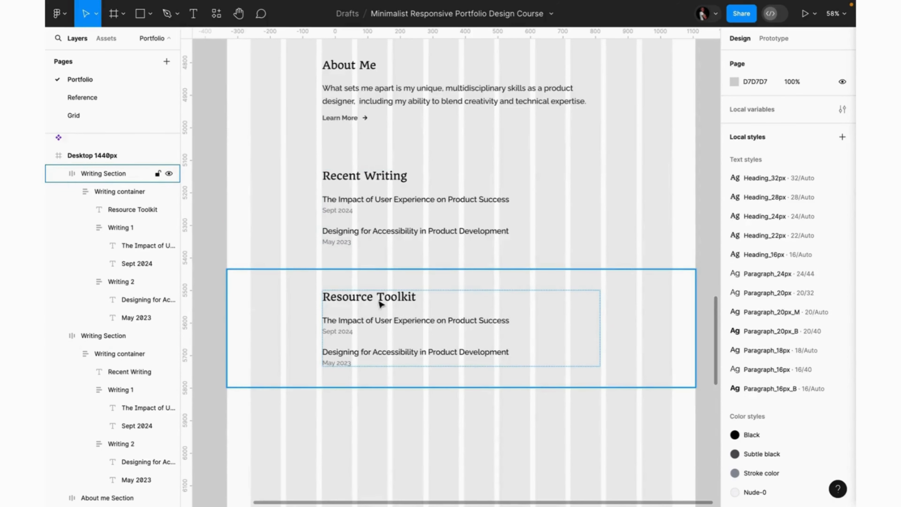
{"action": "left_click", "coordinate": [411, 299]}
{"action": "double_click", "coordinate": [409, 297]}
{"action": "key", "text": "Right"}
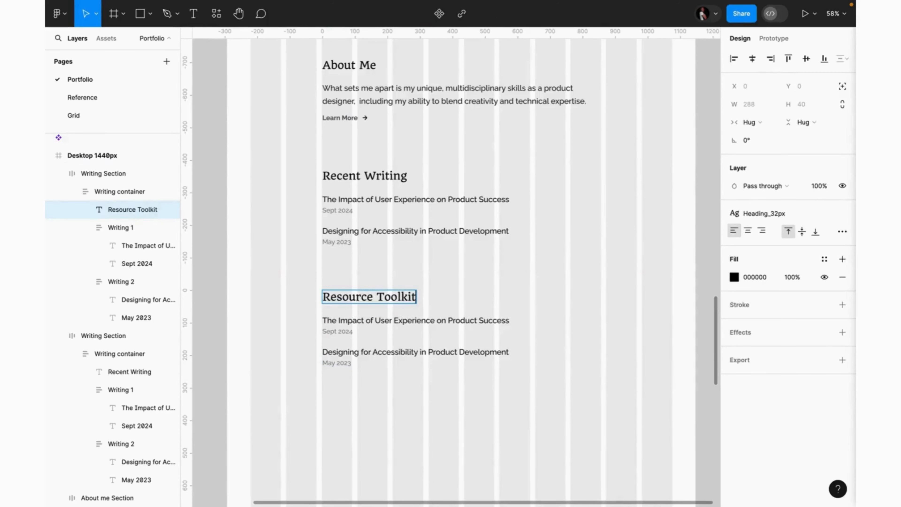
{"action": "type", "text": "s"}
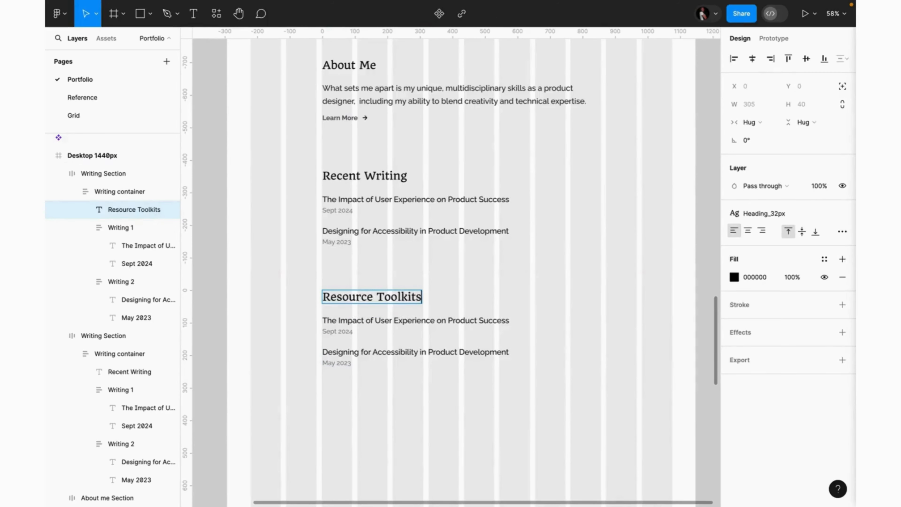
Step: Ungroup the Writing 1 frame in the Resource Toolkits section and delete its article title, keeping the date text
{"action": "left_click", "coordinate": [410, 325]}
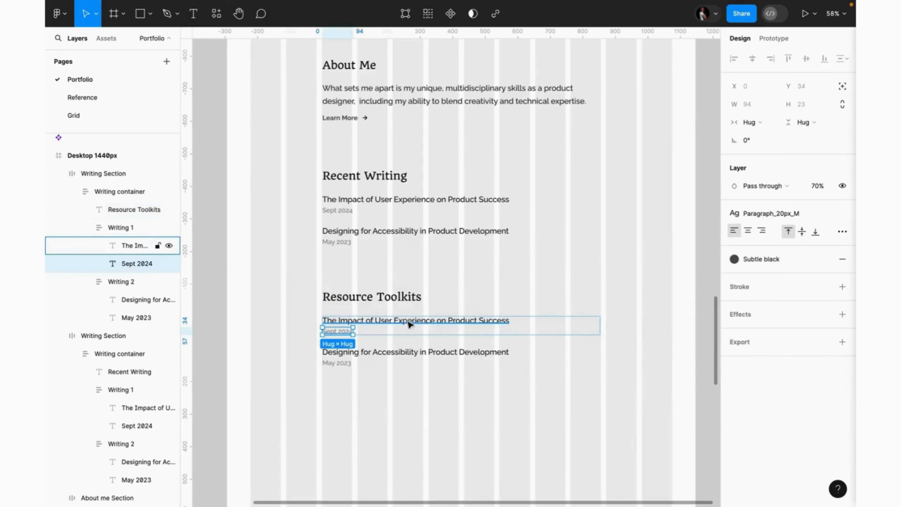
{"action": "left_click", "coordinate": [419, 338]}
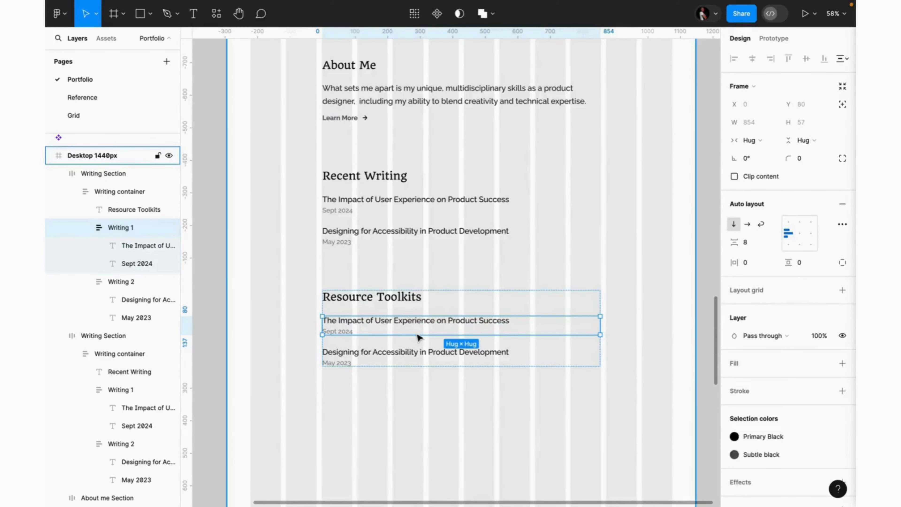
{"action": "key", "text": "super+shift+g"}
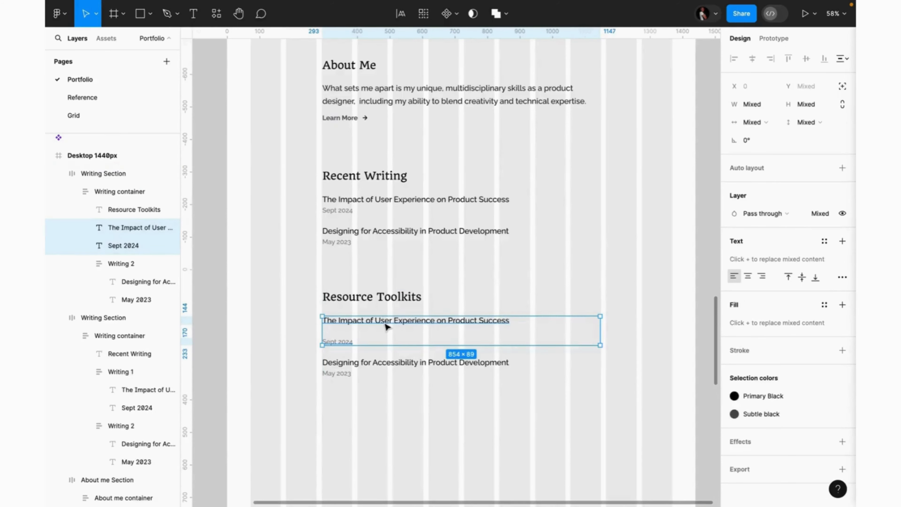
{"action": "left_click", "coordinate": [387, 326]}
{"action": "key", "text": "Delete"}
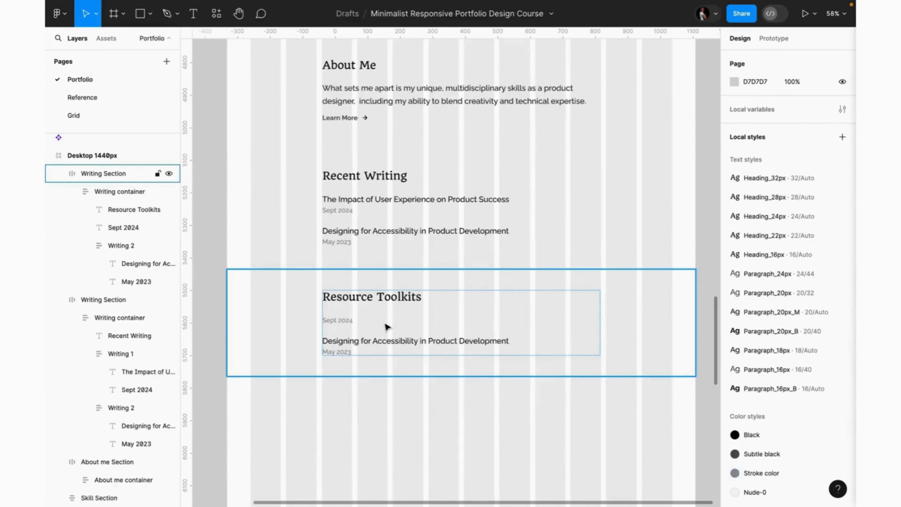
Step: Delete the second article's title and date from the Resource Toolkits section and select the whole section frame
{"action": "left_click", "coordinate": [419, 346]}
{"action": "left_click", "coordinate": [419, 346]}
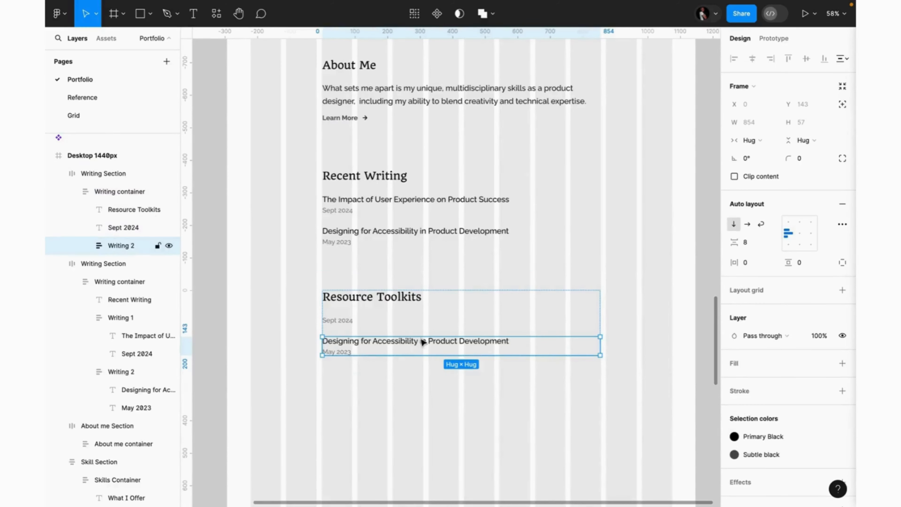
{"action": "left_click", "coordinate": [444, 304]}
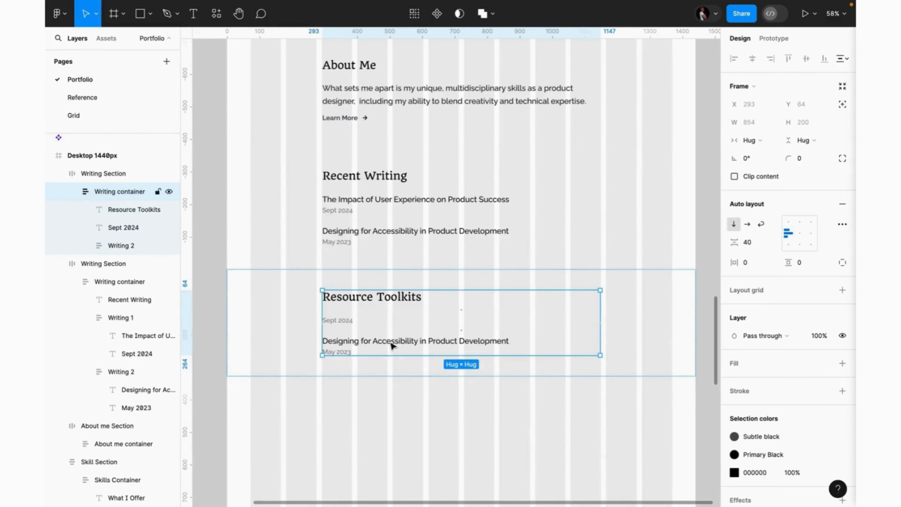
{"action": "left_click", "coordinate": [392, 346]}
{"action": "key", "text": "Return"}
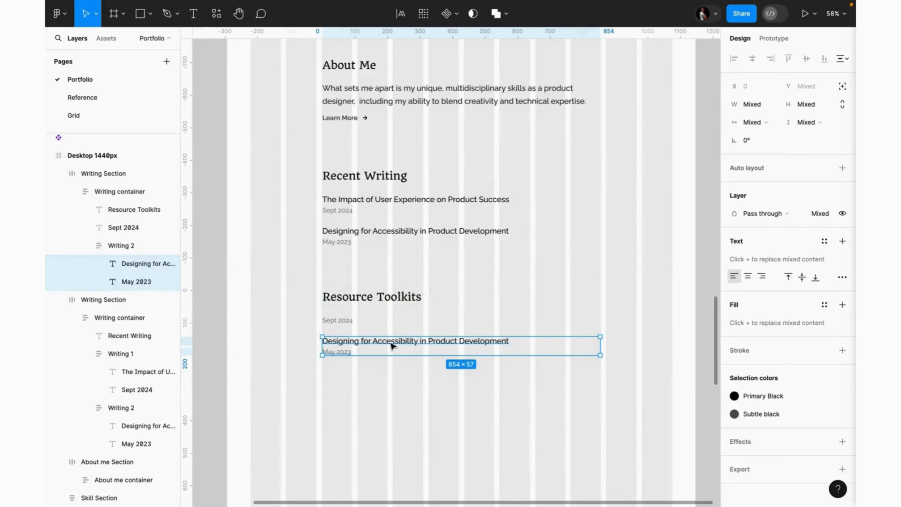
{"action": "key", "text": "Delete"}
{"action": "left_click", "coordinate": [441, 306]}
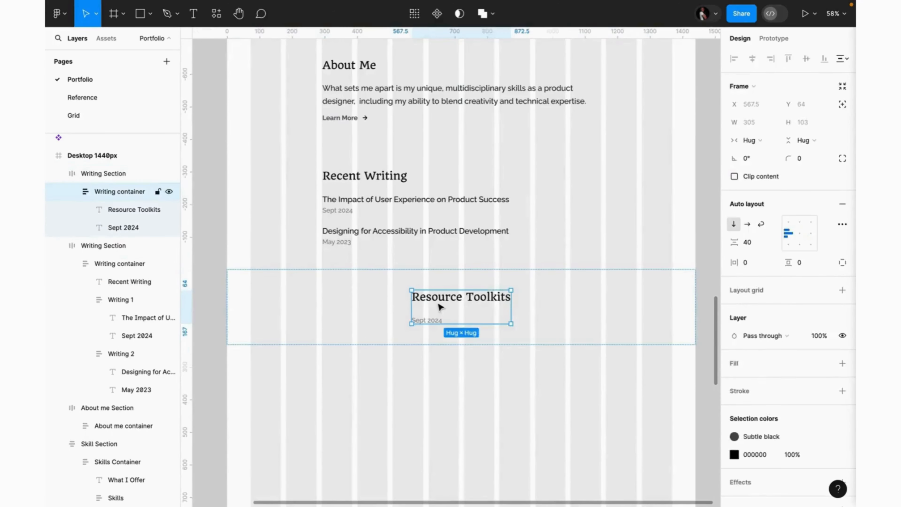
{"action": "key", "text": "Escape"}
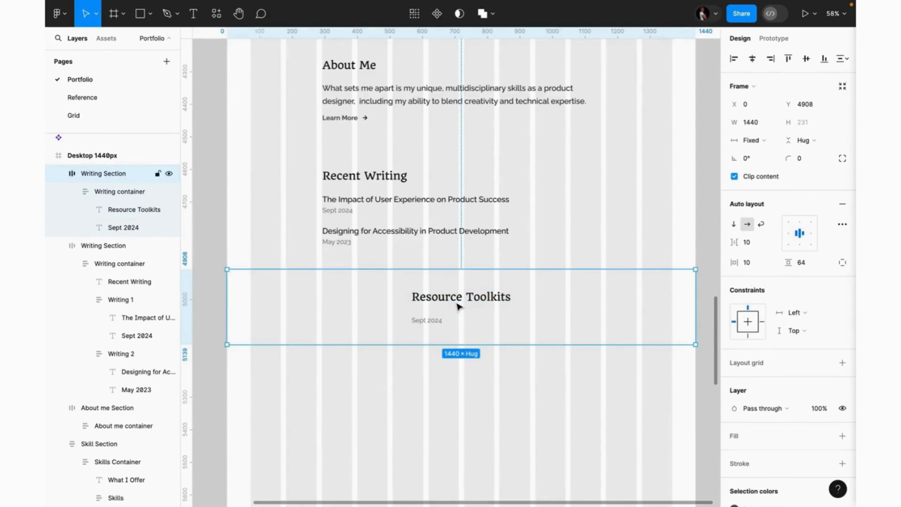
Step: Restore the deleted second article in the Resource Toolkits section and set the Writing container's width to Fixed
{"action": "key", "text": "ctrl+v"}
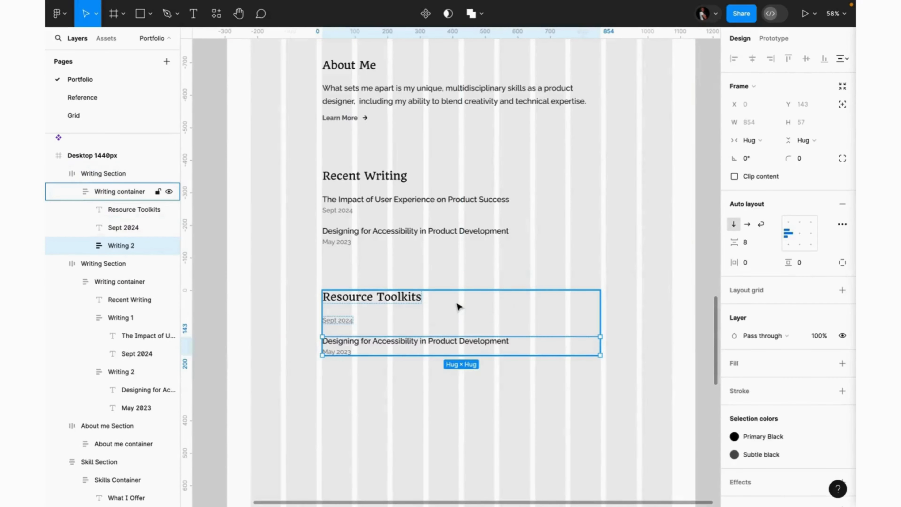
{"action": "left_click", "coordinate": [526, 312]}
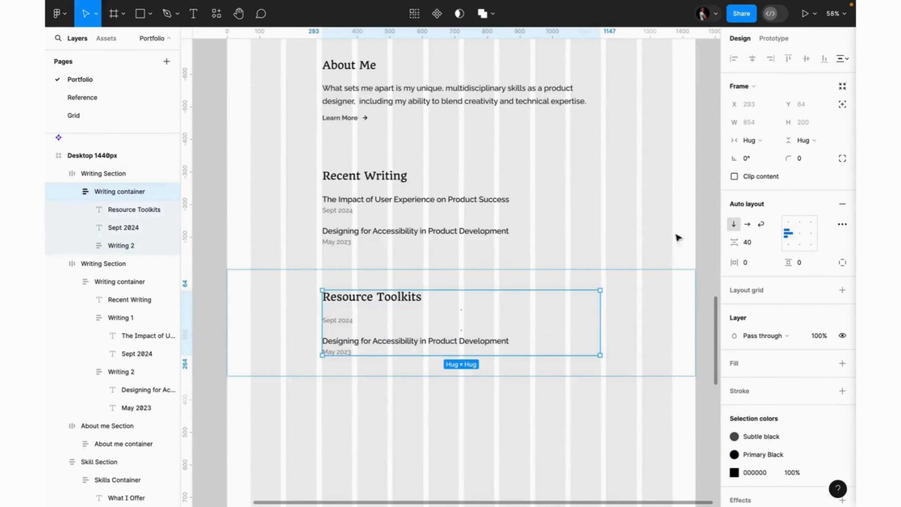
{"action": "left_click", "coordinate": [764, 142]}
{"action": "left_click", "coordinate": [763, 124]}
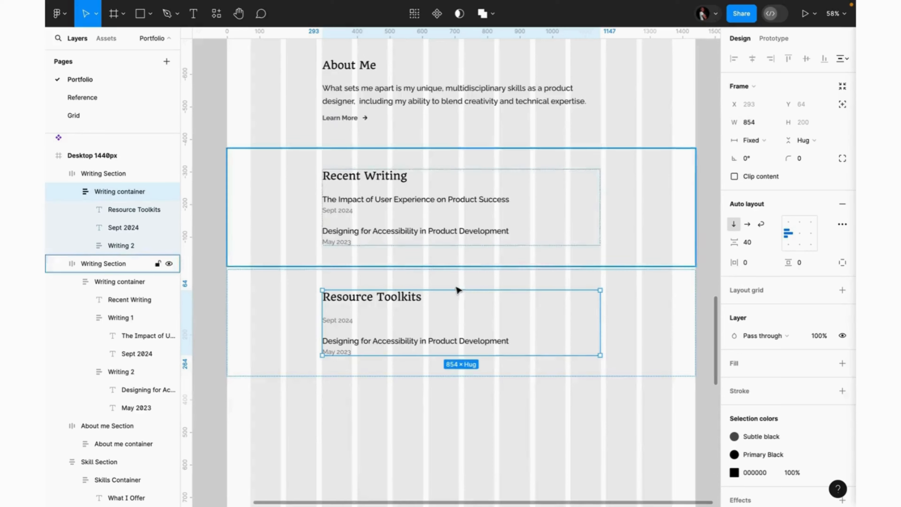
Step: Delete the Writing 2 article frame from the Resource Toolkits section's container
{"action": "left_click", "coordinate": [427, 338]}
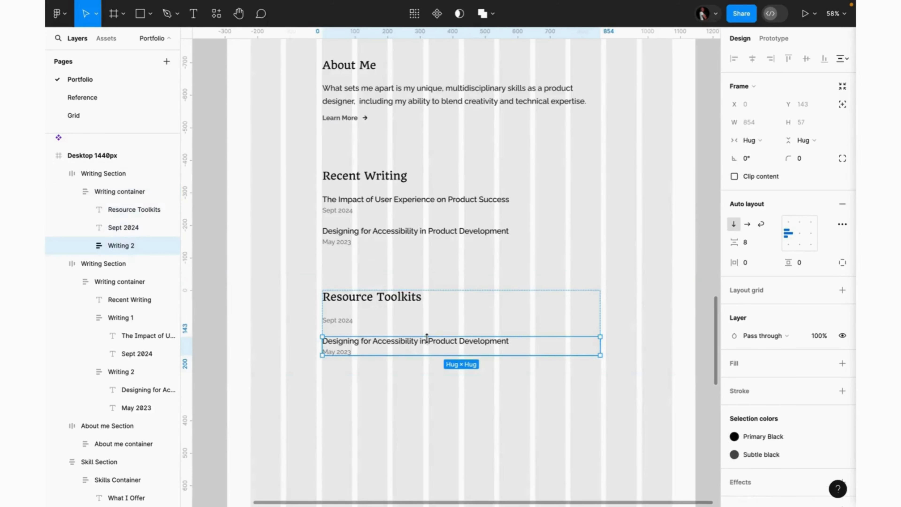
{"action": "key", "text": "Delete"}
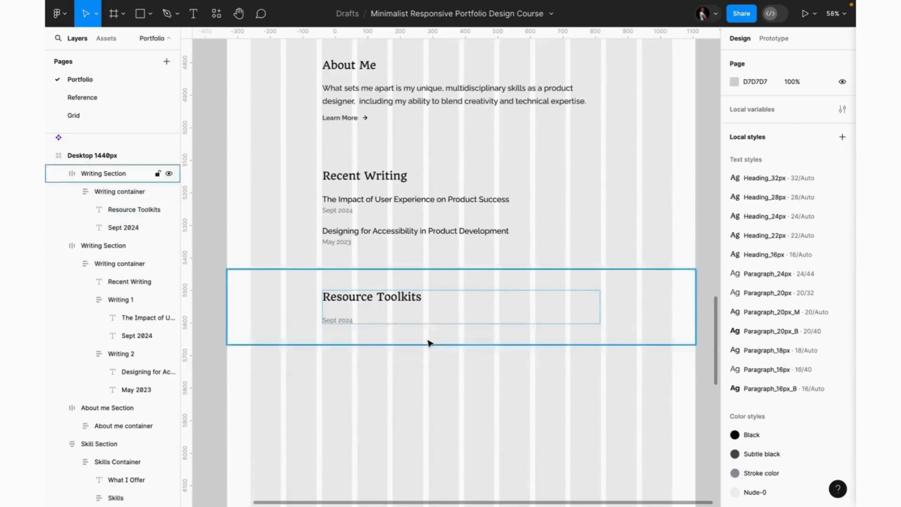
{"action": "left_click", "coordinate": [367, 303]}
{"action": "double_click", "coordinate": [369, 305]}
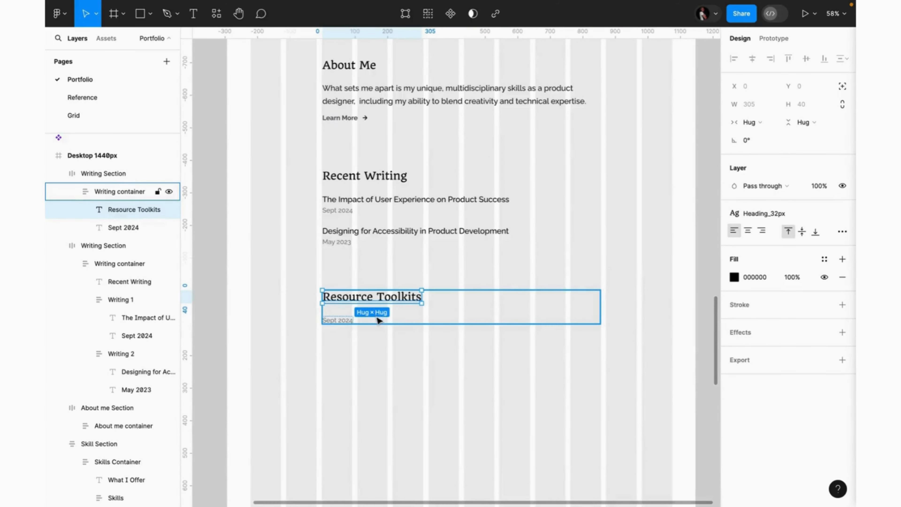
Step: Replace the date under Resource Toolkits with the reference subtitle "In my spare time, I create resources for free. (used by 1k+ designers)"
{"action": "left_click", "coordinate": [341, 322]}
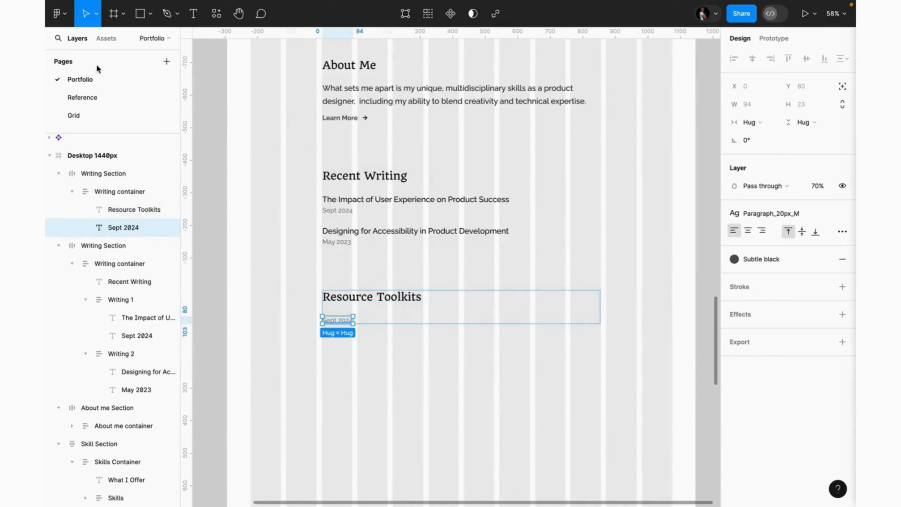
{"action": "left_click", "coordinate": [94, 99]}
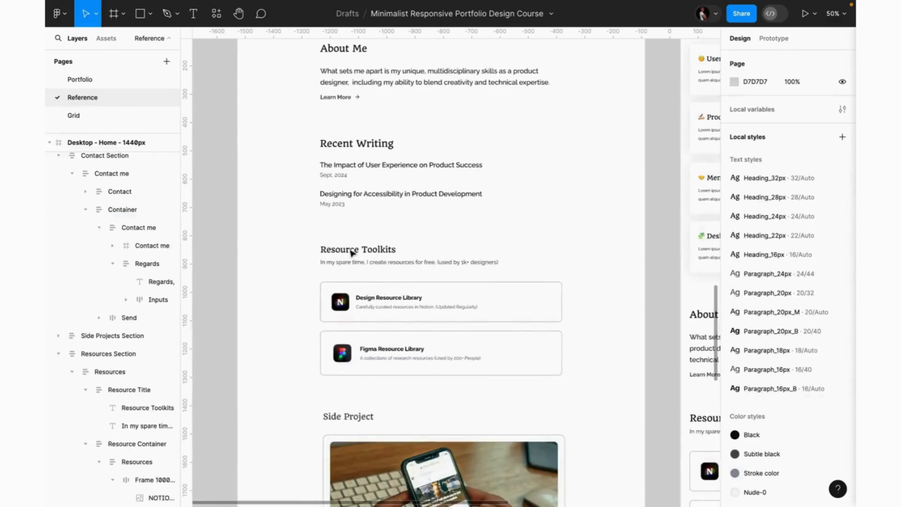
{"action": "left_click", "coordinate": [385, 263]}
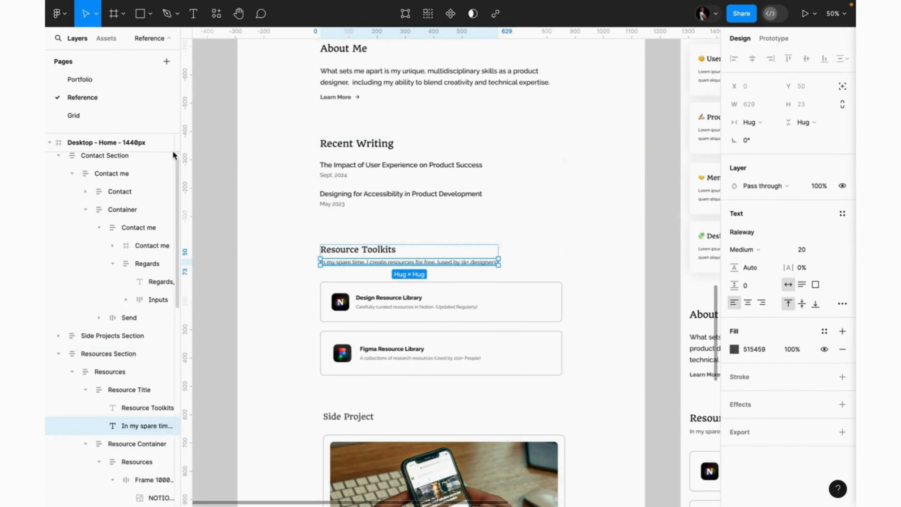
{"action": "left_click", "coordinate": [81, 79]}
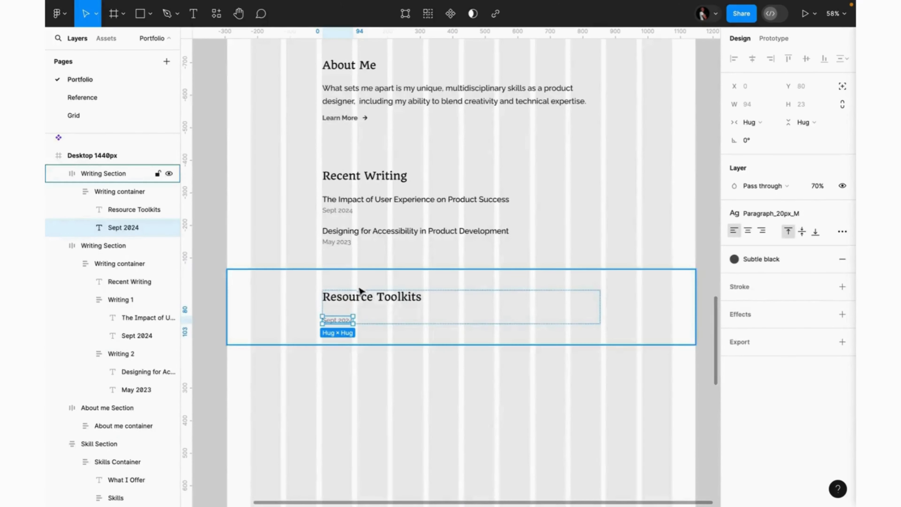
{"action": "double_click", "coordinate": [339, 321]}
{"action": "type", "text": "In my spare time, I create resources for free. (used by 1k+ designers)"}
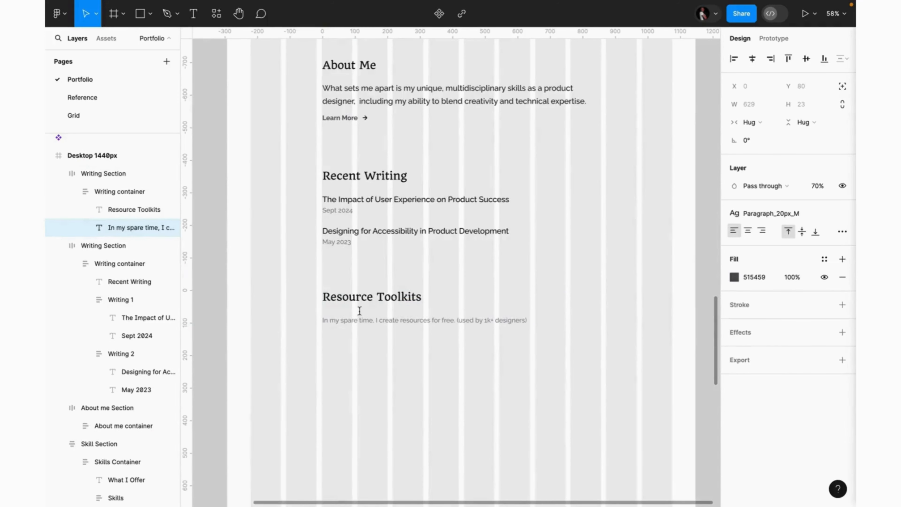
{"action": "key", "text": "Escape"}
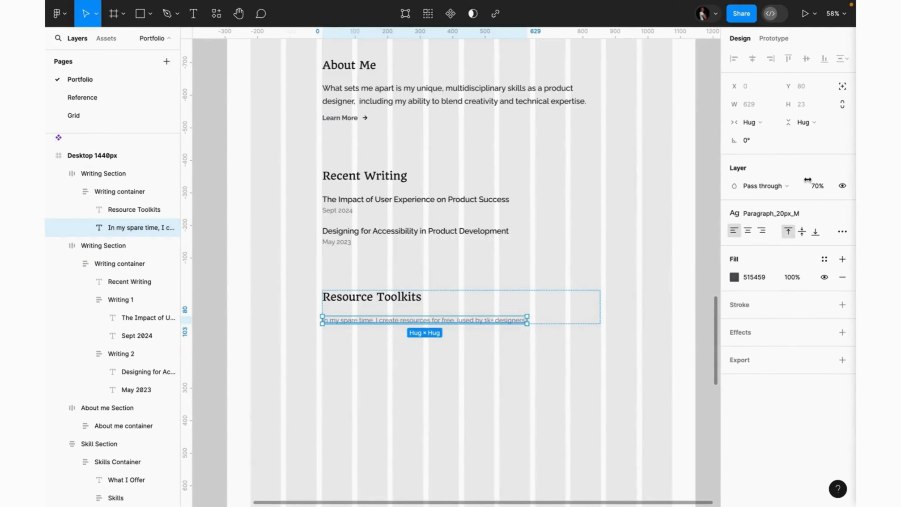
Step: Set the Resource Toolkits subtitle's layer opacity to 100%
{"action": "left_click", "coordinate": [818, 187]}
{"action": "type", "text": "100"}
{"action": "key", "text": "Return"}
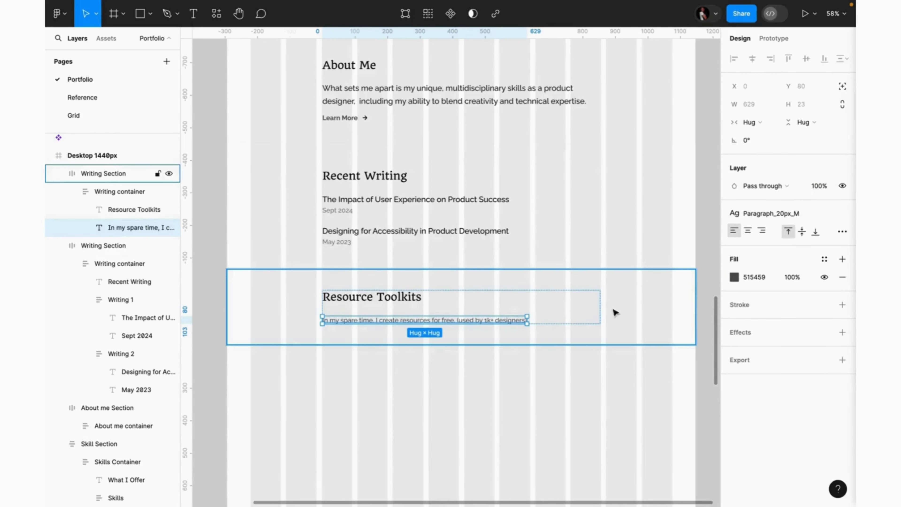
Step: On the Reference page, set the Resource Title frame's auto layout spacing to 16
{"action": "left_click", "coordinate": [595, 306]}
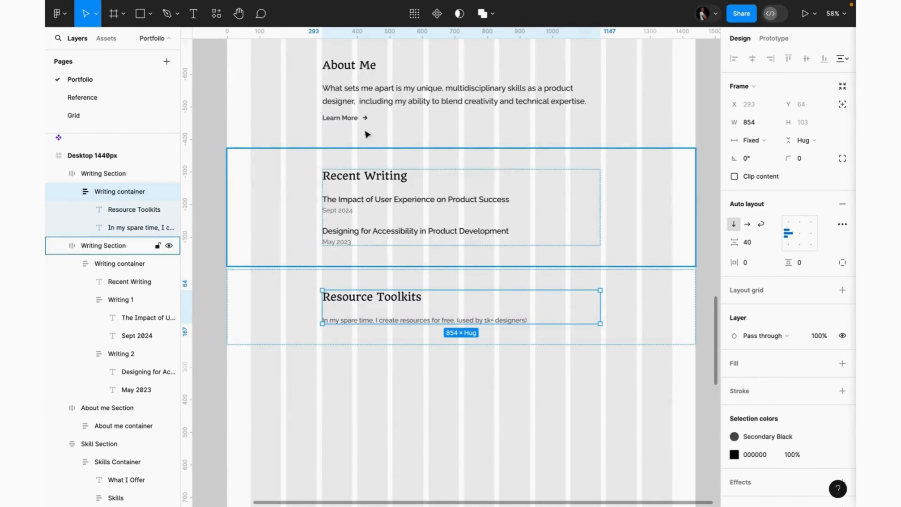
{"action": "left_click", "coordinate": [105, 94]}
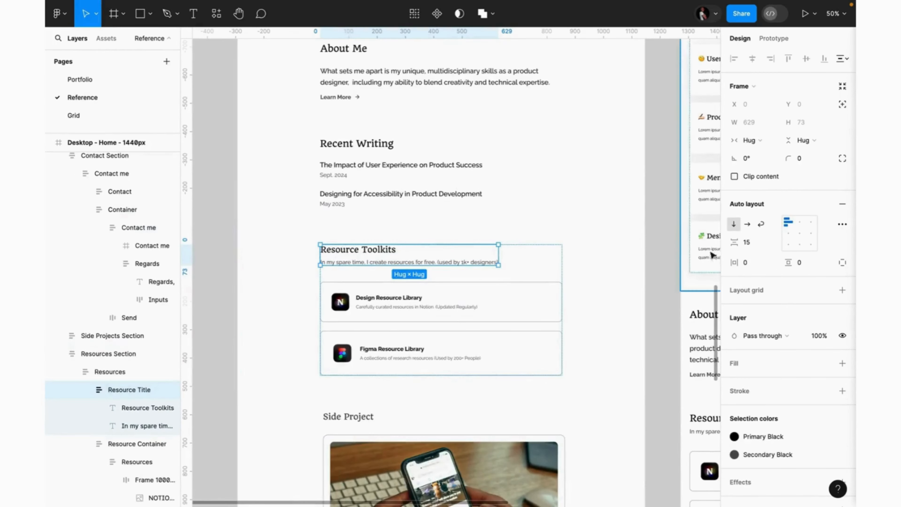
{"action": "left_click", "coordinate": [752, 246]}
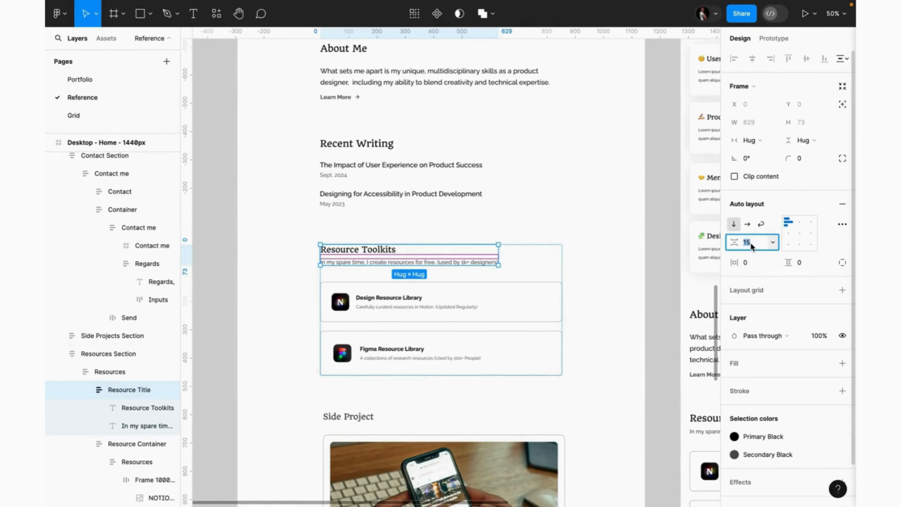
{"action": "type", "text": "16"}
{"action": "key", "text": "Return"}
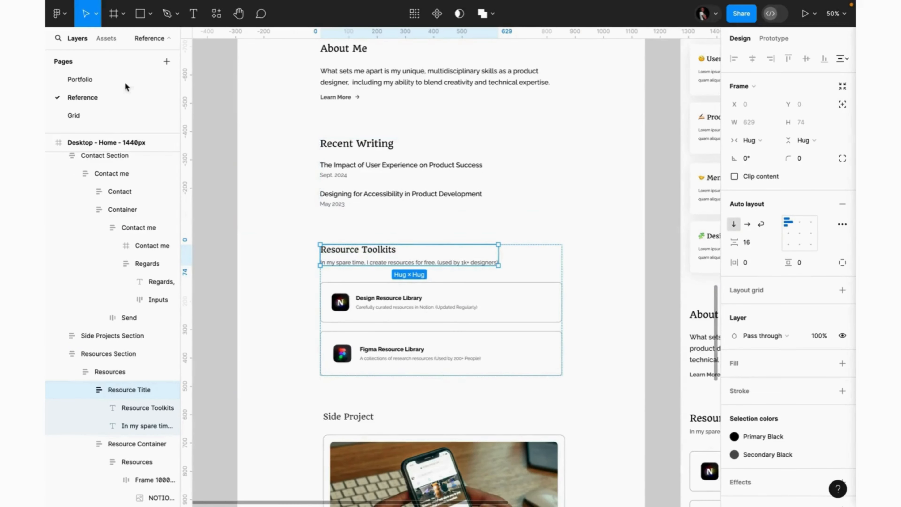
Step: On the Portfolio page, set the spacing between the Resource Toolkits heading and its subtitle to 16
{"action": "left_click", "coordinate": [105, 77]}
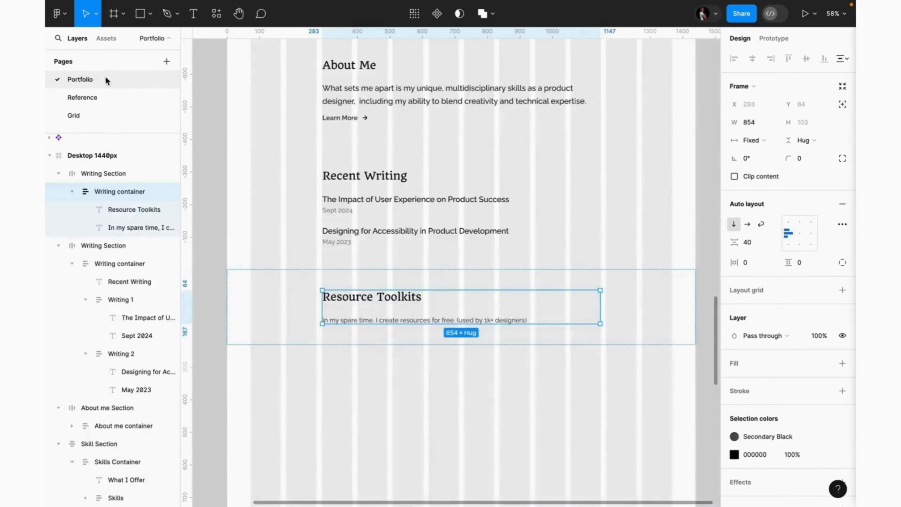
{"action": "left_click", "coordinate": [754, 243]}
{"action": "type", "text": "16"}
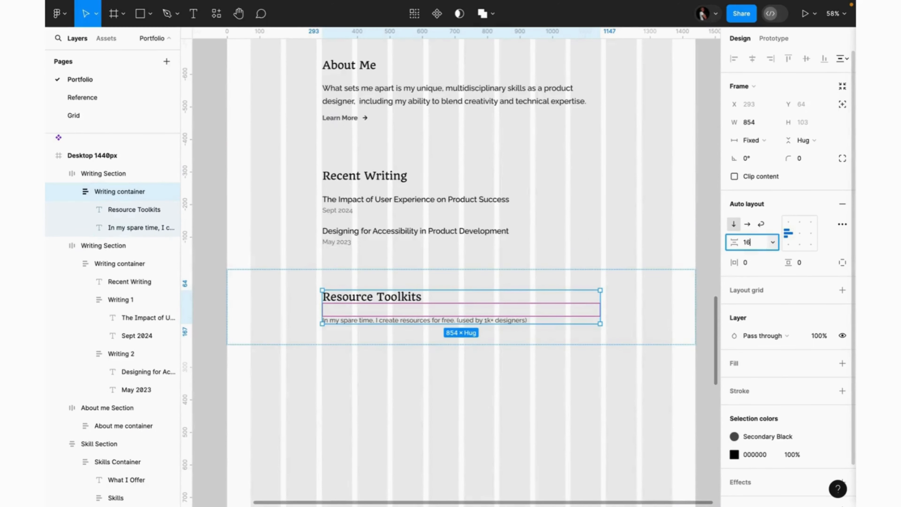
{"action": "key", "text": "Return"}
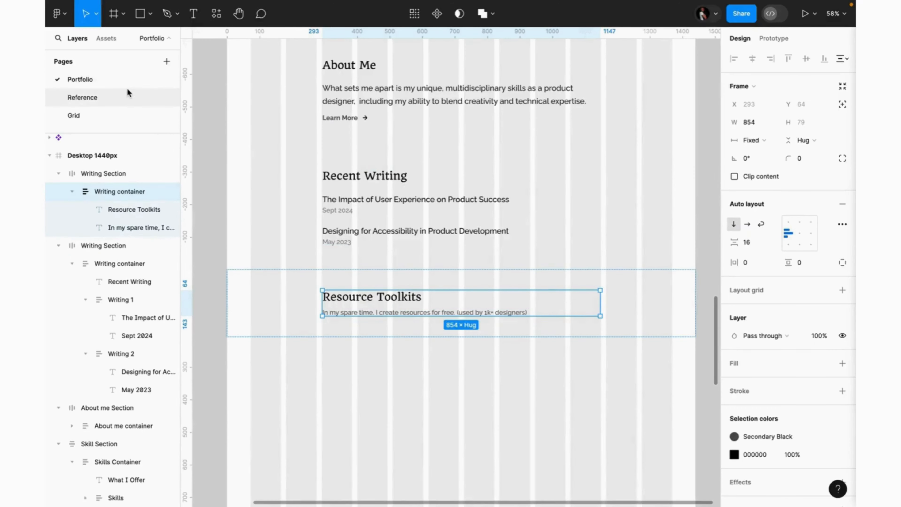
Step: Copy the Notion logo from the Reference page into the Resource Toolkits section and switch the section's auto layout to vertical
{"action": "left_click", "coordinate": [123, 95]}
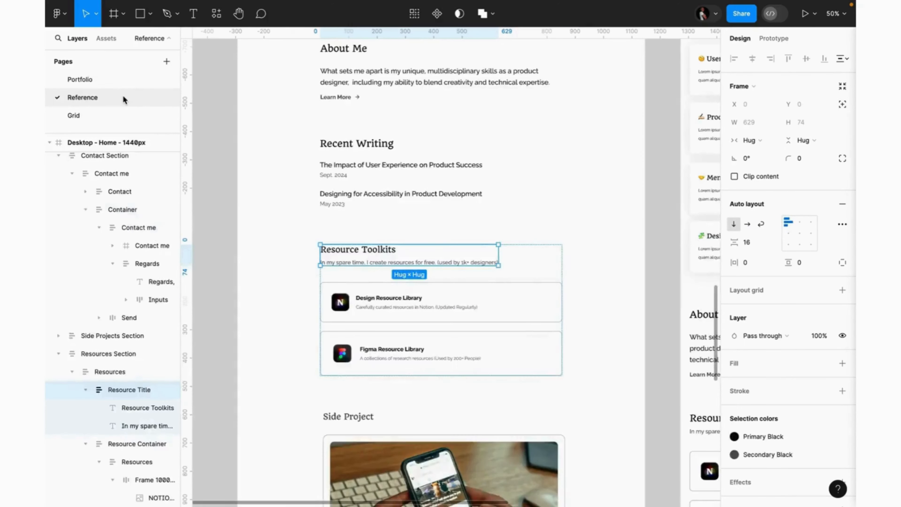
{"action": "double_click", "coordinate": [423, 310]}
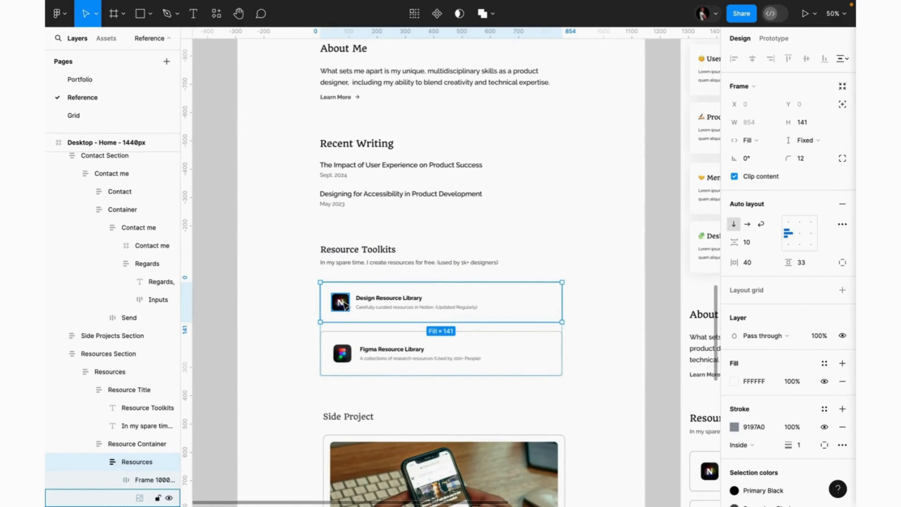
{"action": "left_click", "coordinate": [342, 303]}
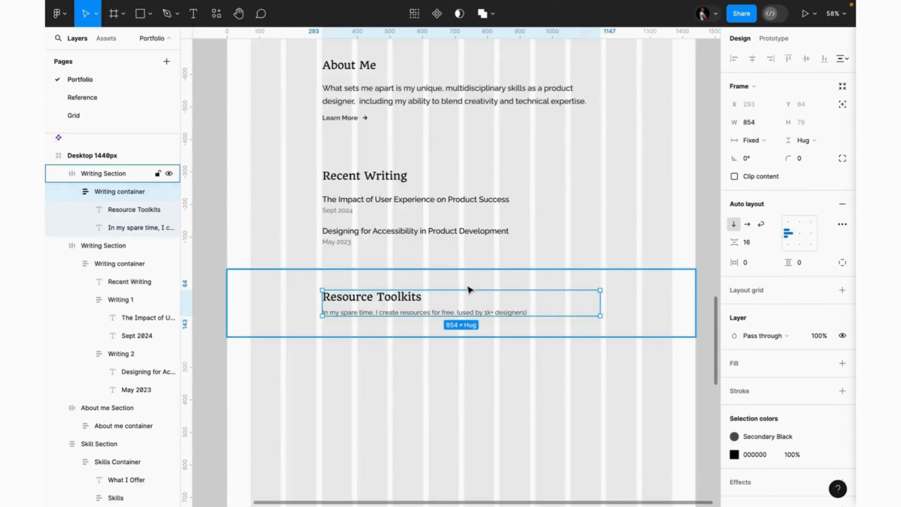
{"action": "left_click", "coordinate": [468, 284]}
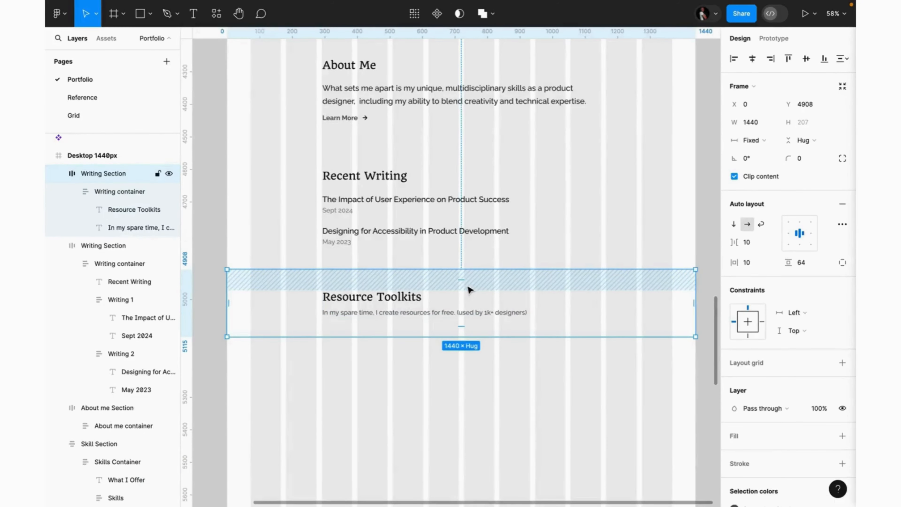
{"action": "key", "text": "ctrl+v"}
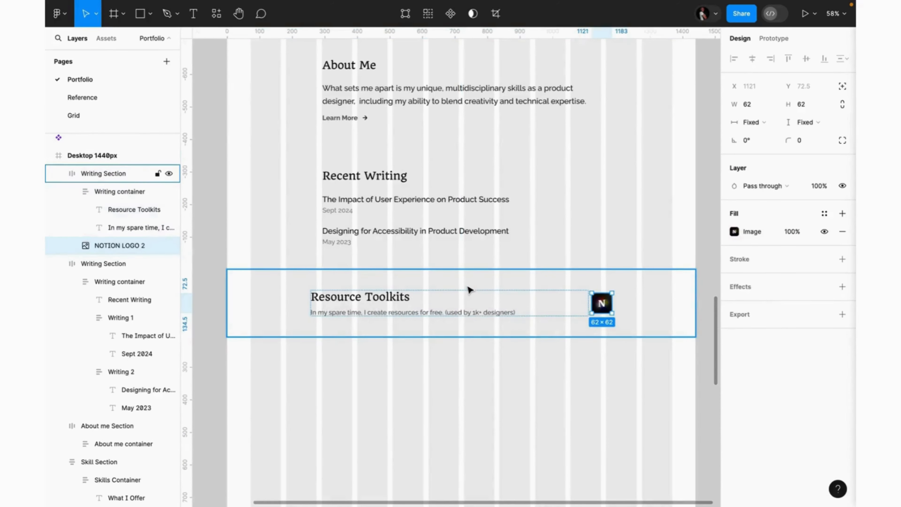
{"action": "left_click", "coordinate": [615, 284]}
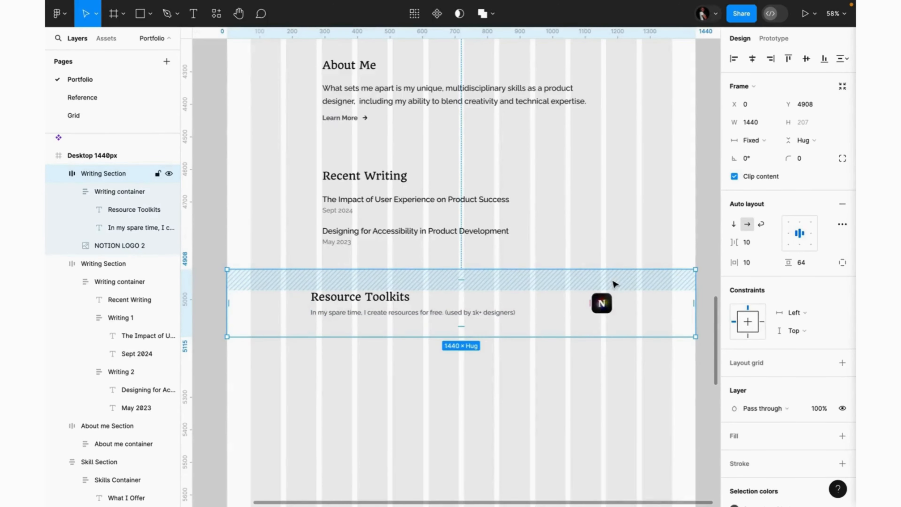
{"action": "left_click", "coordinate": [734, 225]}
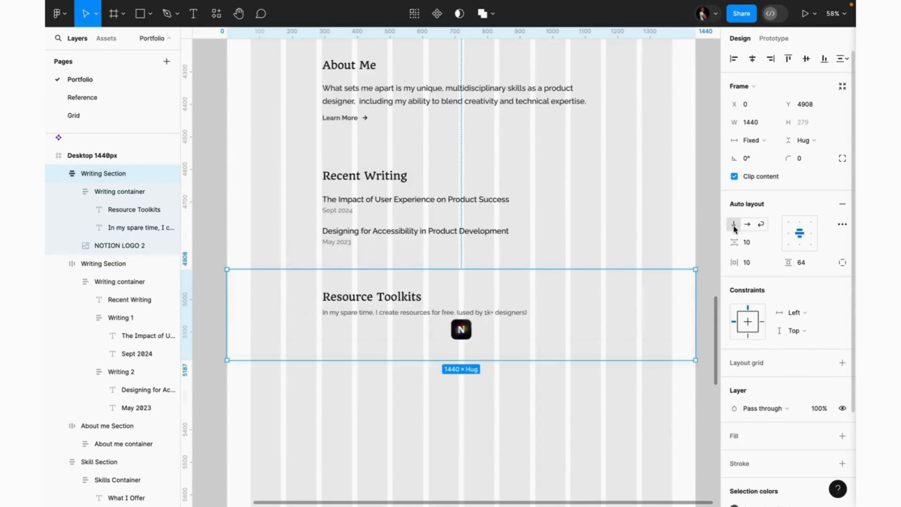
Step: Copy the "Design Resource Library" title from the Reference page into the Resource Toolkits section below the Notion logo
{"action": "left_click", "coordinate": [114, 101]}
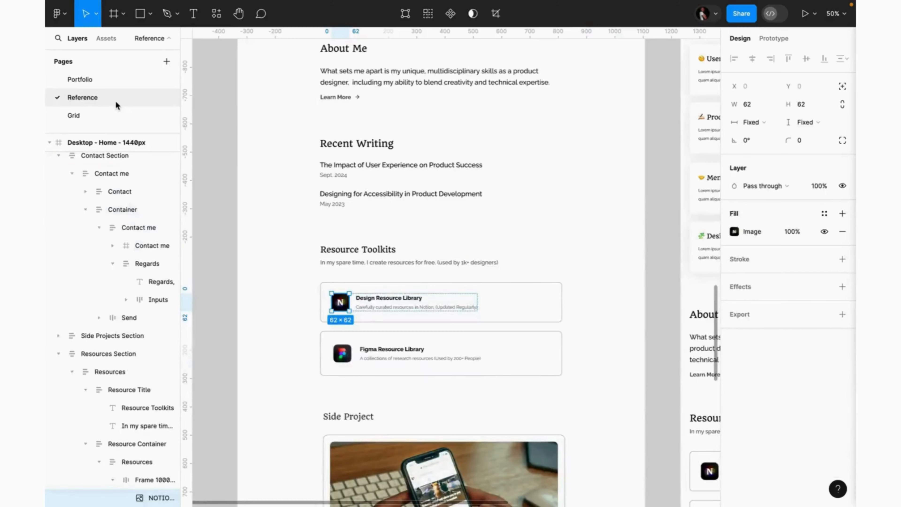
{"action": "left_click", "coordinate": [396, 302]}
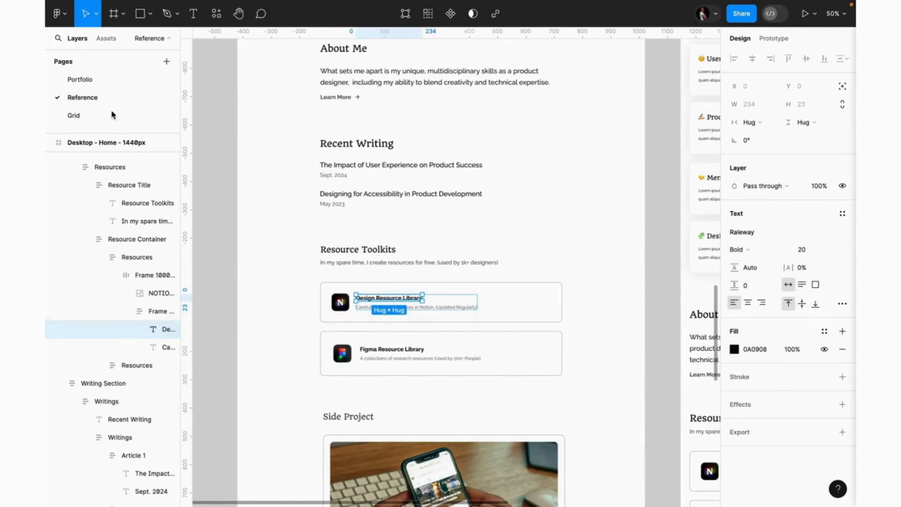
{"action": "left_click", "coordinate": [100, 80]}
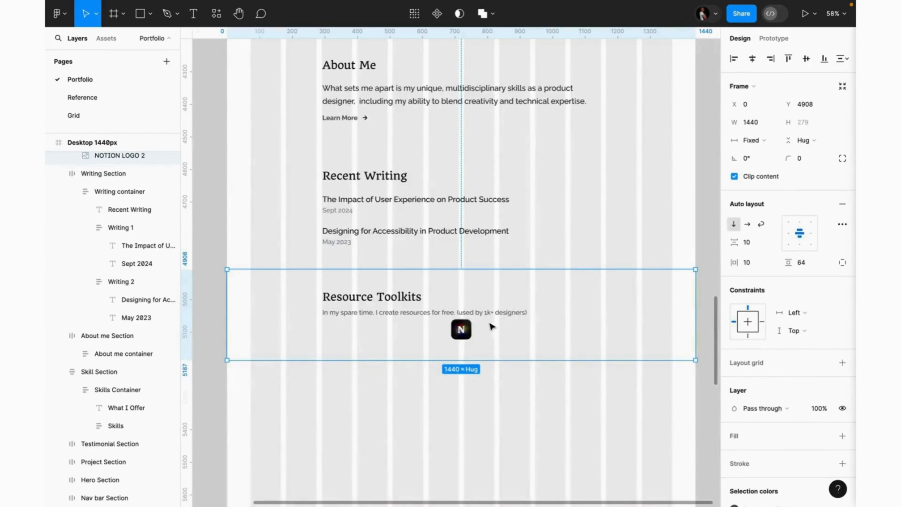
{"action": "key", "text": "ctrl+v"}
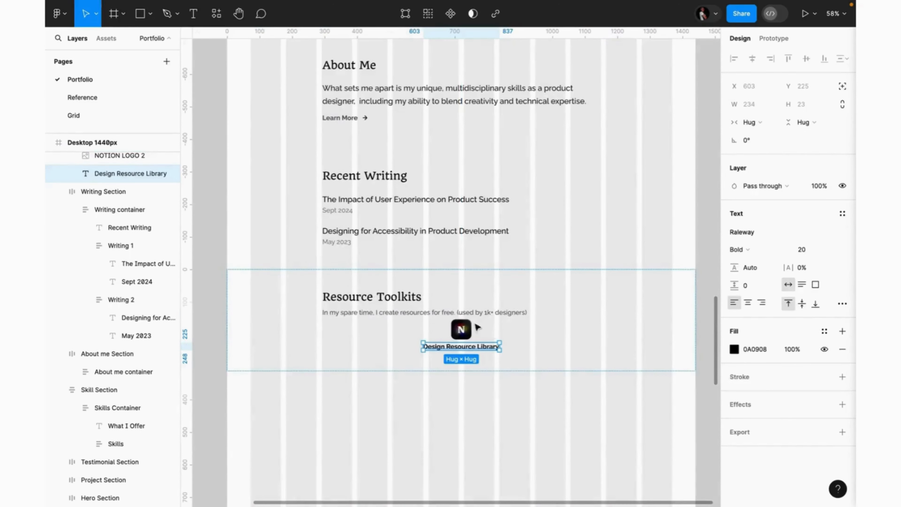
Step: Copy the reference description about curated Notion resources into the Resource Toolkits section and select it together with the Design Resource Library title
{"action": "left_click", "coordinate": [104, 95]}
{"action": "left_click", "coordinate": [437, 307]}
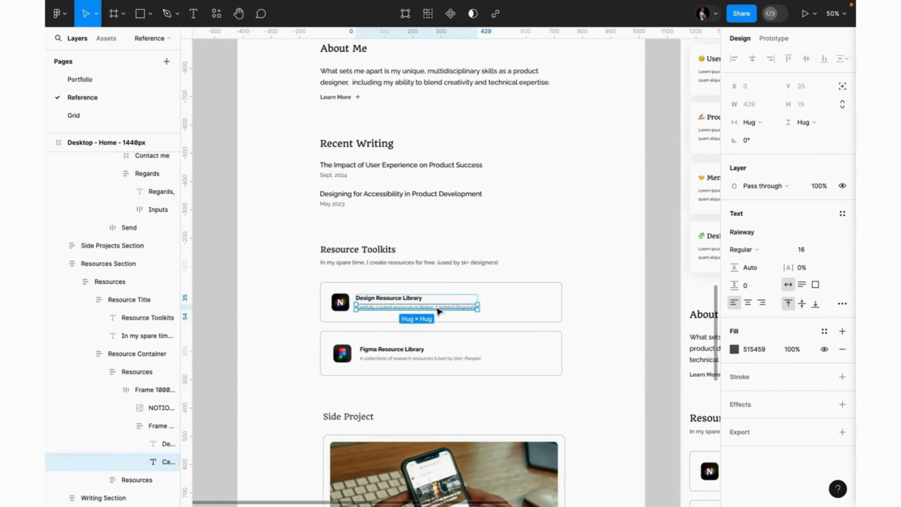
{"action": "left_click", "coordinate": [82, 83]}
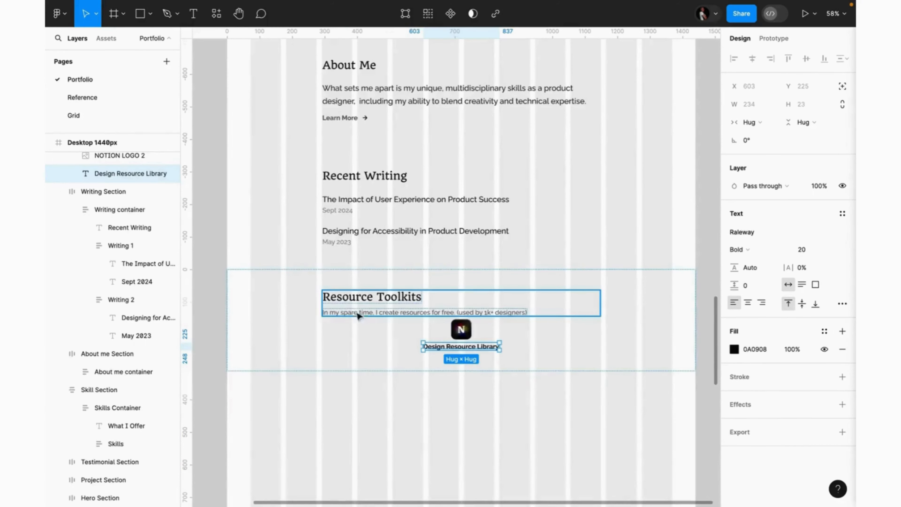
{"action": "type", "text": "Carefully curated resources in Notion (Updated Regularly)"}
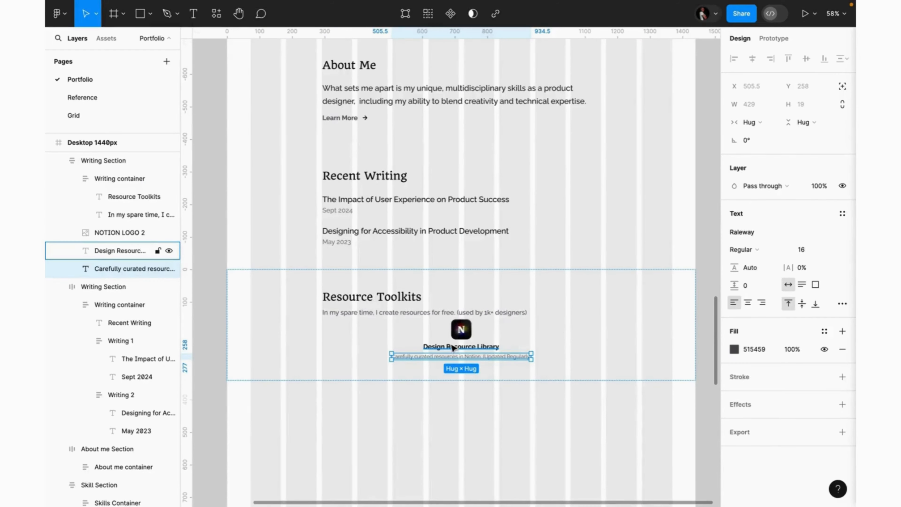
{"action": "left_click", "coordinate": [452, 346], "text": "shift"}
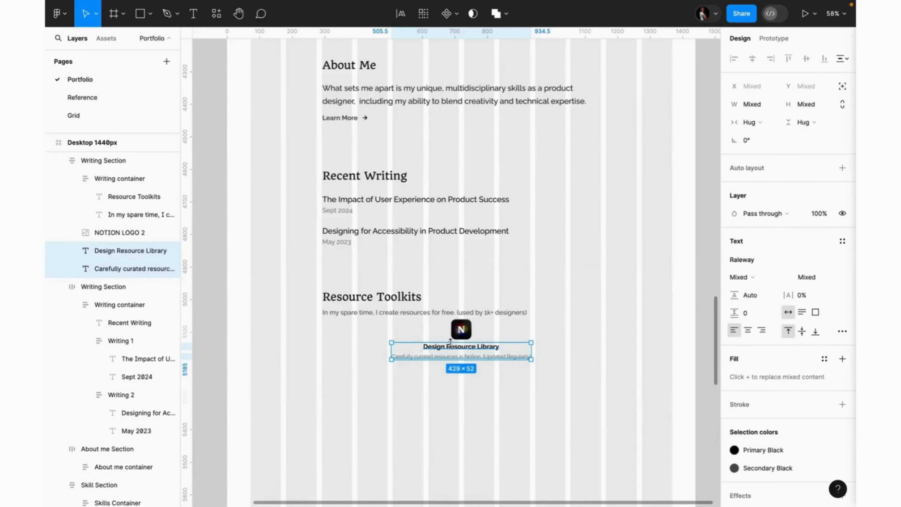
Step: Wrap the Design Resource Library title and its description in a left-aligned auto layout frame named "Resource Description"
{"action": "key", "text": "shift+a"}
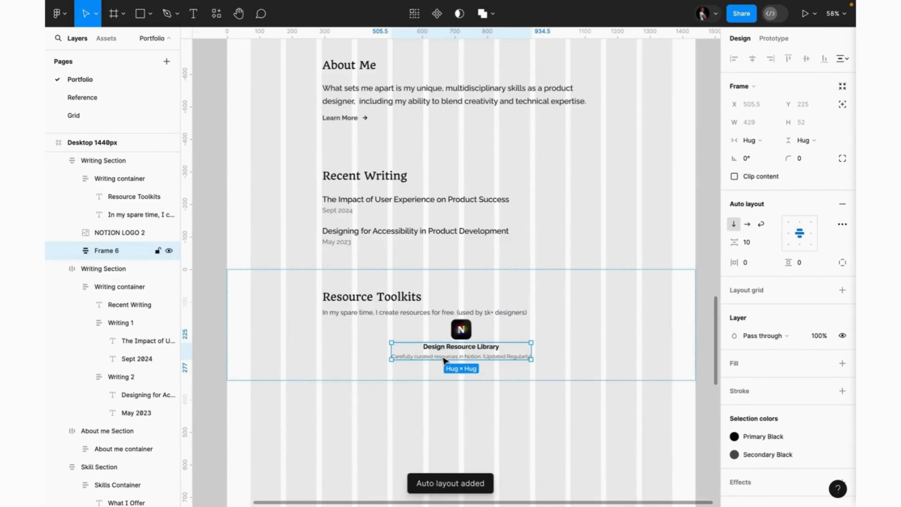
{"action": "left_click", "coordinate": [789, 234]}
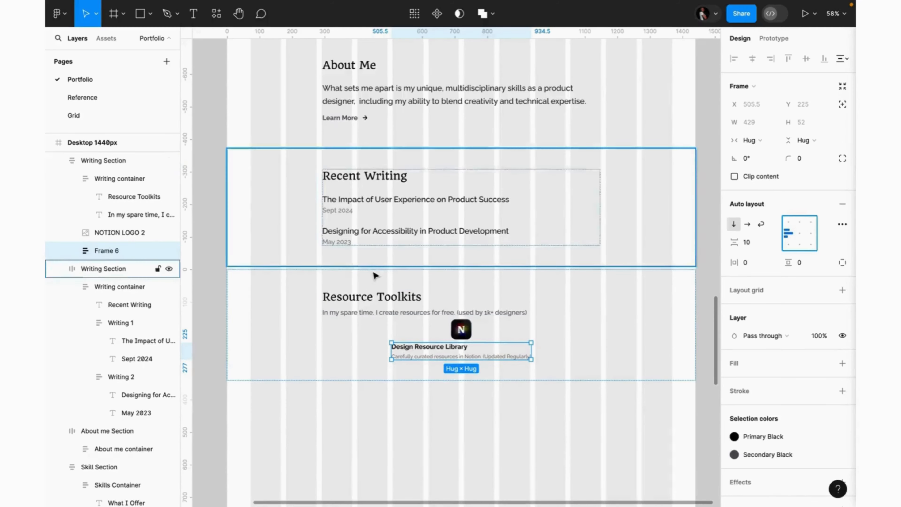
{"action": "double_click", "coordinate": [120, 251]}
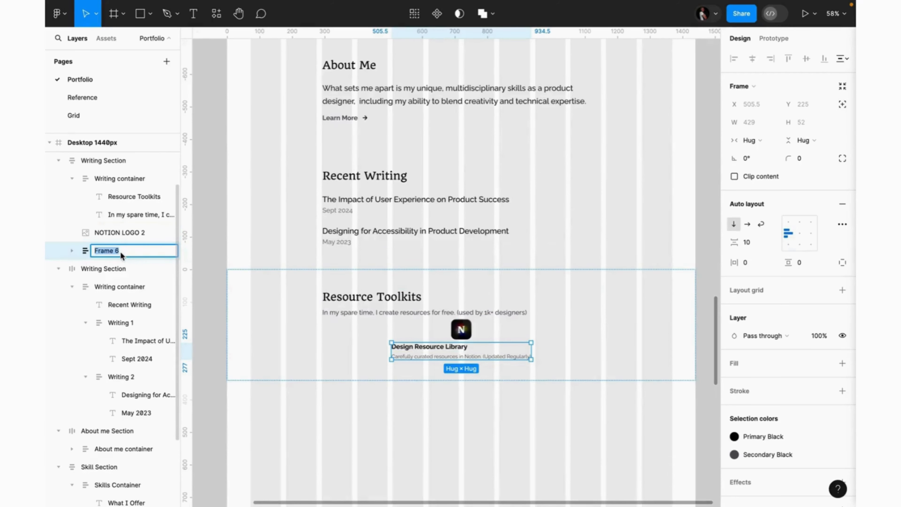
{"action": "type", "text": "Resource Description"}
{"action": "key", "text": "Return"}
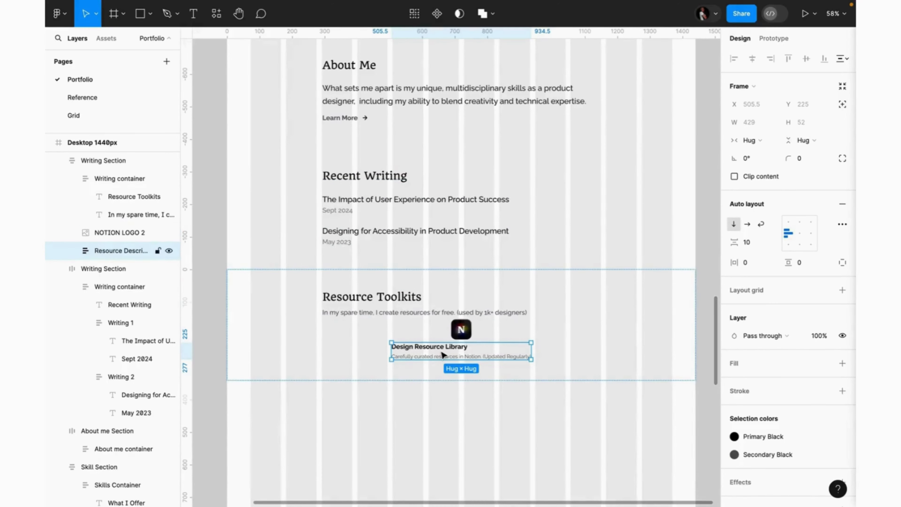
Step: Combine the Notion logo and the Resource Description frame into a horizontal auto layout
{"action": "left_click", "coordinate": [460, 336], "text": "shift"}
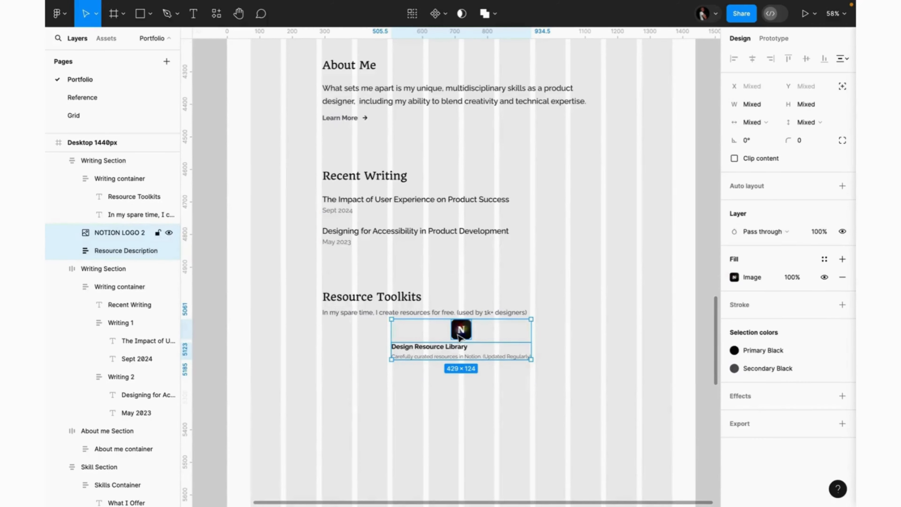
{"action": "key", "text": "shift+a"}
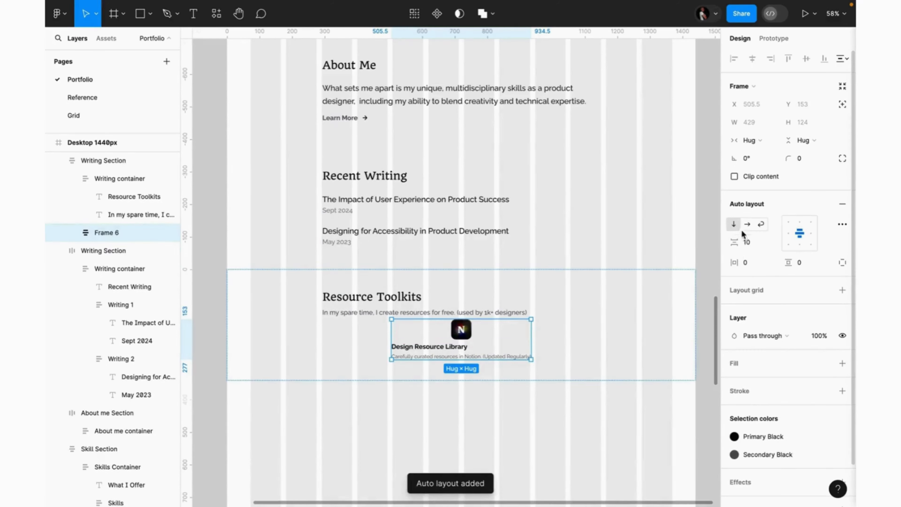
{"action": "left_click", "coordinate": [746, 227]}
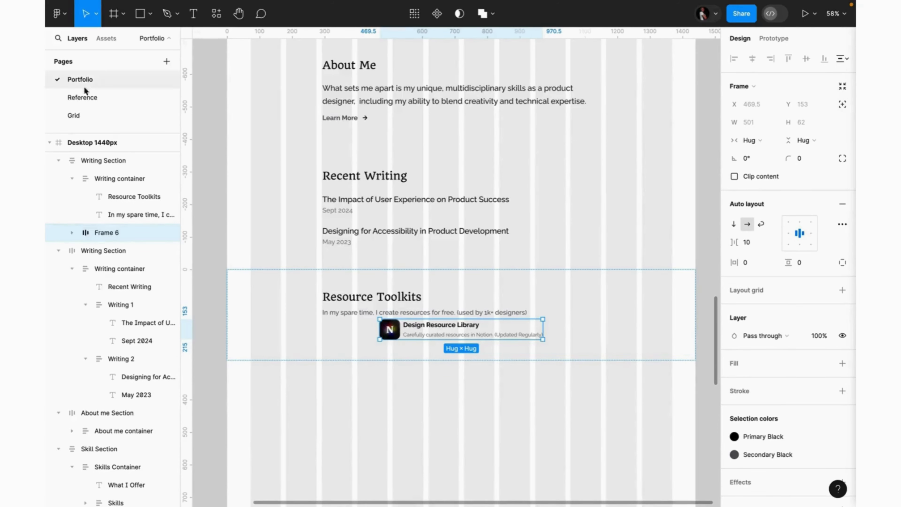
Step: Check the Notion card's spacing on the Reference page and set the Portfolio gap between logo and text to 24
{"action": "left_click", "coordinate": [88, 99]}
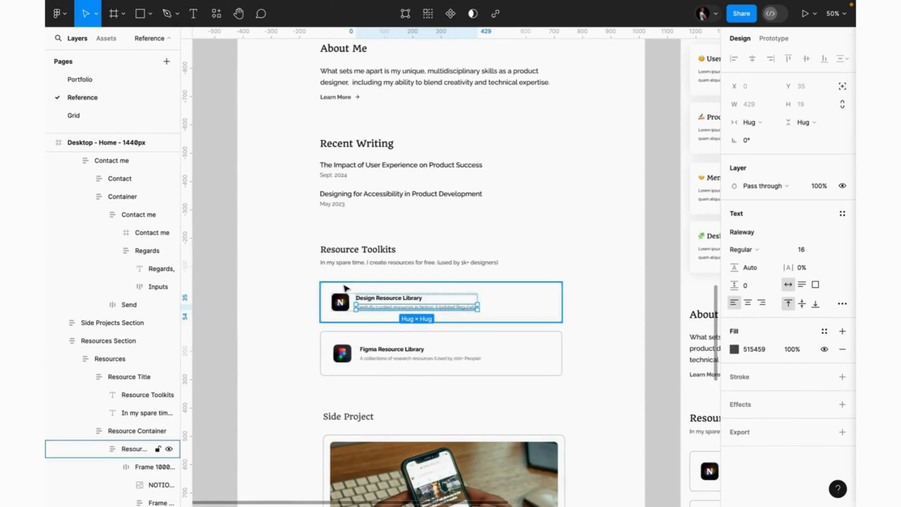
{"action": "left_click", "coordinate": [353, 295]}
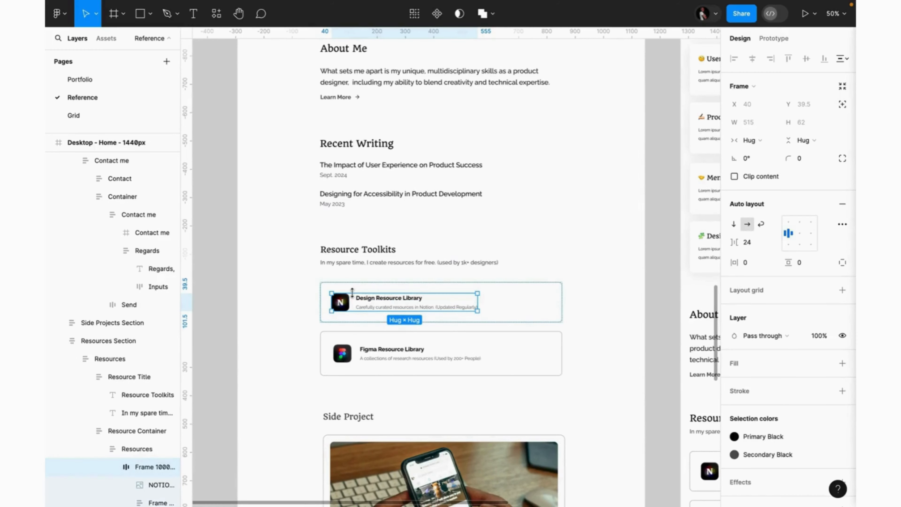
{"action": "left_click", "coordinate": [368, 308]}
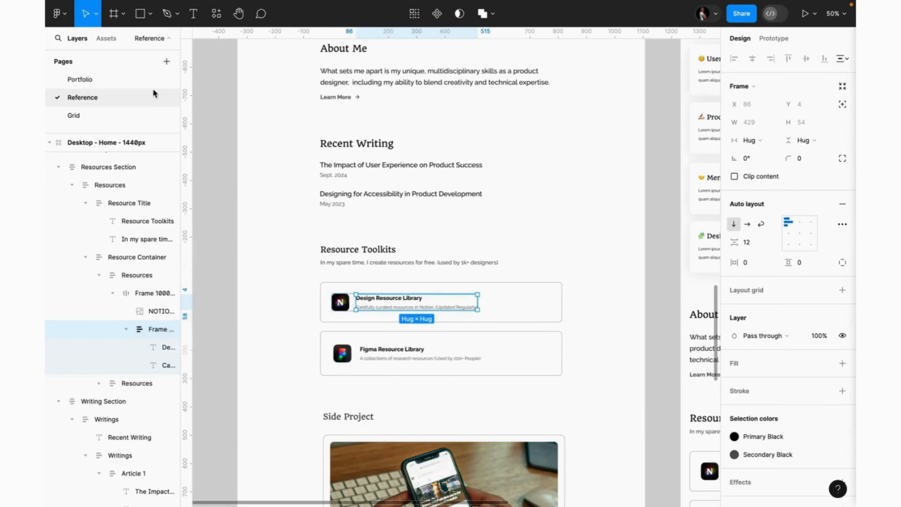
{"action": "left_click", "coordinate": [134, 78]}
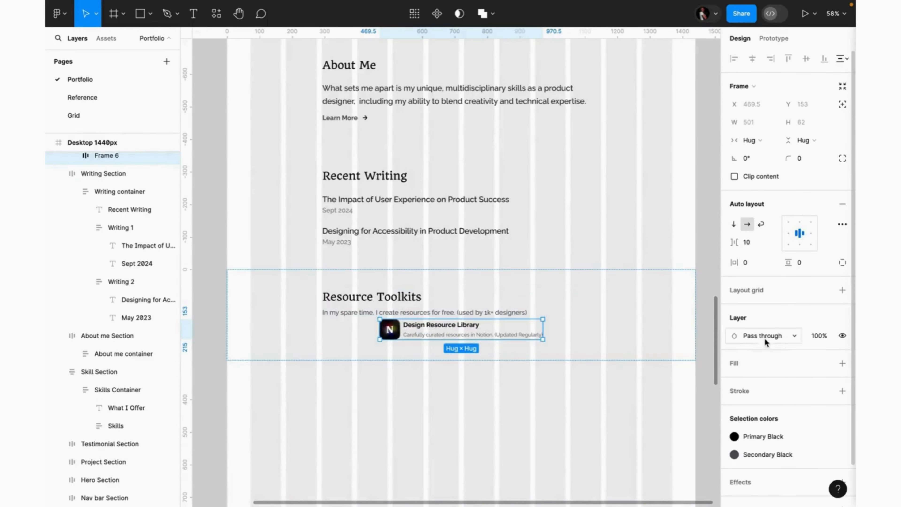
{"action": "left_click", "coordinate": [750, 242]}
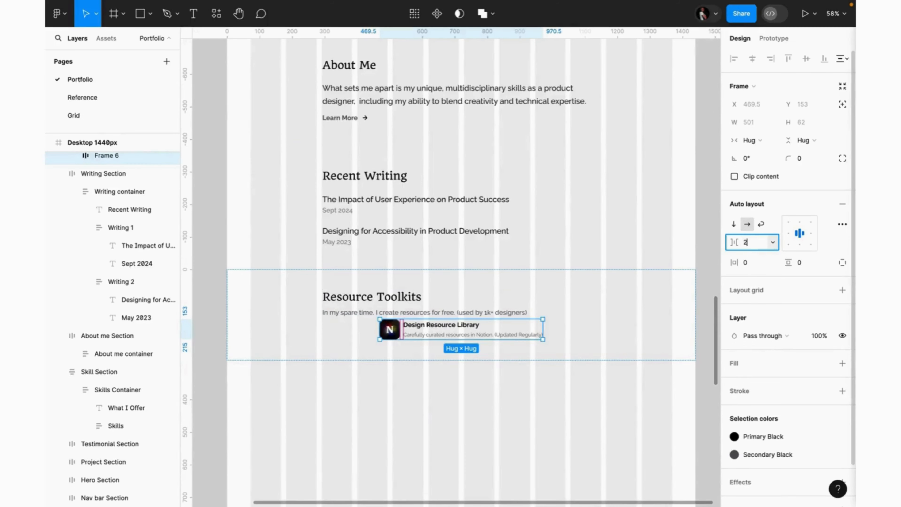
{"action": "type", "text": "24"}
{"action": "key", "text": "Return"}
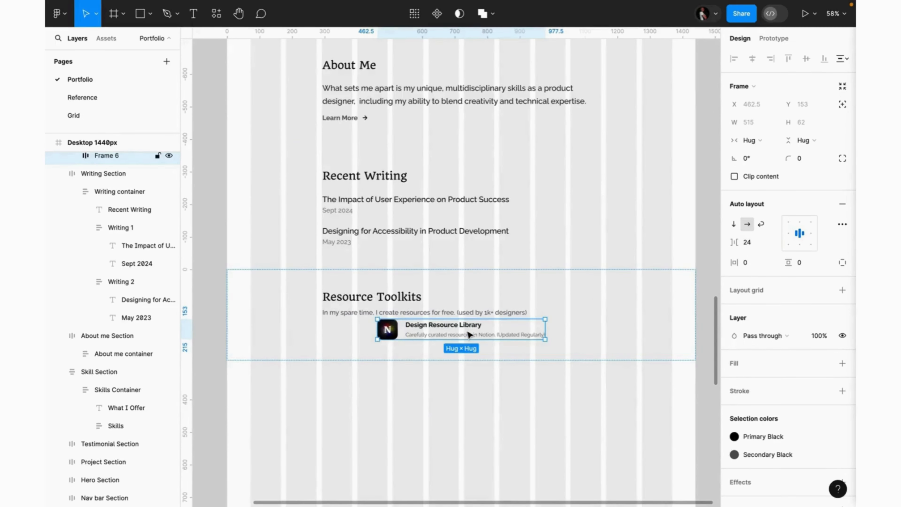
Step: Set the spacing between the Design Resource Library title and its description to 12
{"action": "left_click", "coordinate": [470, 335]}
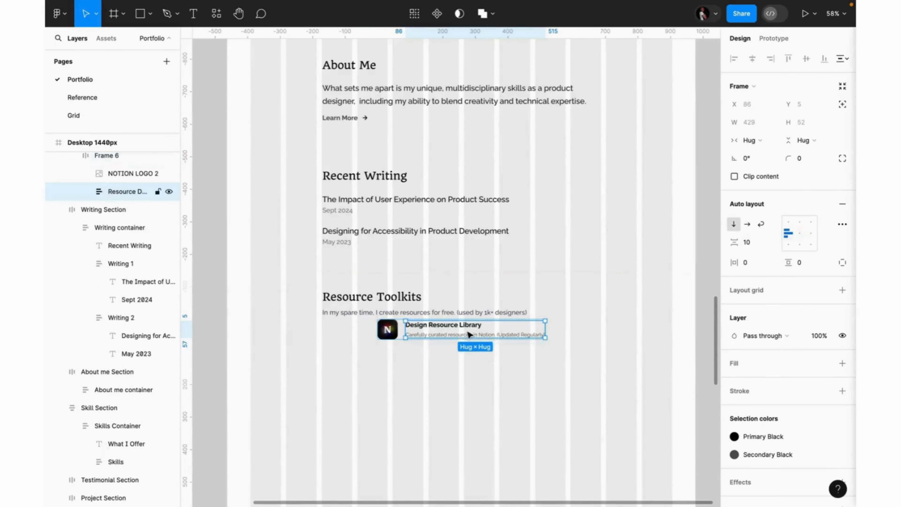
{"action": "left_click", "coordinate": [750, 242]}
{"action": "type", "text": "12"}
{"action": "key", "text": "Return"}
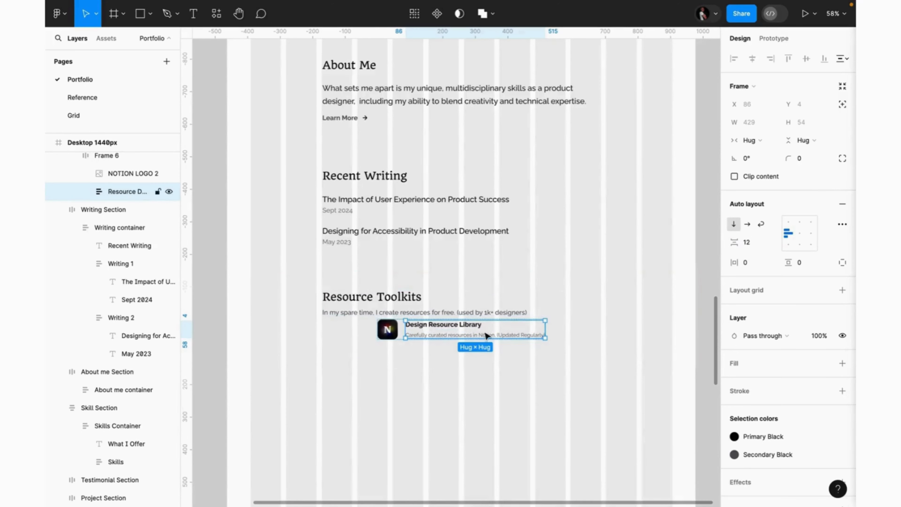
Step: Check the reference card's frame, then wrap the Portfolio logo-and-text row in an auto layout frame named "Resource Container"
{"action": "left_click", "coordinate": [402, 331]}
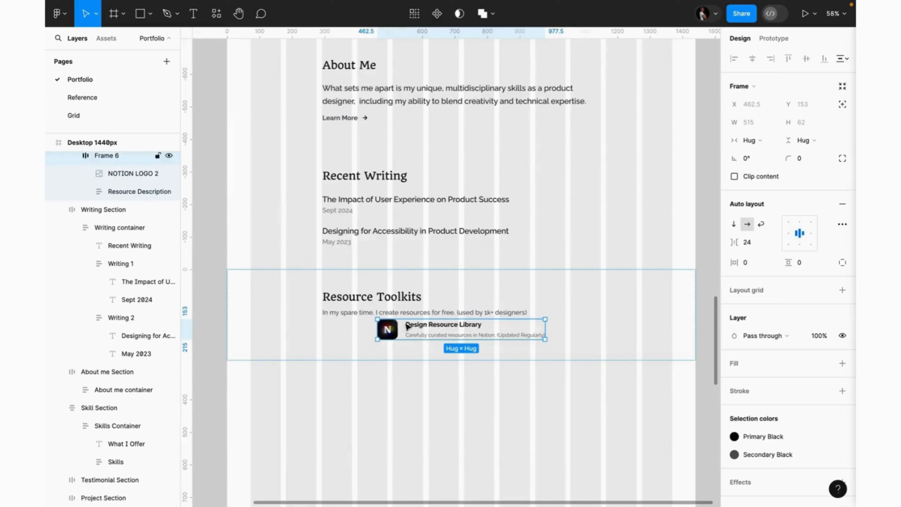
{"action": "left_click", "coordinate": [104, 97]}
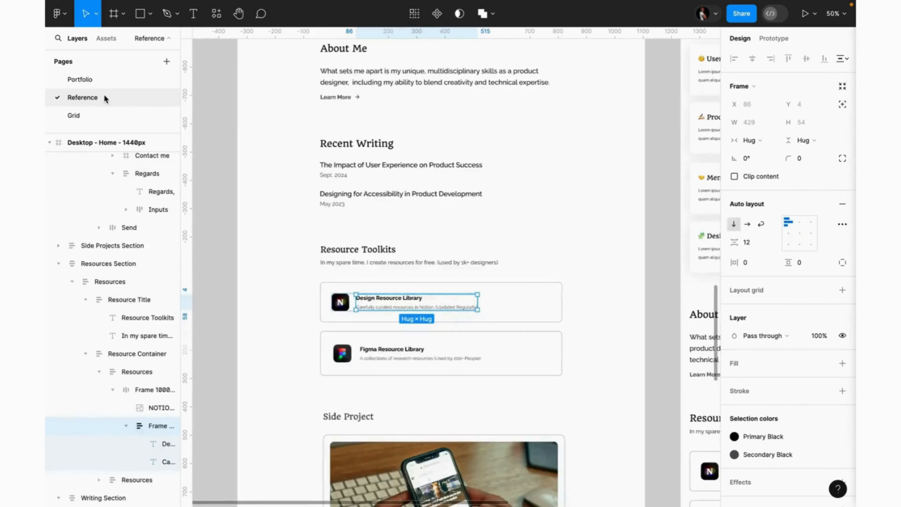
{"action": "left_click", "coordinate": [529, 299]}
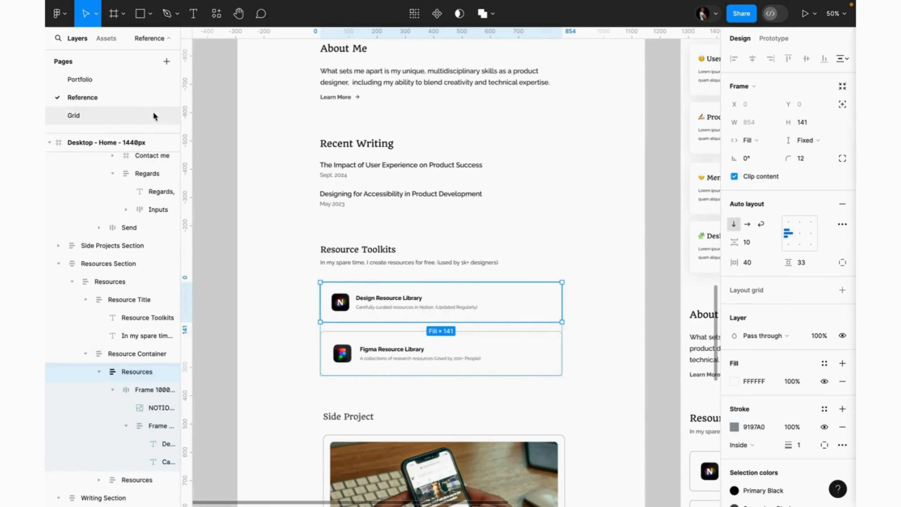
{"action": "left_click", "coordinate": [119, 80]}
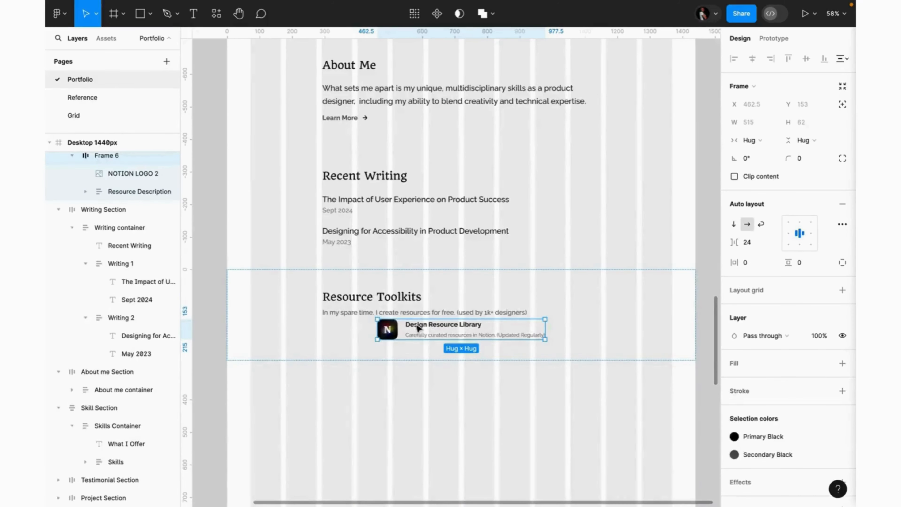
{"action": "key", "text": "shift+a"}
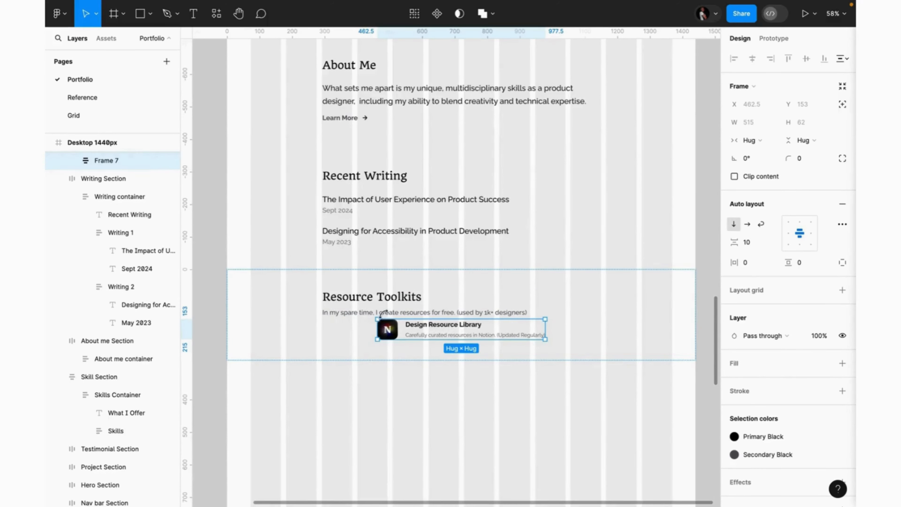
{"action": "double_click", "coordinate": [107, 160]}
{"action": "type", "text": "Re"}
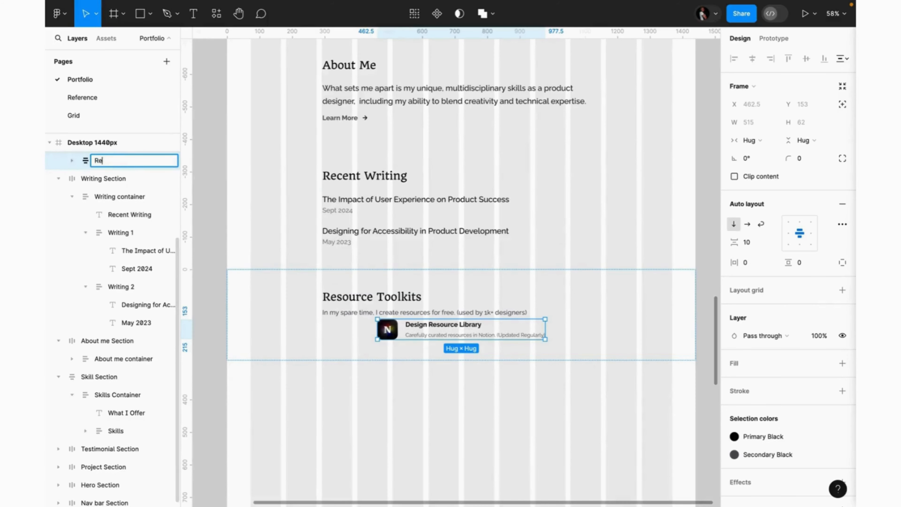
{"action": "type", "text": "source Container"}
Step: Rename the logo-and-text frame inside Resource Container to "Resource" and collapse the container's layers
{"action": "left_click", "coordinate": [71, 161]}
{"action": "double_click", "coordinate": [118, 178]}
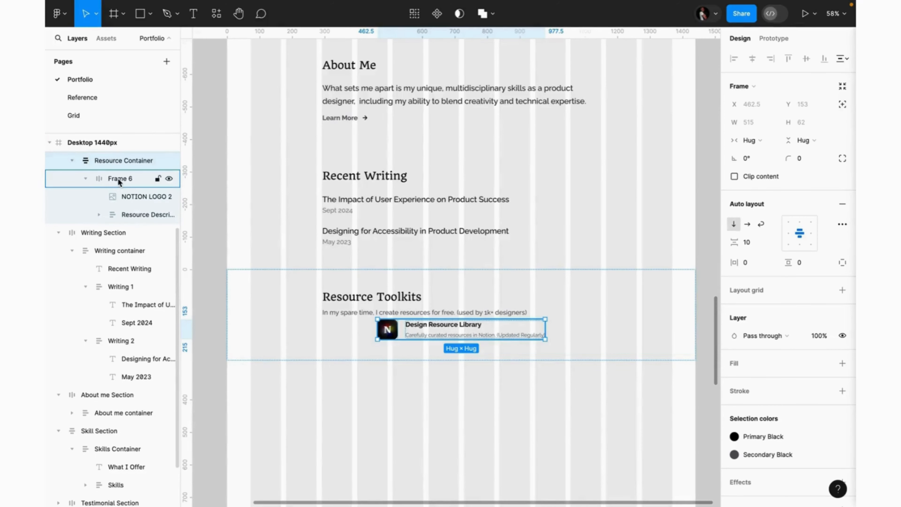
{"action": "type", "text": "Resource"}
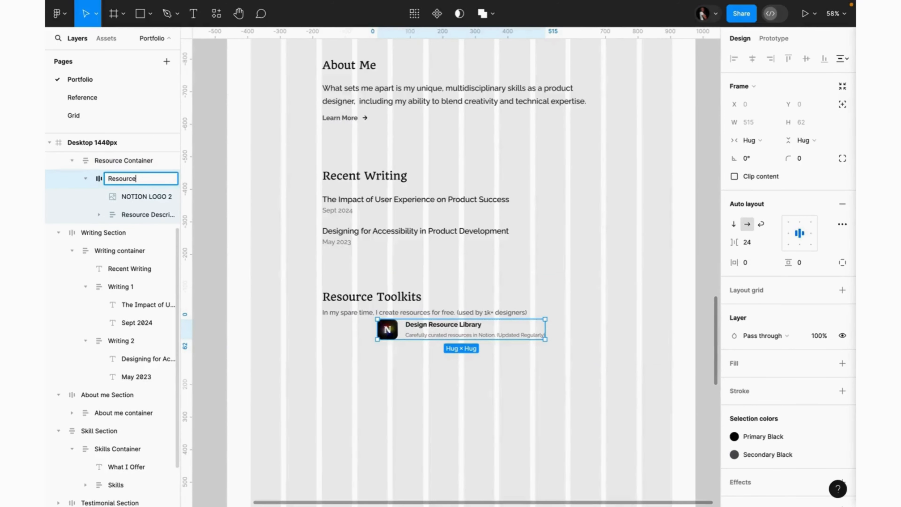
{"action": "left_click", "coordinate": [72, 160]}
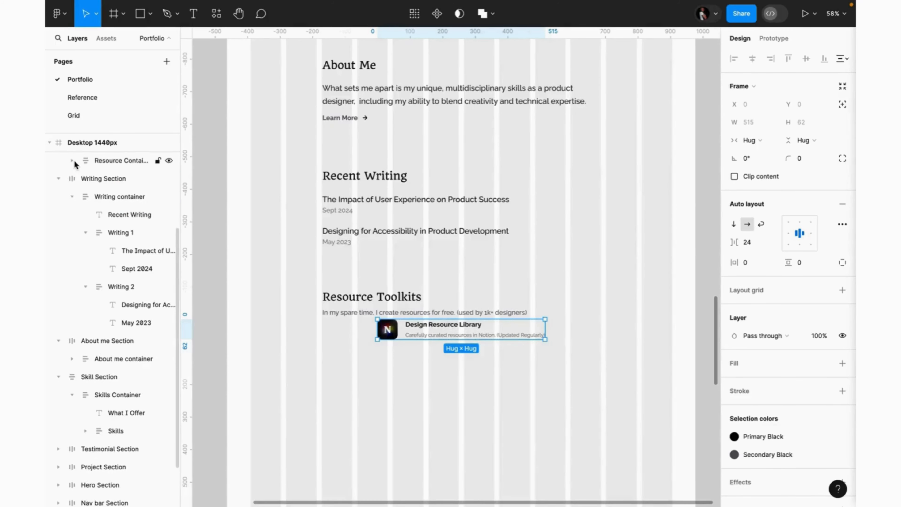
Step: On the Reference page, set the Design Resource Library card's vertical padding to 32
{"action": "left_click", "coordinate": [100, 103]}
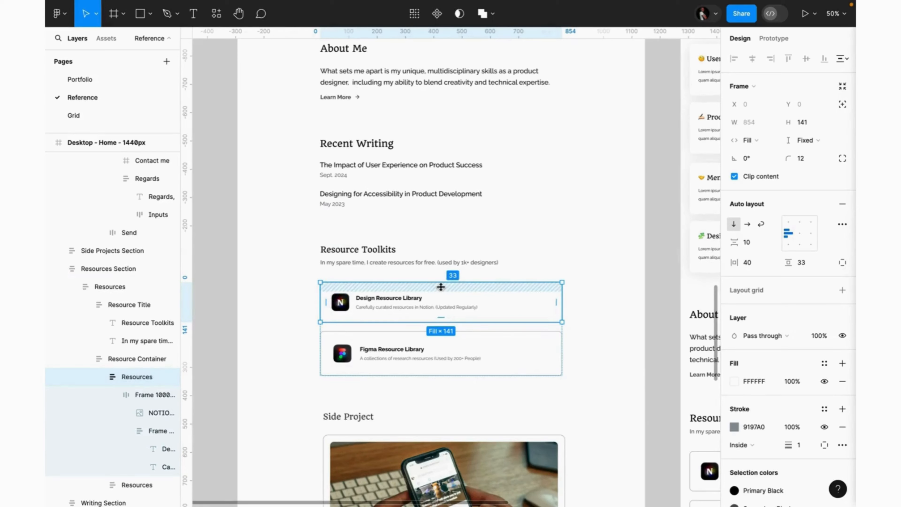
{"action": "left_click", "coordinate": [805, 267]}
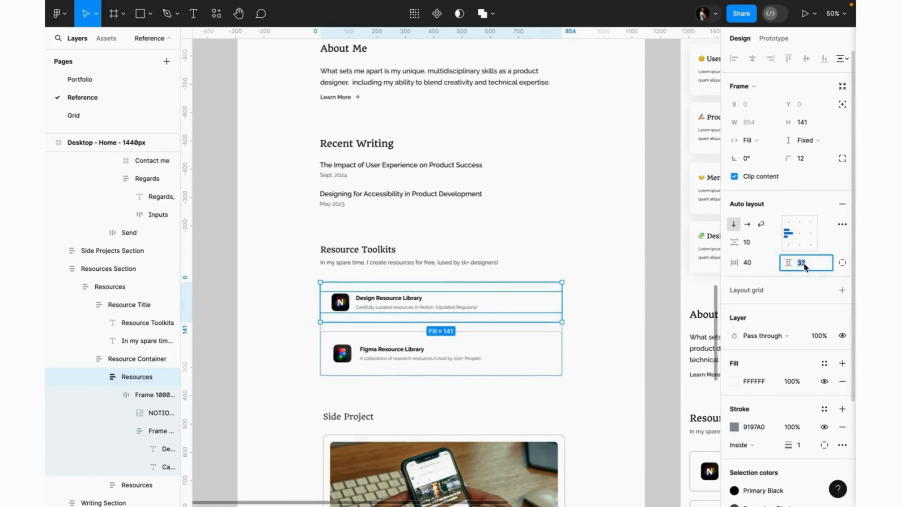
{"action": "type", "text": "32"}
{"action": "key", "text": "Return"}
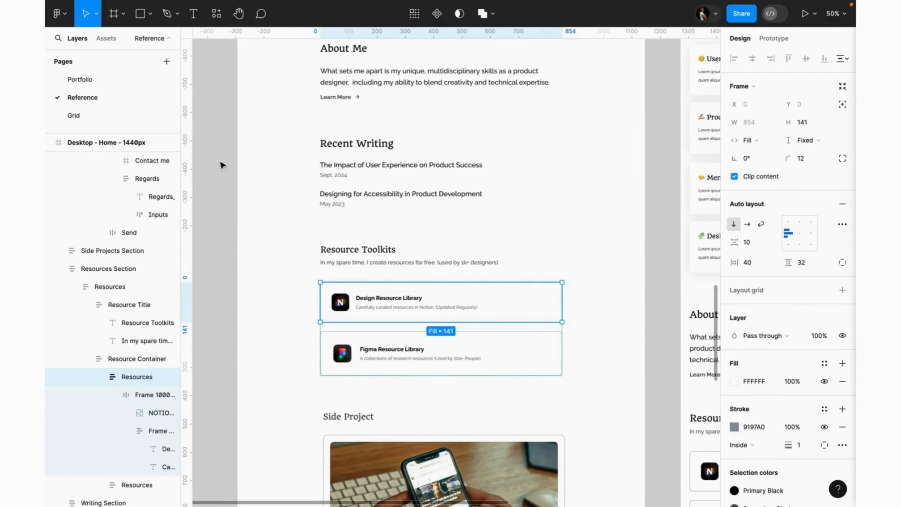
Step: On the Portfolio page, give the Resource frame 40 horizontal and 32 vertical padding
{"action": "left_click", "coordinate": [75, 79]}
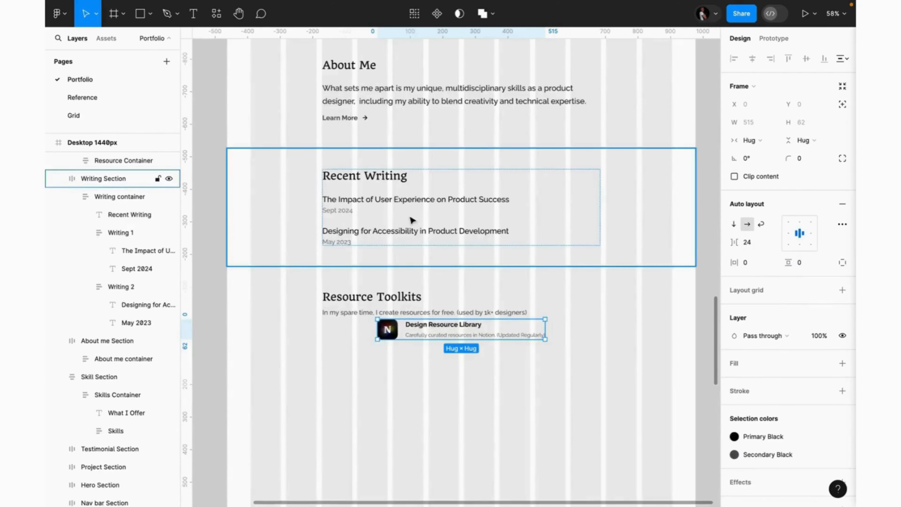
{"action": "left_click", "coordinate": [753, 262]}
{"action": "type", "text": "40"}
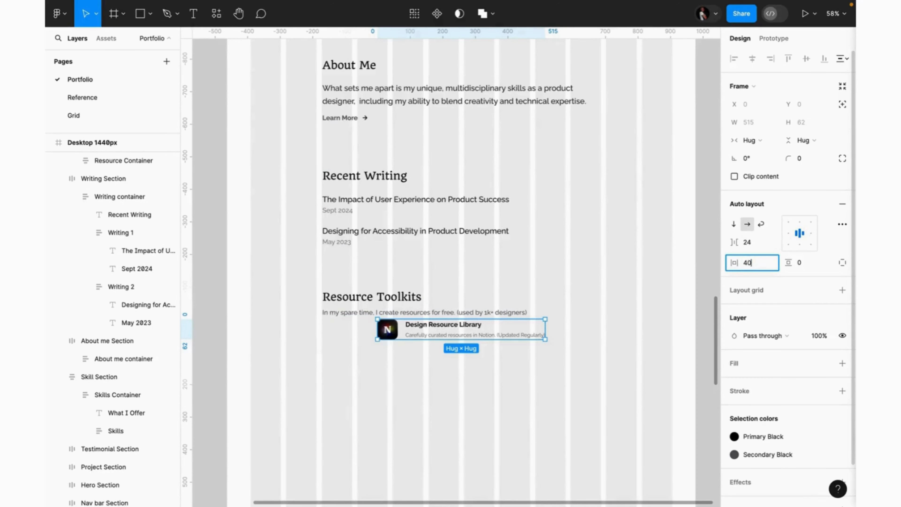
{"action": "key", "text": "Return"}
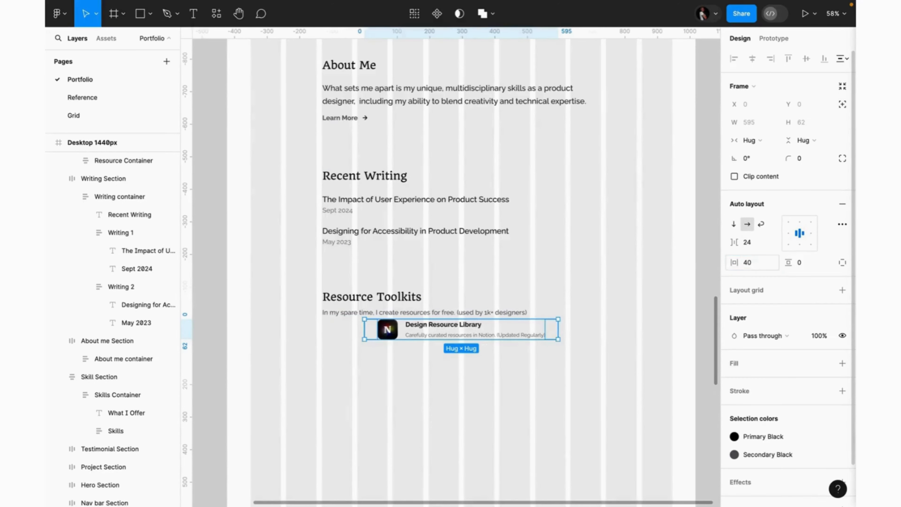
{"action": "left_click", "coordinate": [803, 263]}
{"action": "type", "text": "32"}
{"action": "key", "text": "Return"}
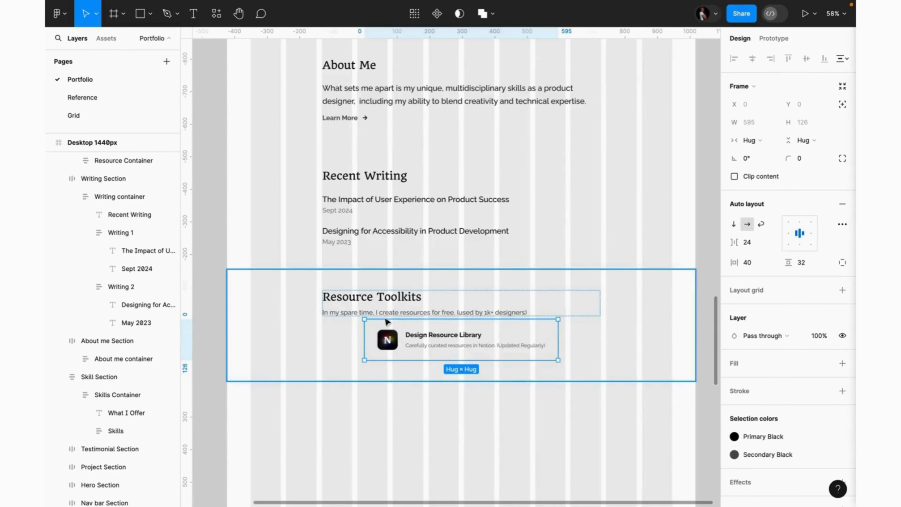
Step: Give the Resource frame a fixed width of 855 and align its contents to the left centre
{"action": "left_click", "coordinate": [766, 141]}
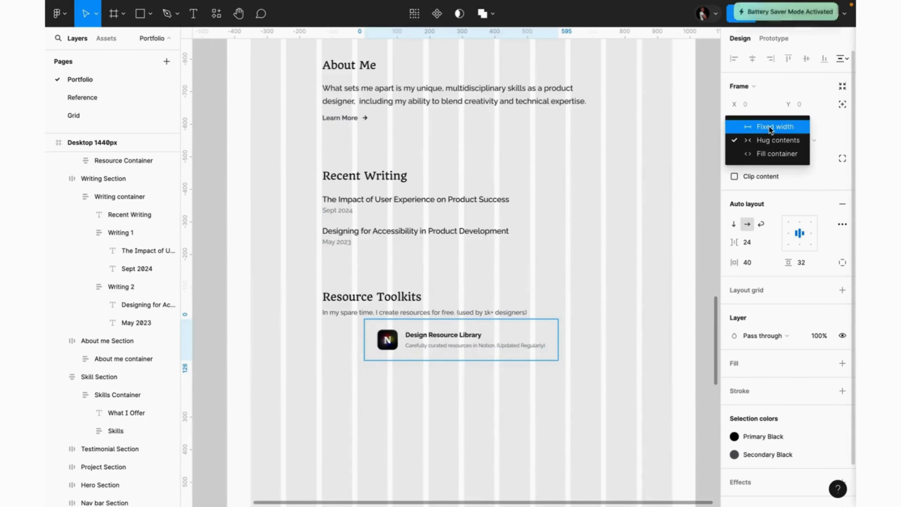
{"action": "left_click", "coordinate": [769, 126]}
{"action": "left_click", "coordinate": [752, 123]}
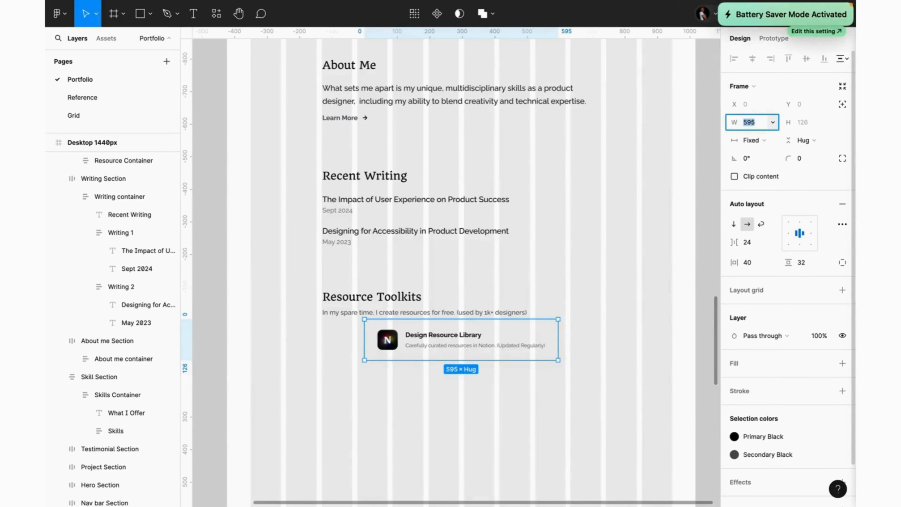
{"action": "type", "text": "855"}
{"action": "key", "text": "Return"}
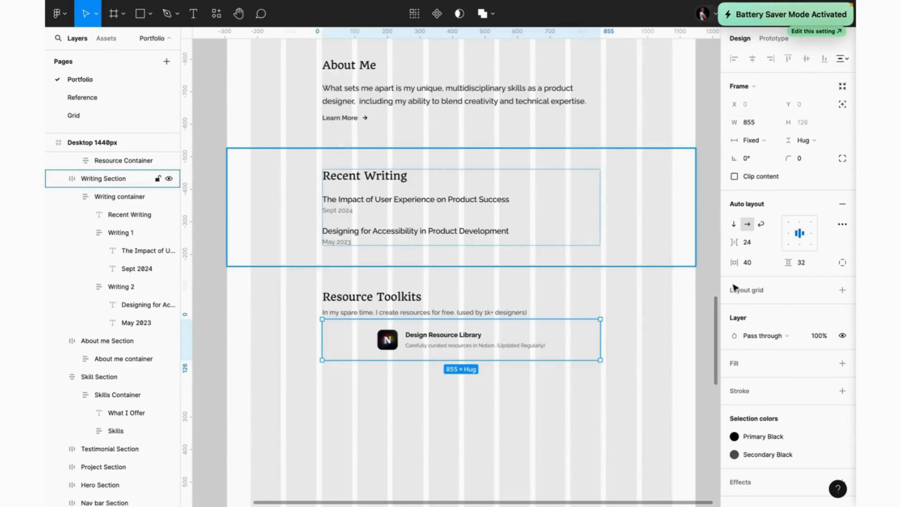
{"action": "left_click", "coordinate": [789, 234]}
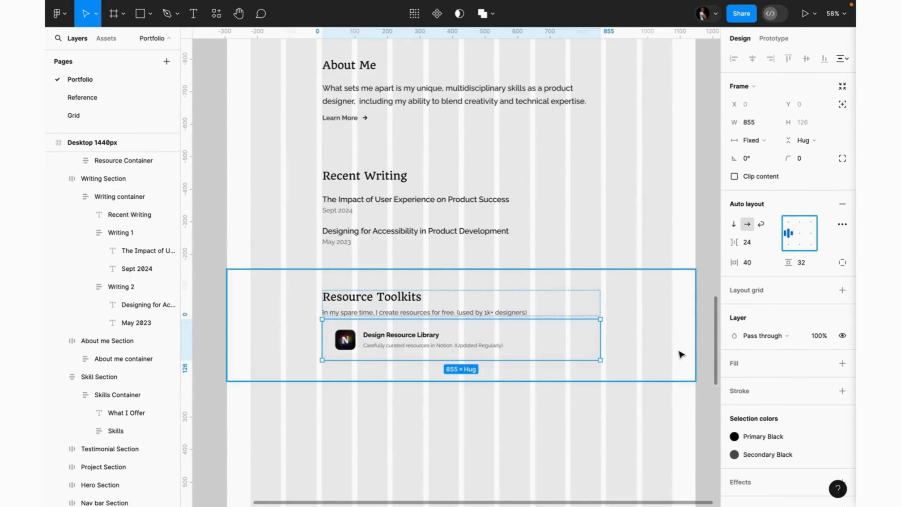
Step: Add an outline to the Resource frame using the Stroke color style
{"action": "left_click", "coordinate": [843, 392]}
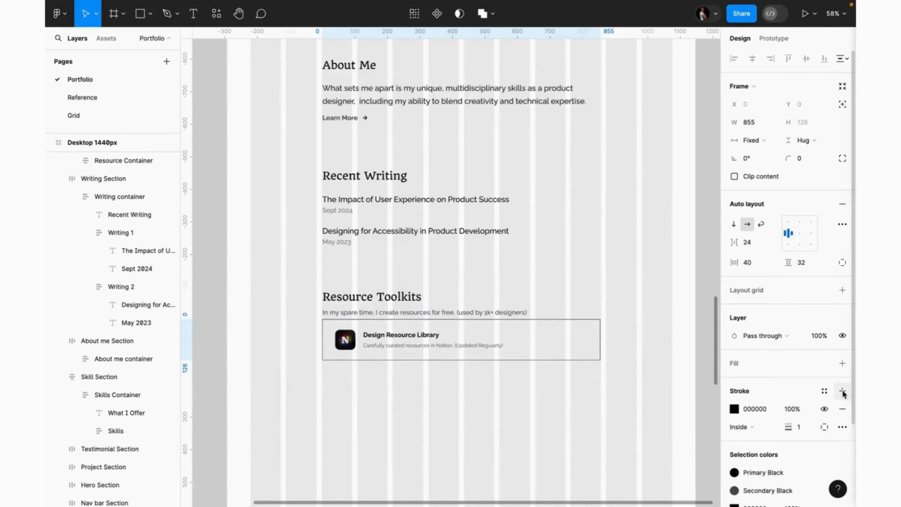
{"action": "left_click", "coordinate": [827, 391]}
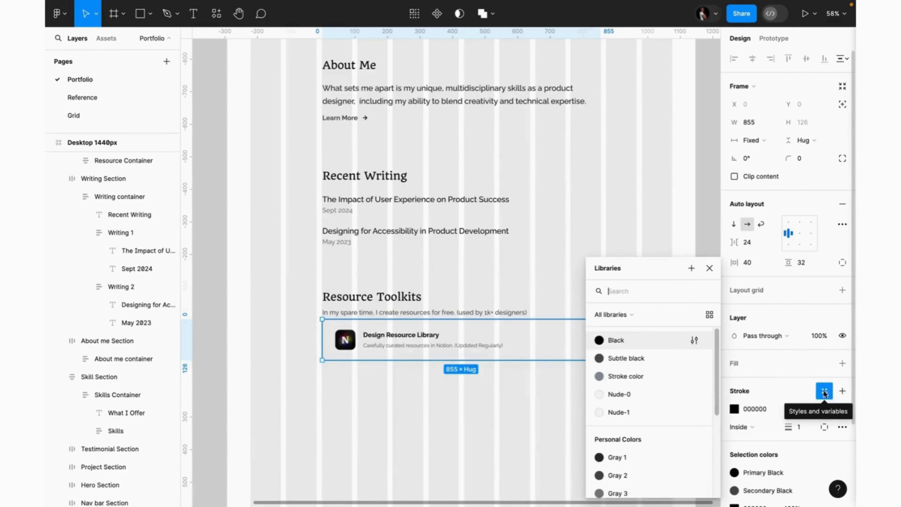
{"action": "left_click", "coordinate": [635, 376]}
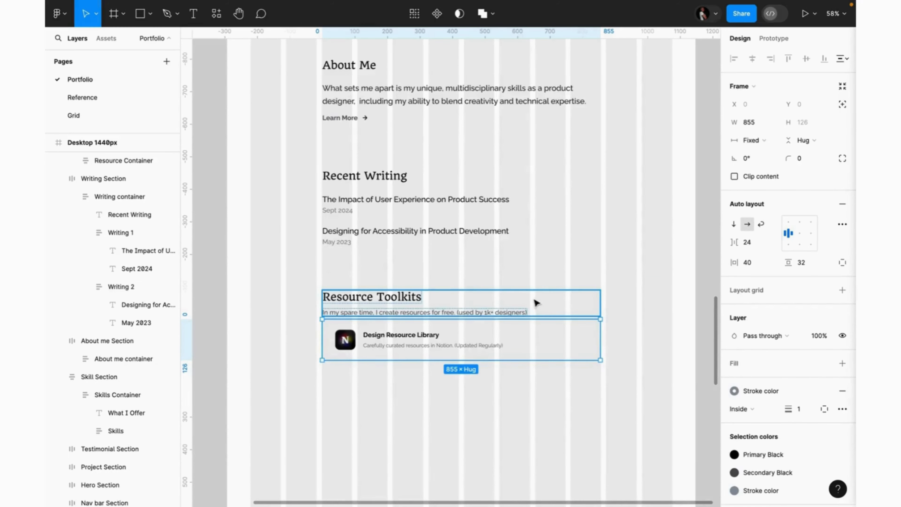
Step: Check the card's corner rounding on the Reference page and give the Portfolio page's Resource frame a corner radius of 12
{"action": "left_click", "coordinate": [113, 100]}
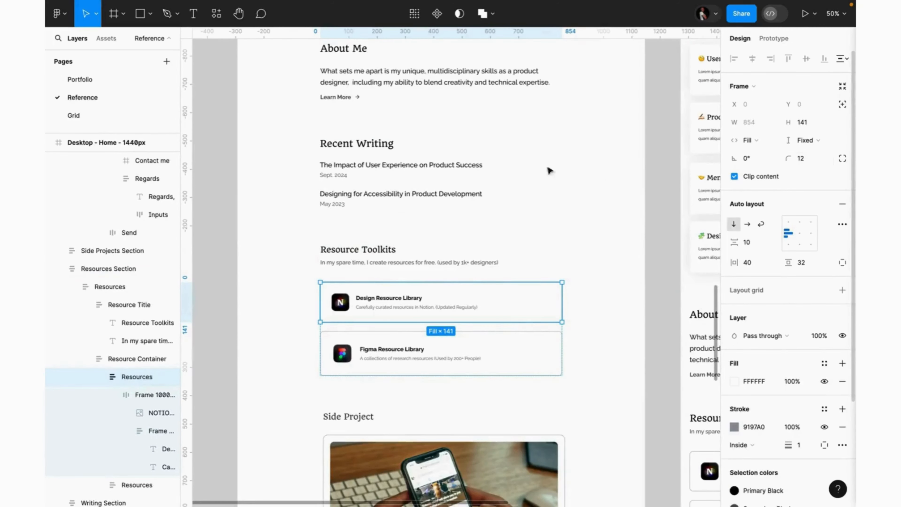
{"action": "left_click", "coordinate": [113, 82]}
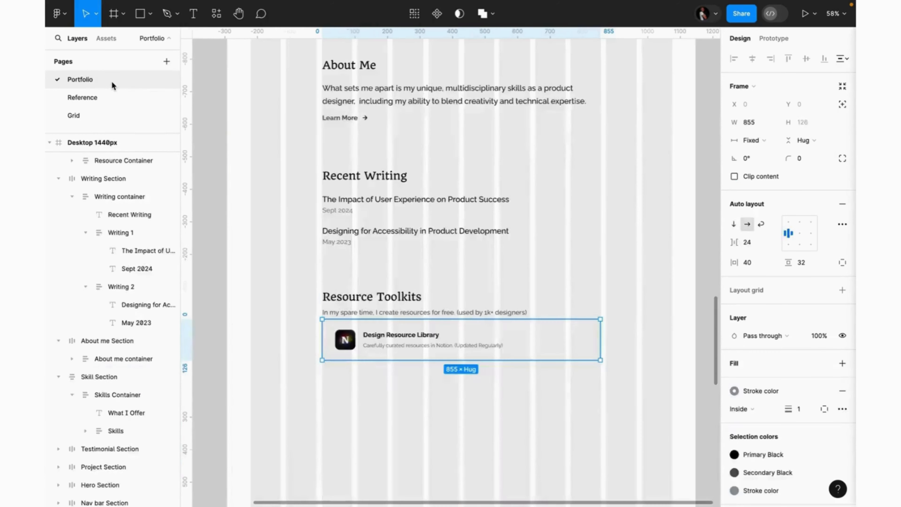
{"action": "left_click", "coordinate": [810, 161]}
{"action": "type", "text": "12"}
{"action": "key", "text": "Return"}
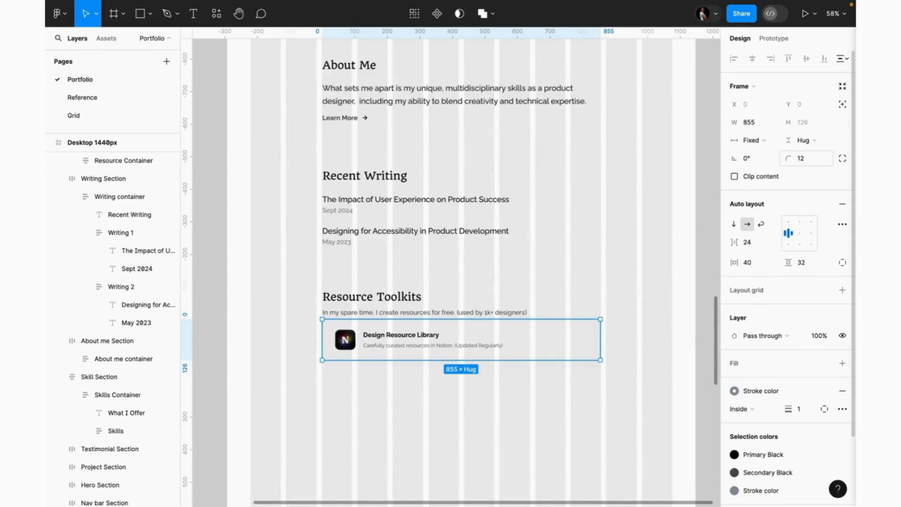
Step: Duplicate the Resource Container holding the Design Resource Library card within the Resource Toolkits section
{"action": "left_click", "coordinate": [507, 311]}
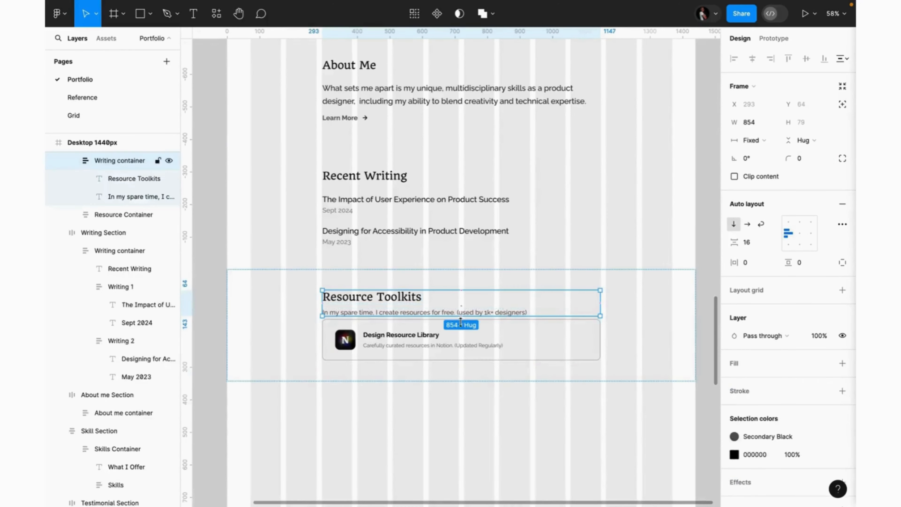
{"action": "left_click", "coordinate": [497, 338]}
{"action": "key", "text": "super+d"}
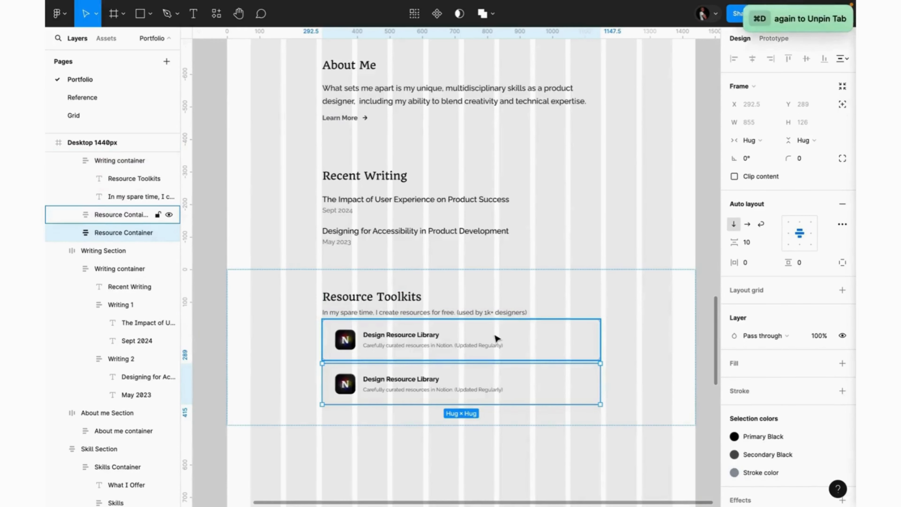
Step: Replace the Notion logo in the duplicated card with the Figma logo copied from the Reference page
{"action": "left_click", "coordinate": [345, 390]}
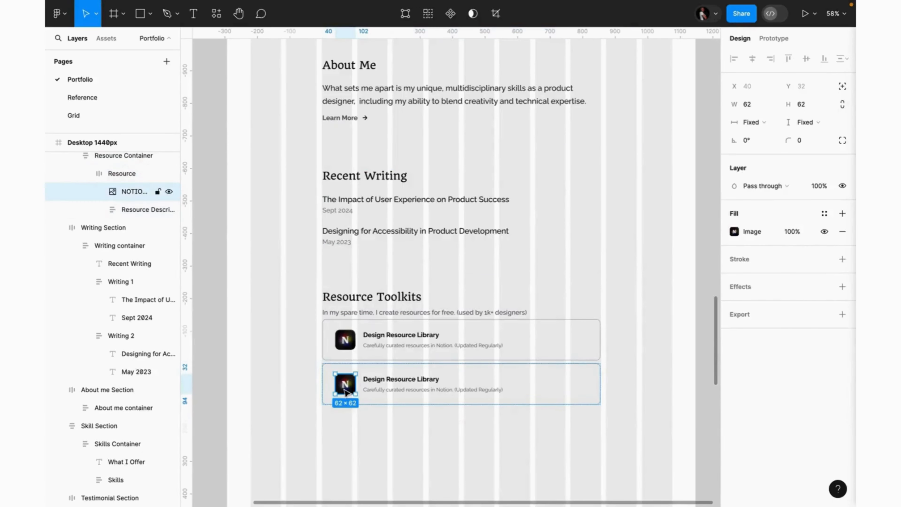
{"action": "left_click", "coordinate": [117, 98]}
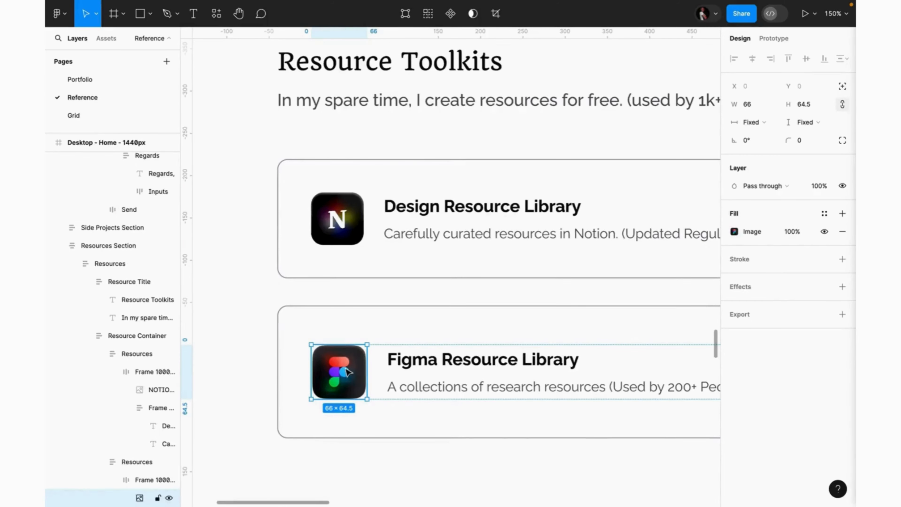
{"action": "left_click", "coordinate": [94, 85]}
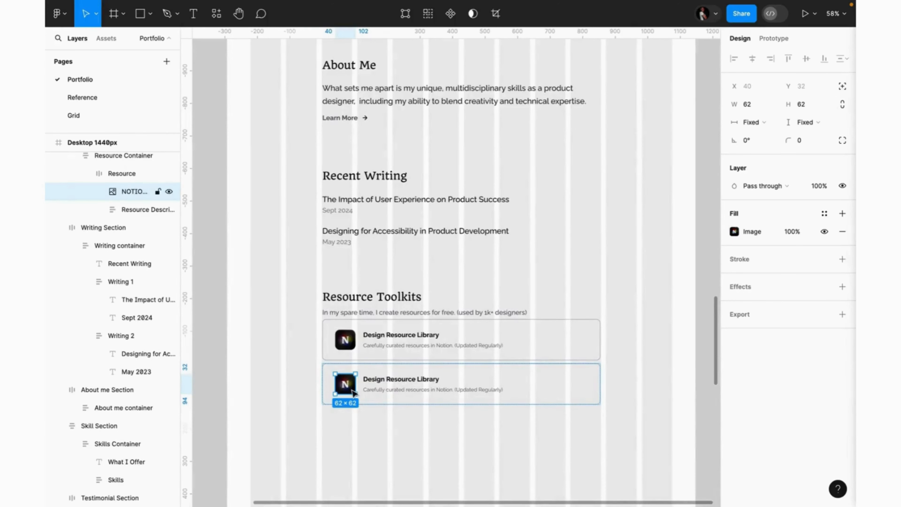
{"action": "key", "text": "ctrl+shift+r"}
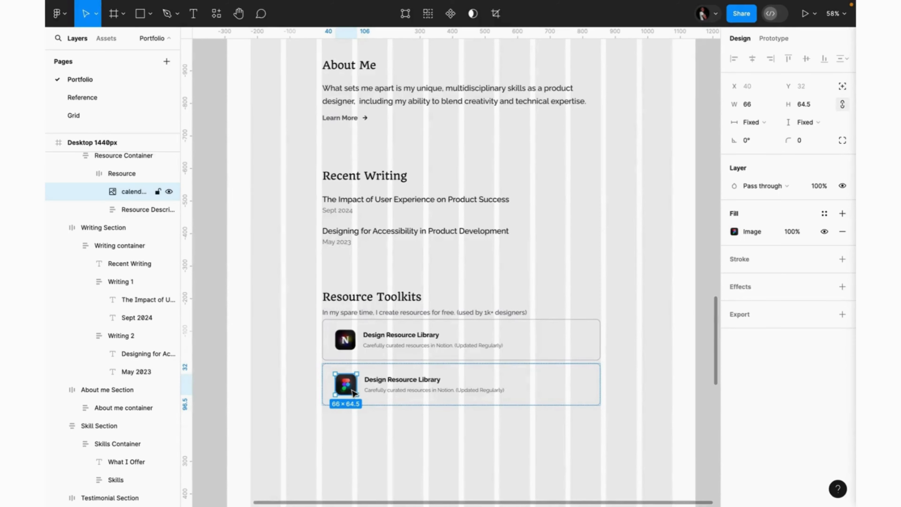
Step: Wrap the two resource cards in one auto layout frame and rename it "Resource Container"
{"action": "left_click", "coordinate": [326, 370]}
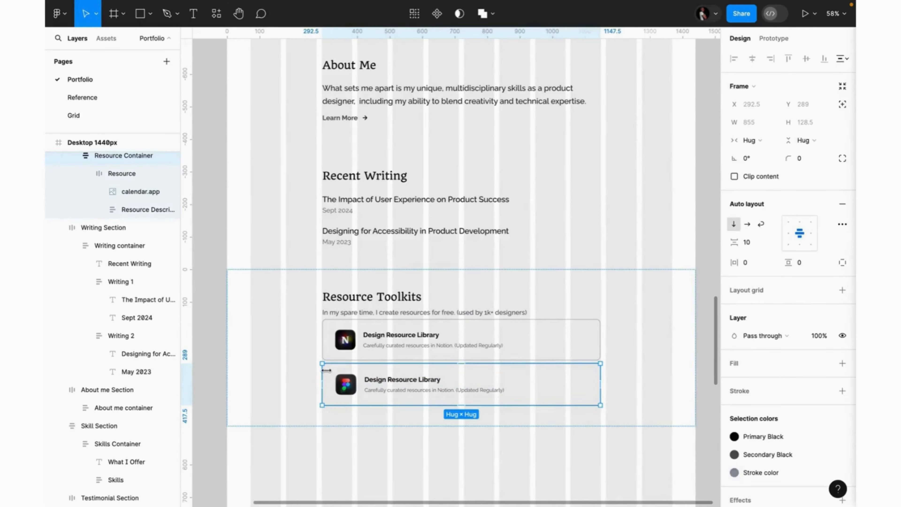
{"action": "left_click", "coordinate": [334, 358], "text": "shift"}
{"action": "key", "text": "shift+a"}
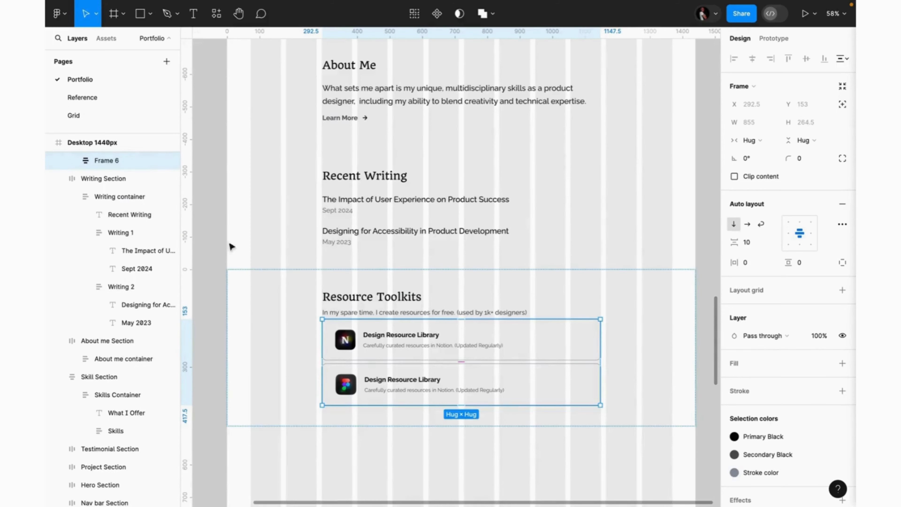
{"action": "double_click", "coordinate": [107, 160]}
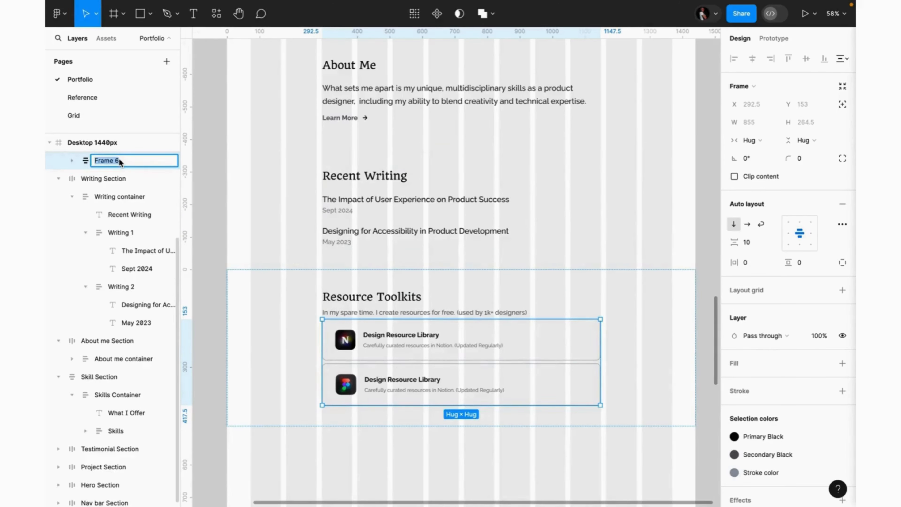
{"action": "type", "text": "Resource Container"}
{"action": "key", "text": "Return"}
Step: Check the resource card spacing on the Reference page and set a 32 gap between the cards in the Portfolio page's Resource Container
{"action": "left_click", "coordinate": [120, 101]}
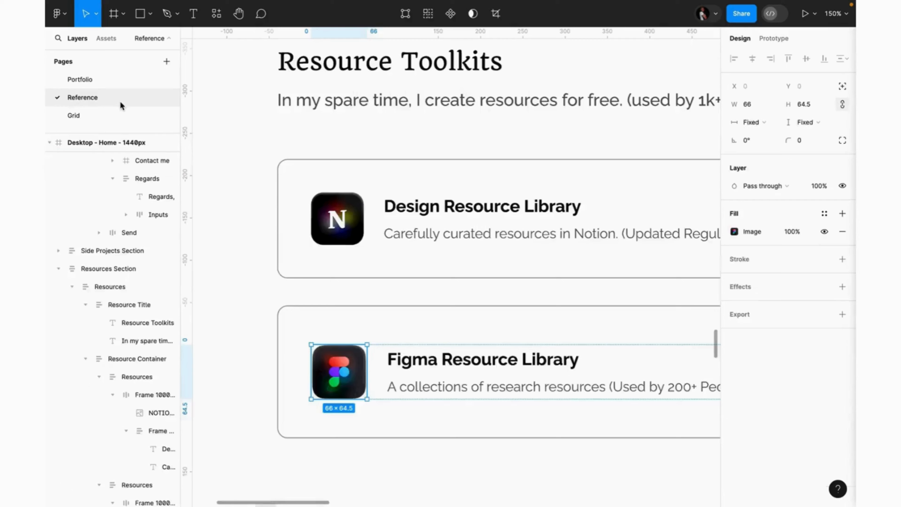
{"action": "left_click", "coordinate": [413, 276]}
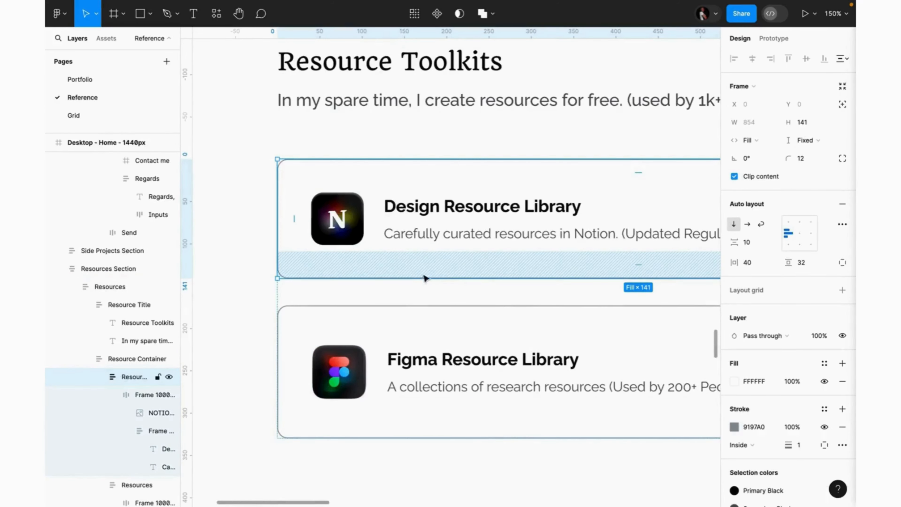
{"action": "left_click", "coordinate": [613, 289]}
{"action": "scroll", "coordinate": [613, 289], "scroll_direction": "right", "scroll_amount": 5}
{"action": "scroll", "coordinate": [614, 298], "scroll_direction": "up", "scroll_amount": 1}
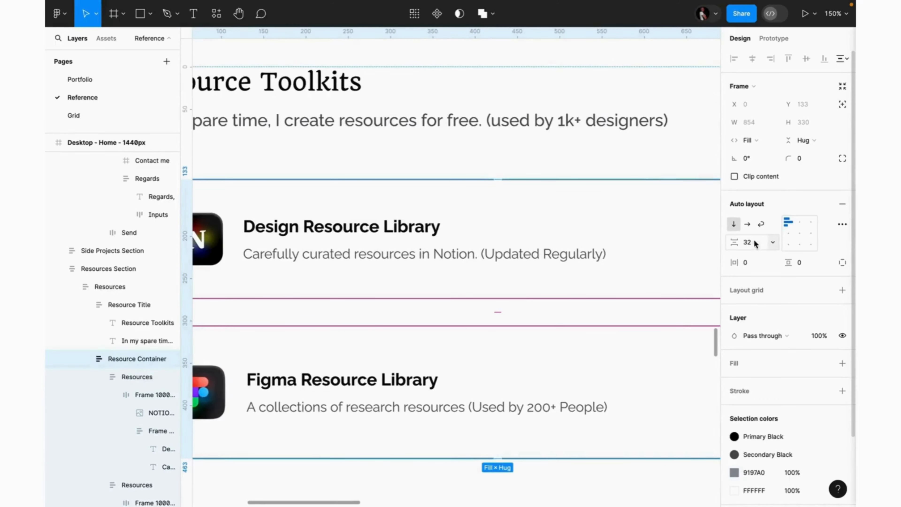
{"action": "scroll", "coordinate": [593, 268], "scroll_direction": "down", "scroll_amount": 3}
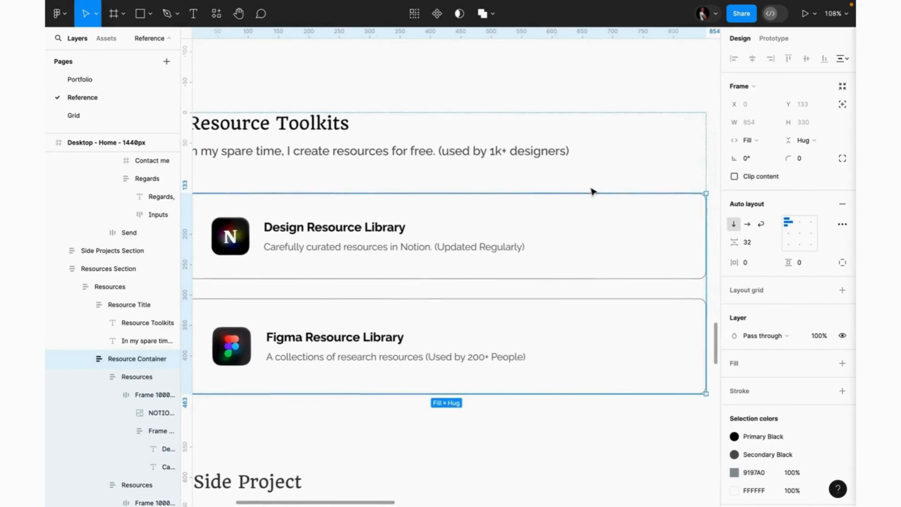
{"action": "key", "text": "alt"}
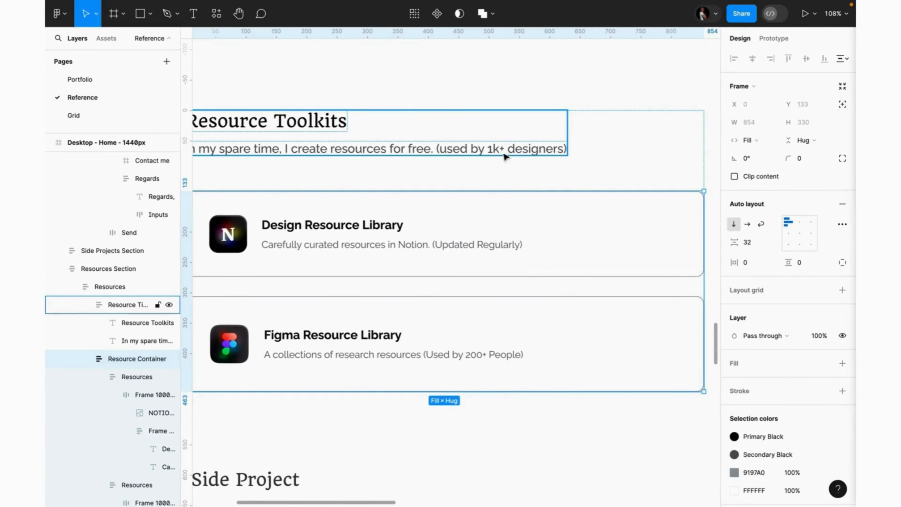
{"action": "left_click", "coordinate": [91, 85]}
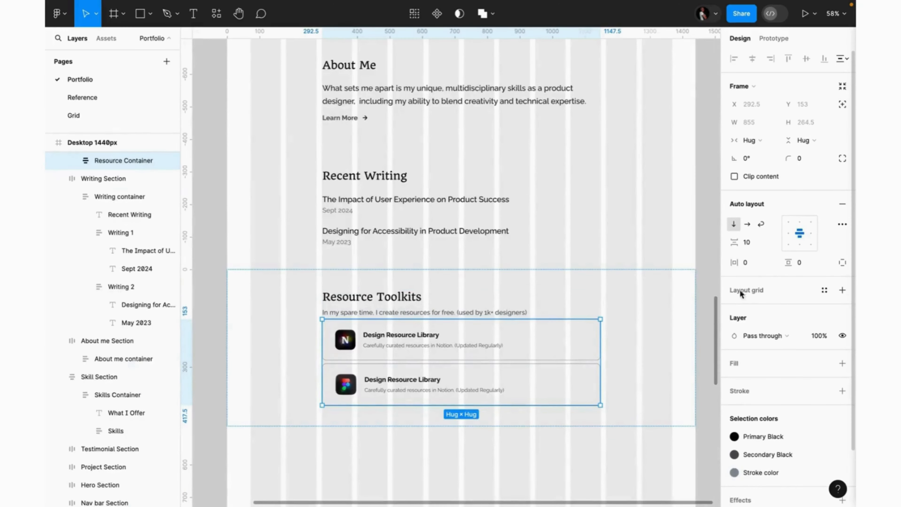
{"action": "left_click", "coordinate": [754, 243]}
{"action": "type", "text": "32"}
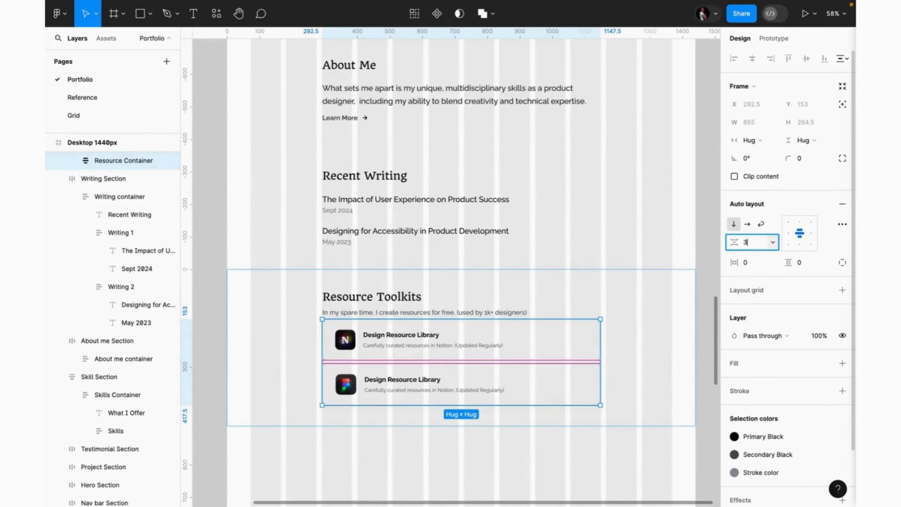
{"action": "key", "text": "Return"}
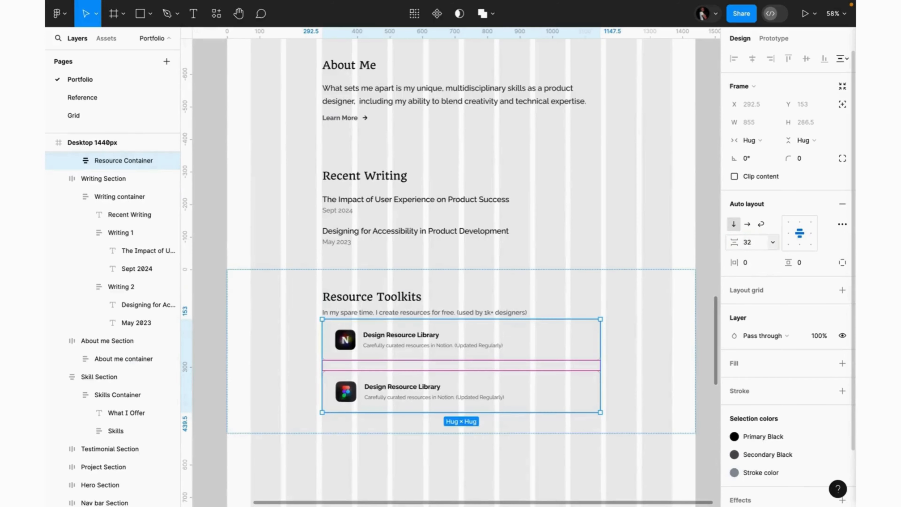
Step: Set the gap between the Resource Toolkits heading block and the cards to 59 in the section's auto layout
{"action": "left_click", "coordinate": [645, 303]}
{"action": "left_click", "coordinate": [754, 244]}
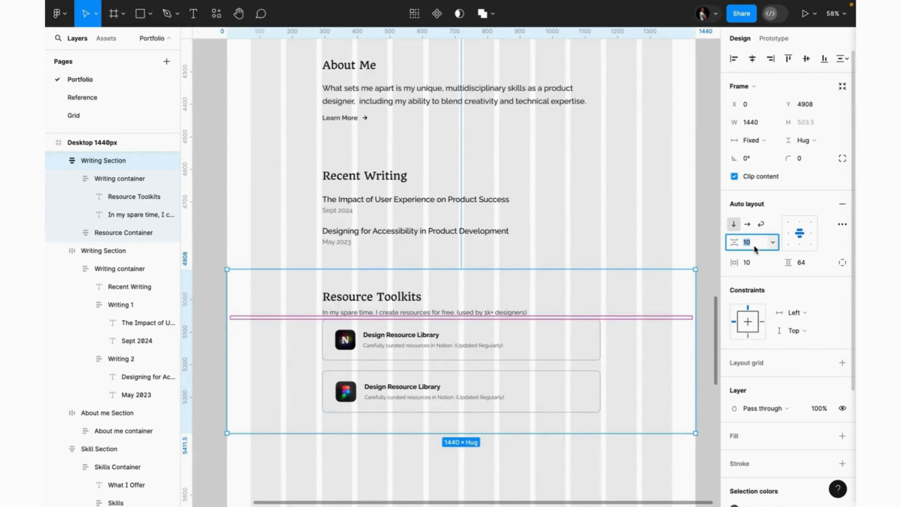
{"action": "type", "text": "59"}
{"action": "key", "text": "Return"}
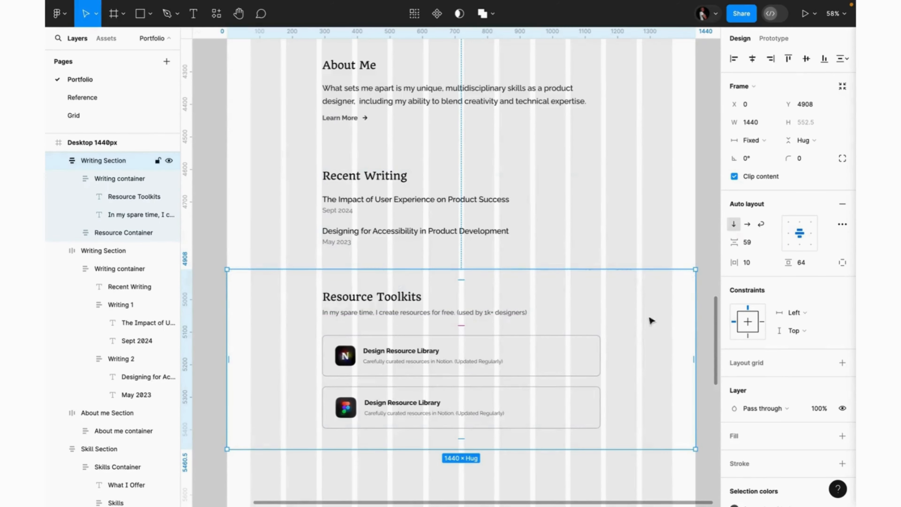
{"action": "scroll", "coordinate": [678, 404], "scroll_direction": "down", "scroll_amount": 2}
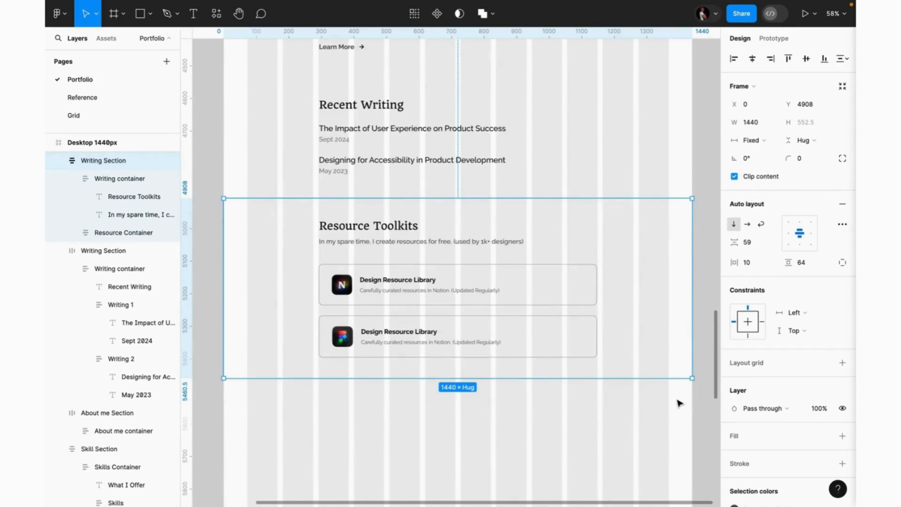